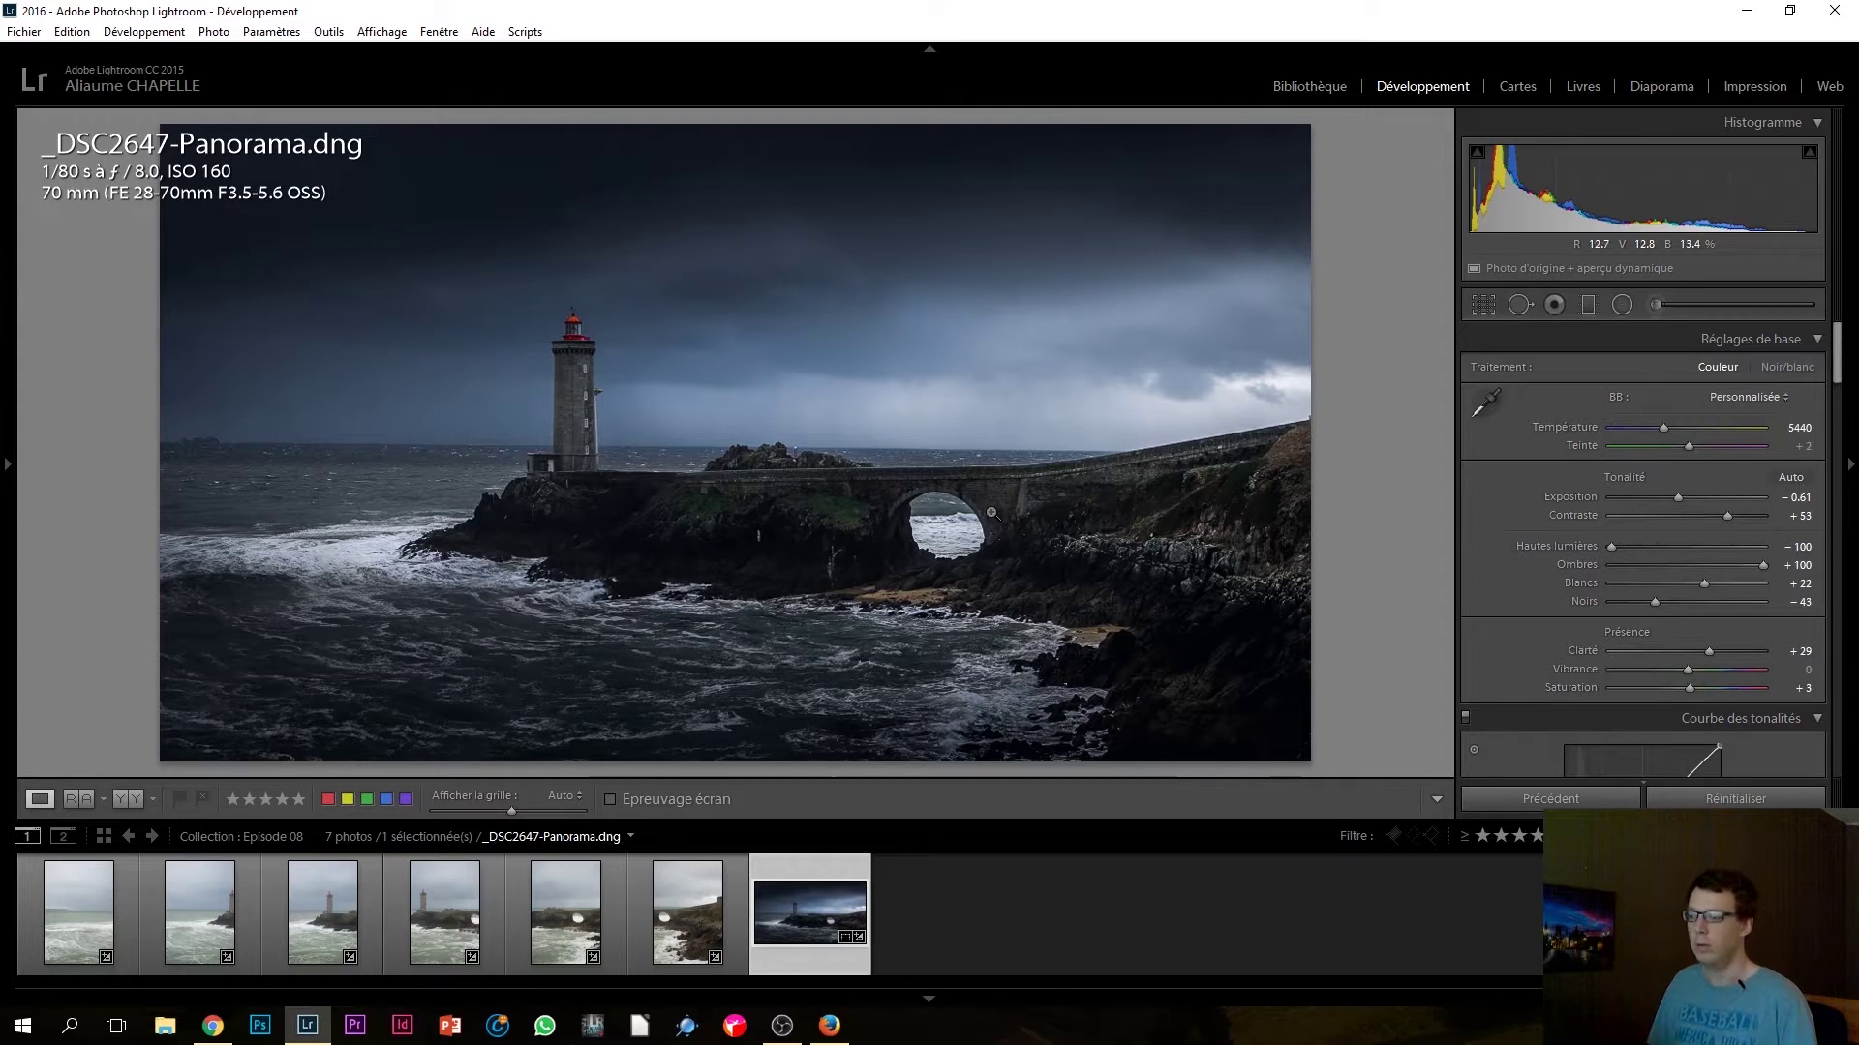
Step: Enable chromatic aberration removal and the lens correction profile for the first photo in the series, _DSC2652.ARW
click(102, 902)
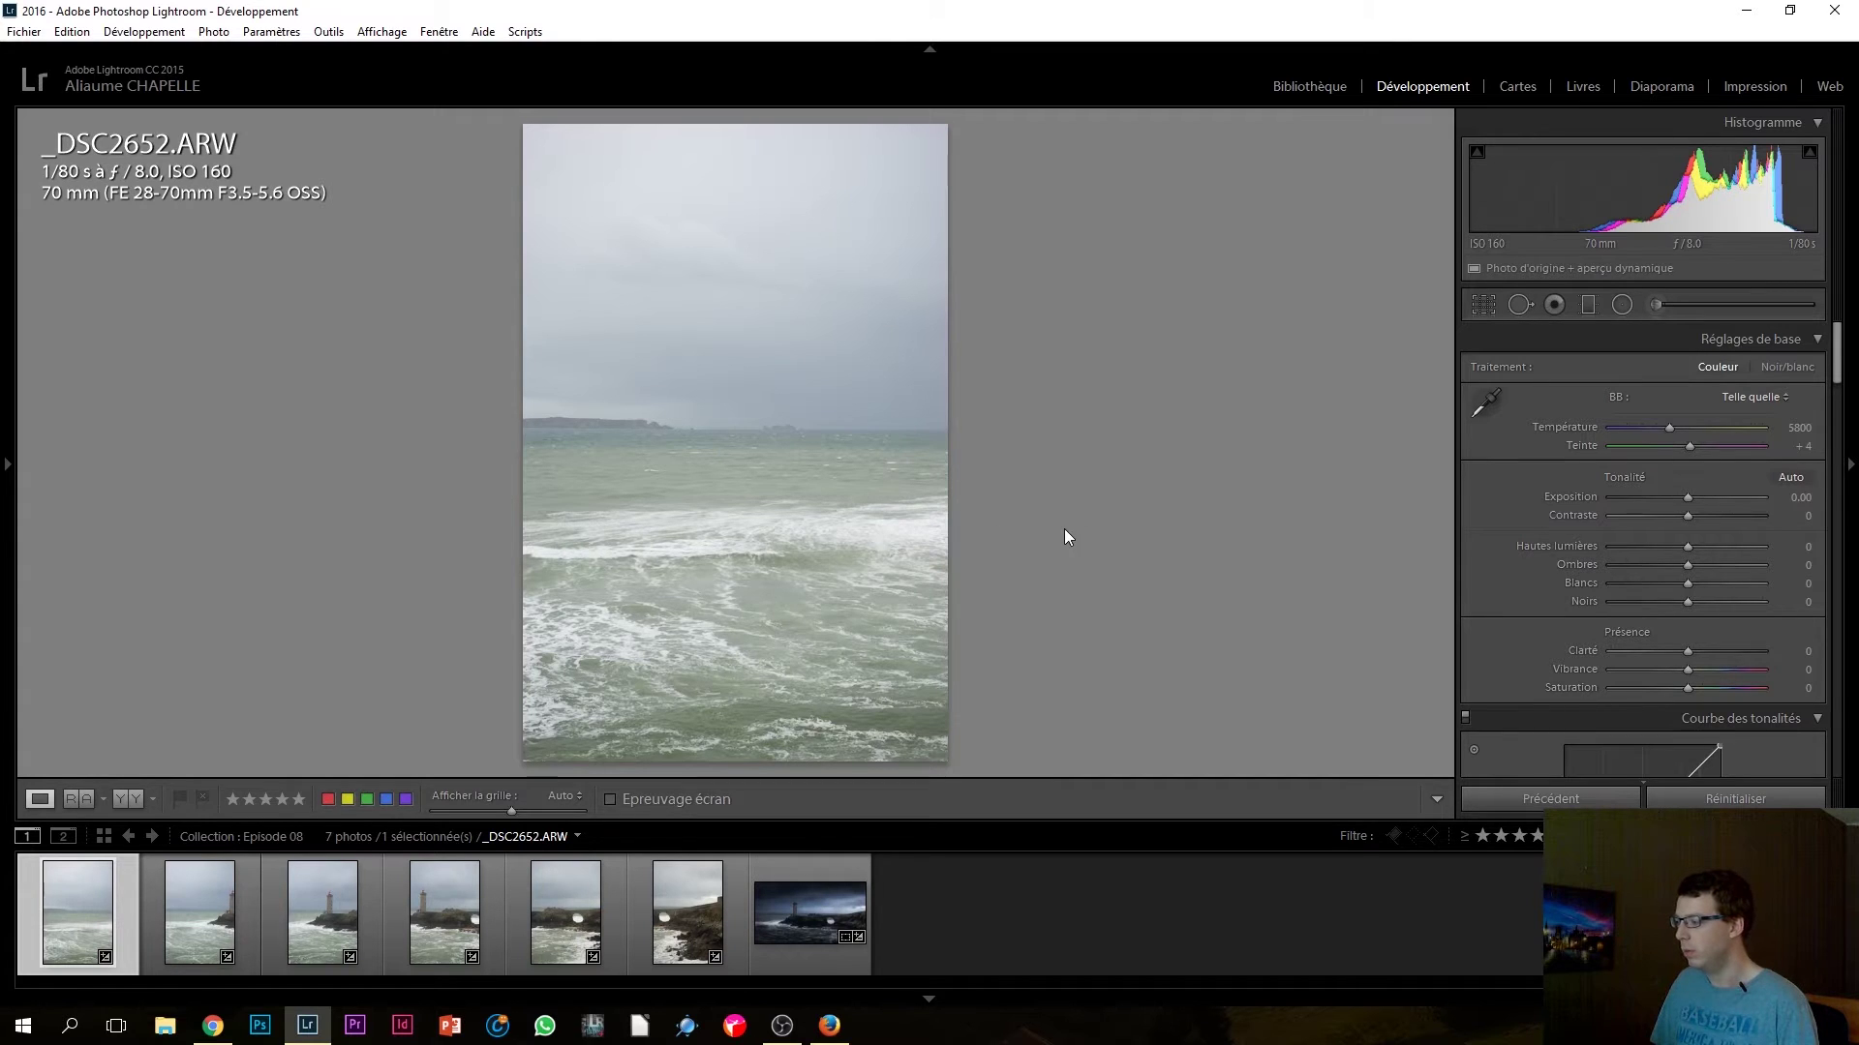
drag(1837, 368, 1826, 624)
click(1504, 476)
click(1514, 455)
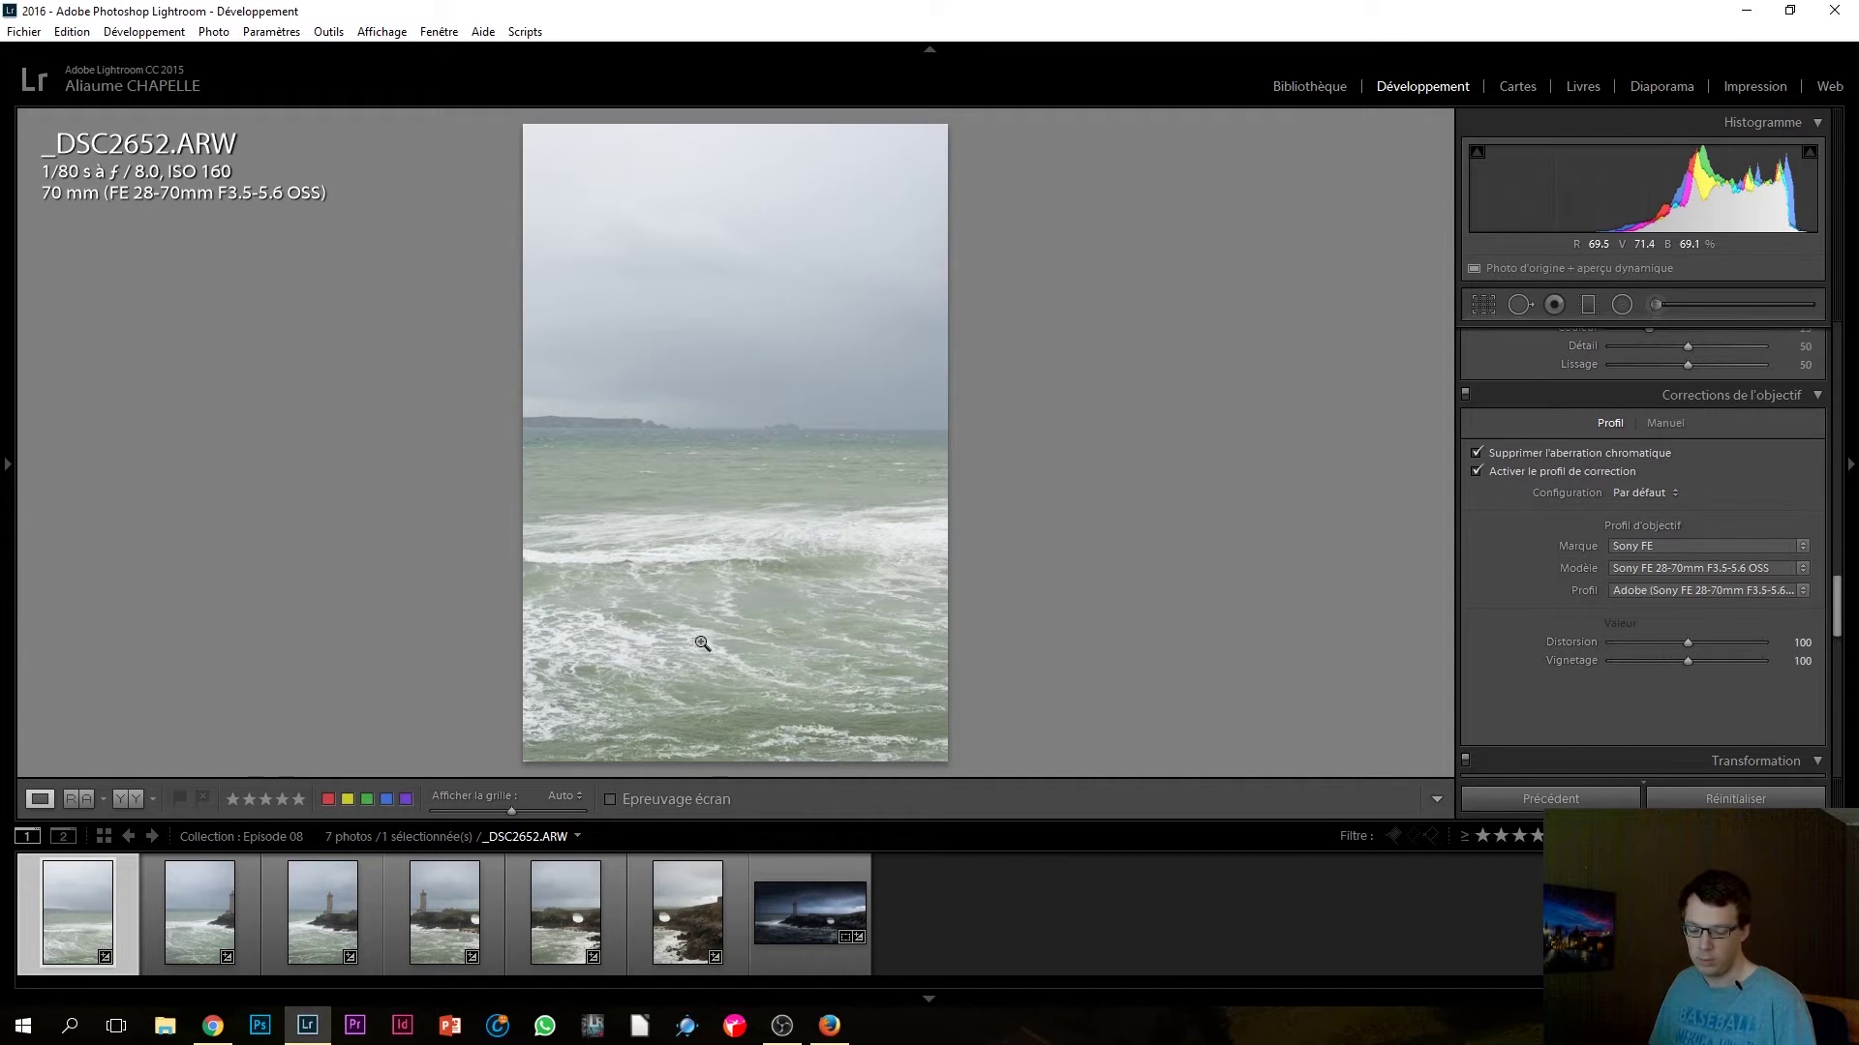
Step: Synchronize all develop settings from the first photo across the six portrait-format RAW shots
shift+click(693, 922)
click(1560, 799)
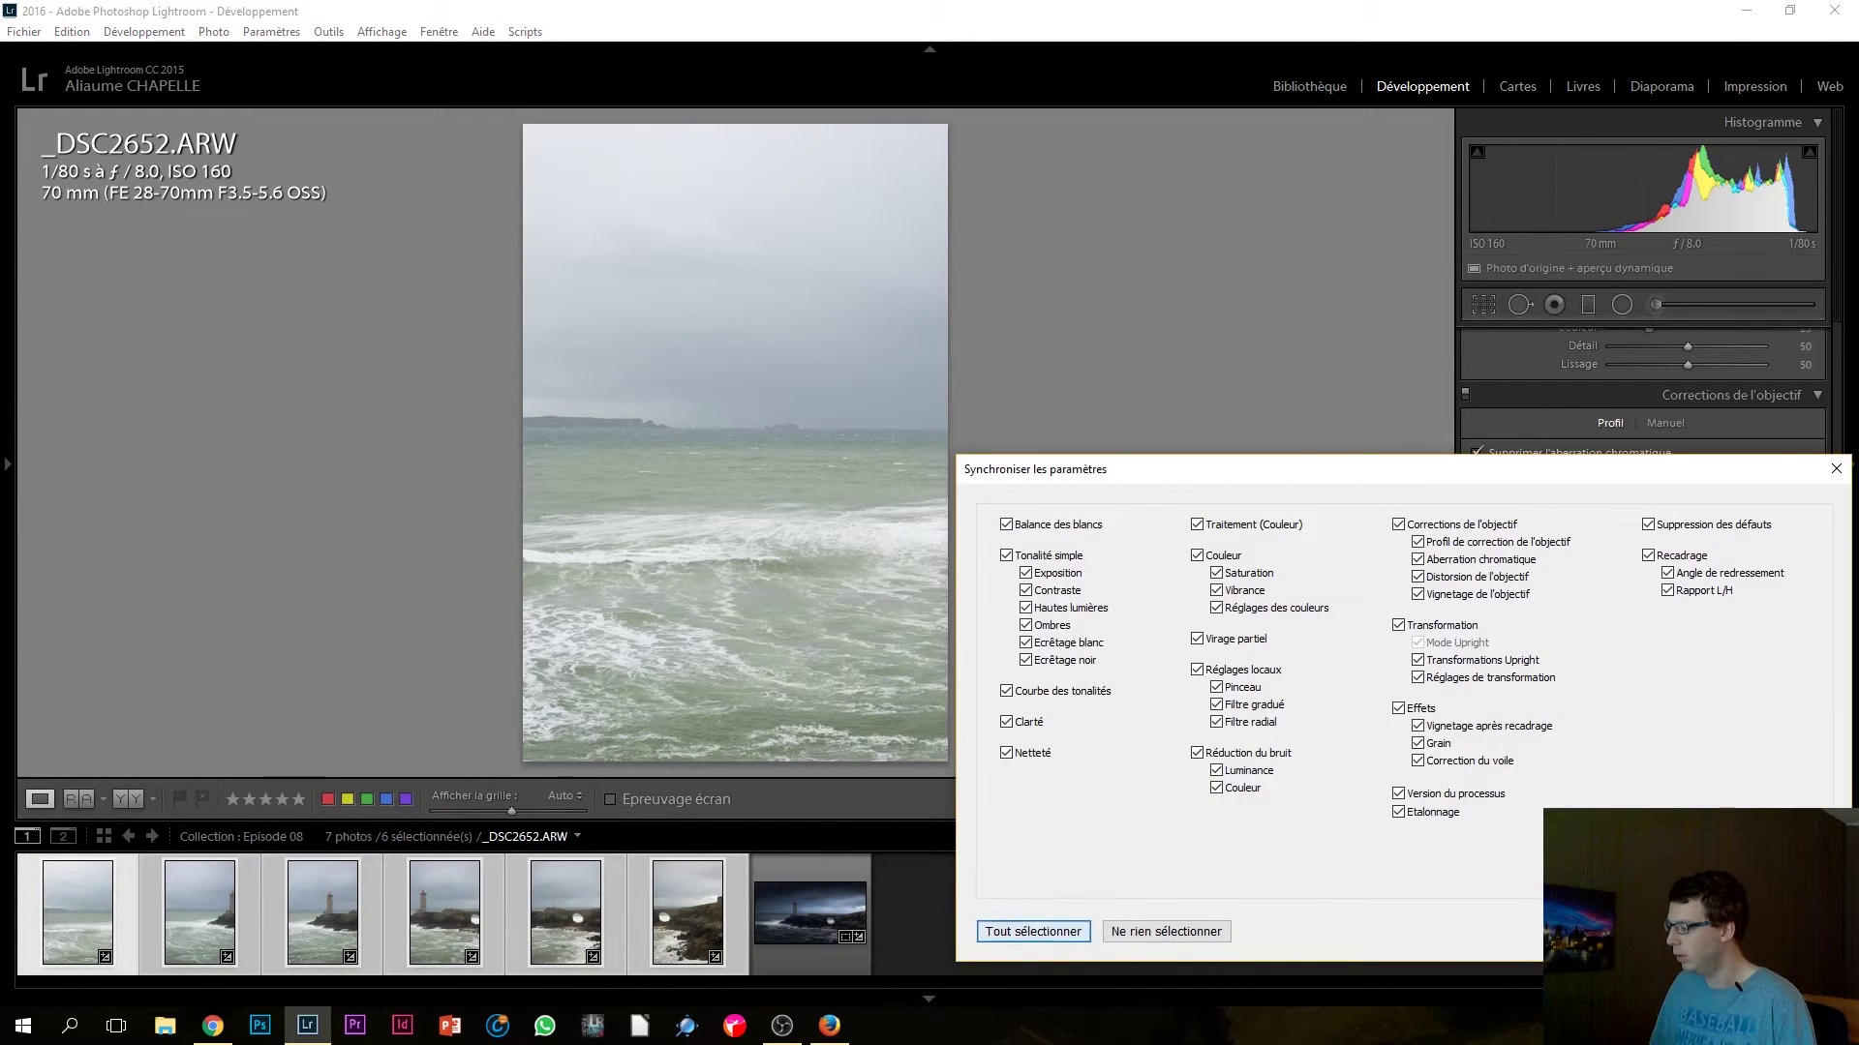
click(1666, 932)
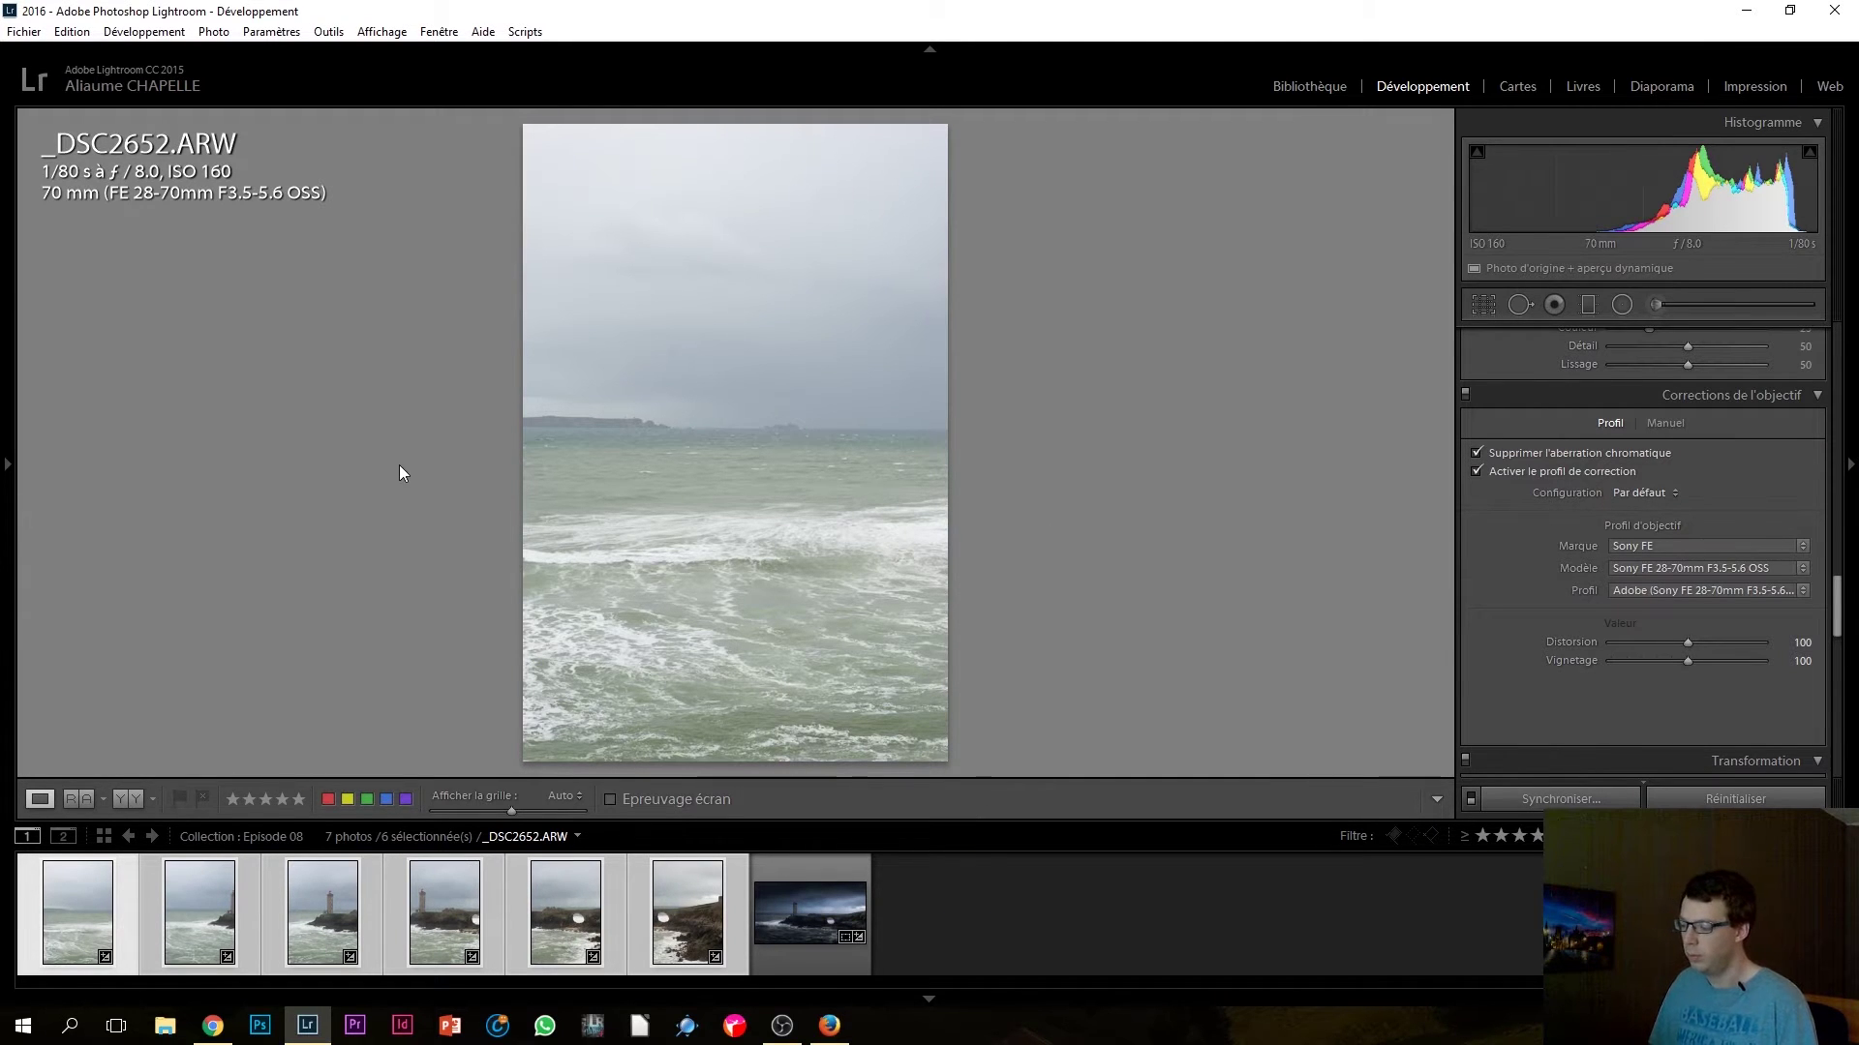
Step: Merge the six selected photos into a panorama with the Cylindrique projection and edge deformation (Déformation des bords) at 100
right_click(437, 894)
mouse_move(462, 879)
mouse_move(635, 467)
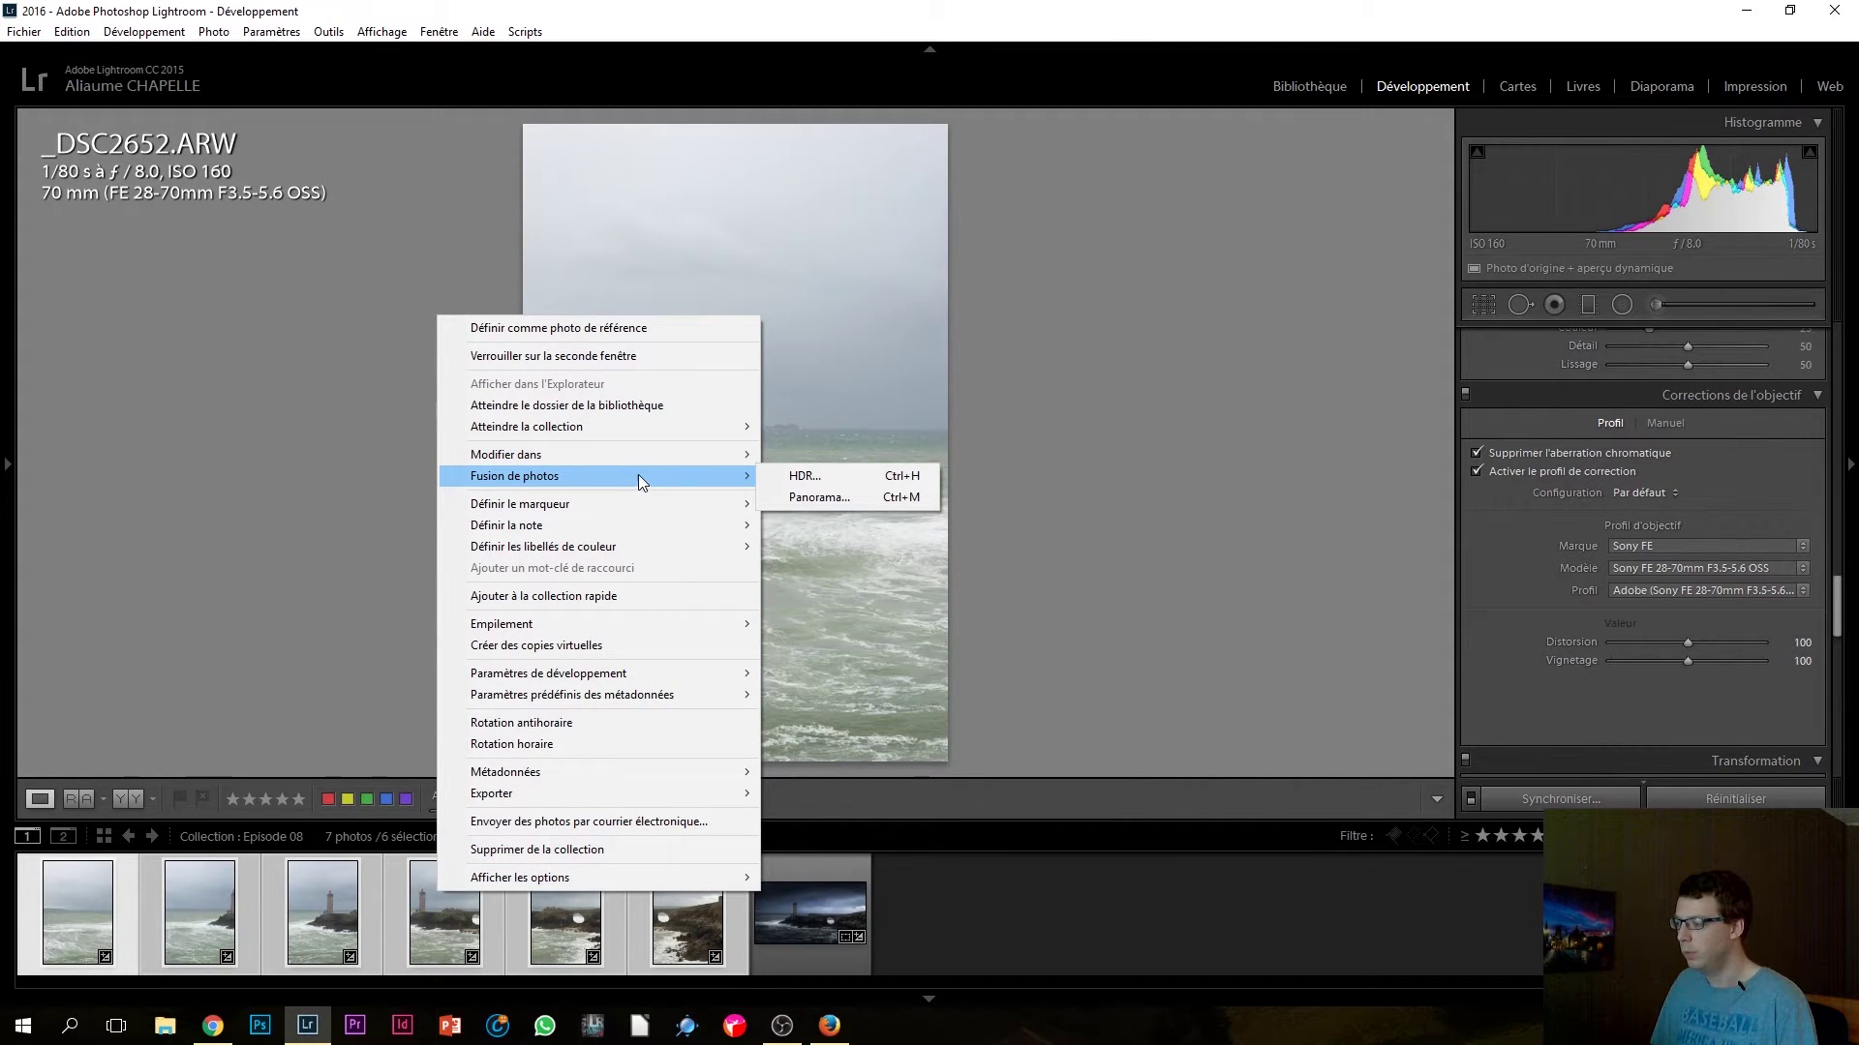
click(816, 499)
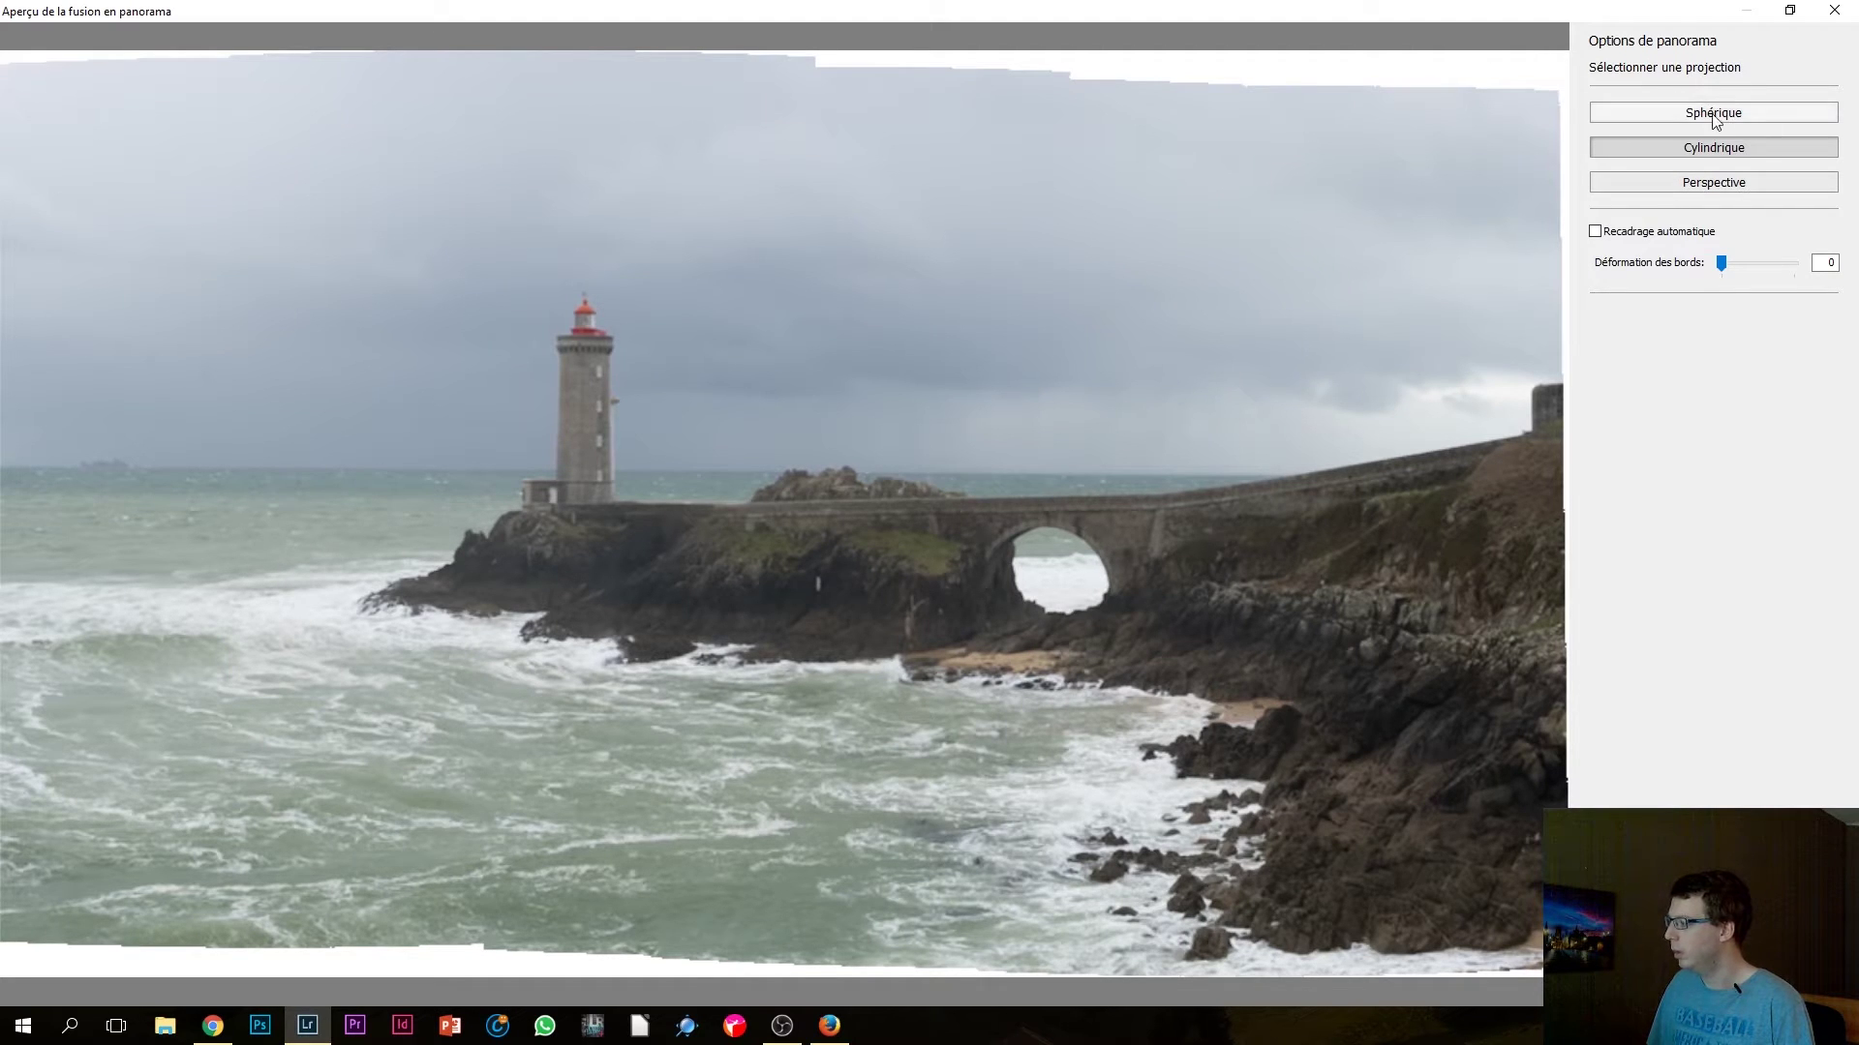
click(1703, 188)
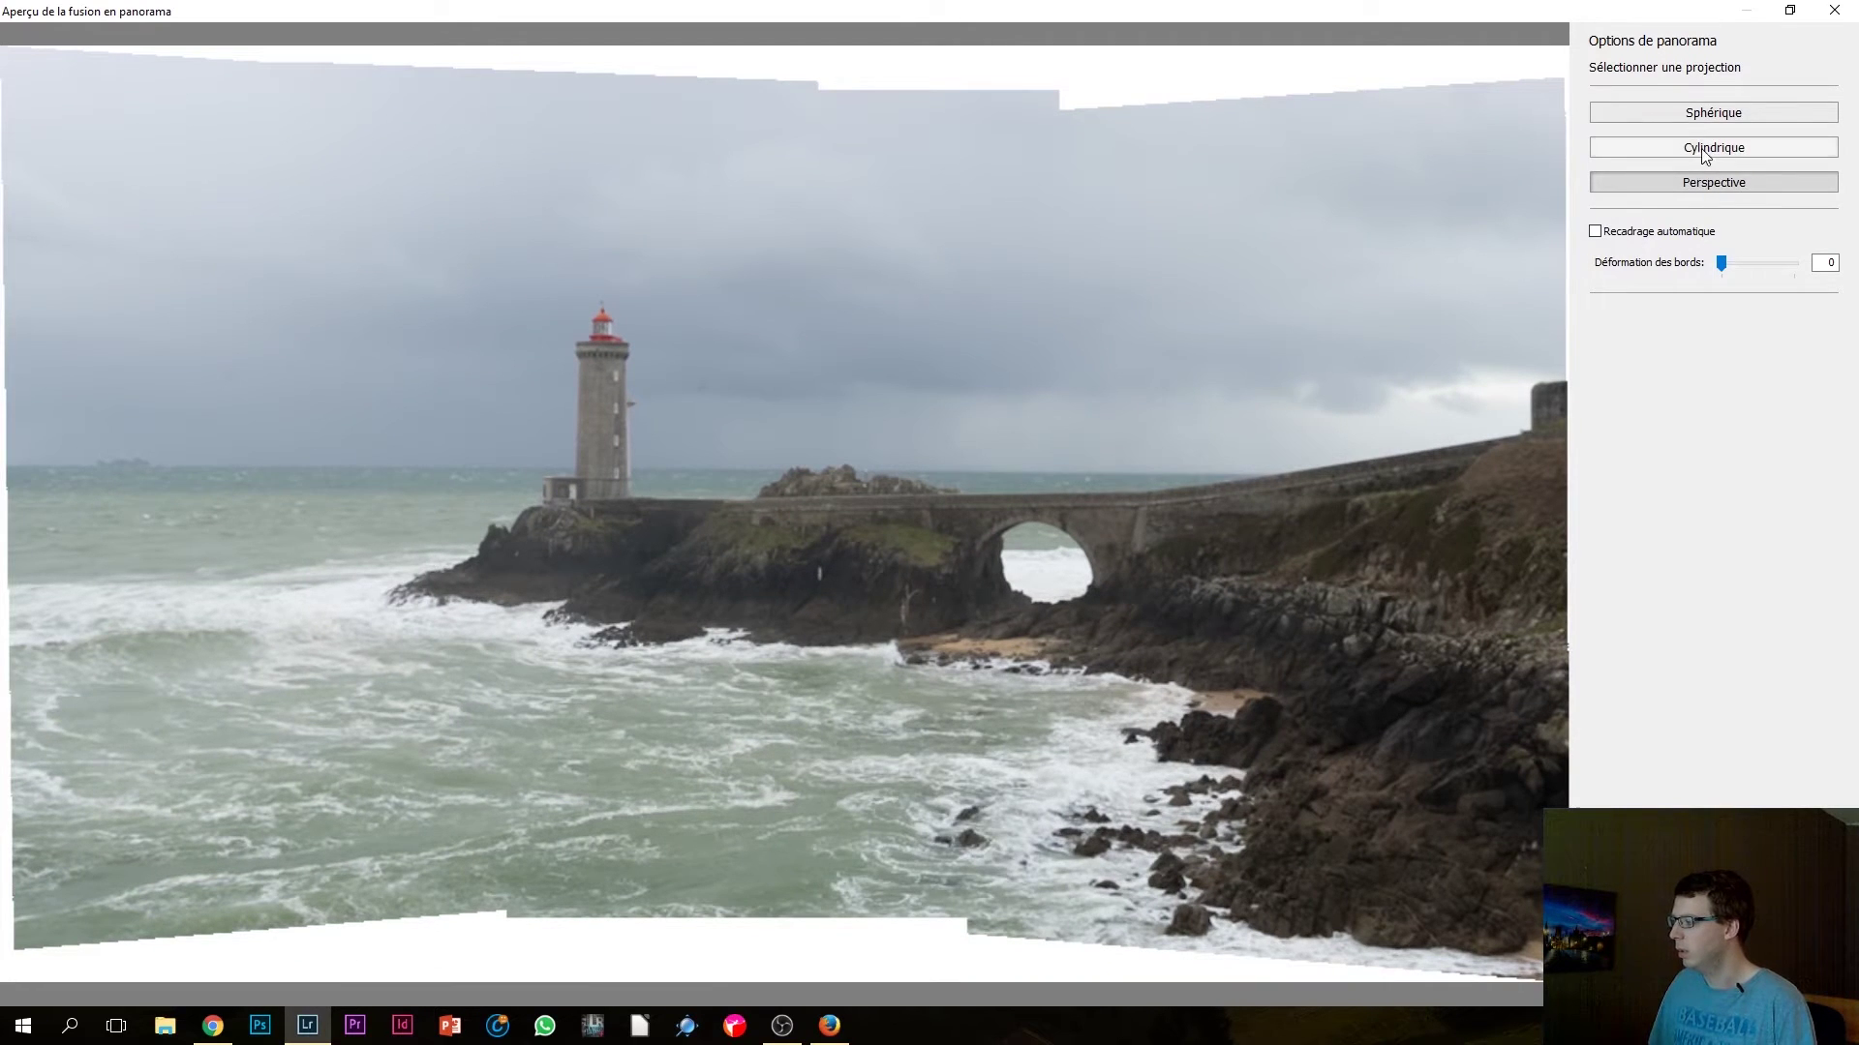
click(1702, 150)
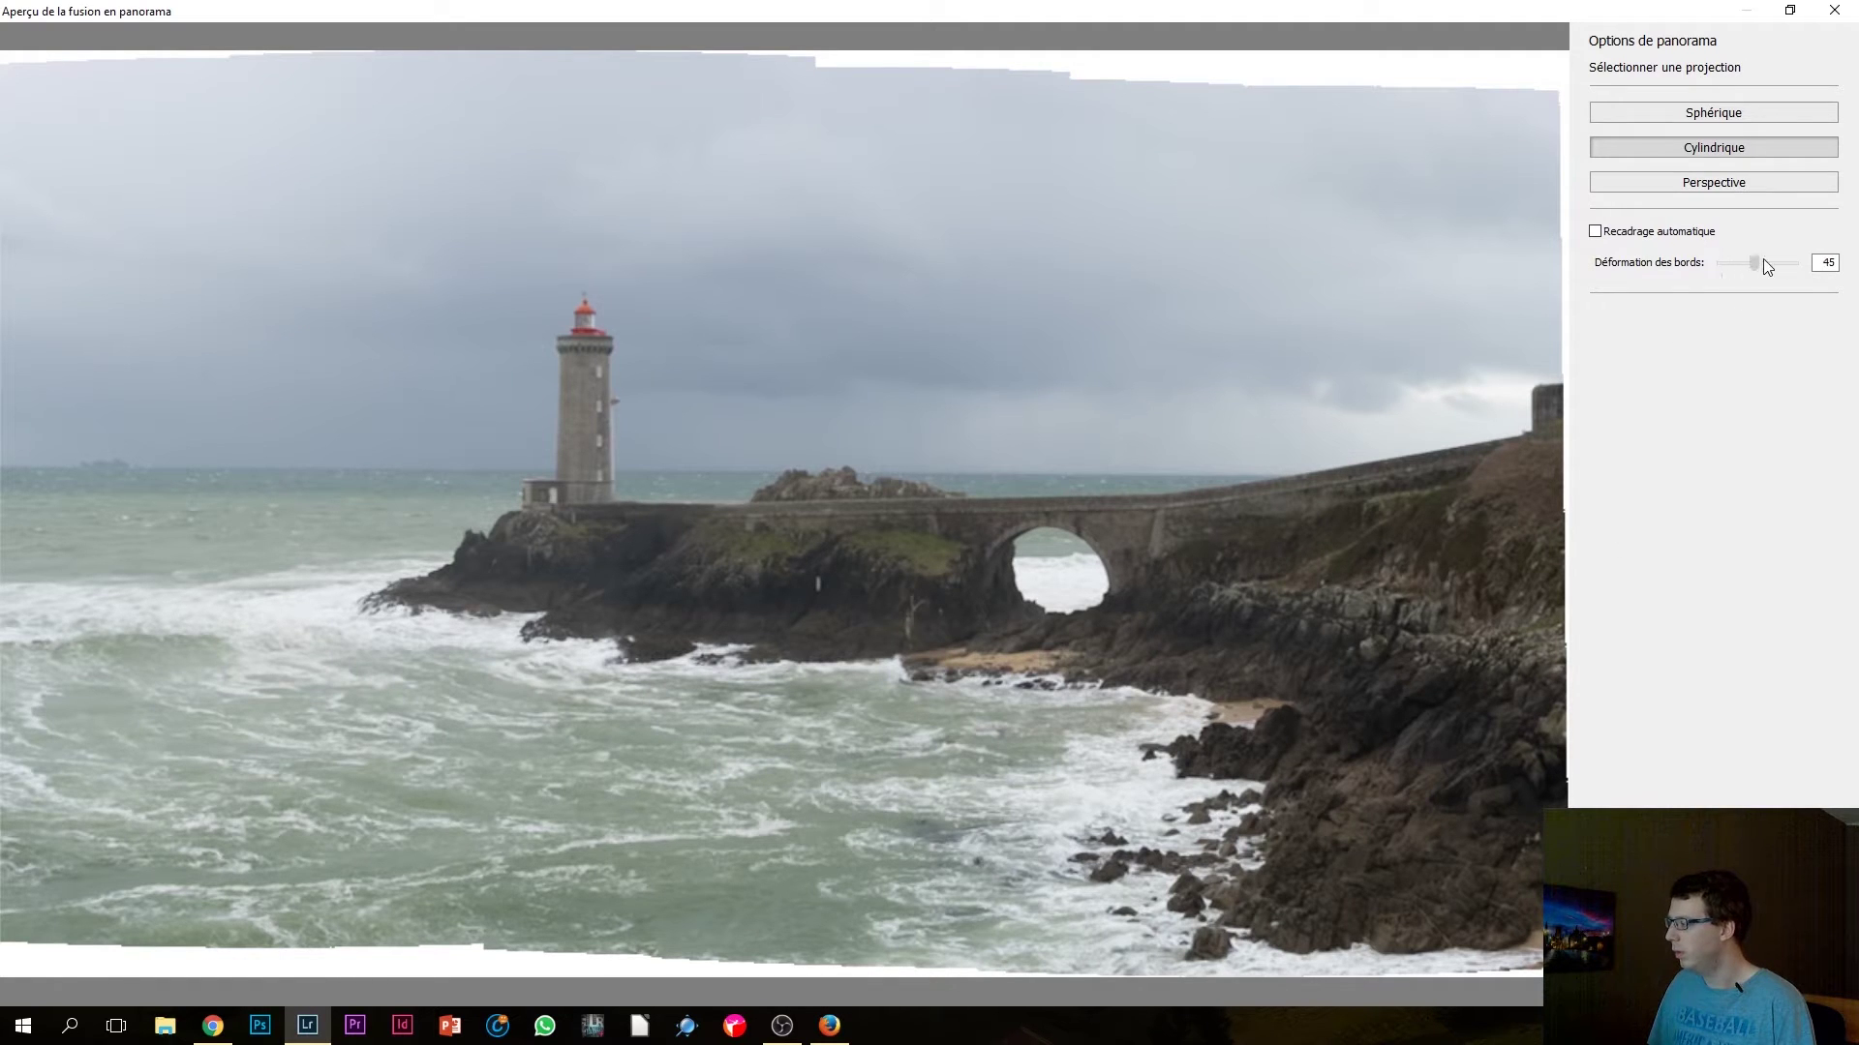
drag(1764, 261, 1806, 263)
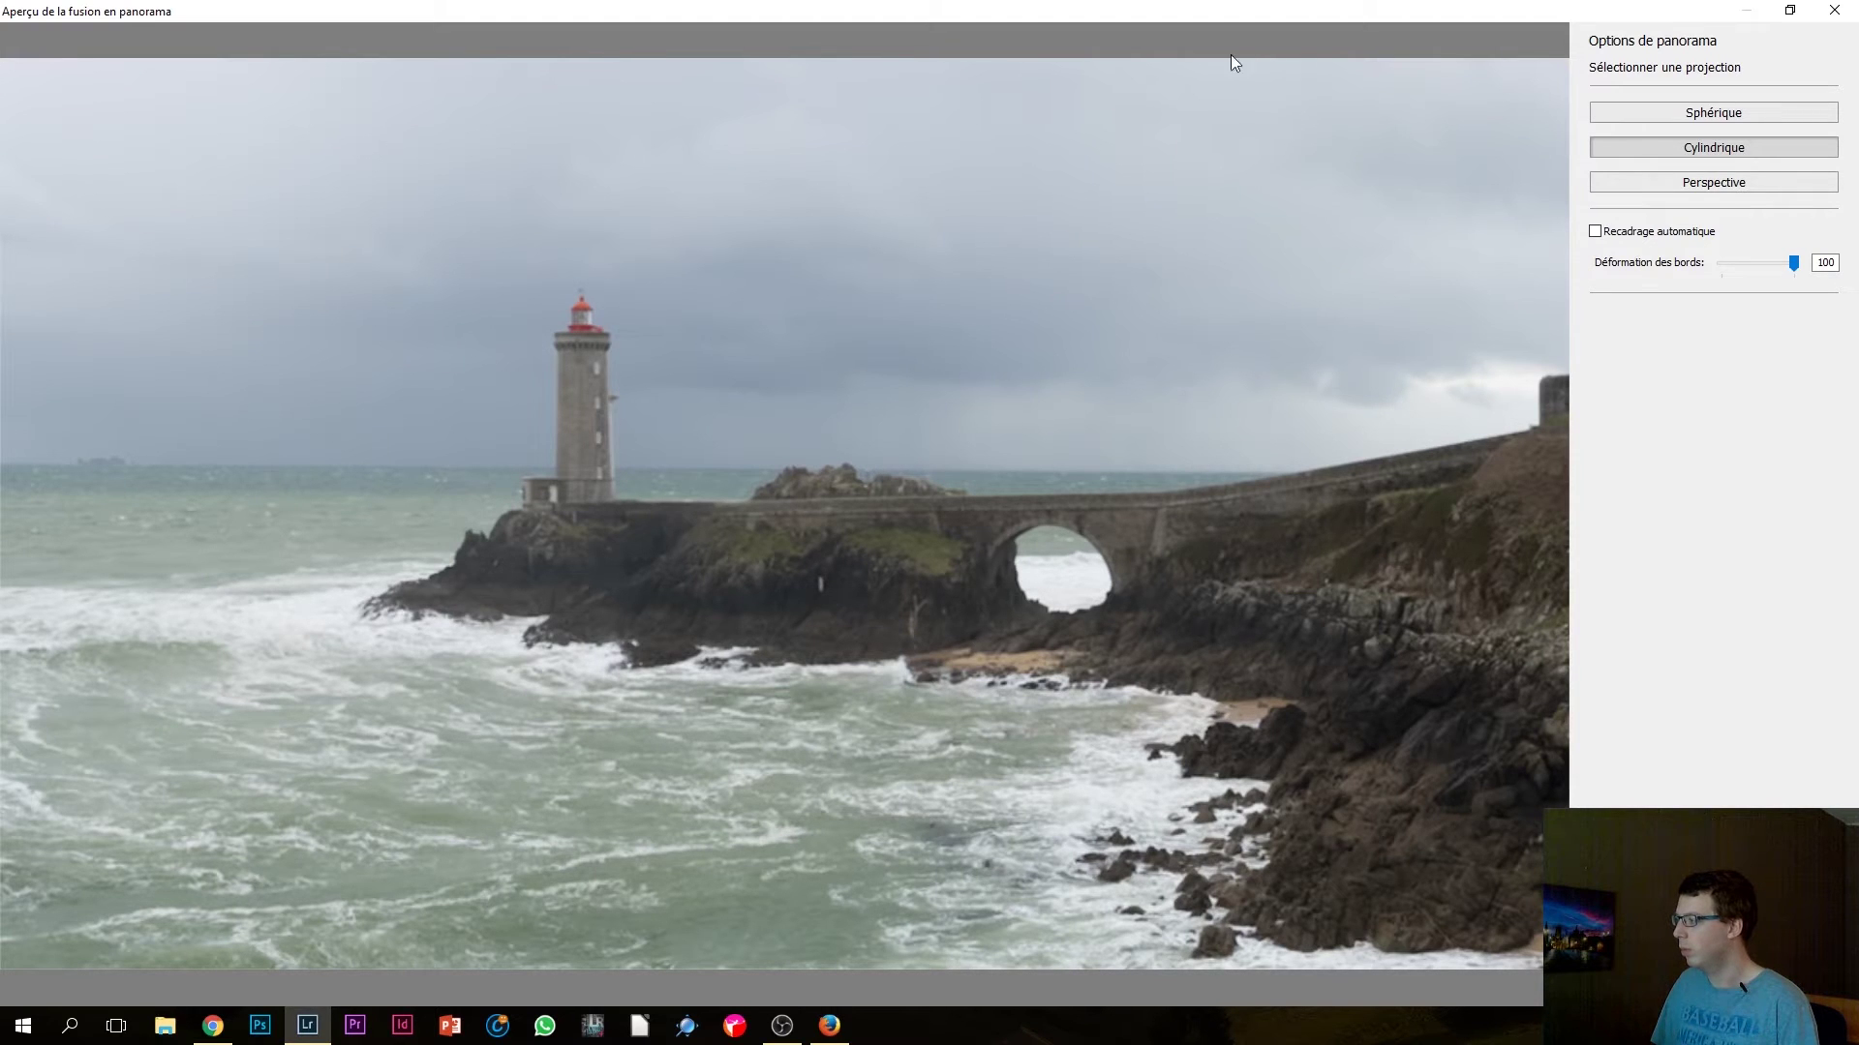
key(Return)
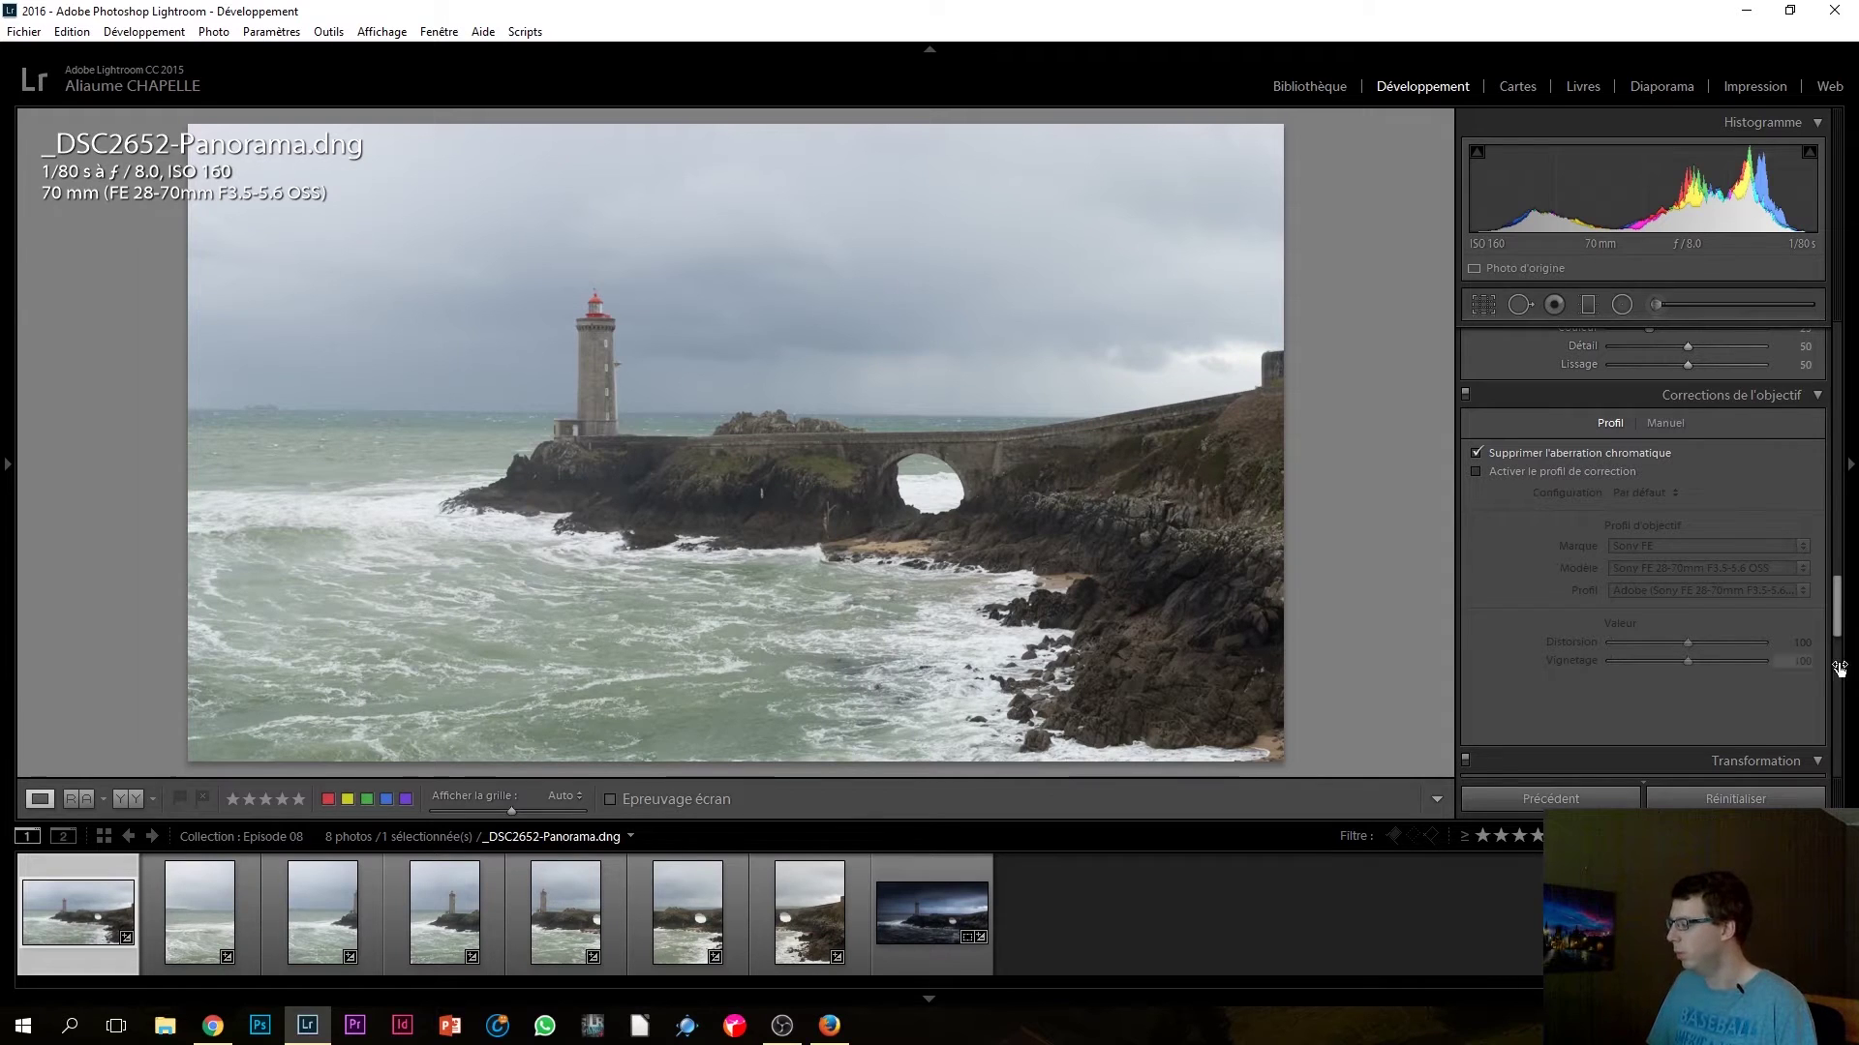
Step: Set the merged panorama's white balance to a temperature of 5312 and a tint of -1
scroll(1802, 414, up, 10)
scroll(1803, 414, up, 5)
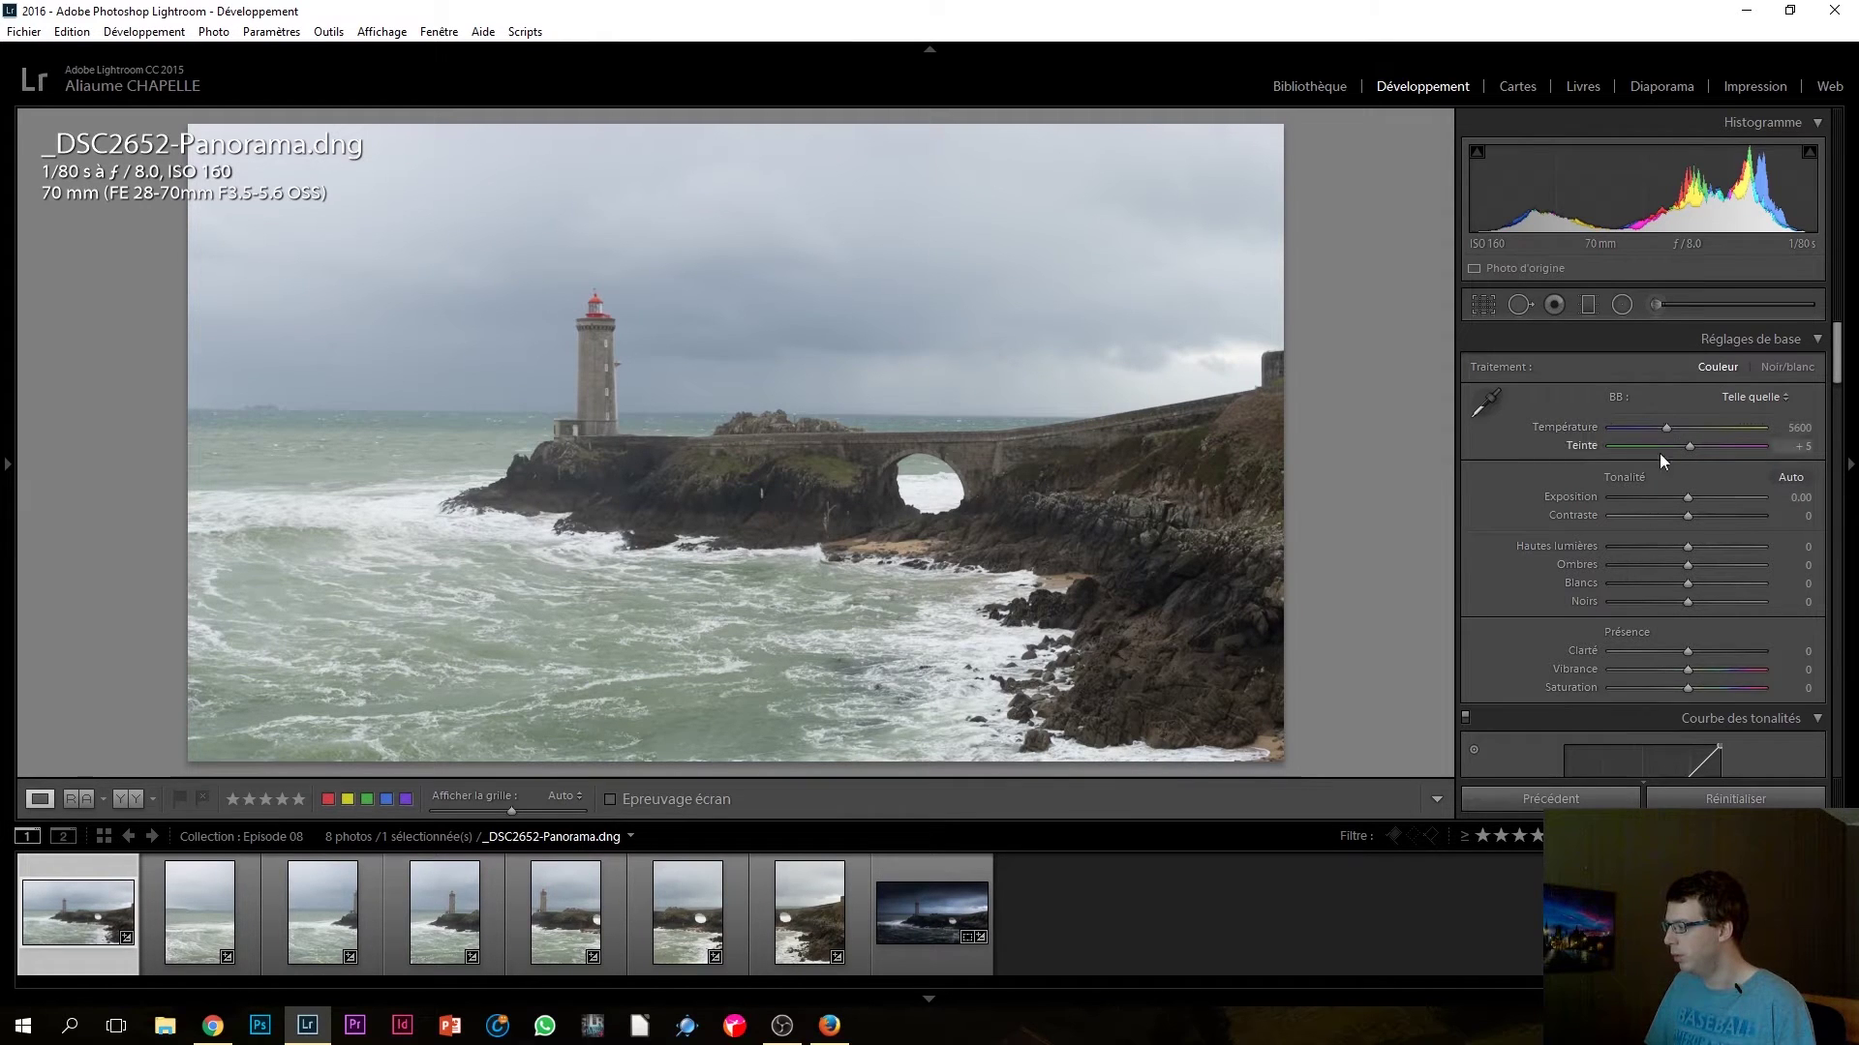
drag(1664, 428, 1659, 428)
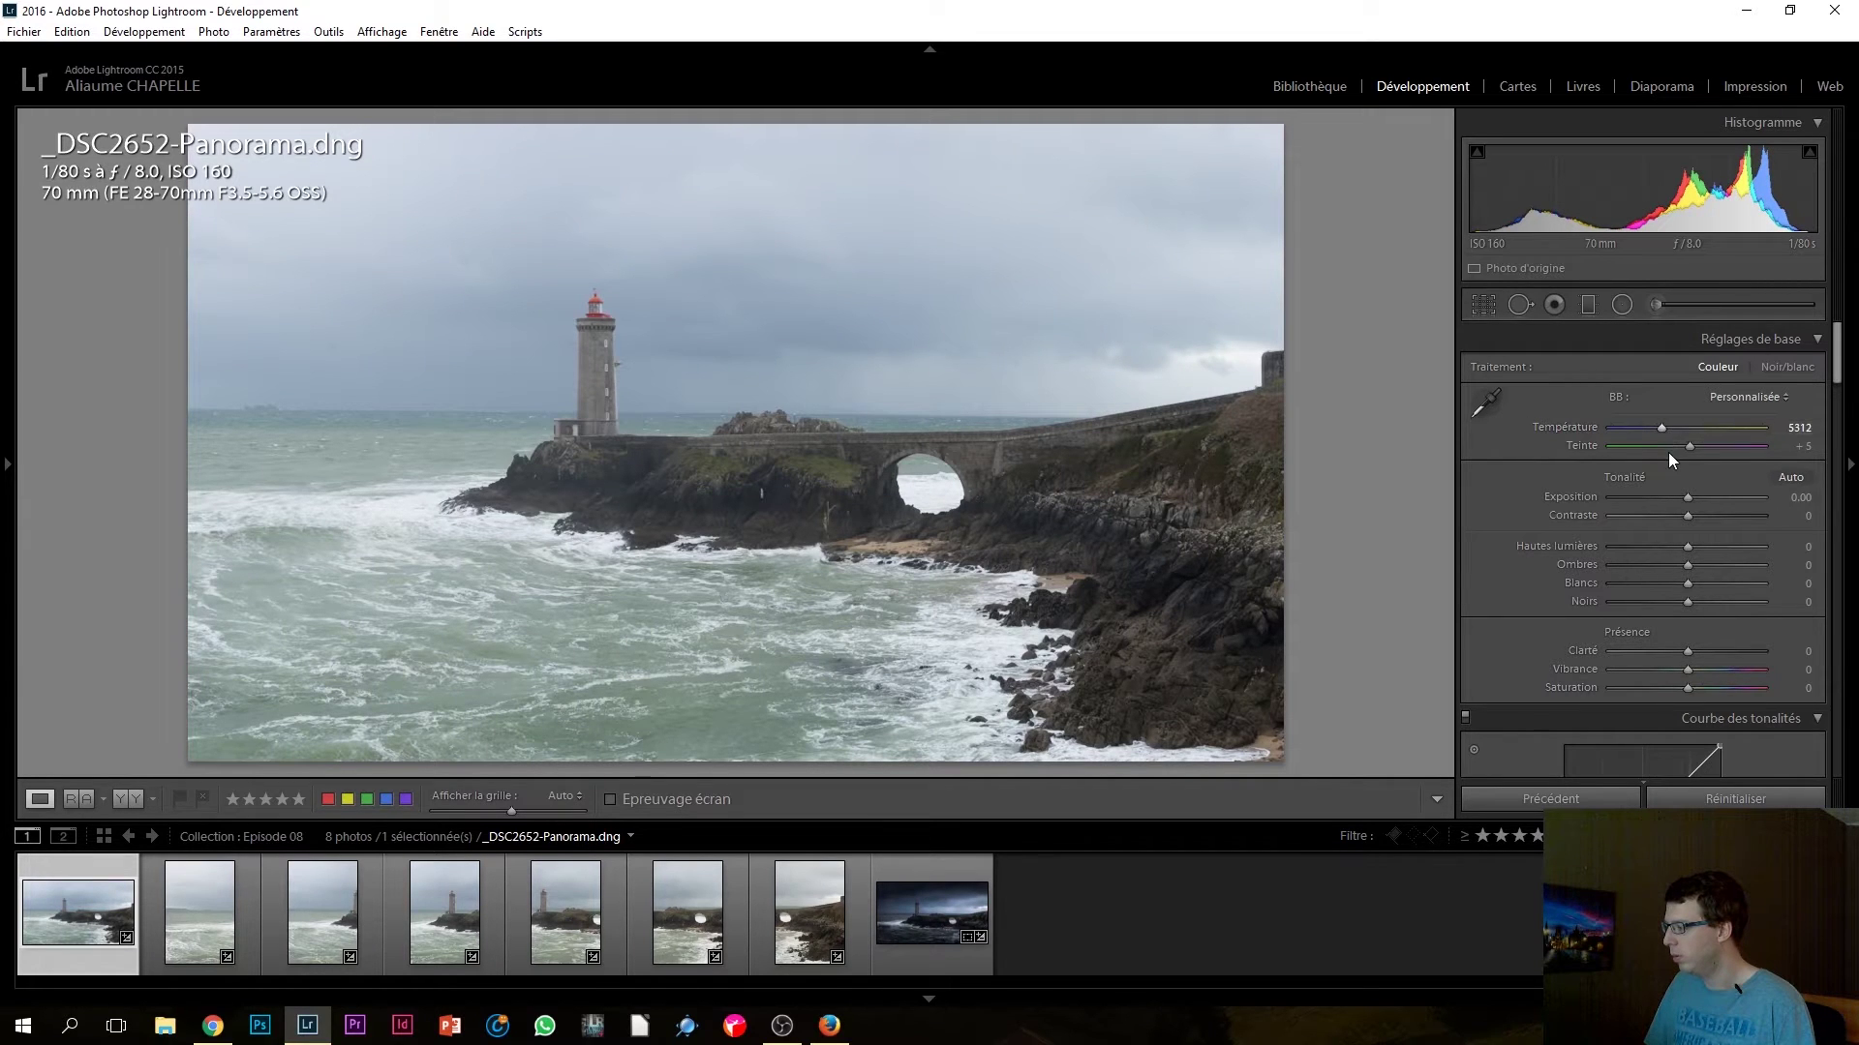
drag(1691, 447, 1687, 445)
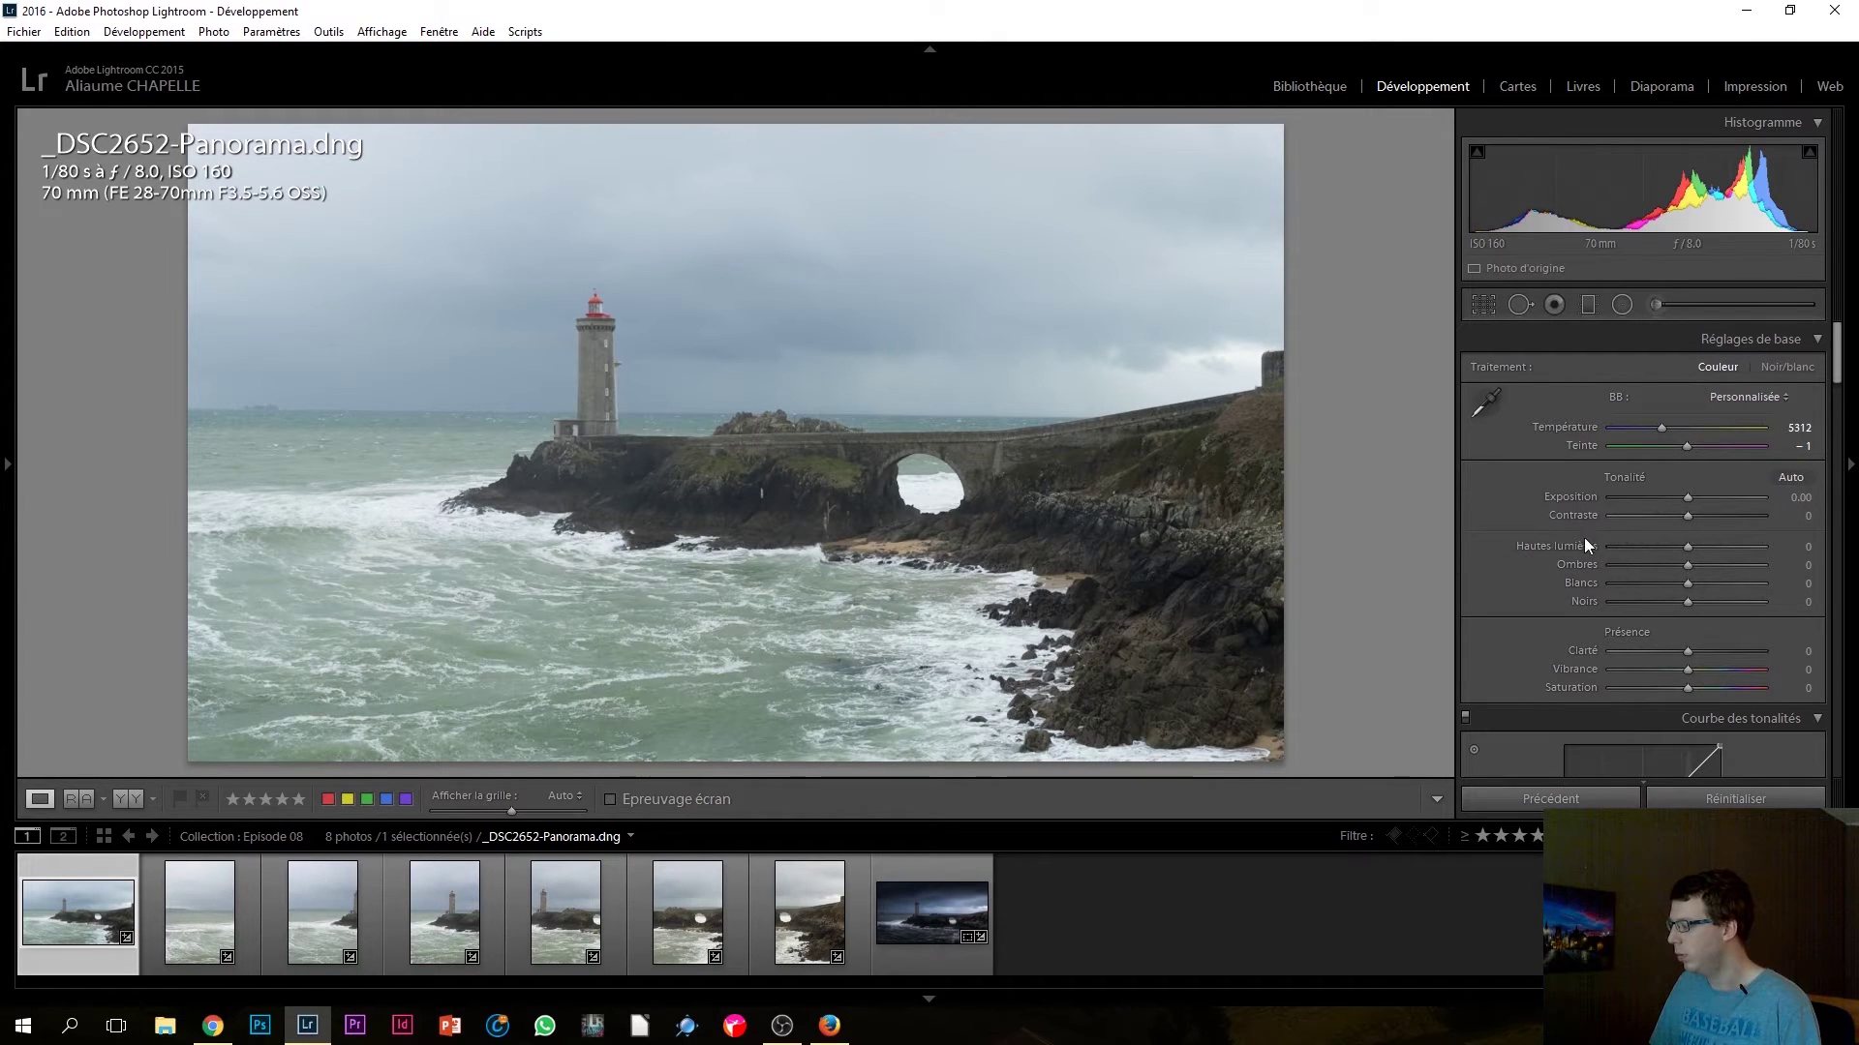
Step: Set the panorama's highlights to -100, shadows to +100, exposure to -0.67 and contrast to +40
drag(1677, 544, 1570, 544)
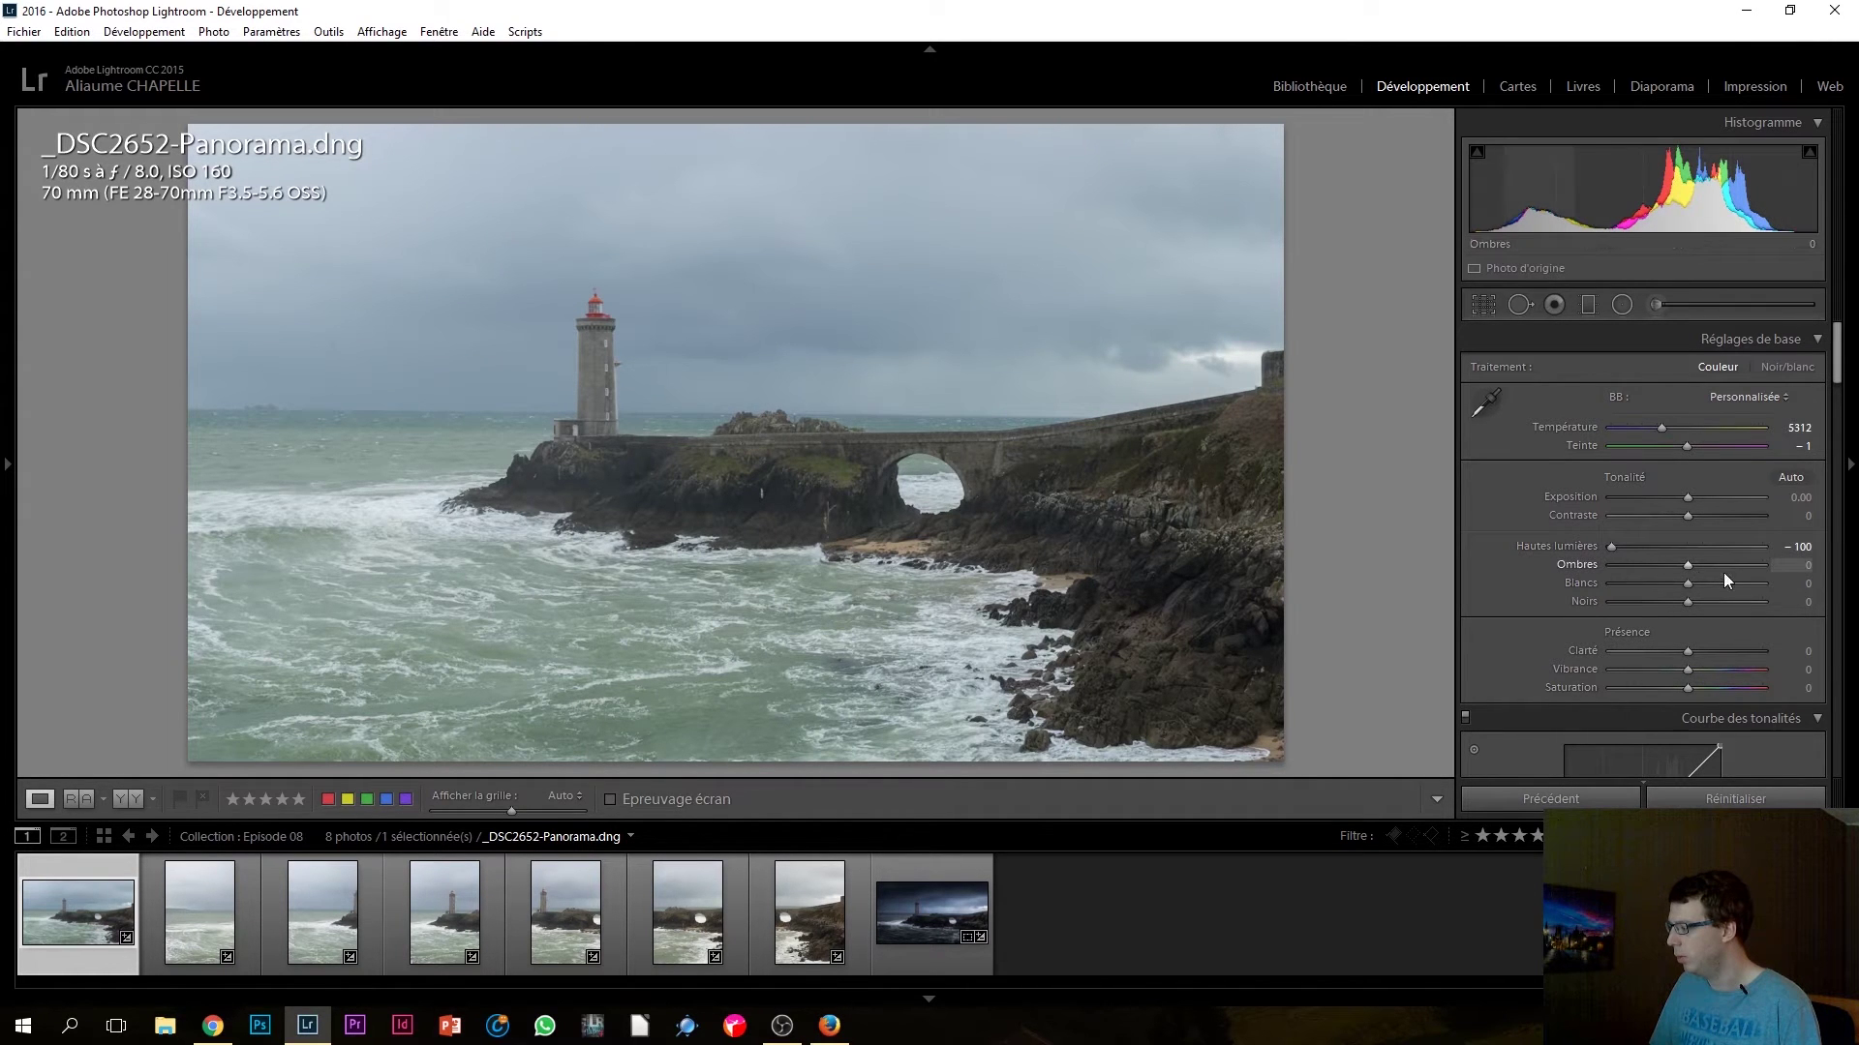
drag(1749, 561, 1766, 566)
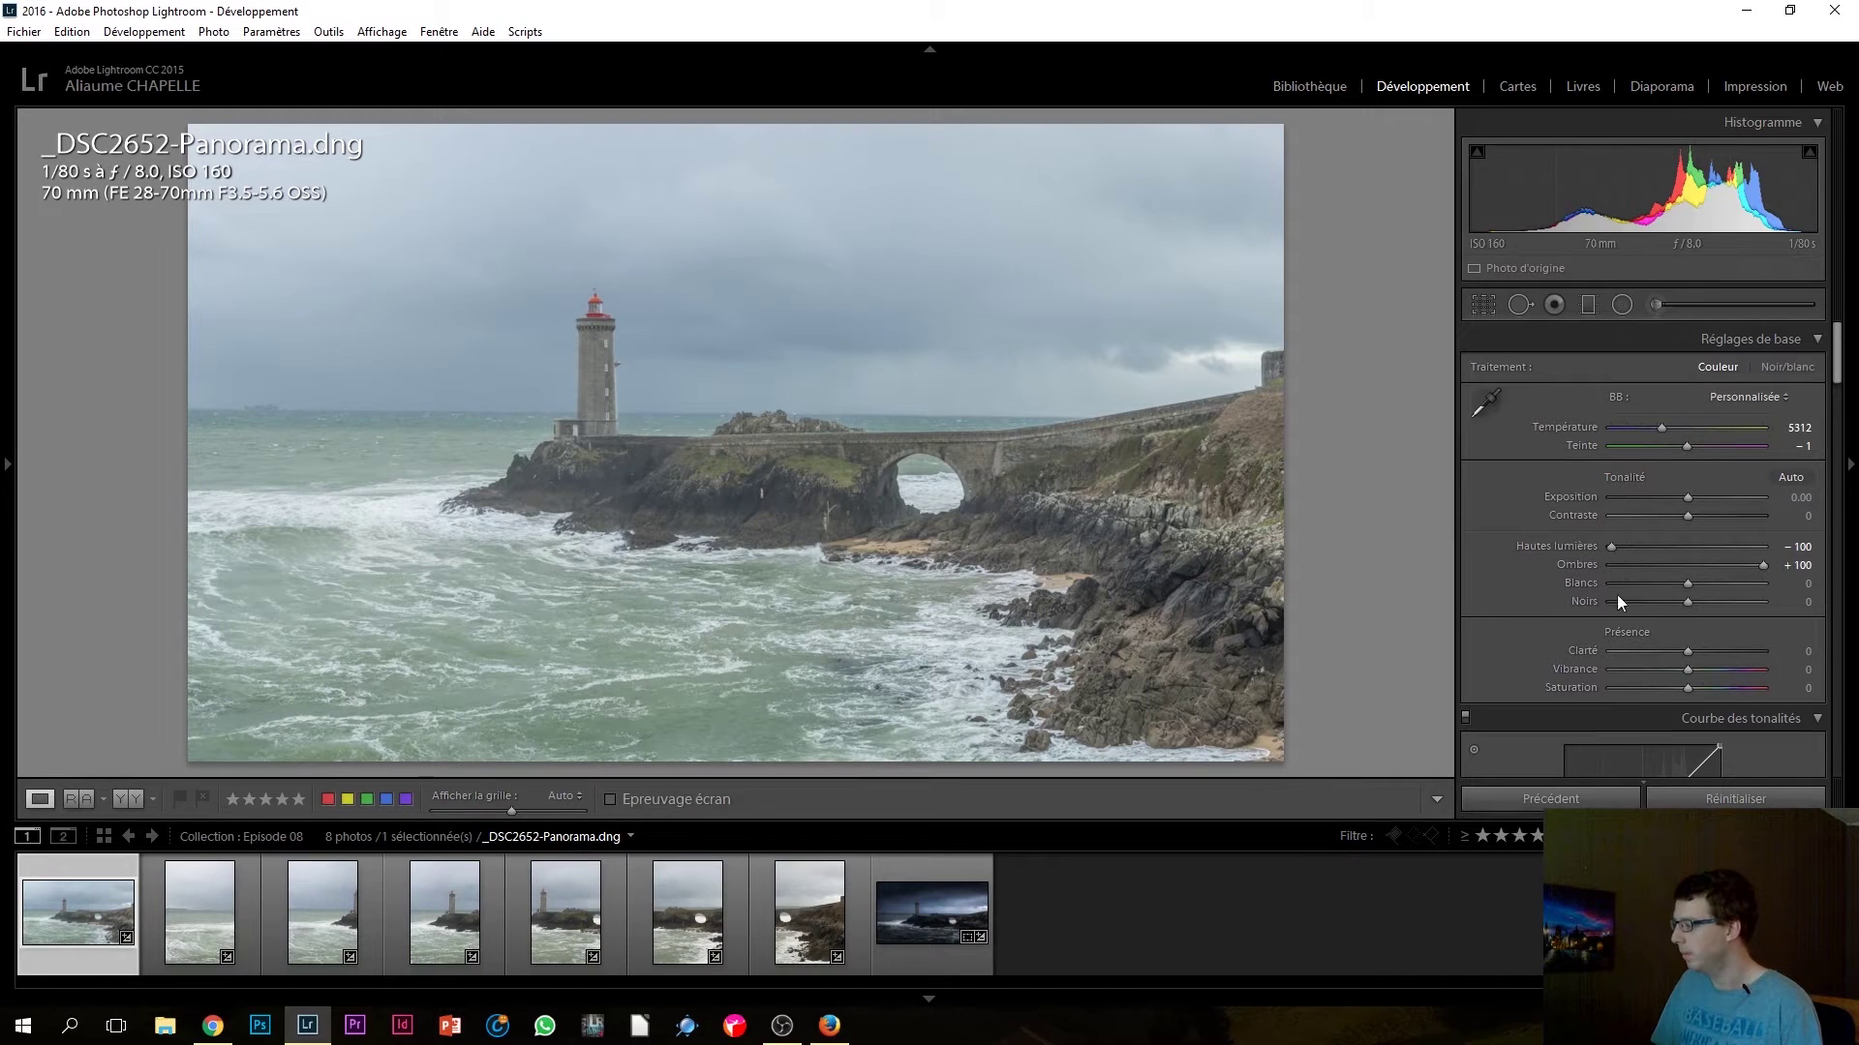
mouse_move(1687, 497)
mouse_down()
mouse_move(1671, 498)
mouse_move(1732, 514)
mouse_move(1718, 515)
mouse_up()
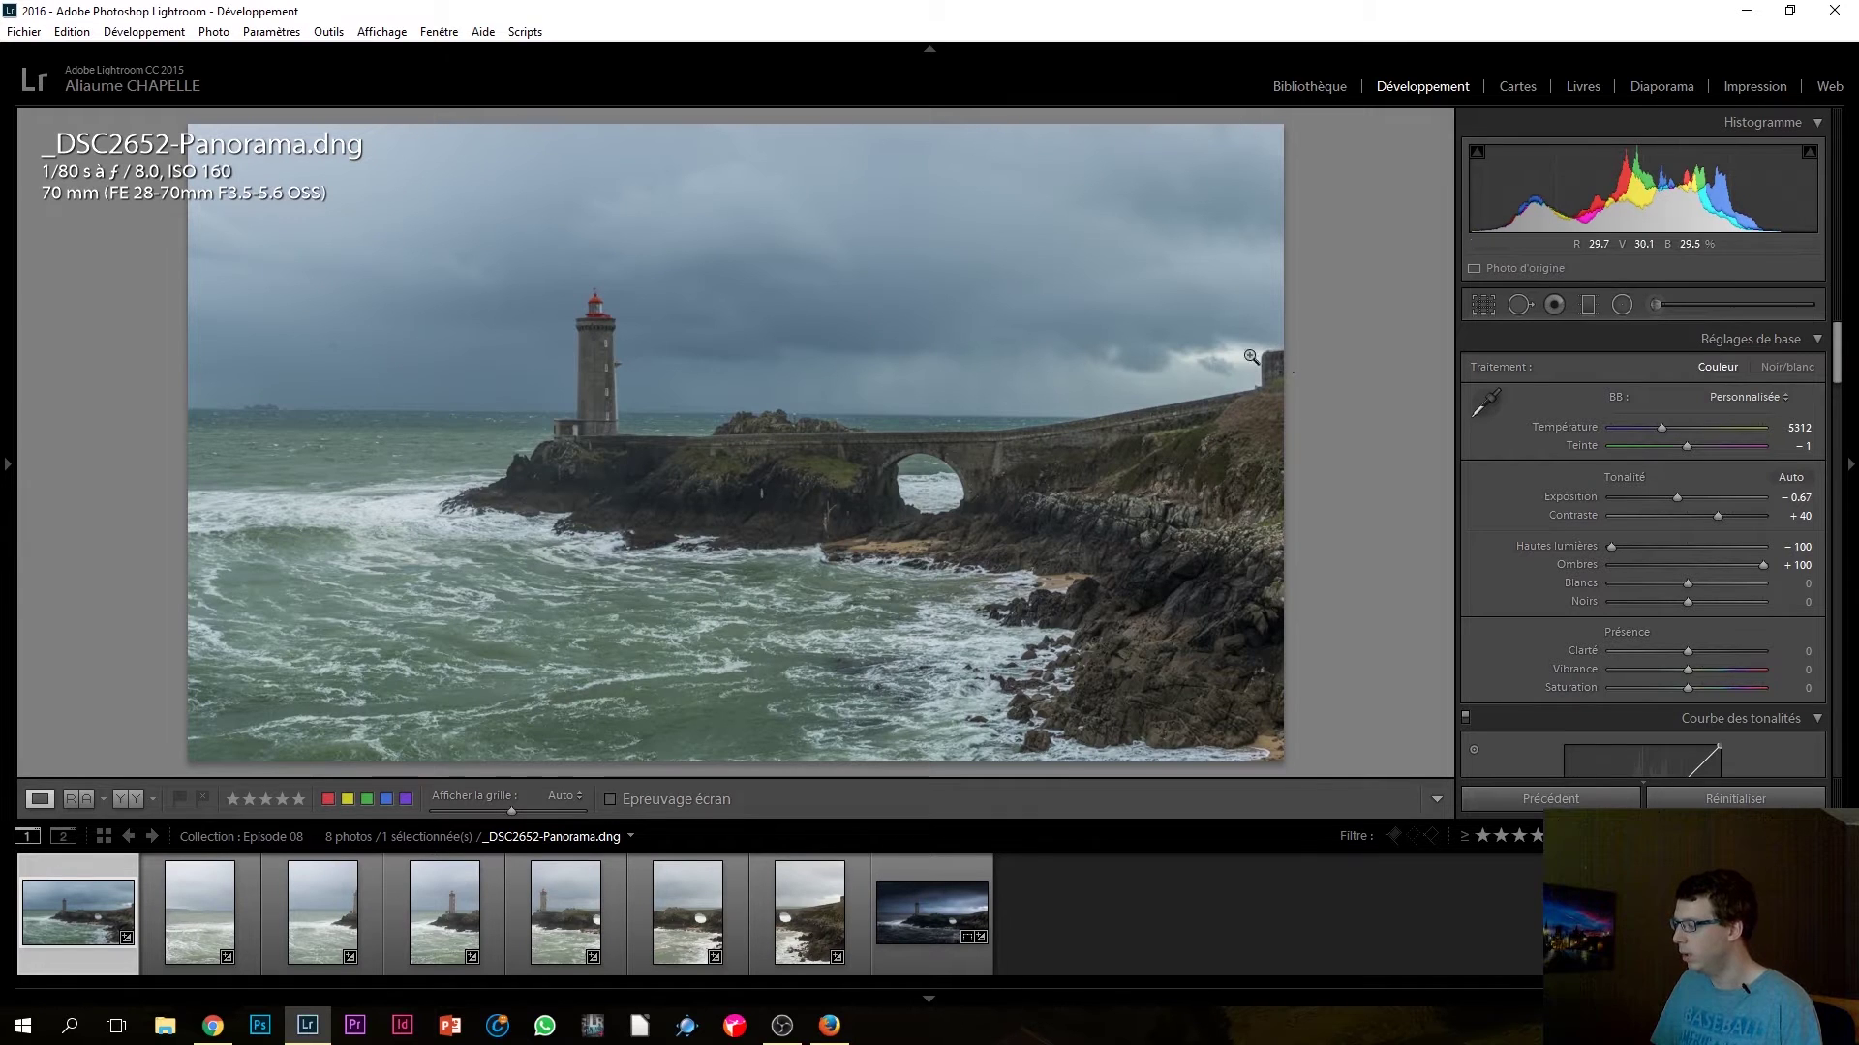
Step: Crop the panorama slightly on all four sides to a custom aspect, cutting off the structure at the far end of the bridge
click(1485, 305)
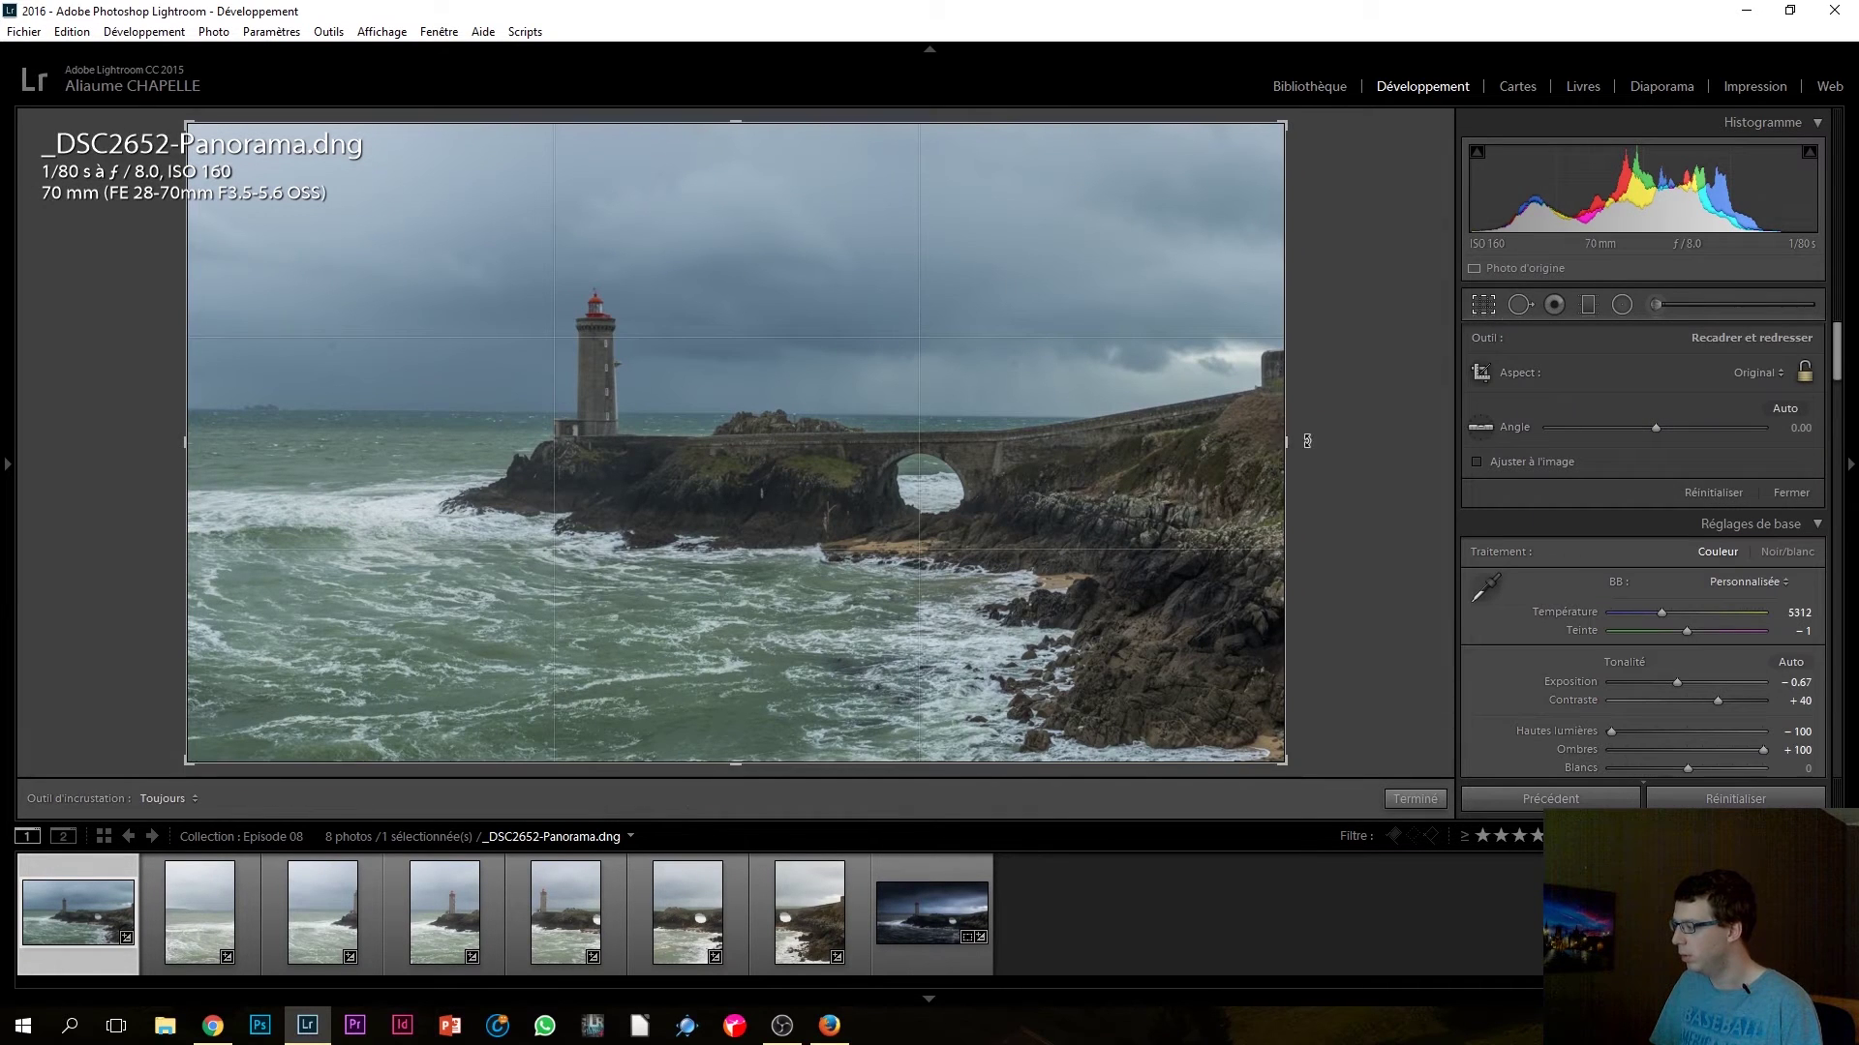
drag(1307, 441, 1278, 442)
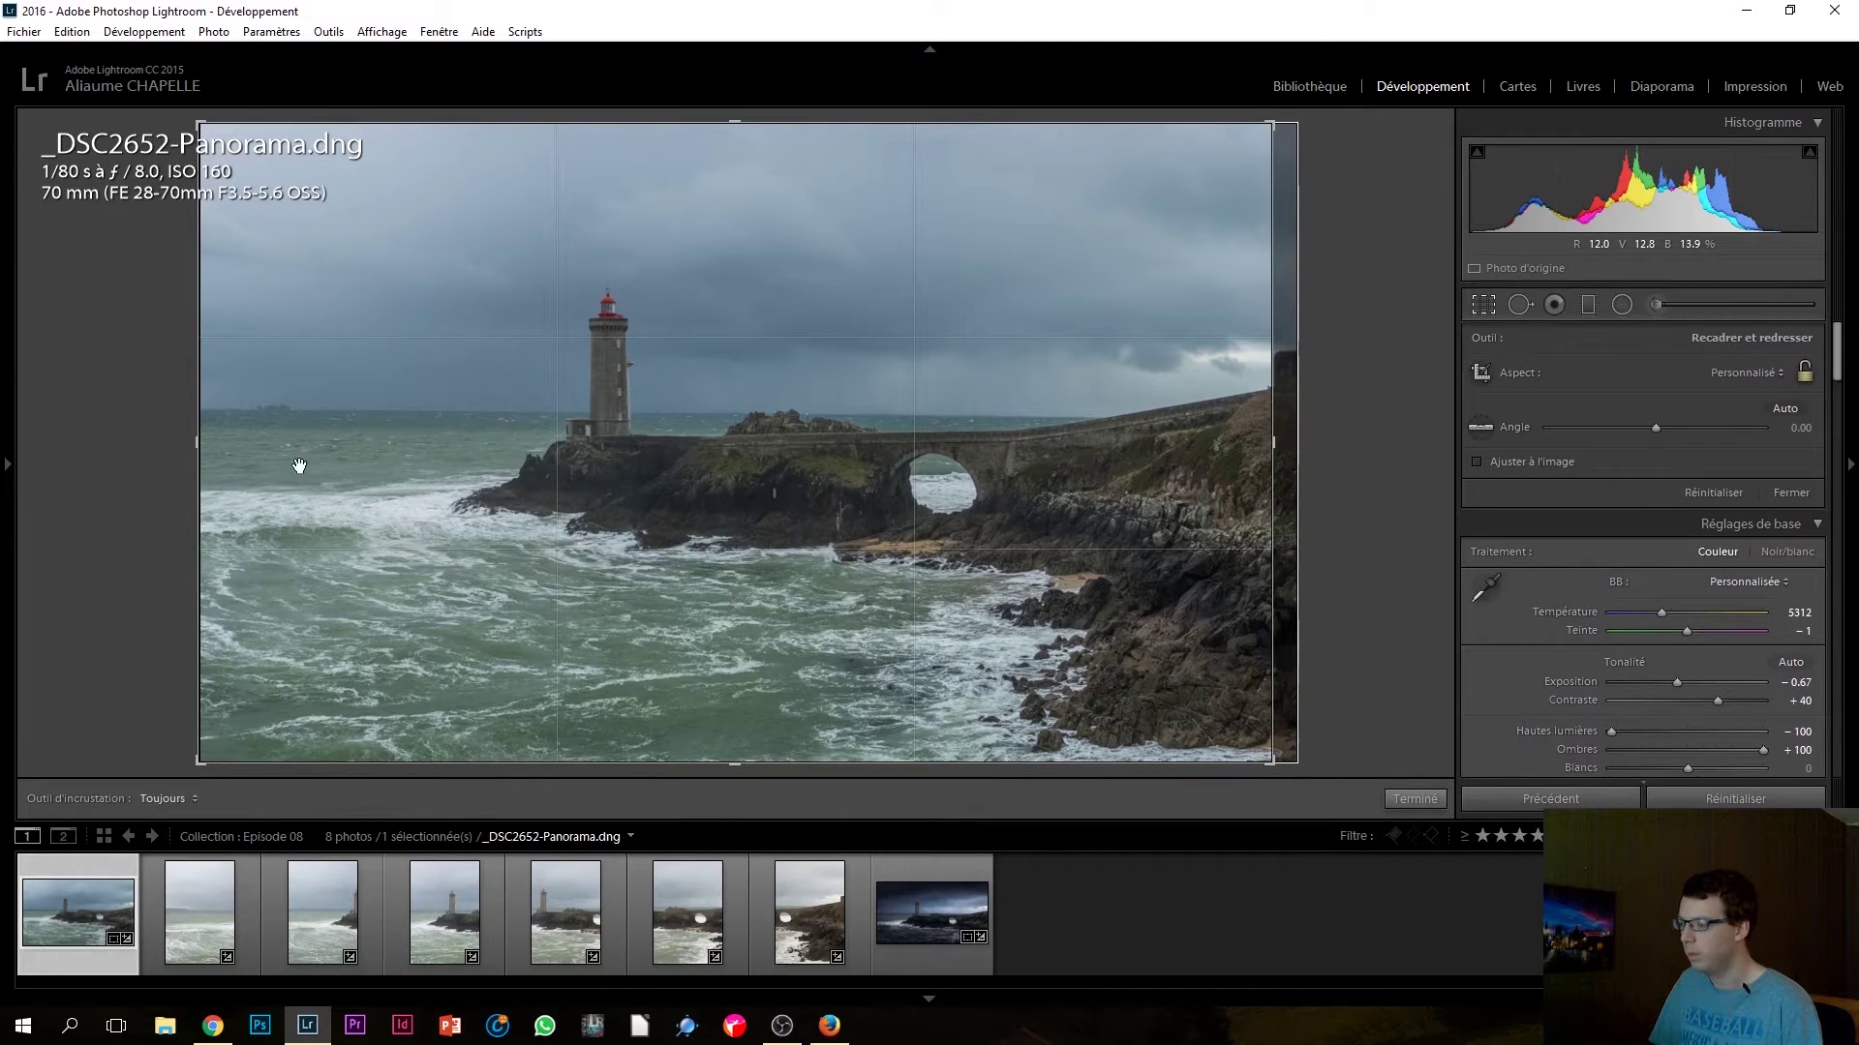
drag(201, 443, 222, 443)
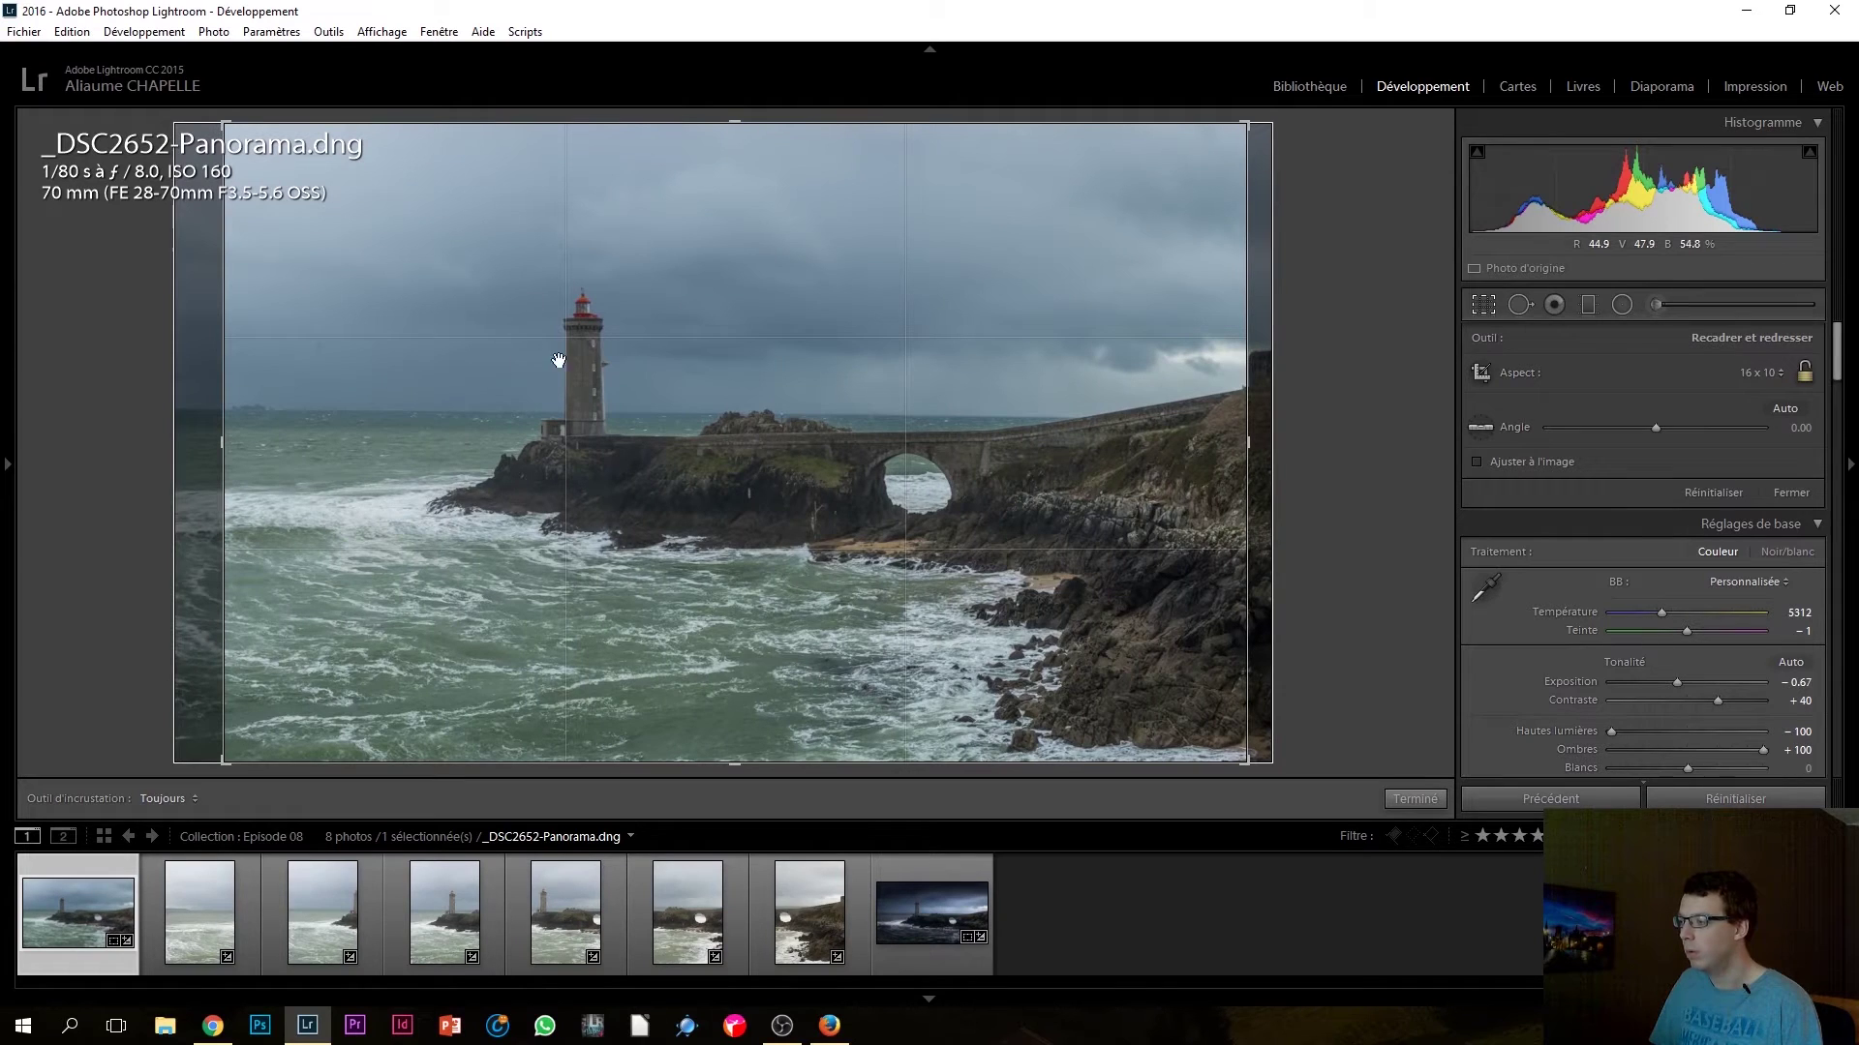
drag(224, 442, 205, 441)
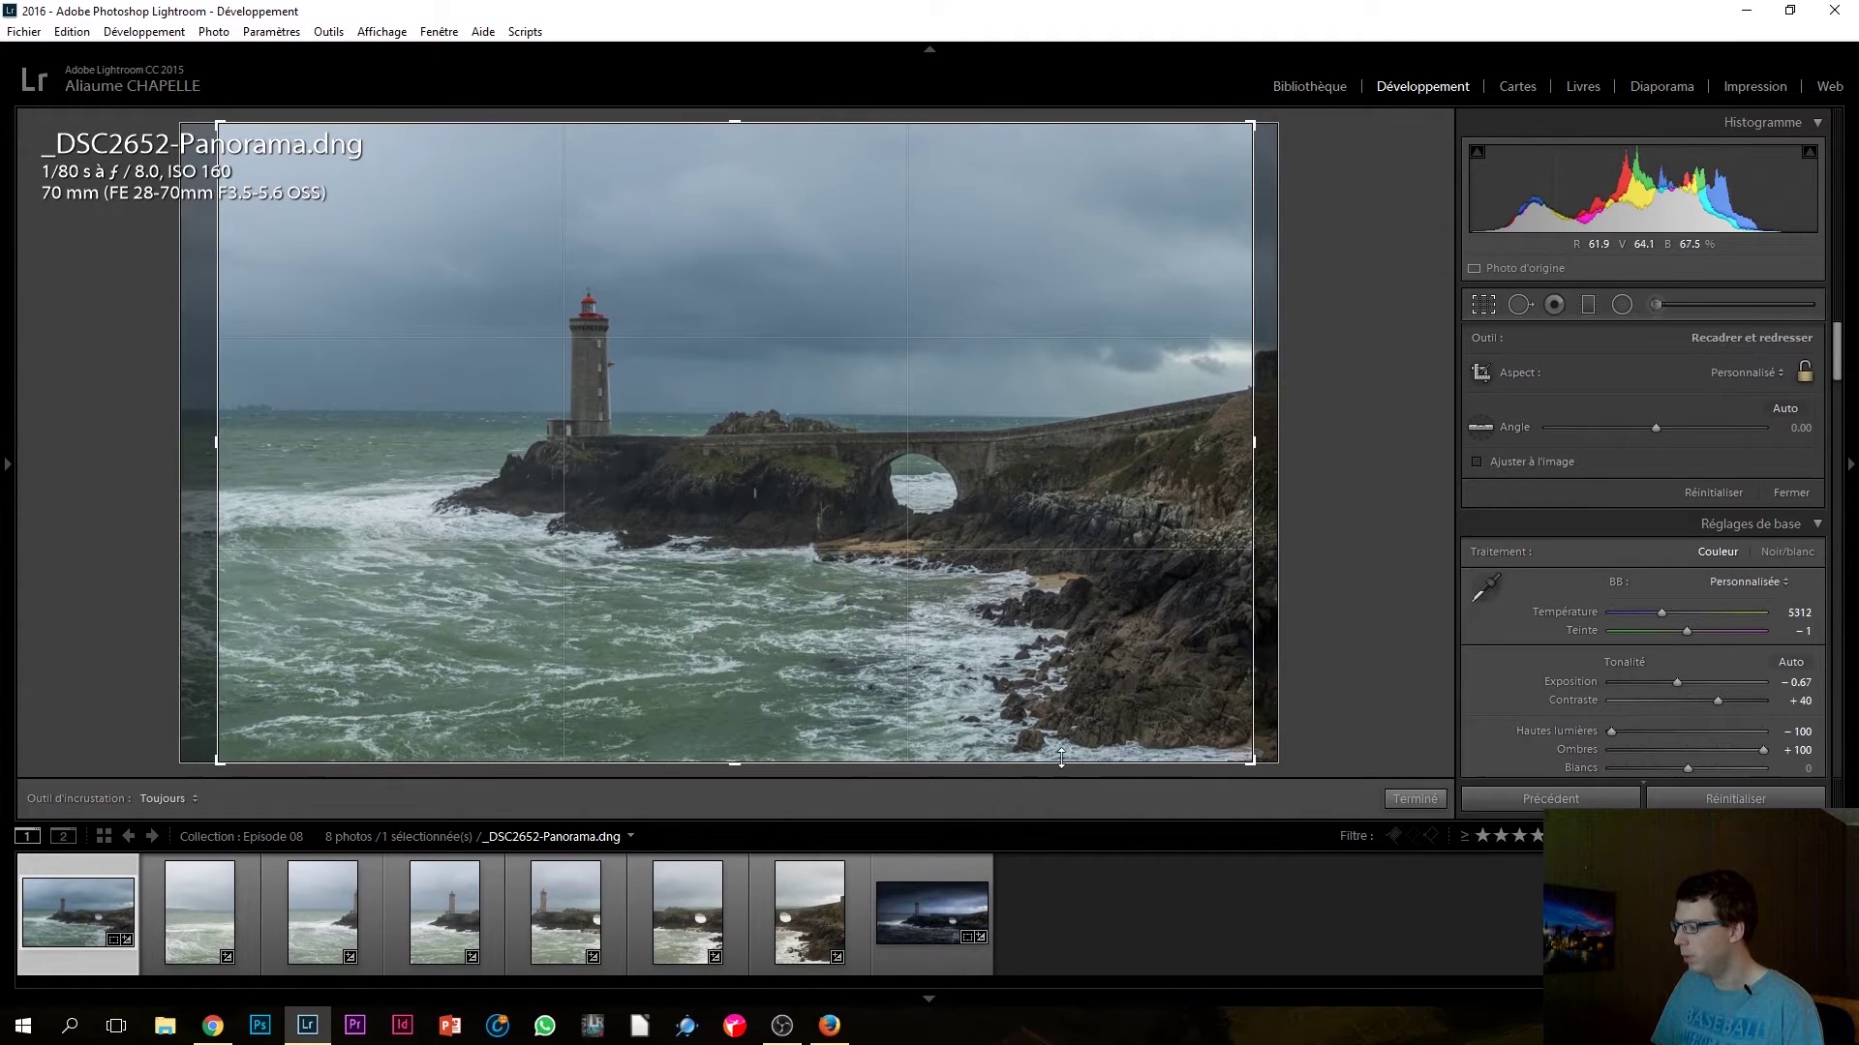
drag(735, 758, 736, 734)
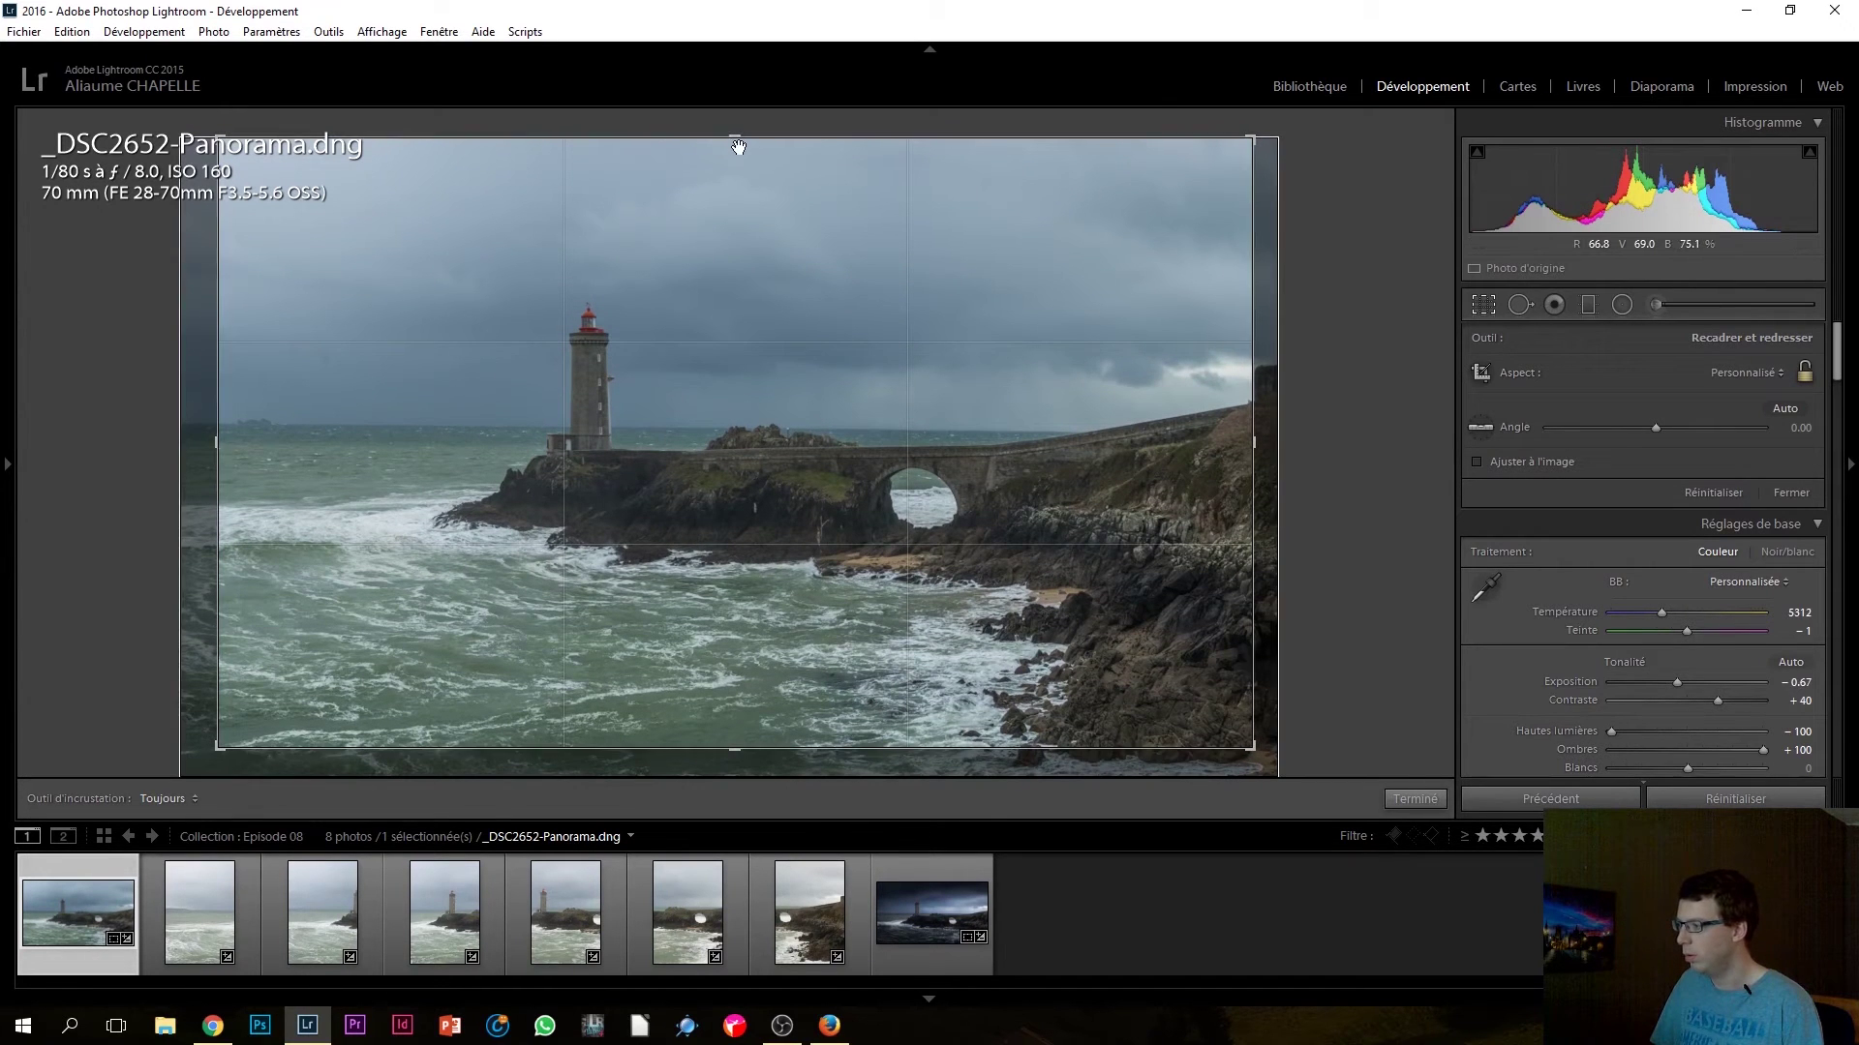
drag(733, 129, 734, 147)
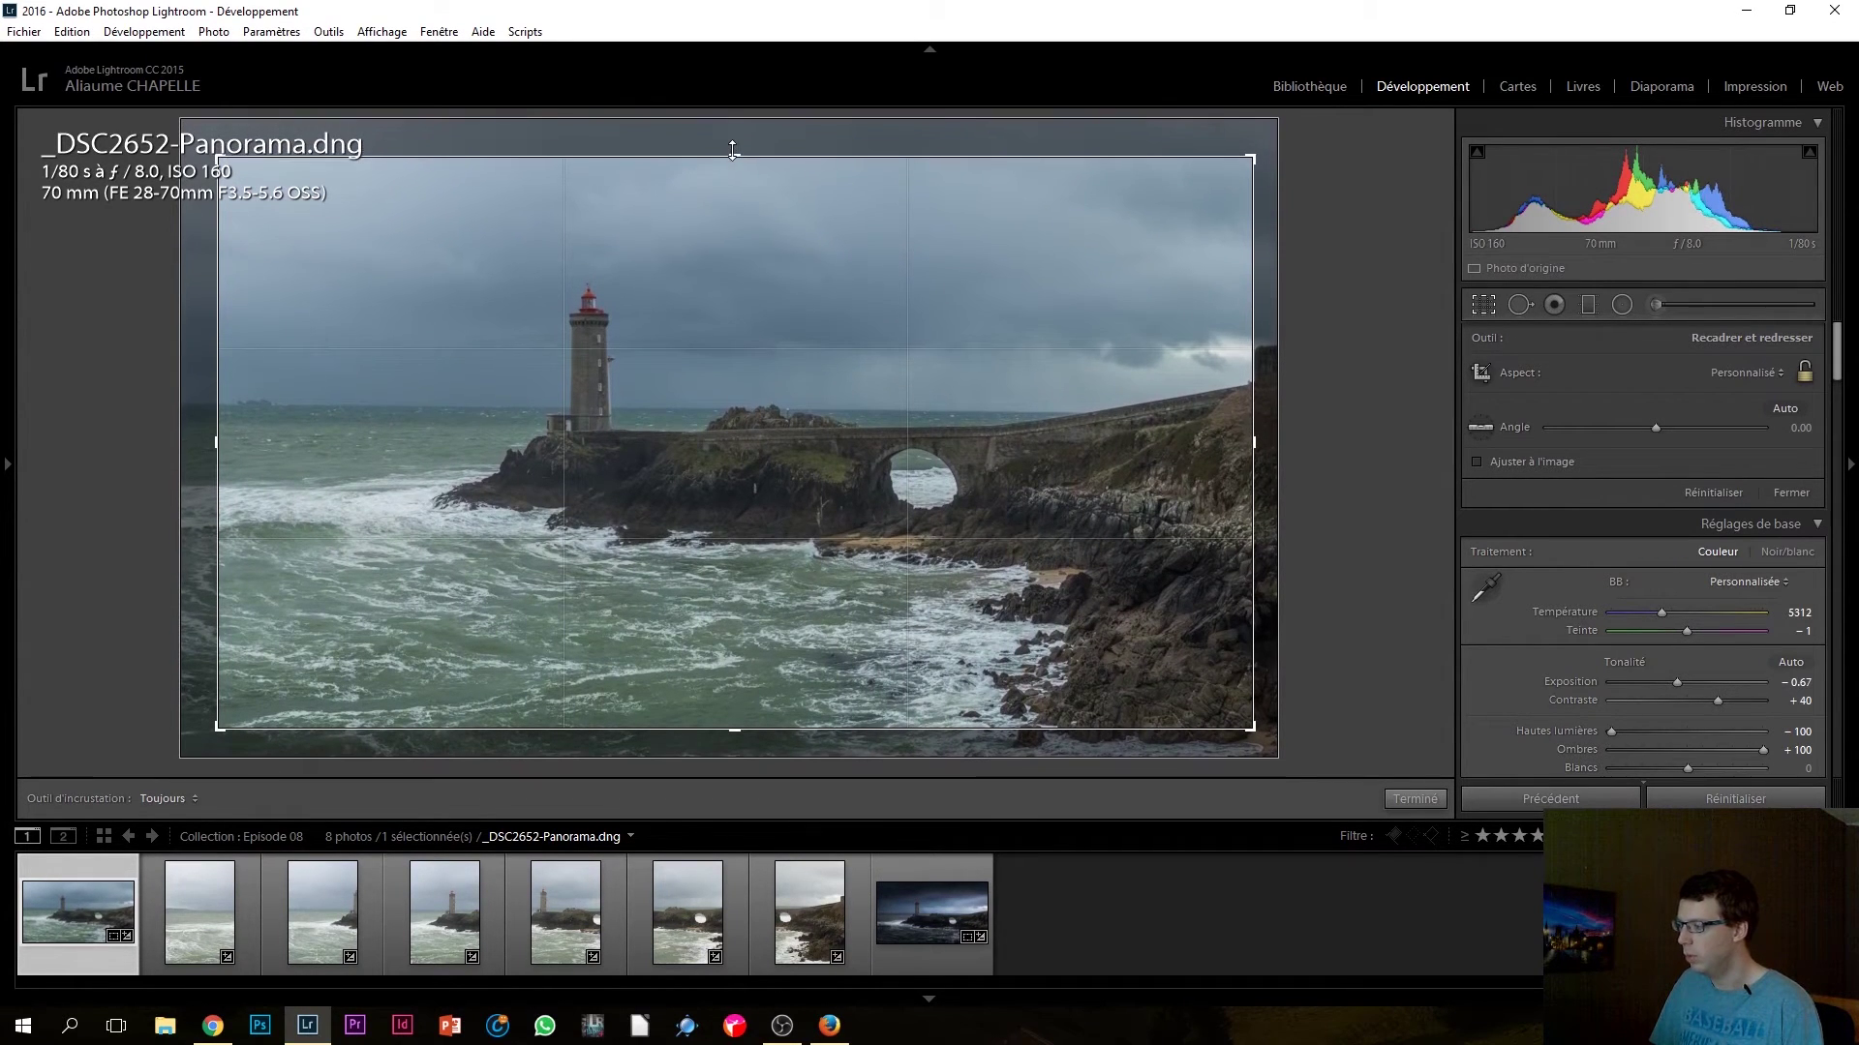
click(1420, 797)
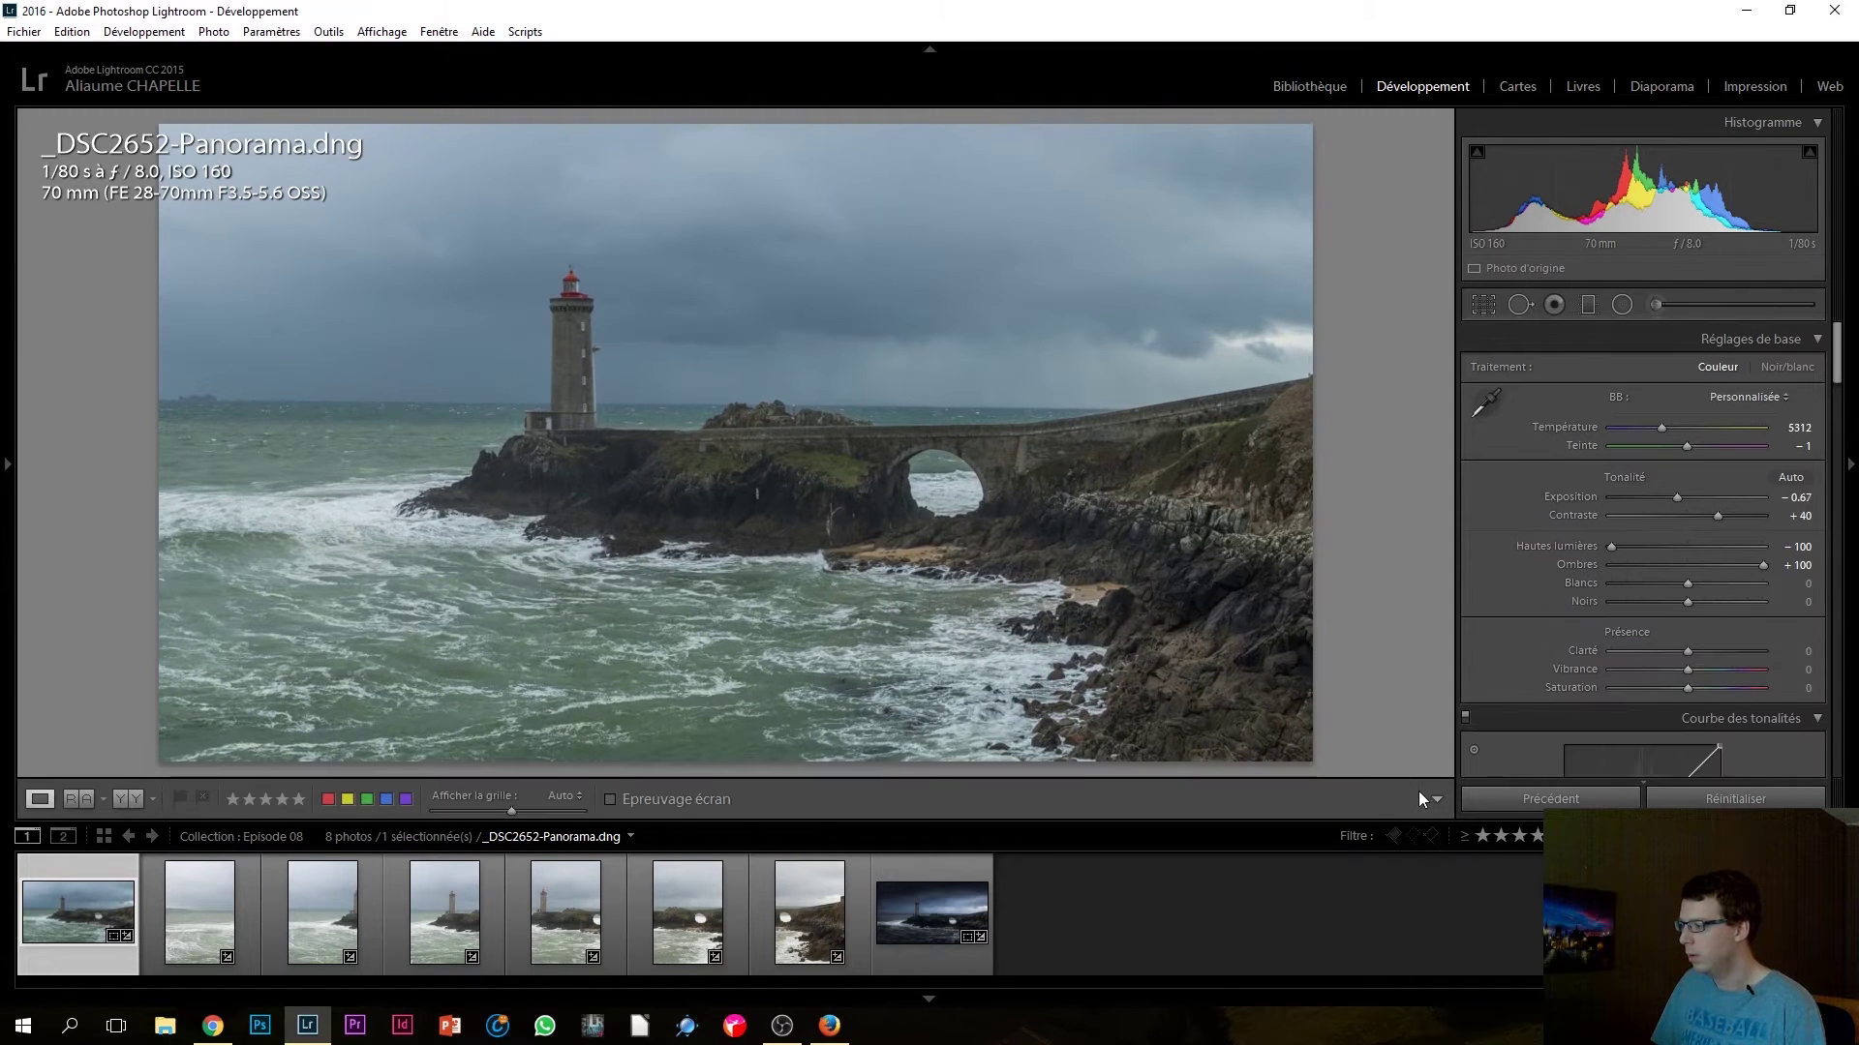
Step: Straighten the cropped panorama along the sea horizon, giving an angle of -0.46
click(1482, 304)
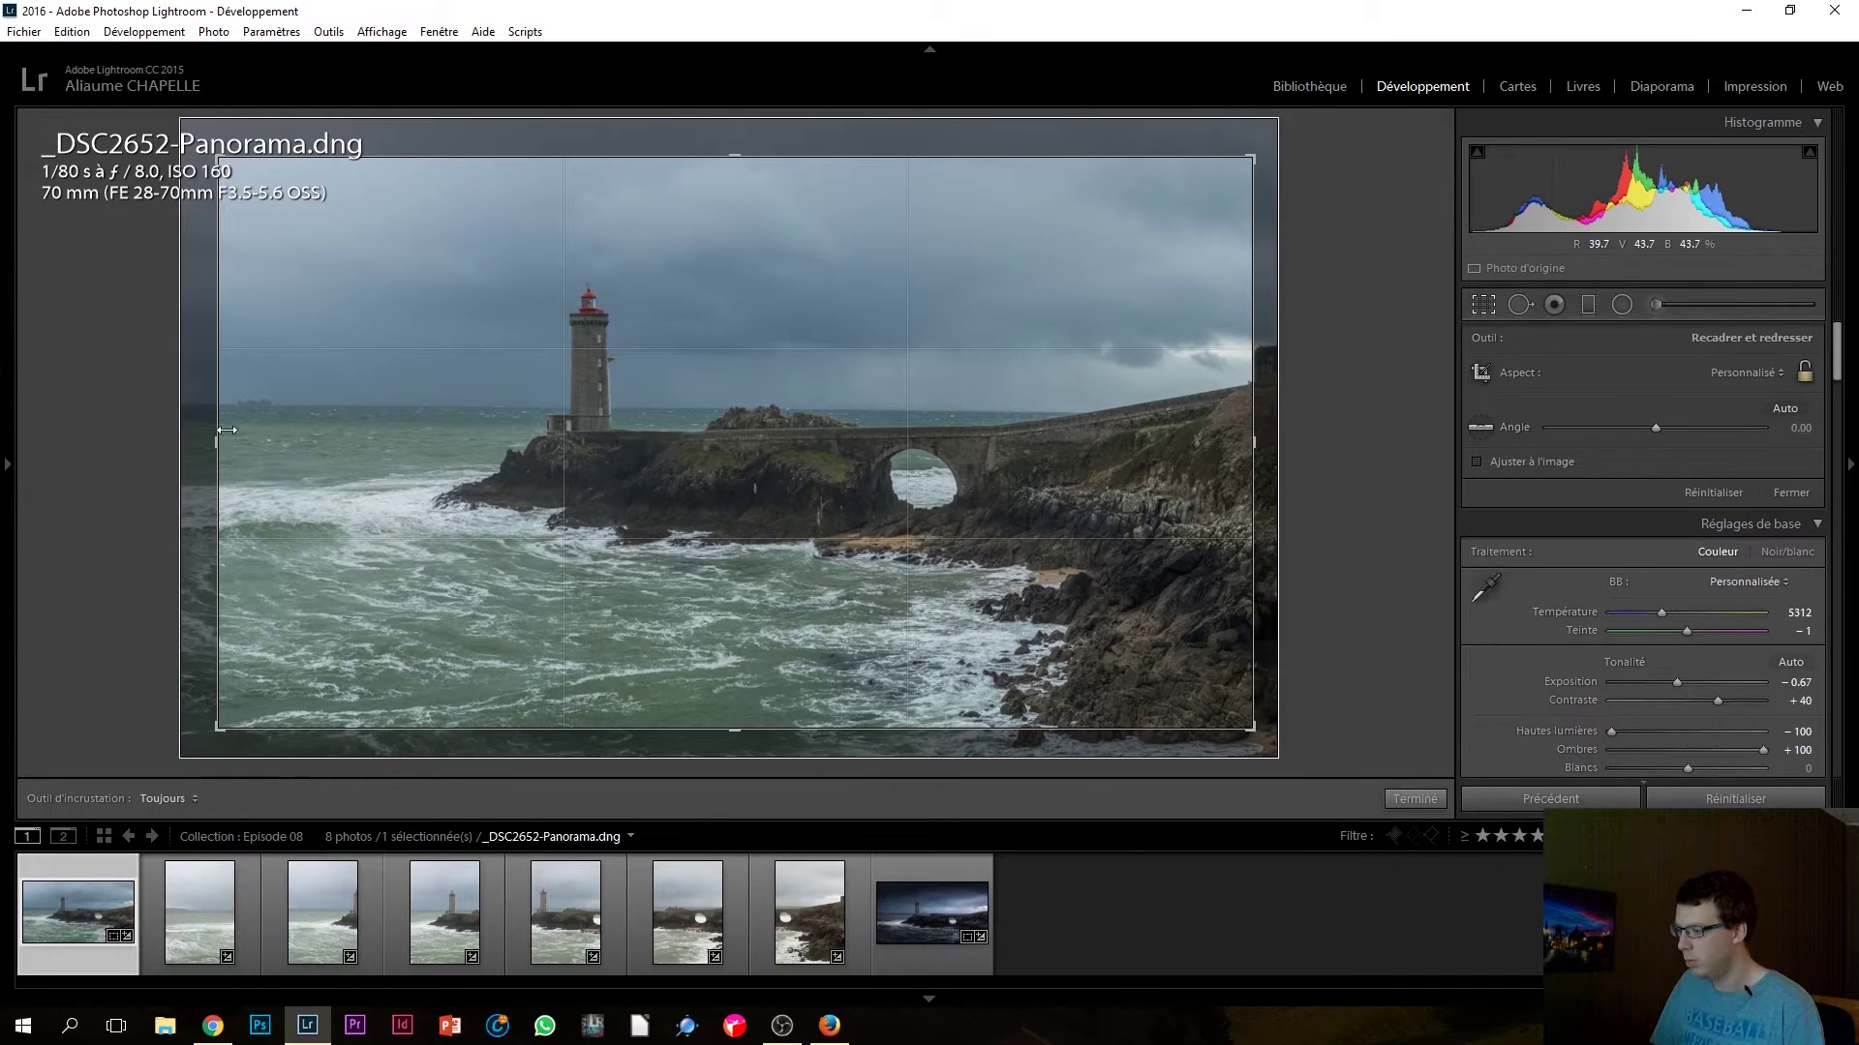
click(1786, 408)
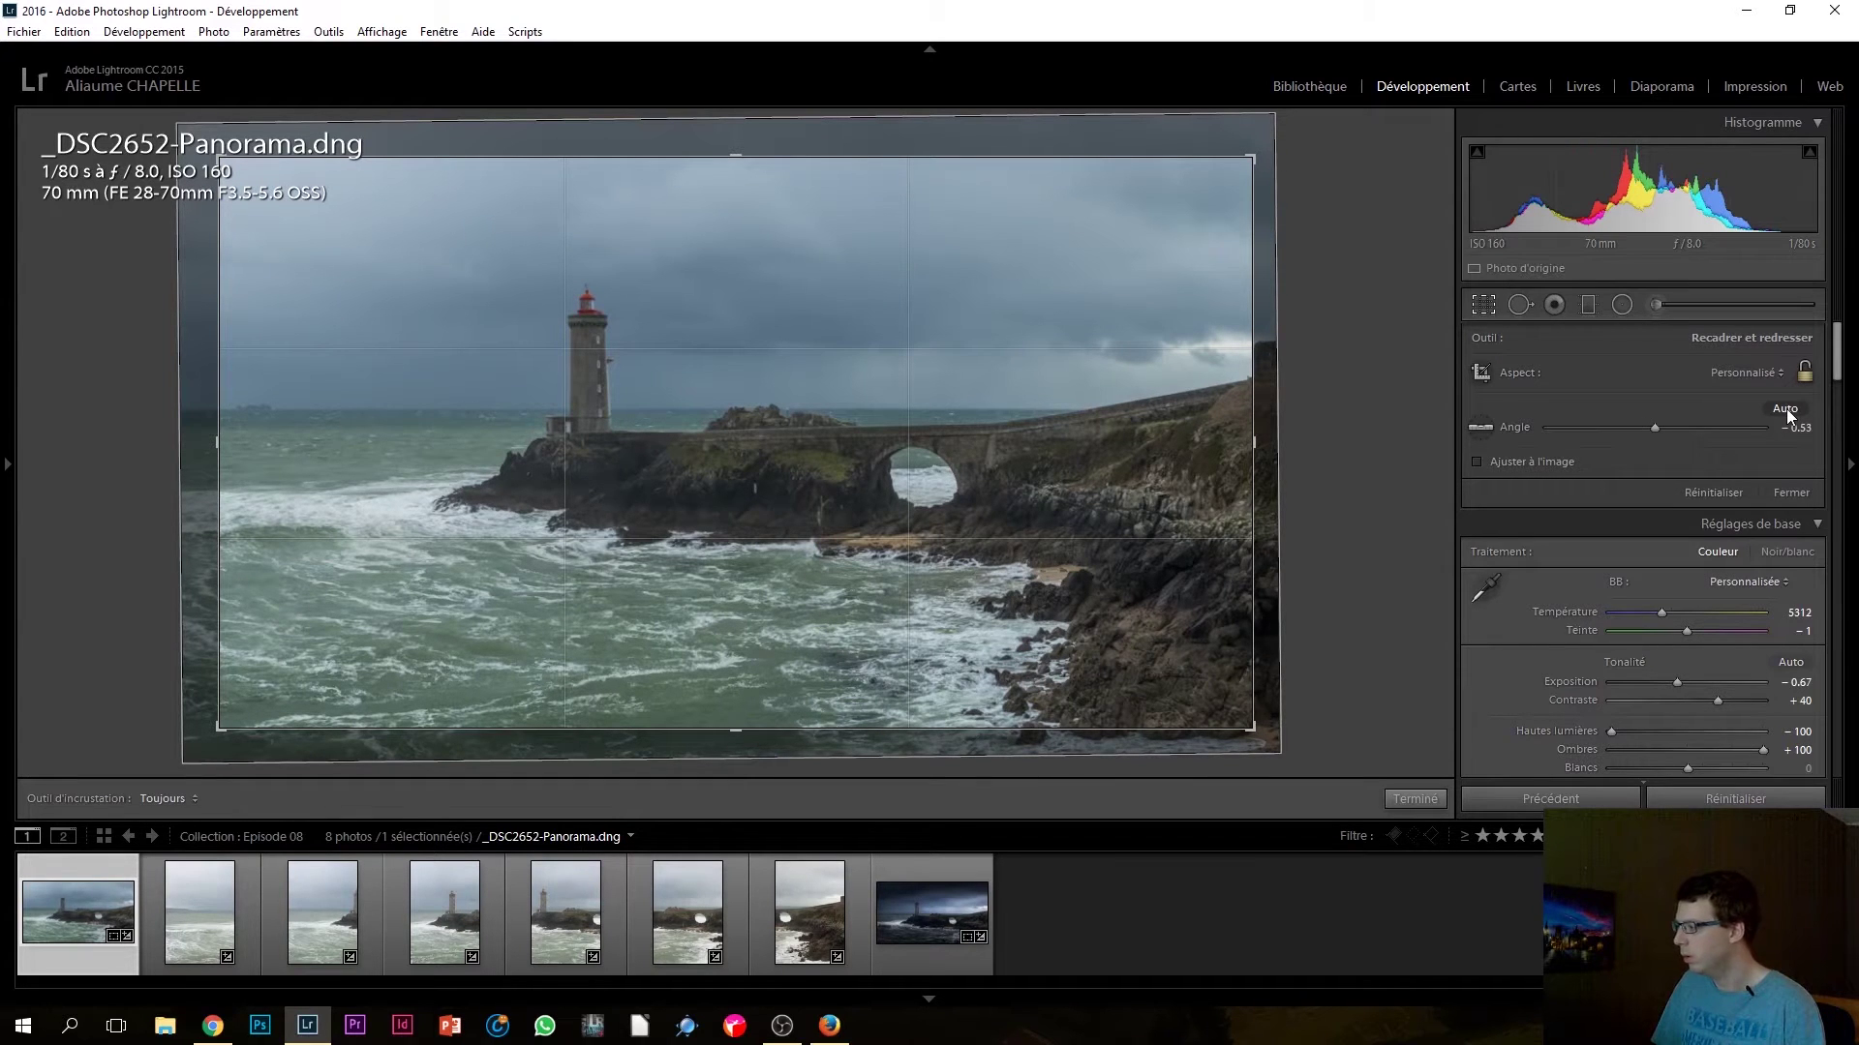
click(1481, 427)
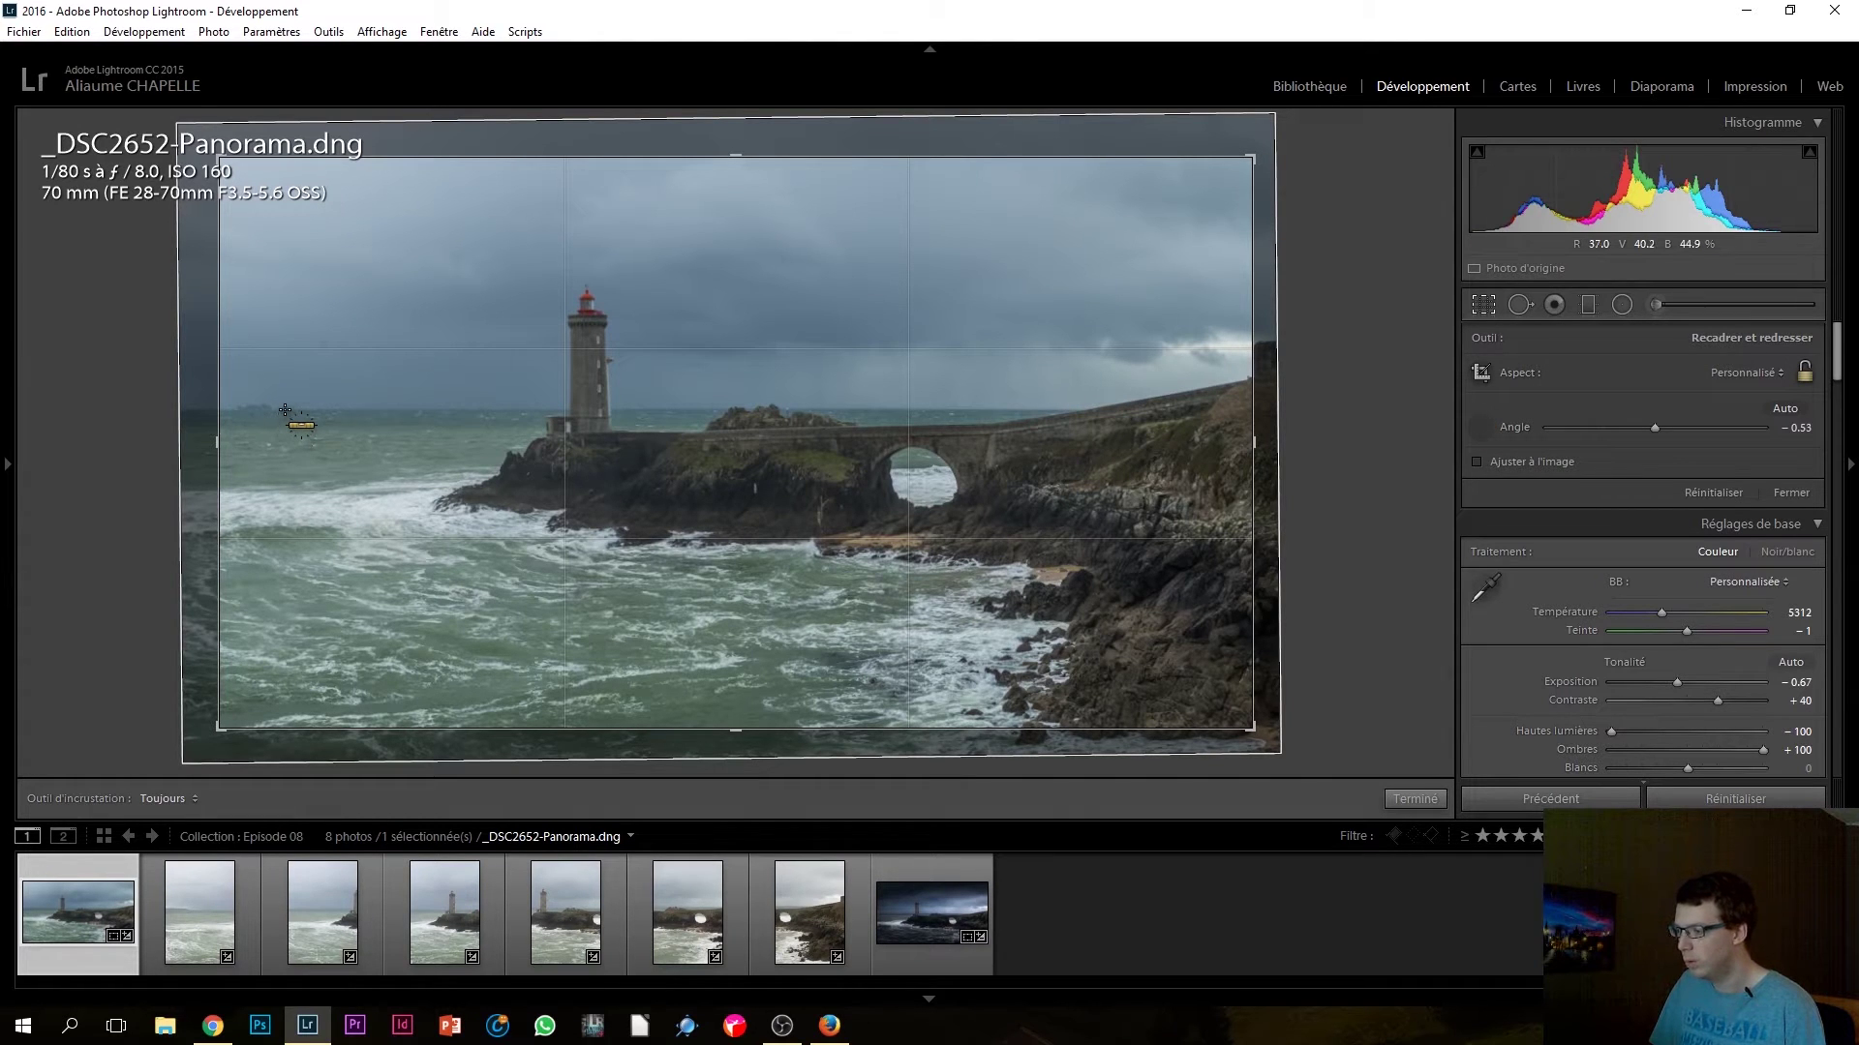
drag(359, 401, 1132, 409)
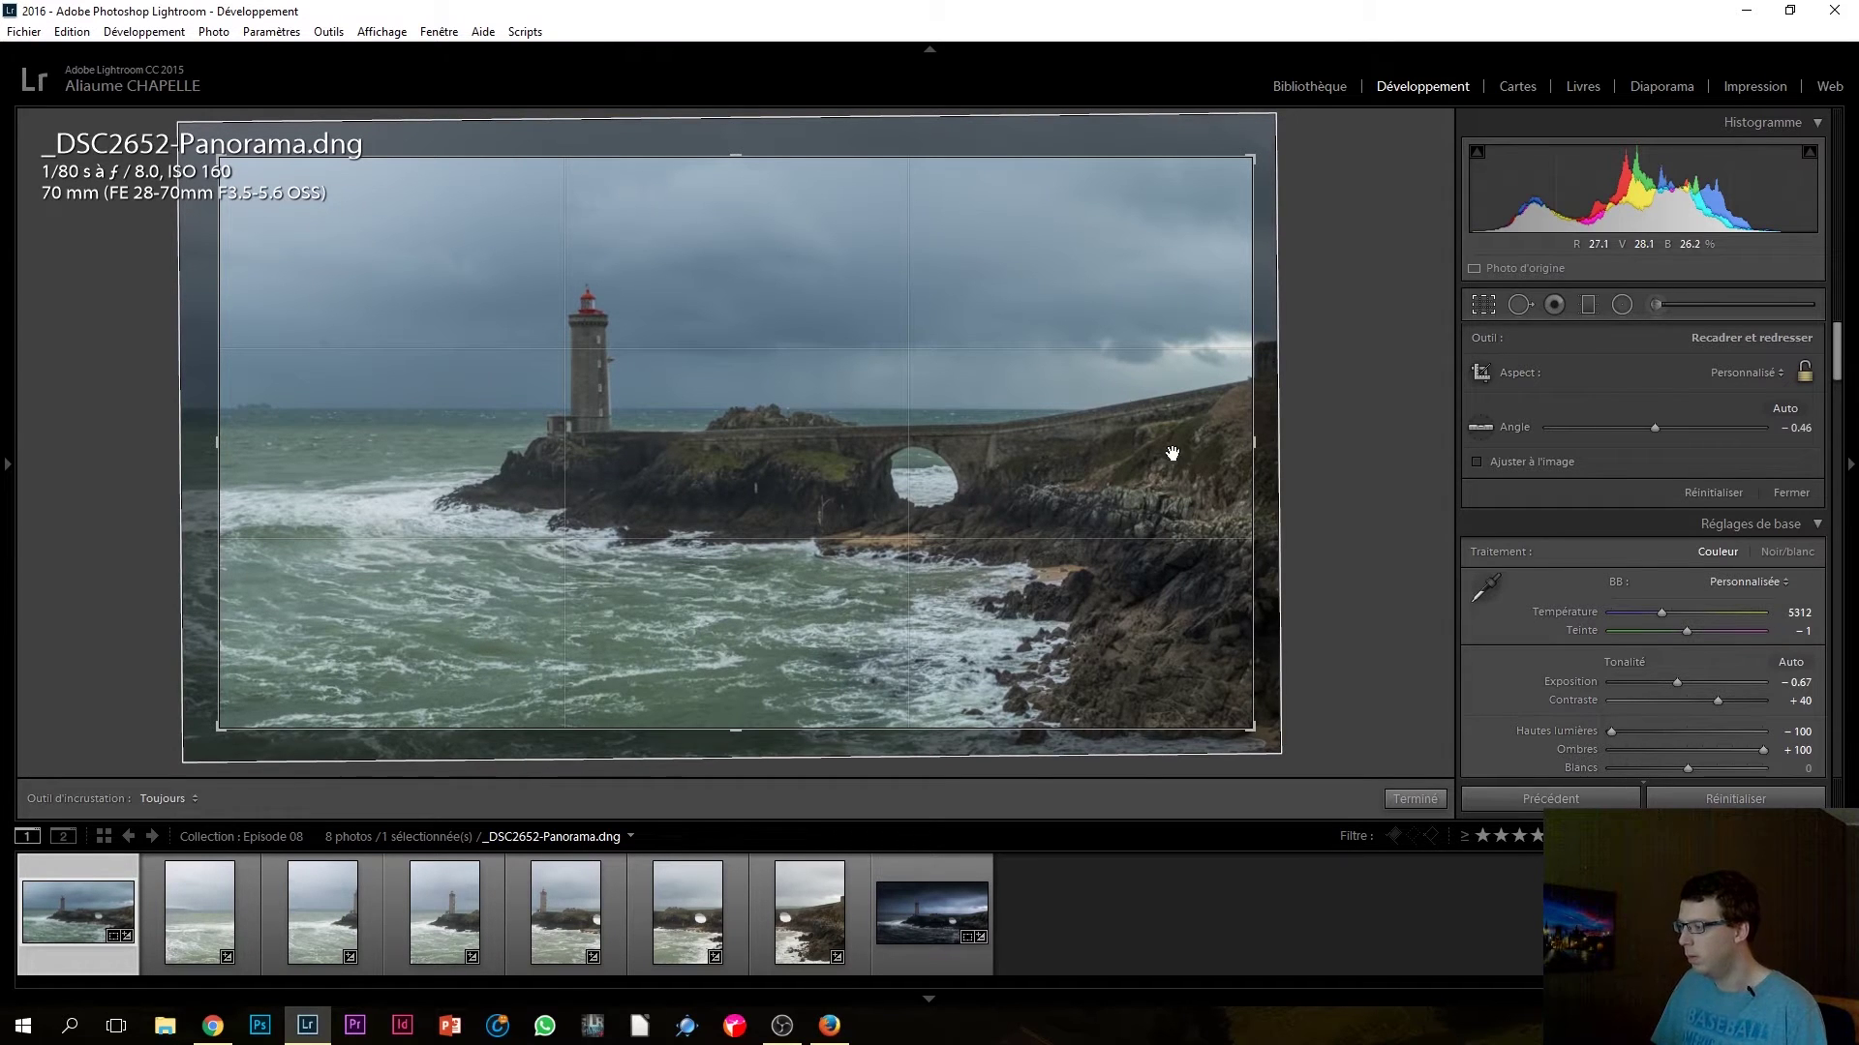
click(1415, 799)
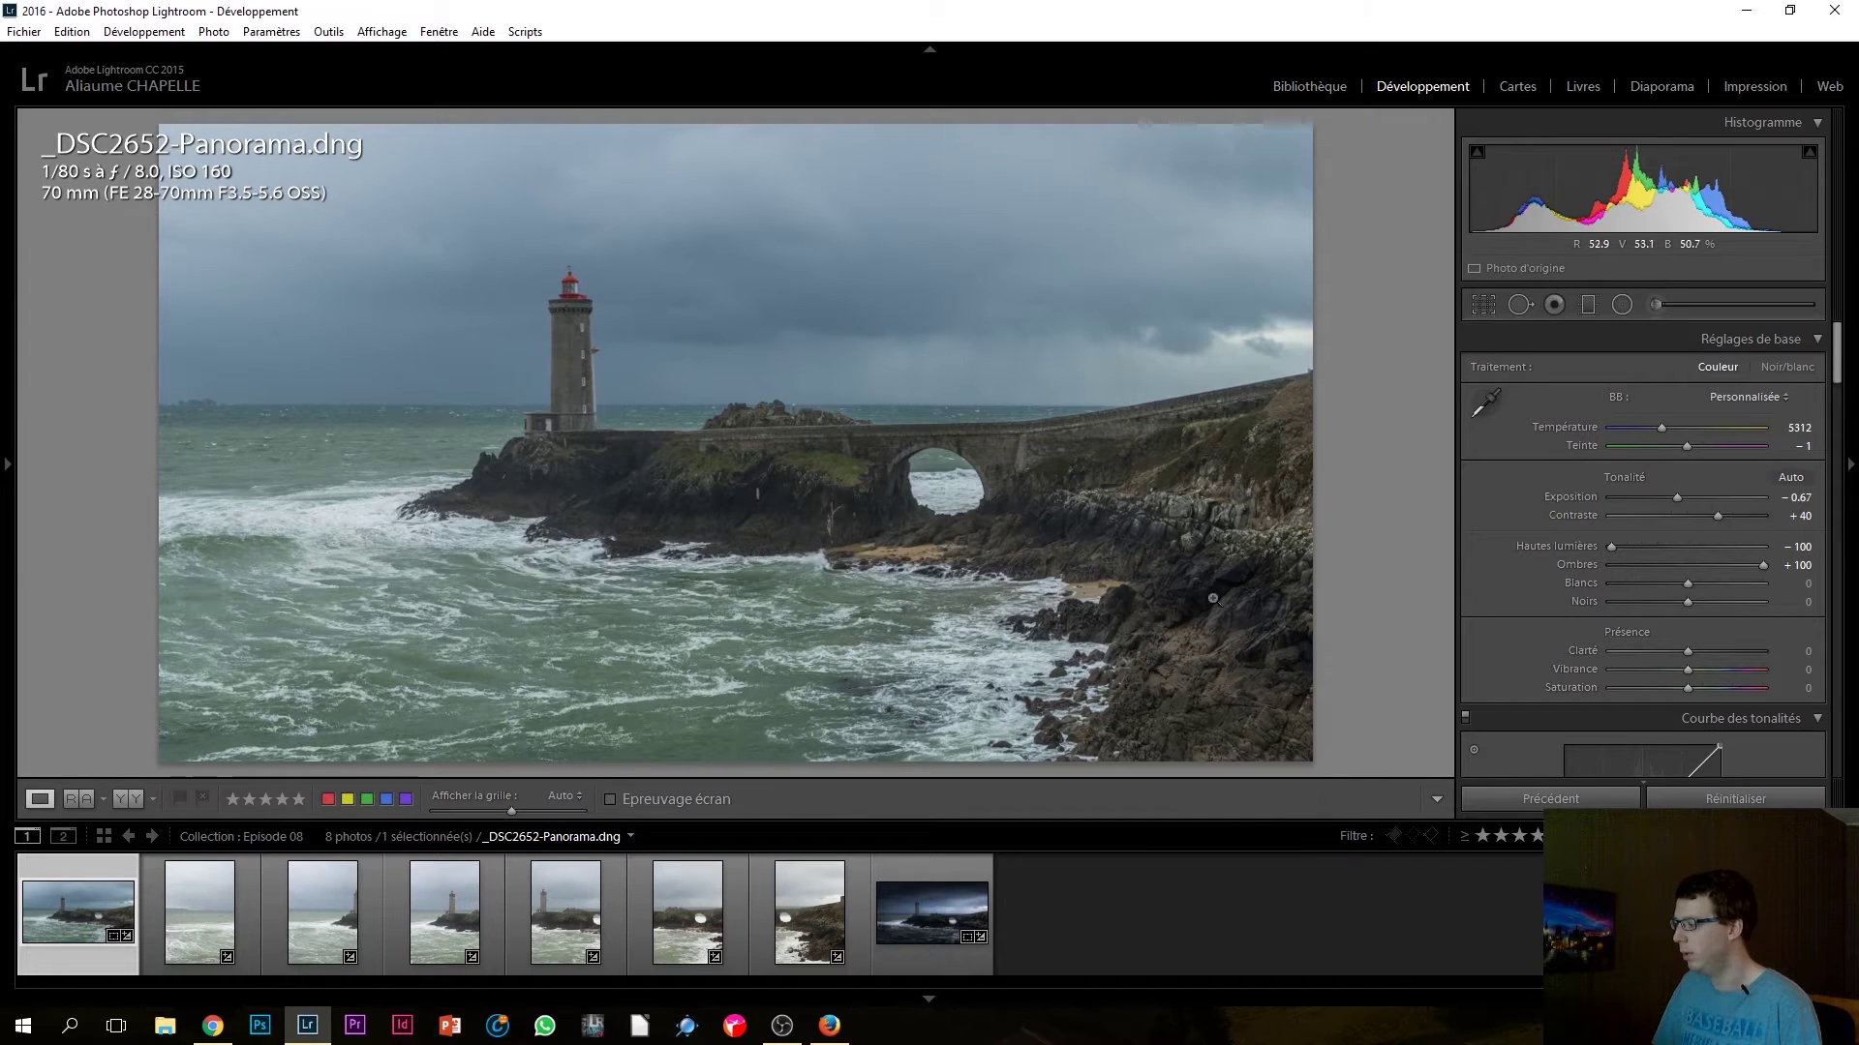
Step: Draw a wide radial filter centred on the bright patch of sky above the bridge, reset its effects and set its feather to 100
click(1621, 306)
drag(1219, 360, 208, 559)
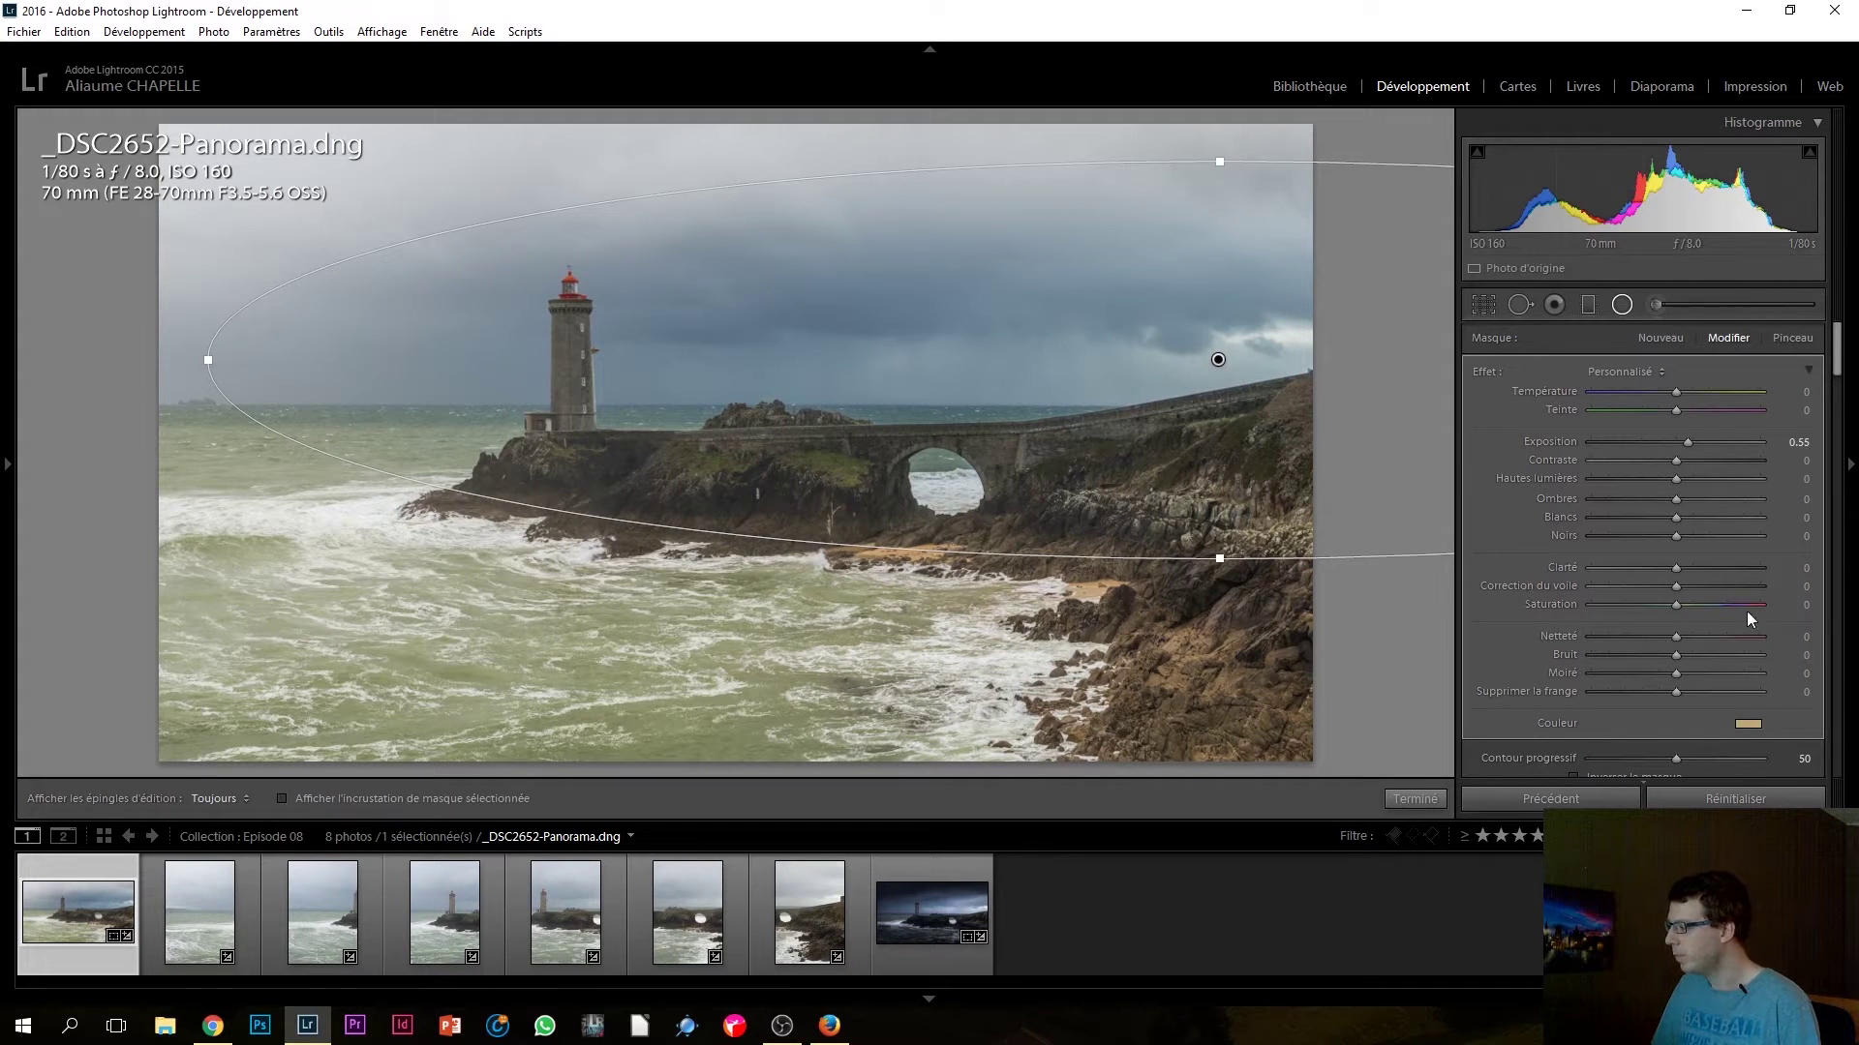
key(alt)
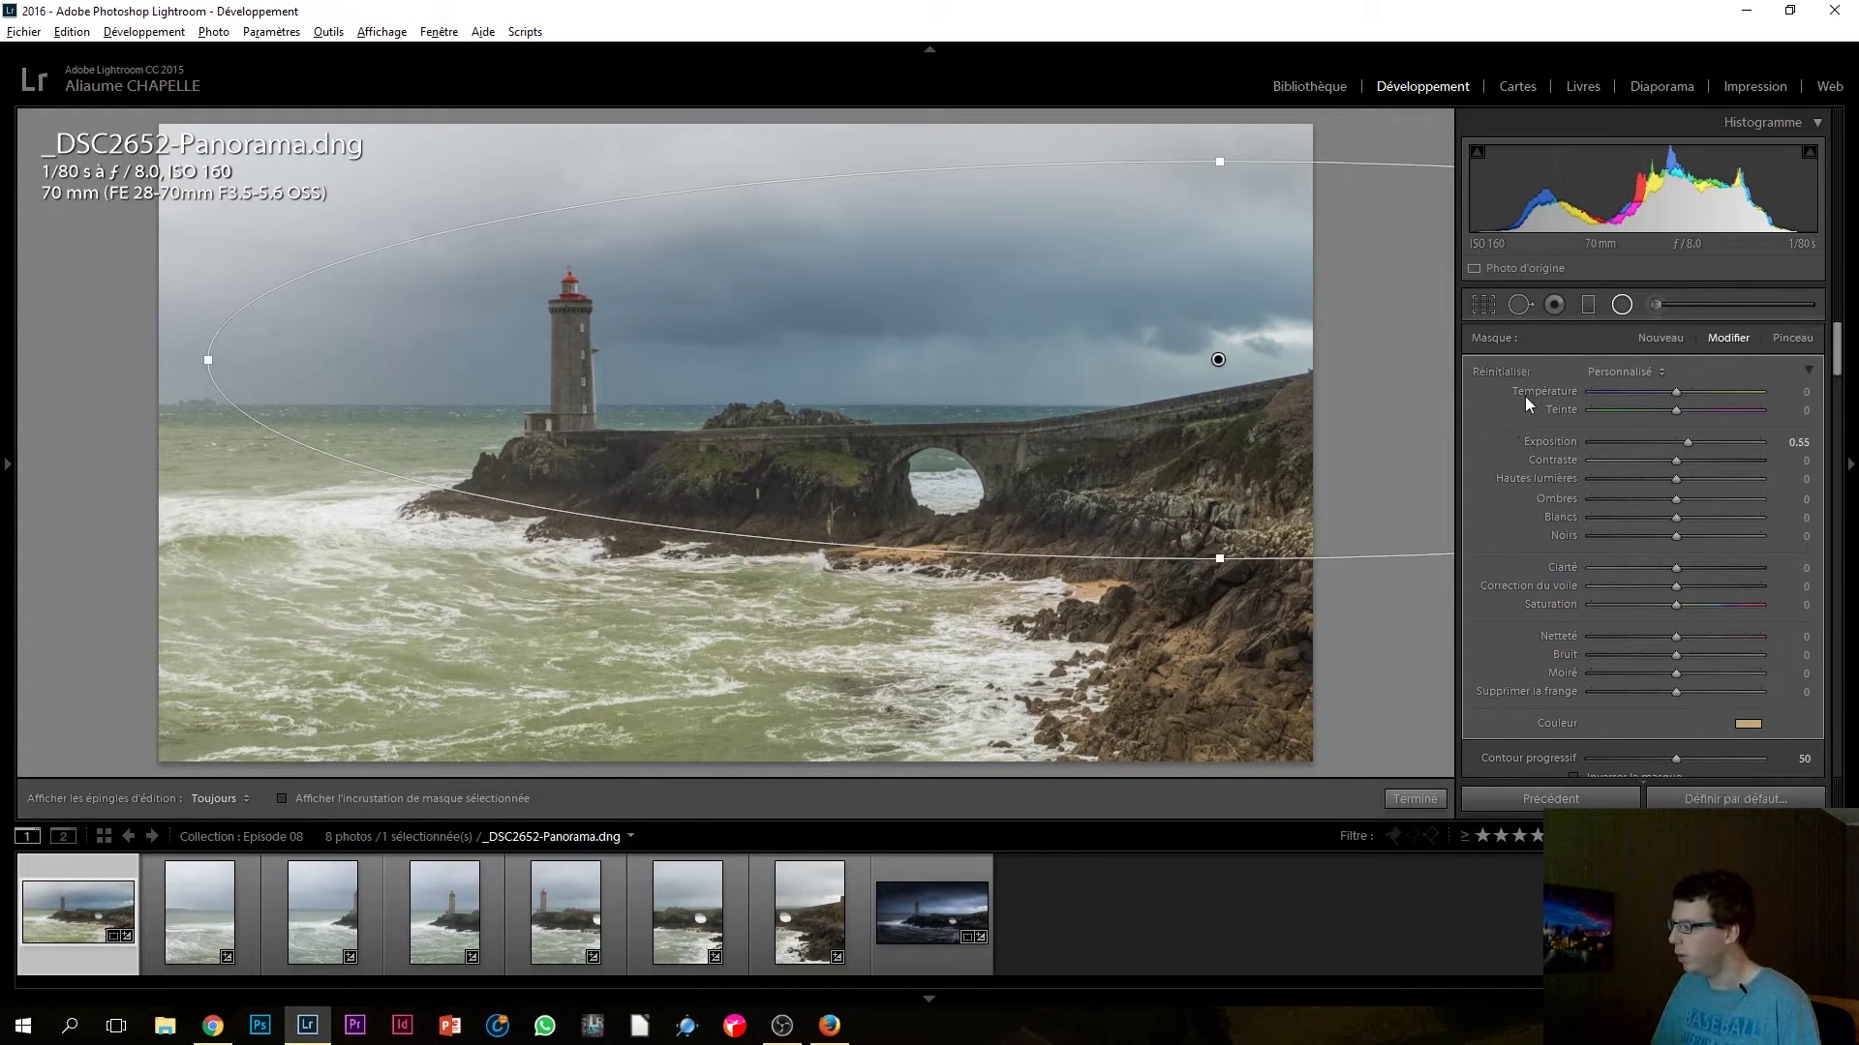
alt+click(1491, 372)
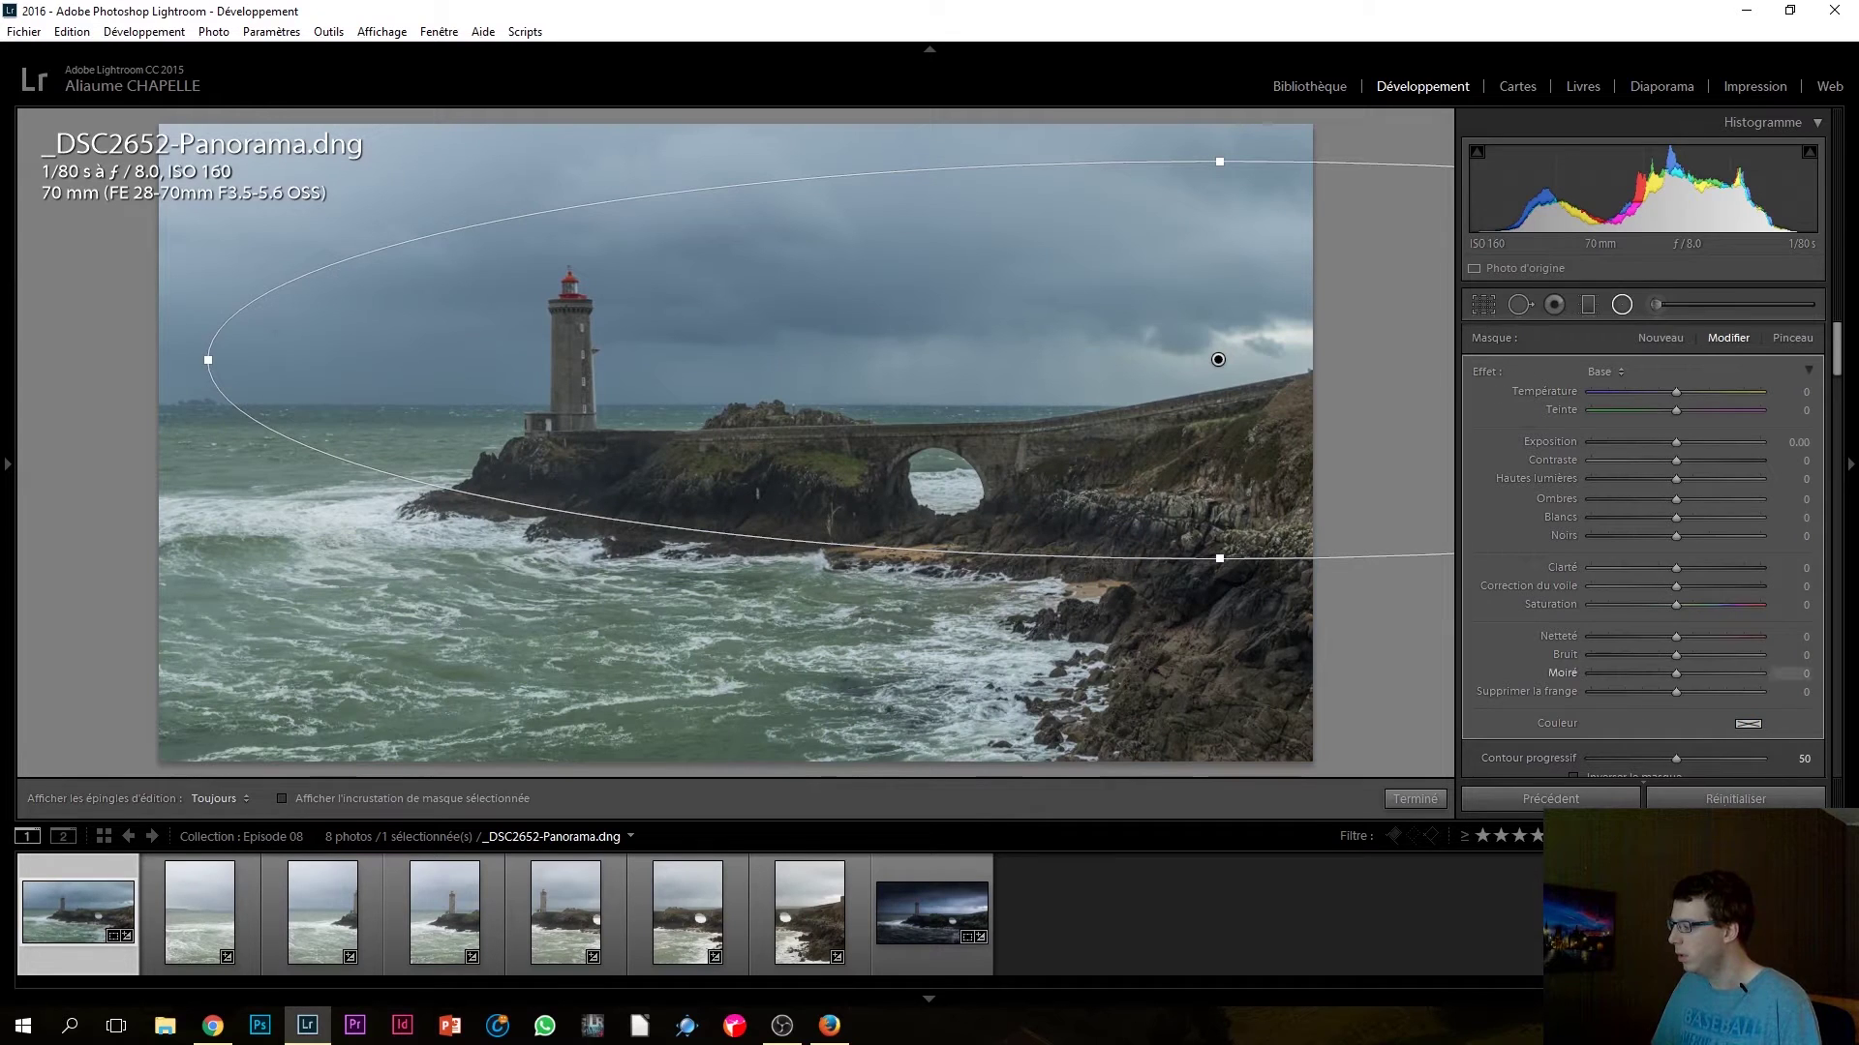
drag(1671, 760, 1780, 764)
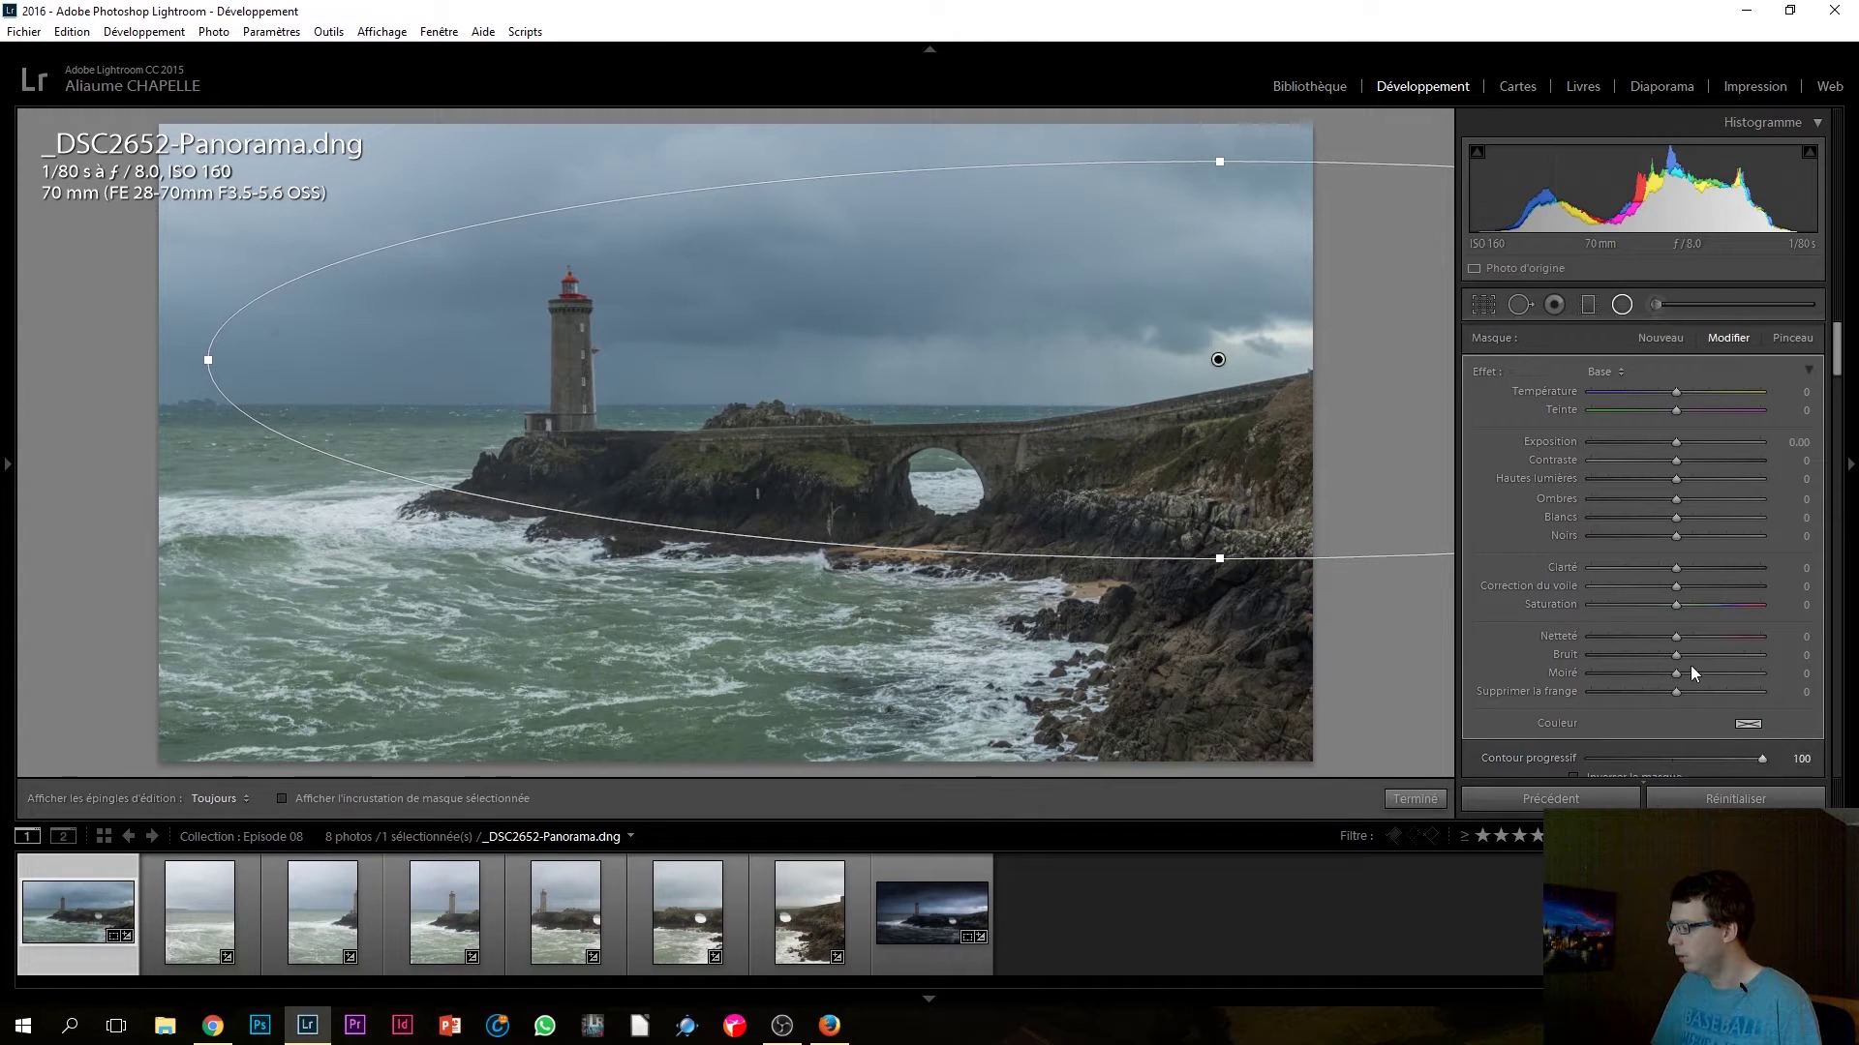
Step: Set the radial filter's exposure to -0.91 and enlarge its ellipse vertically and horizontally beyond the photo's left edge
scroll(1691, 665, down, 3)
scroll(1691, 666, up, 3)
drag(1673, 447, 1654, 443)
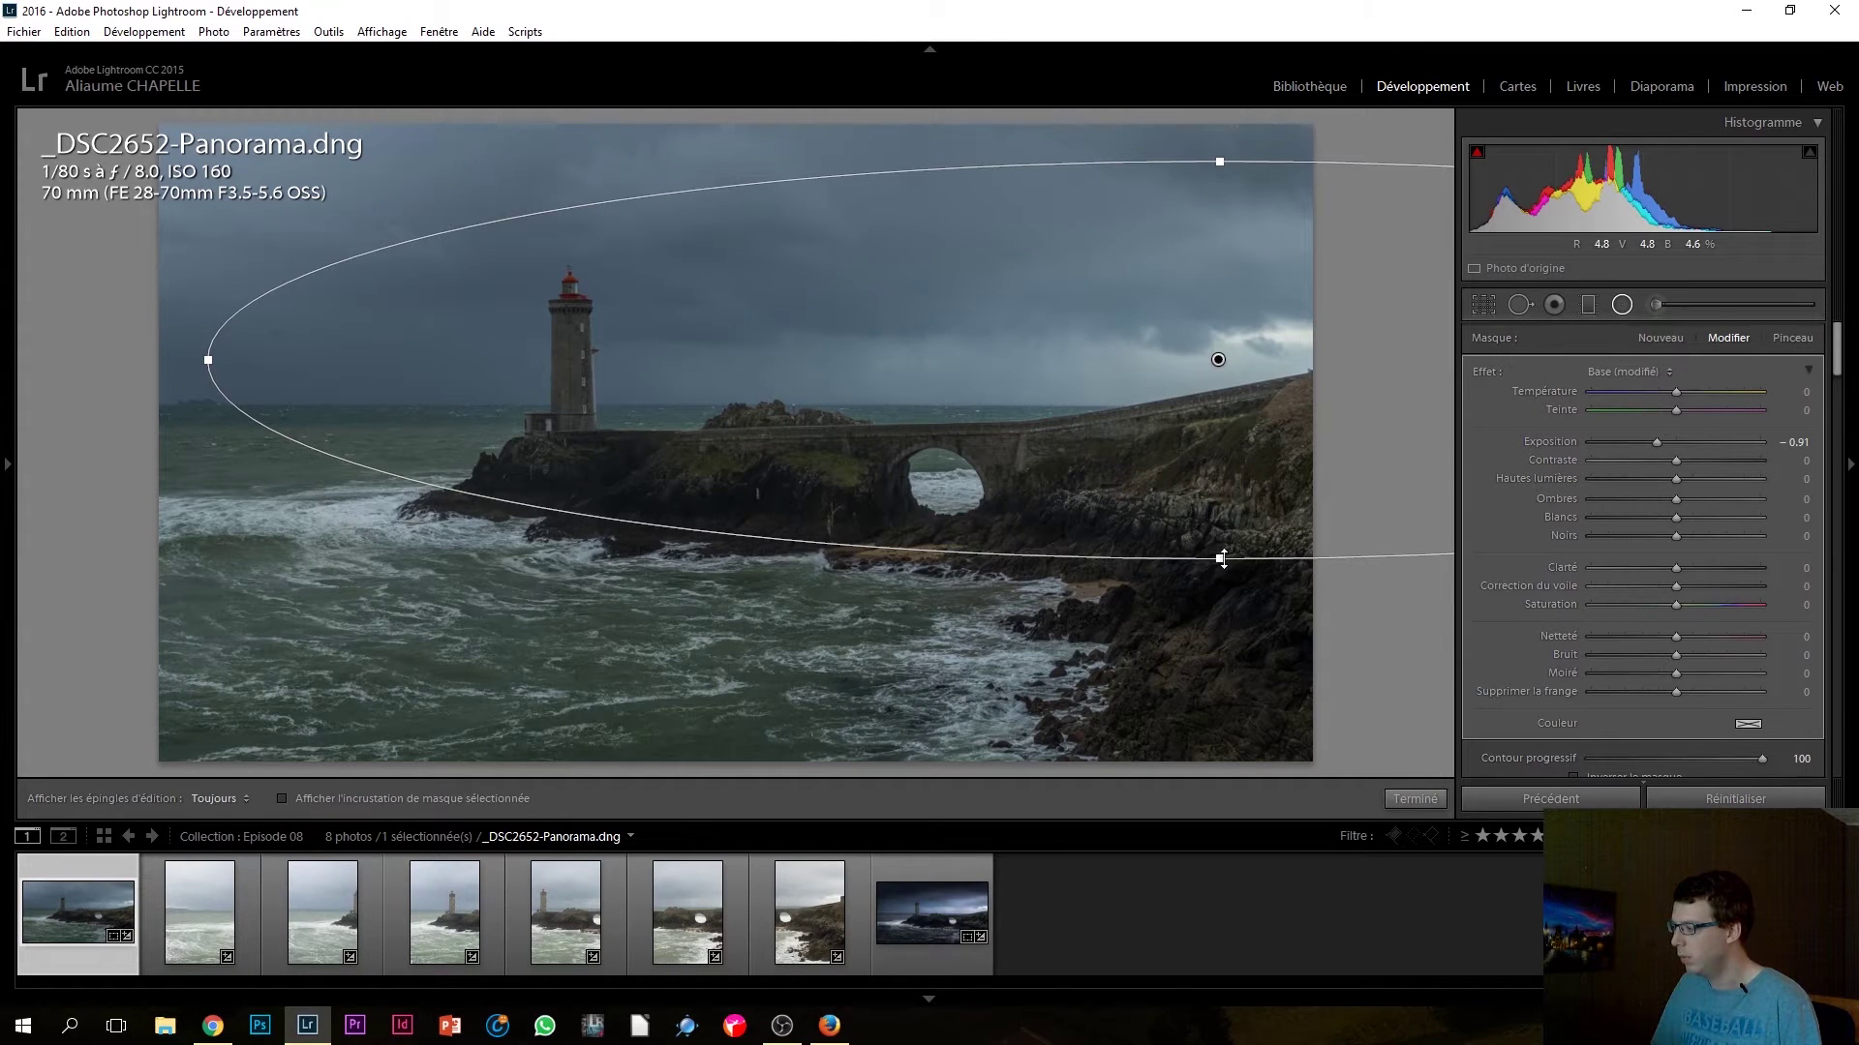
drag(1221, 558, 1222, 588)
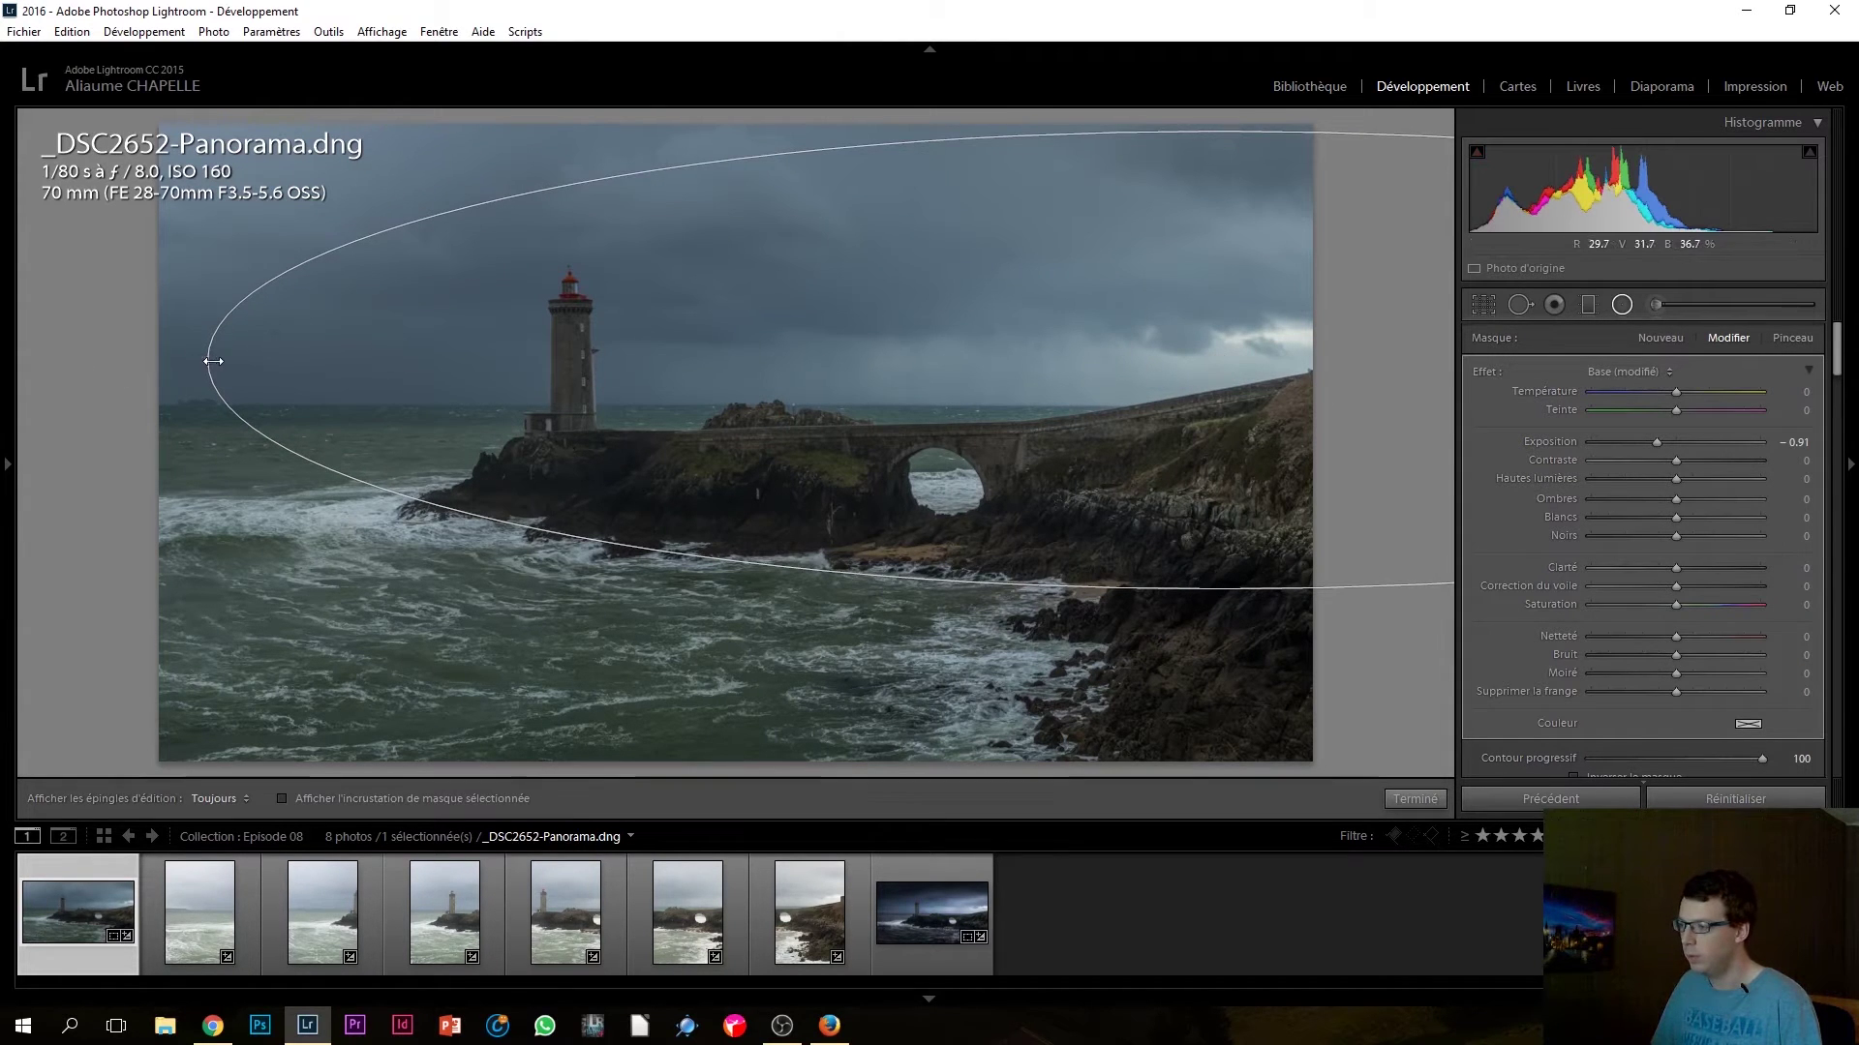
drag(213, 361, 118, 372)
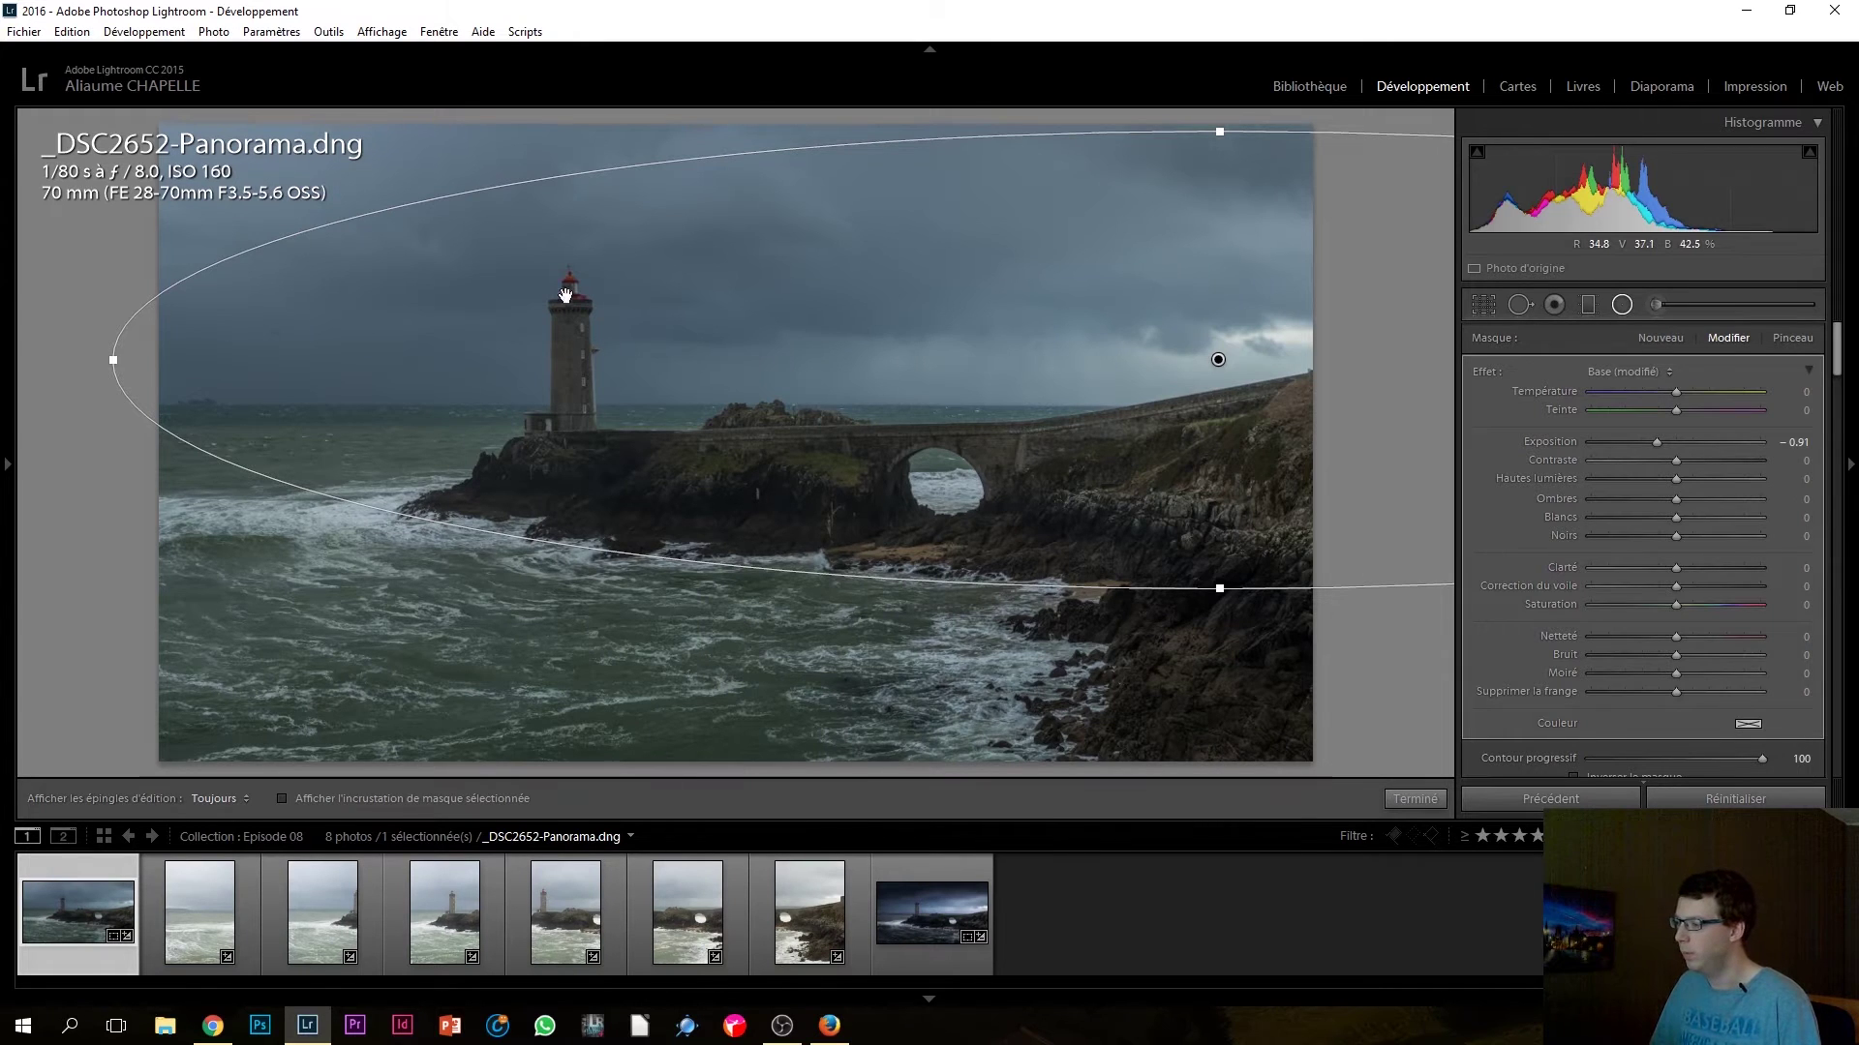
Step: Erase the radial filter's darkening from the lighthouse tower, brushing upward with a size 9 eraser
click(1795, 337)
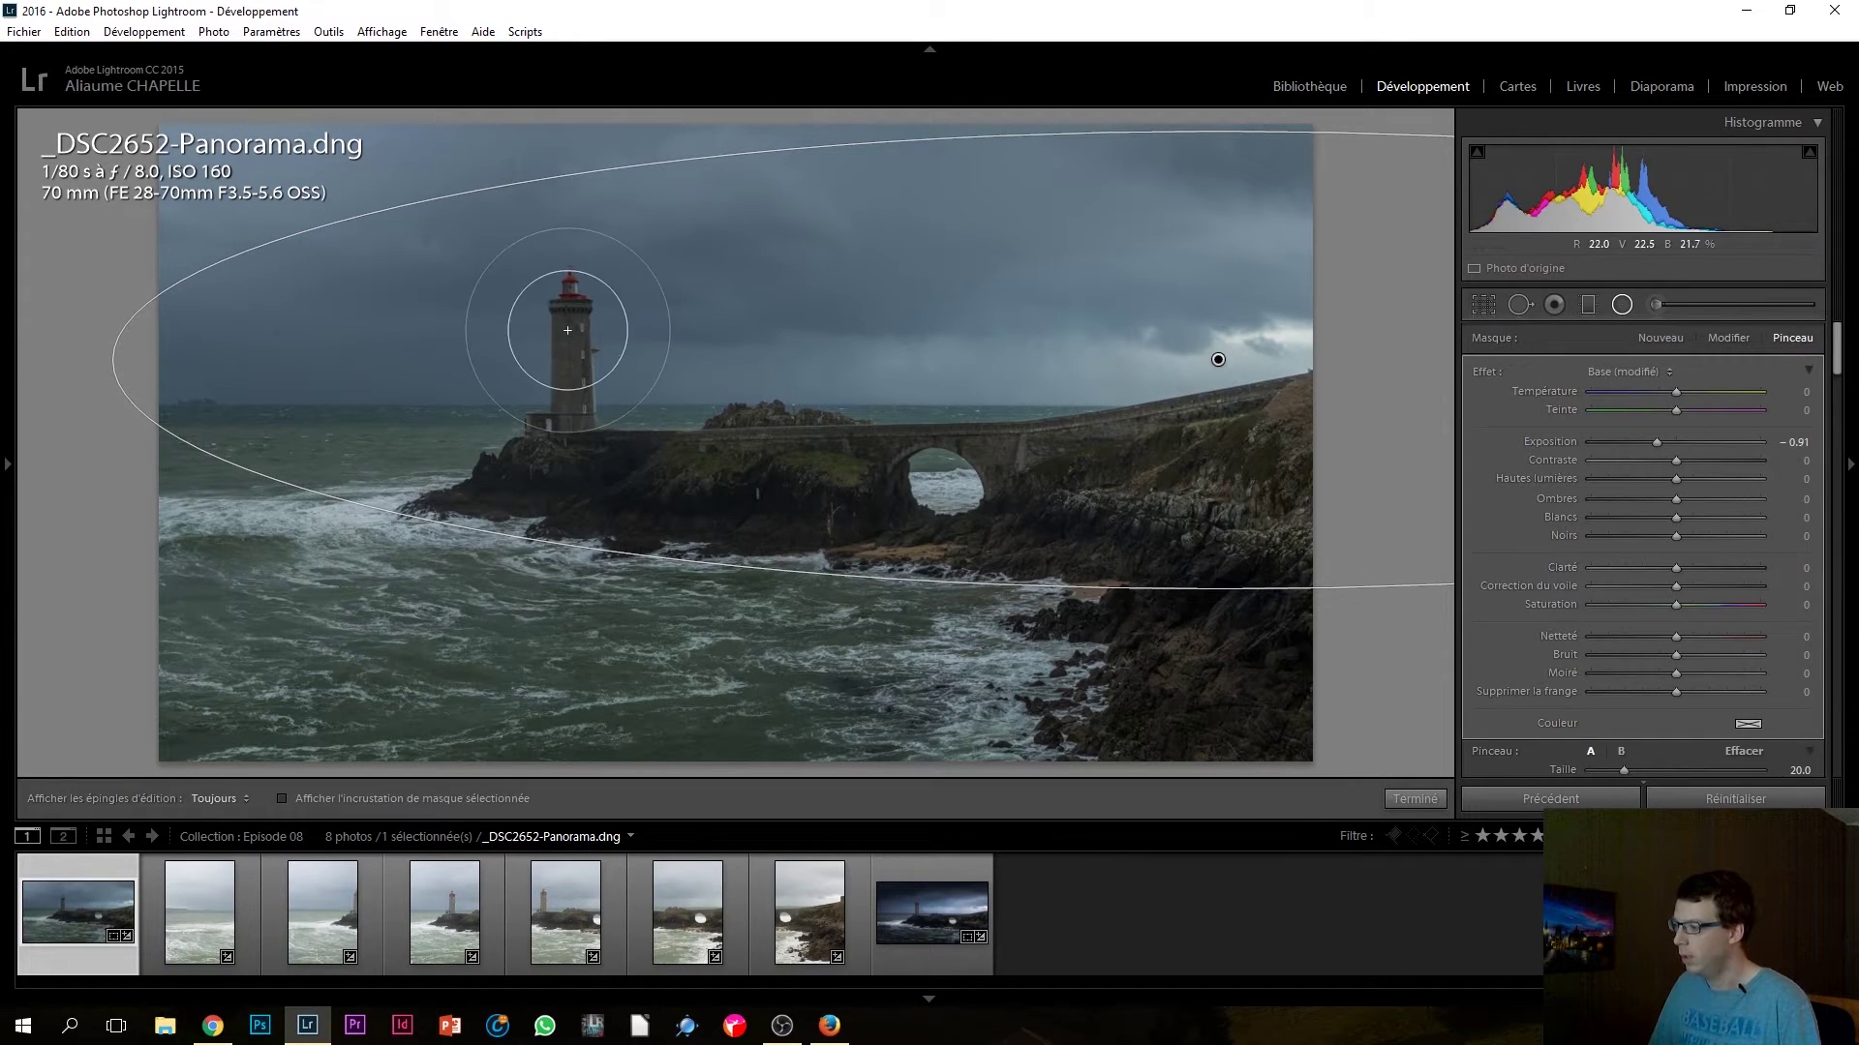
scroll(560, 337, down, 3)
key(alt)
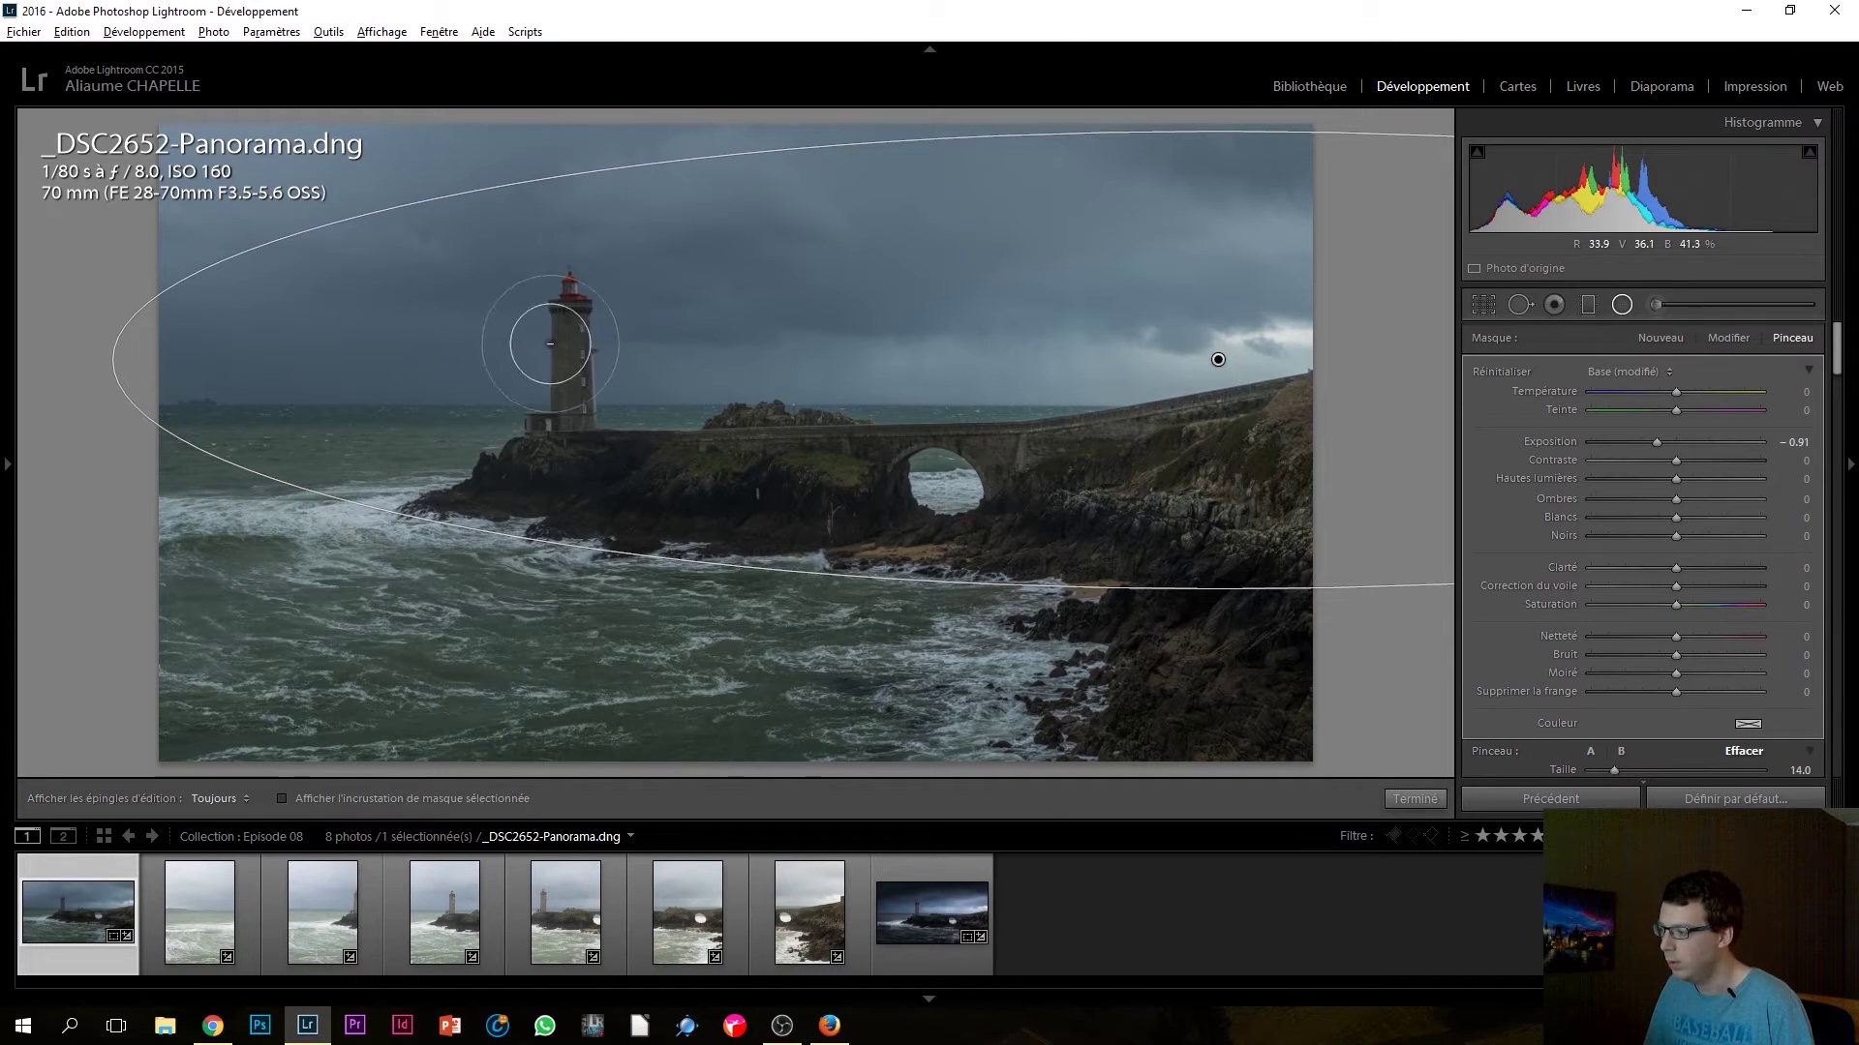
scroll(553, 339, down, 3)
key(h)
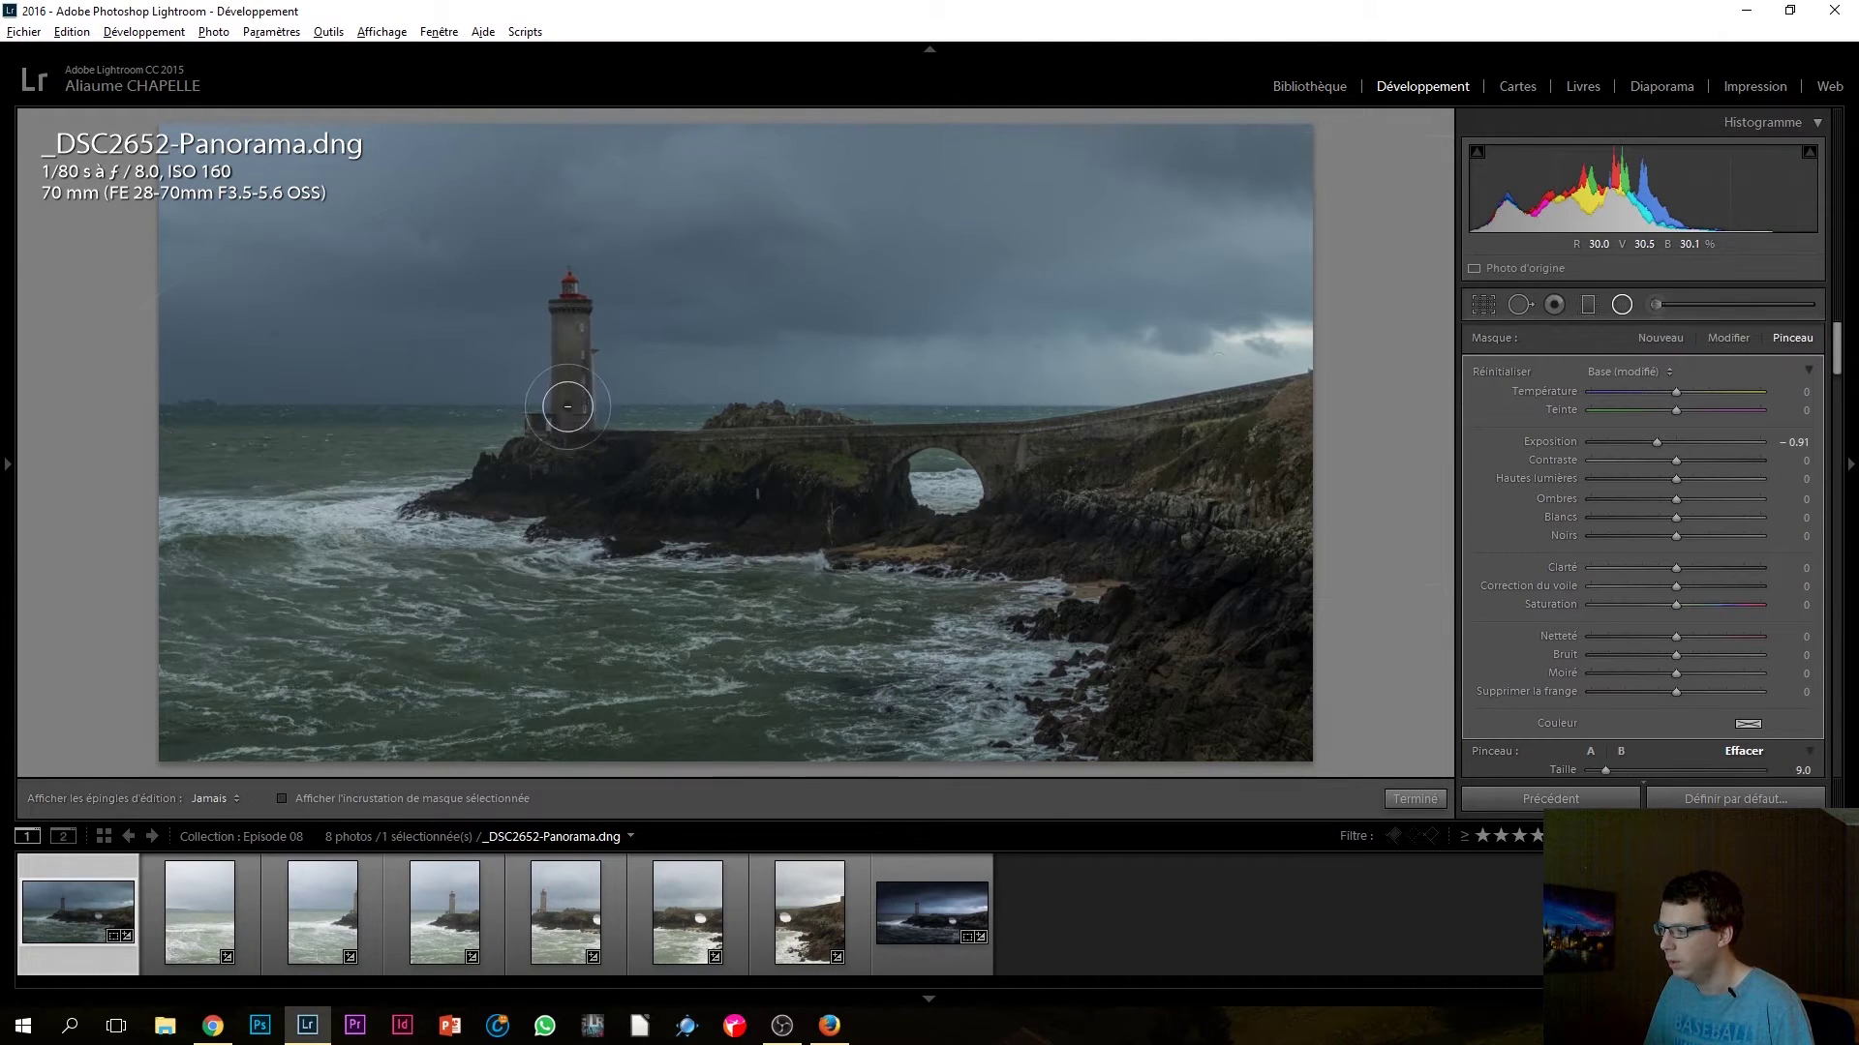
drag(567, 406, 567, 310)
key(h)
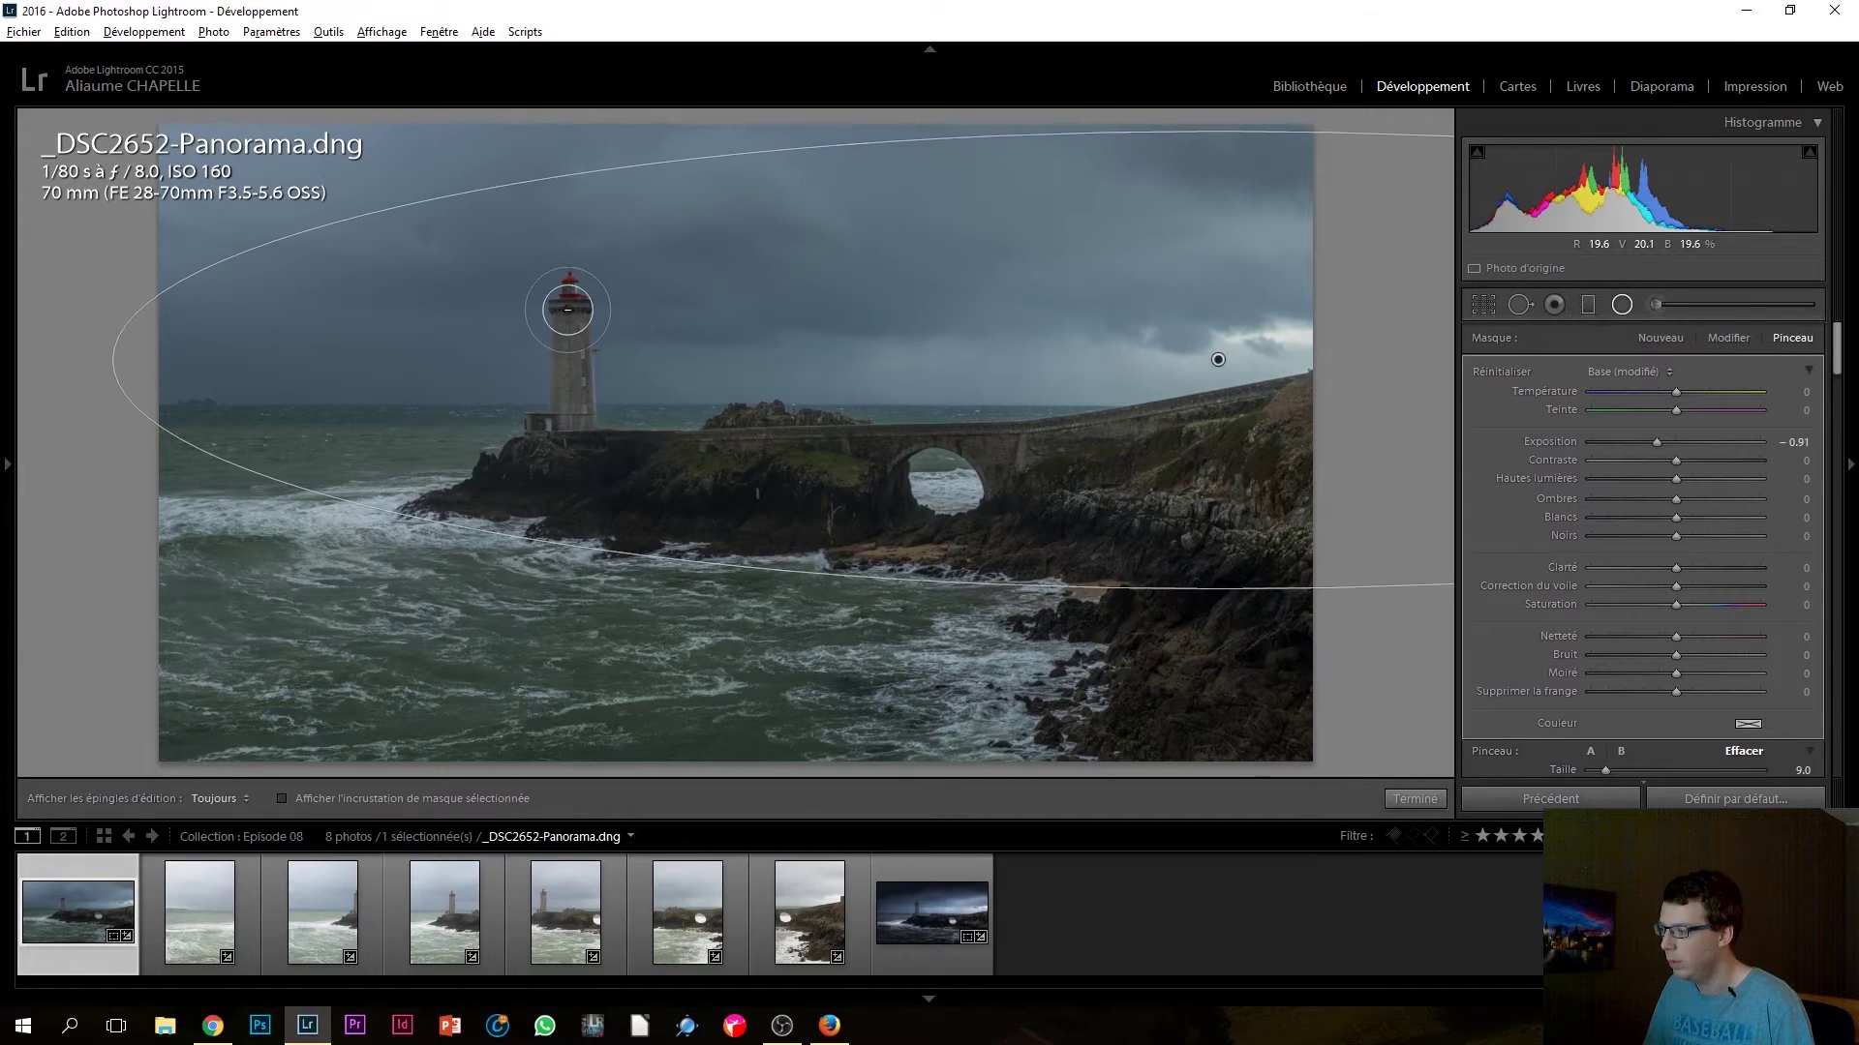
Step: Erase the radial filter from the lighthouse's red lantern with a size 3 auto-masked eraser and finish editing the filter
scroll(1723, 422, down, 3)
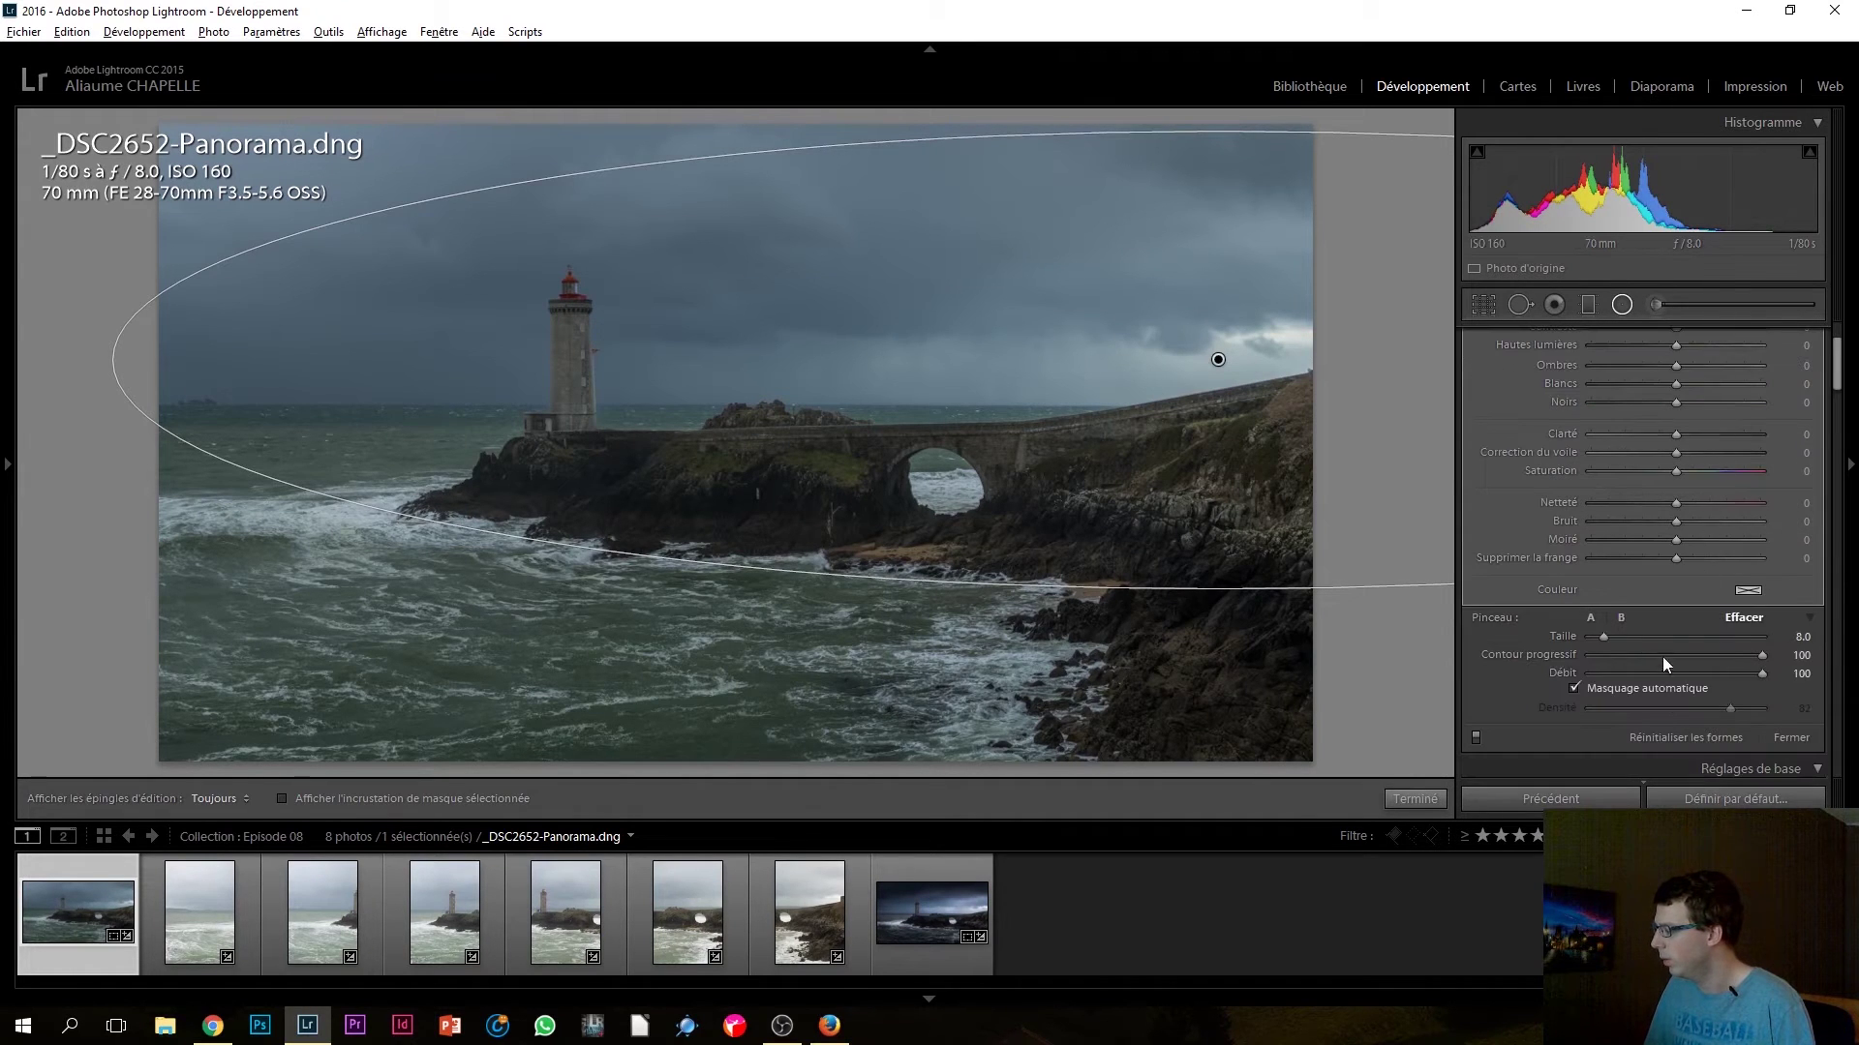
scroll(577, 293, down, 1)
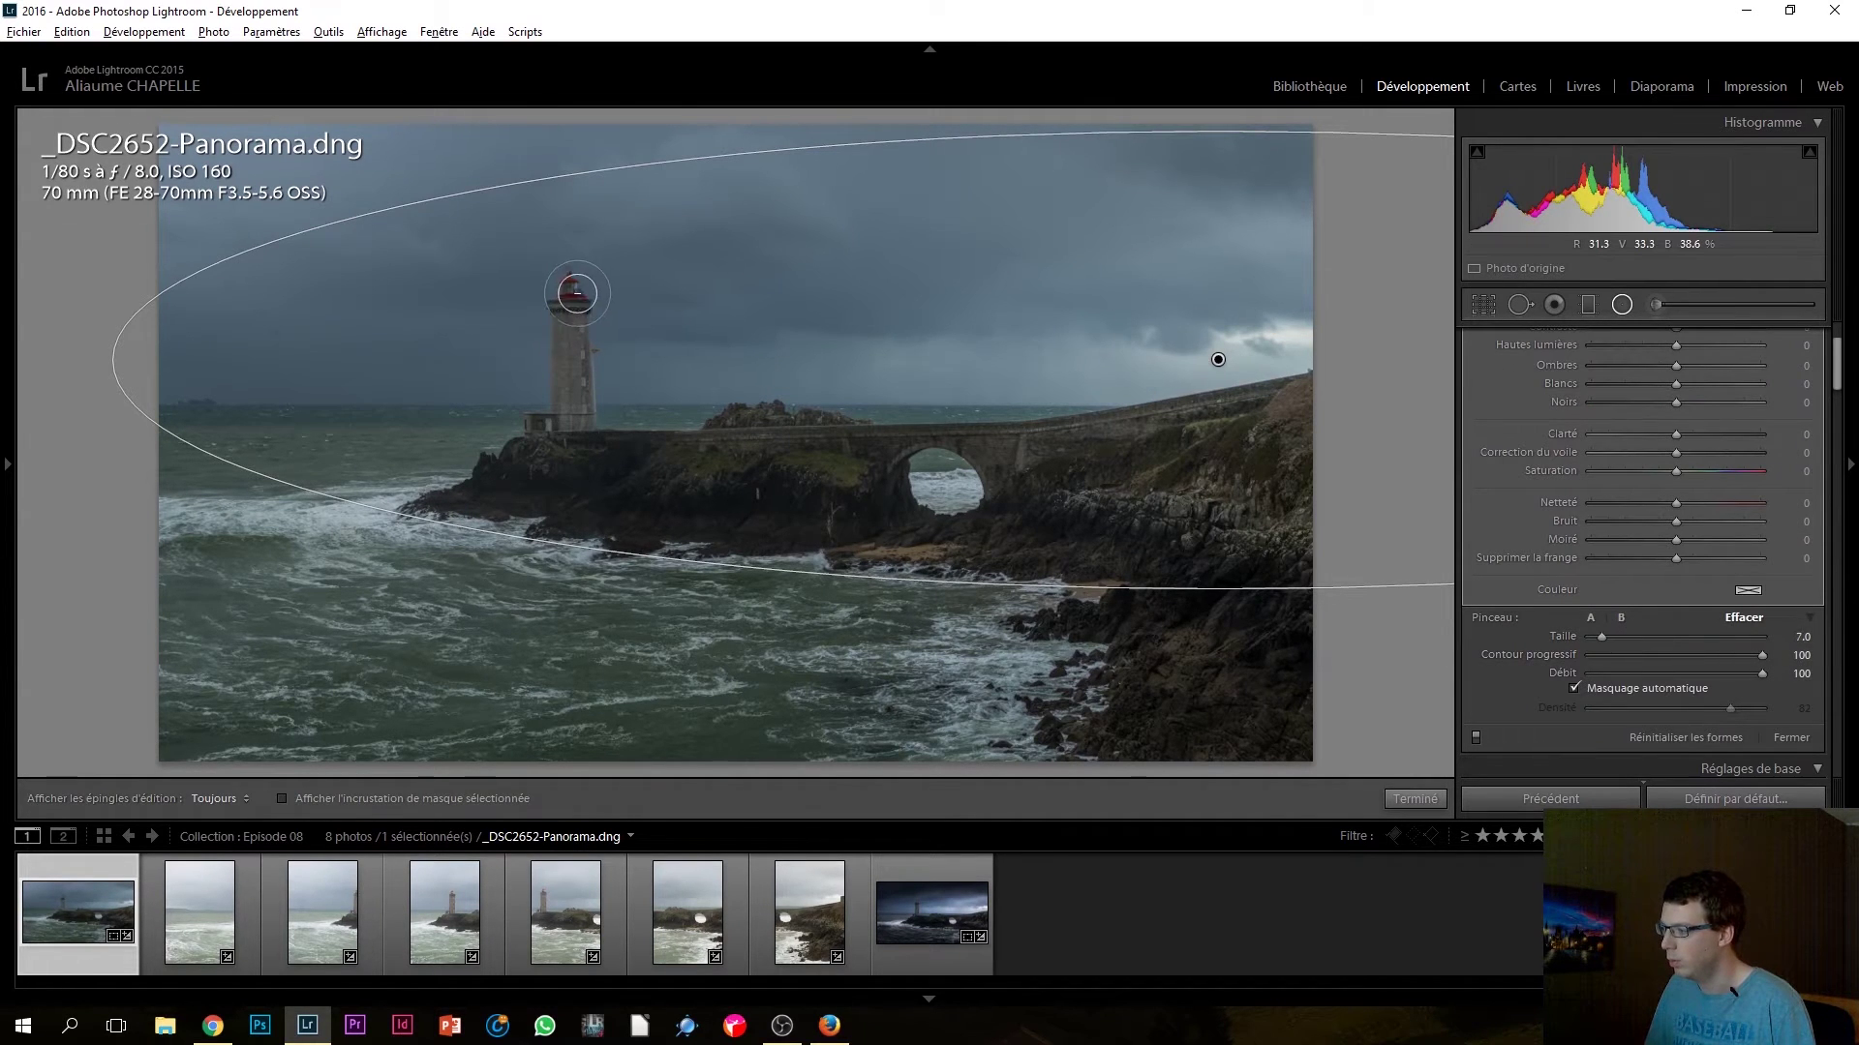
scroll(576, 293, down, 4)
key(h)
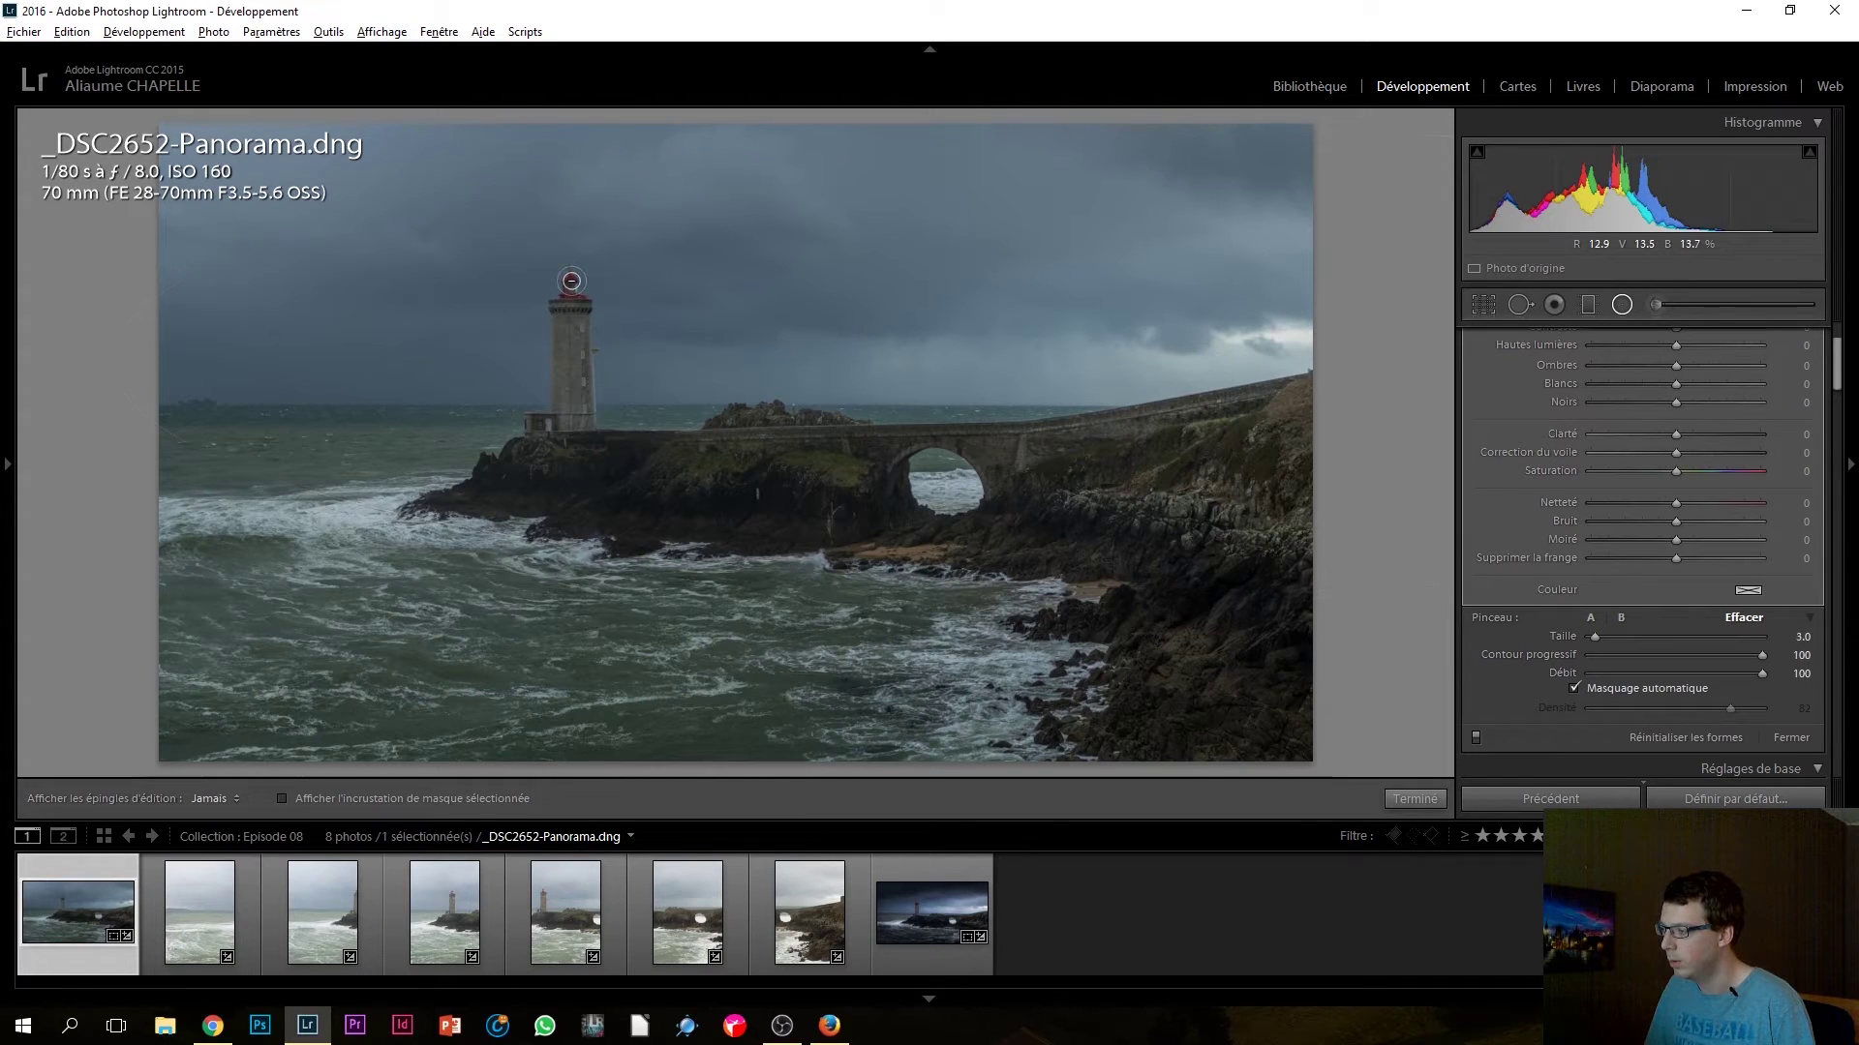
key(h)
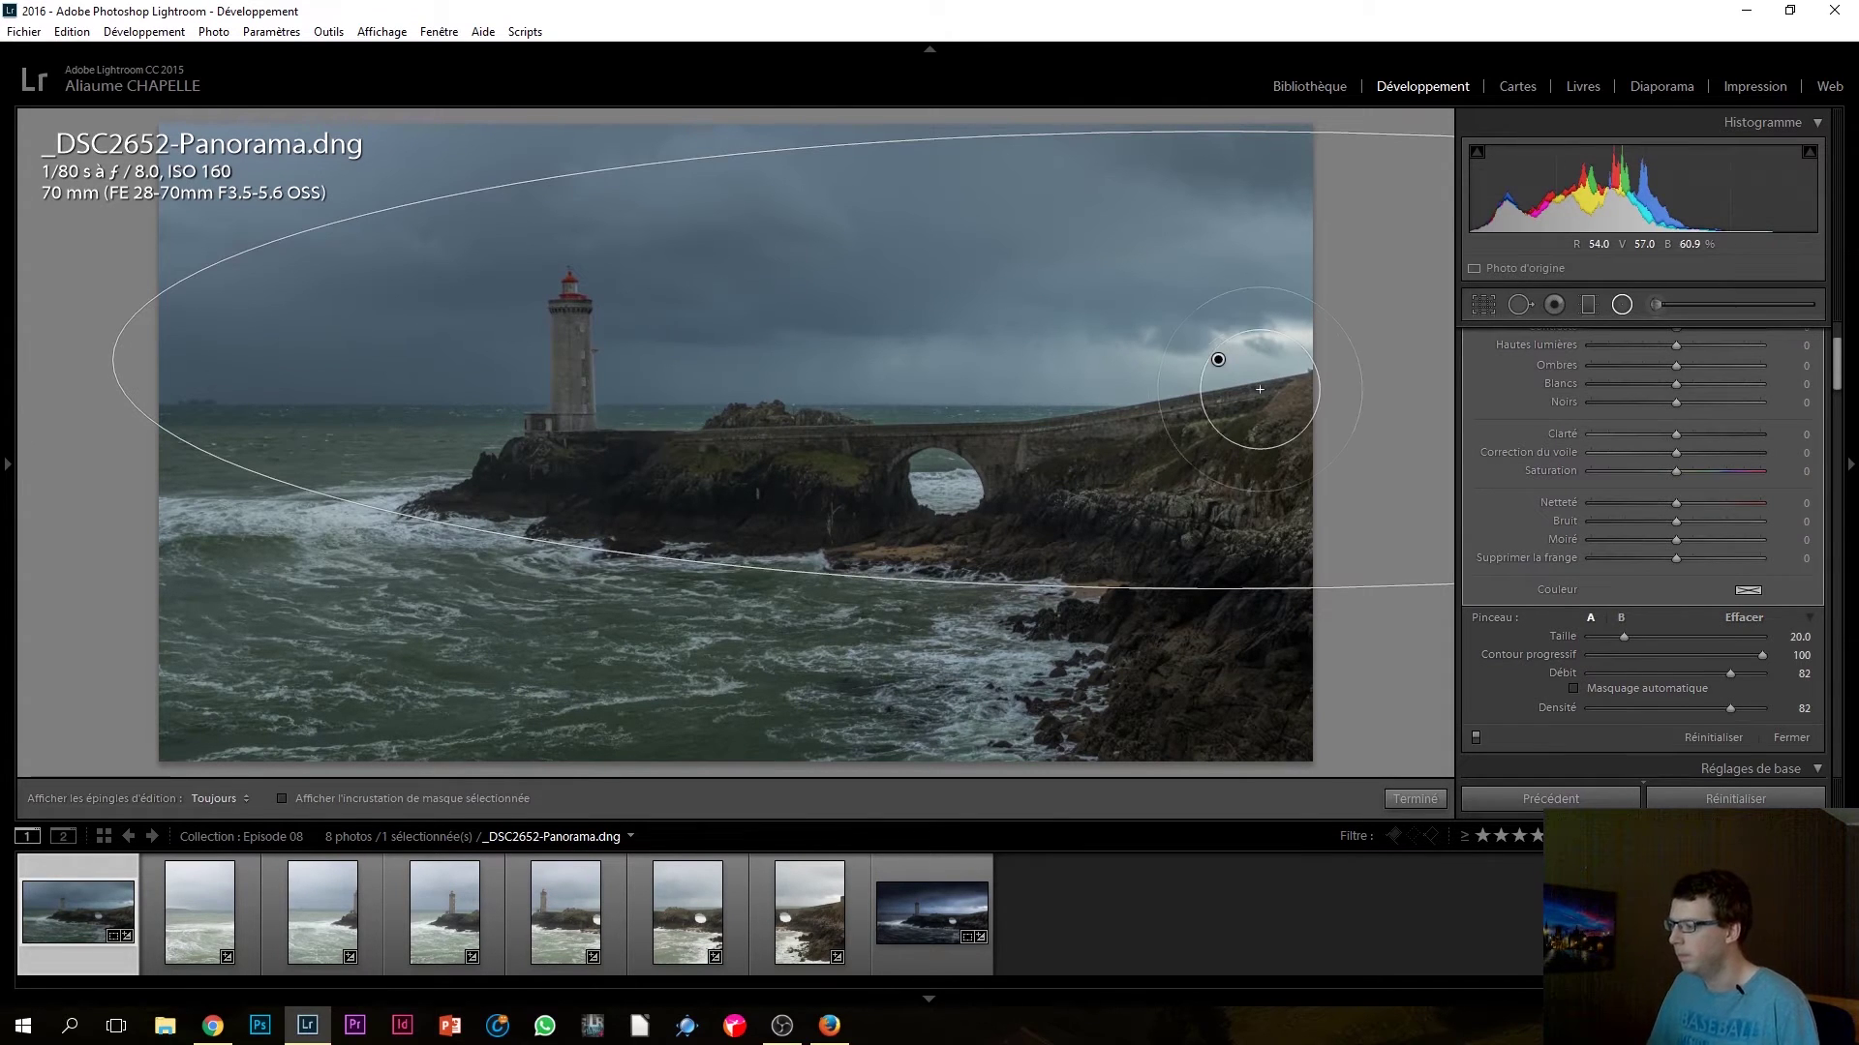
click(1409, 798)
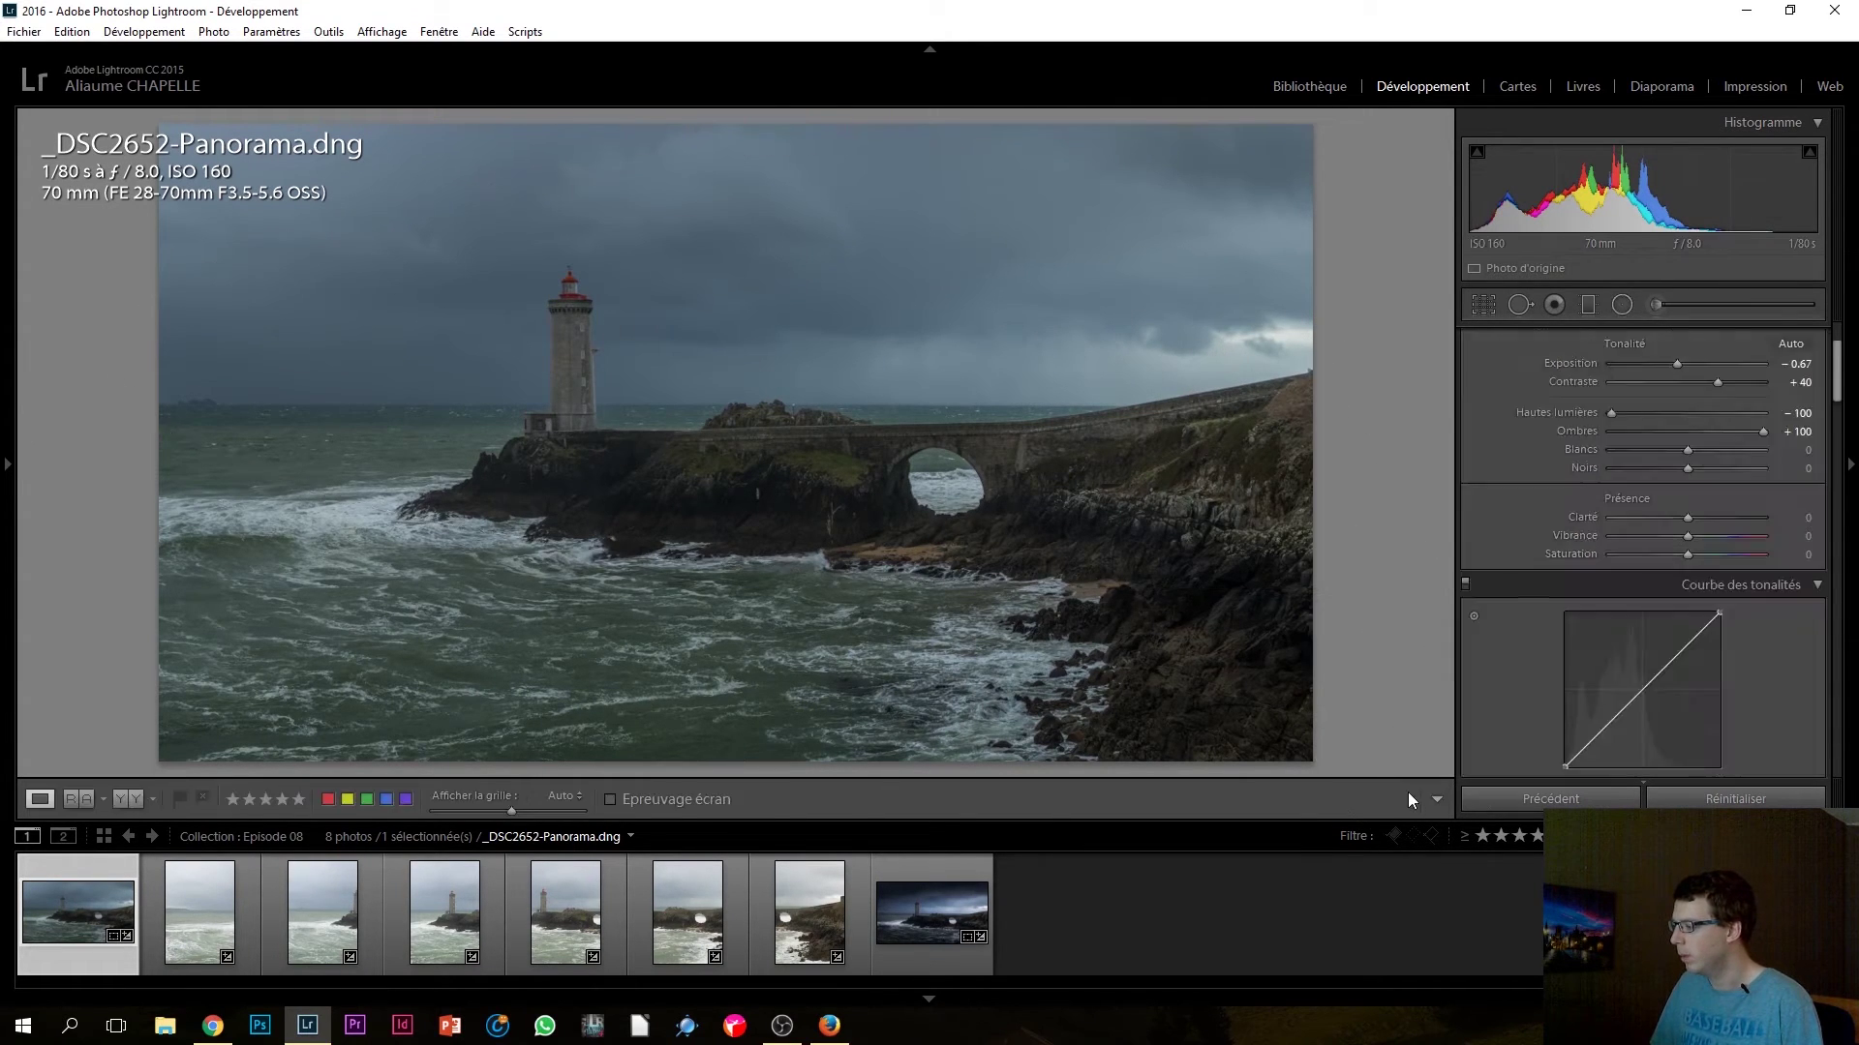
Step: Crop the panorama tighter along its lower edge to trim foreground sea and rocks, and apply the crop
click(1483, 304)
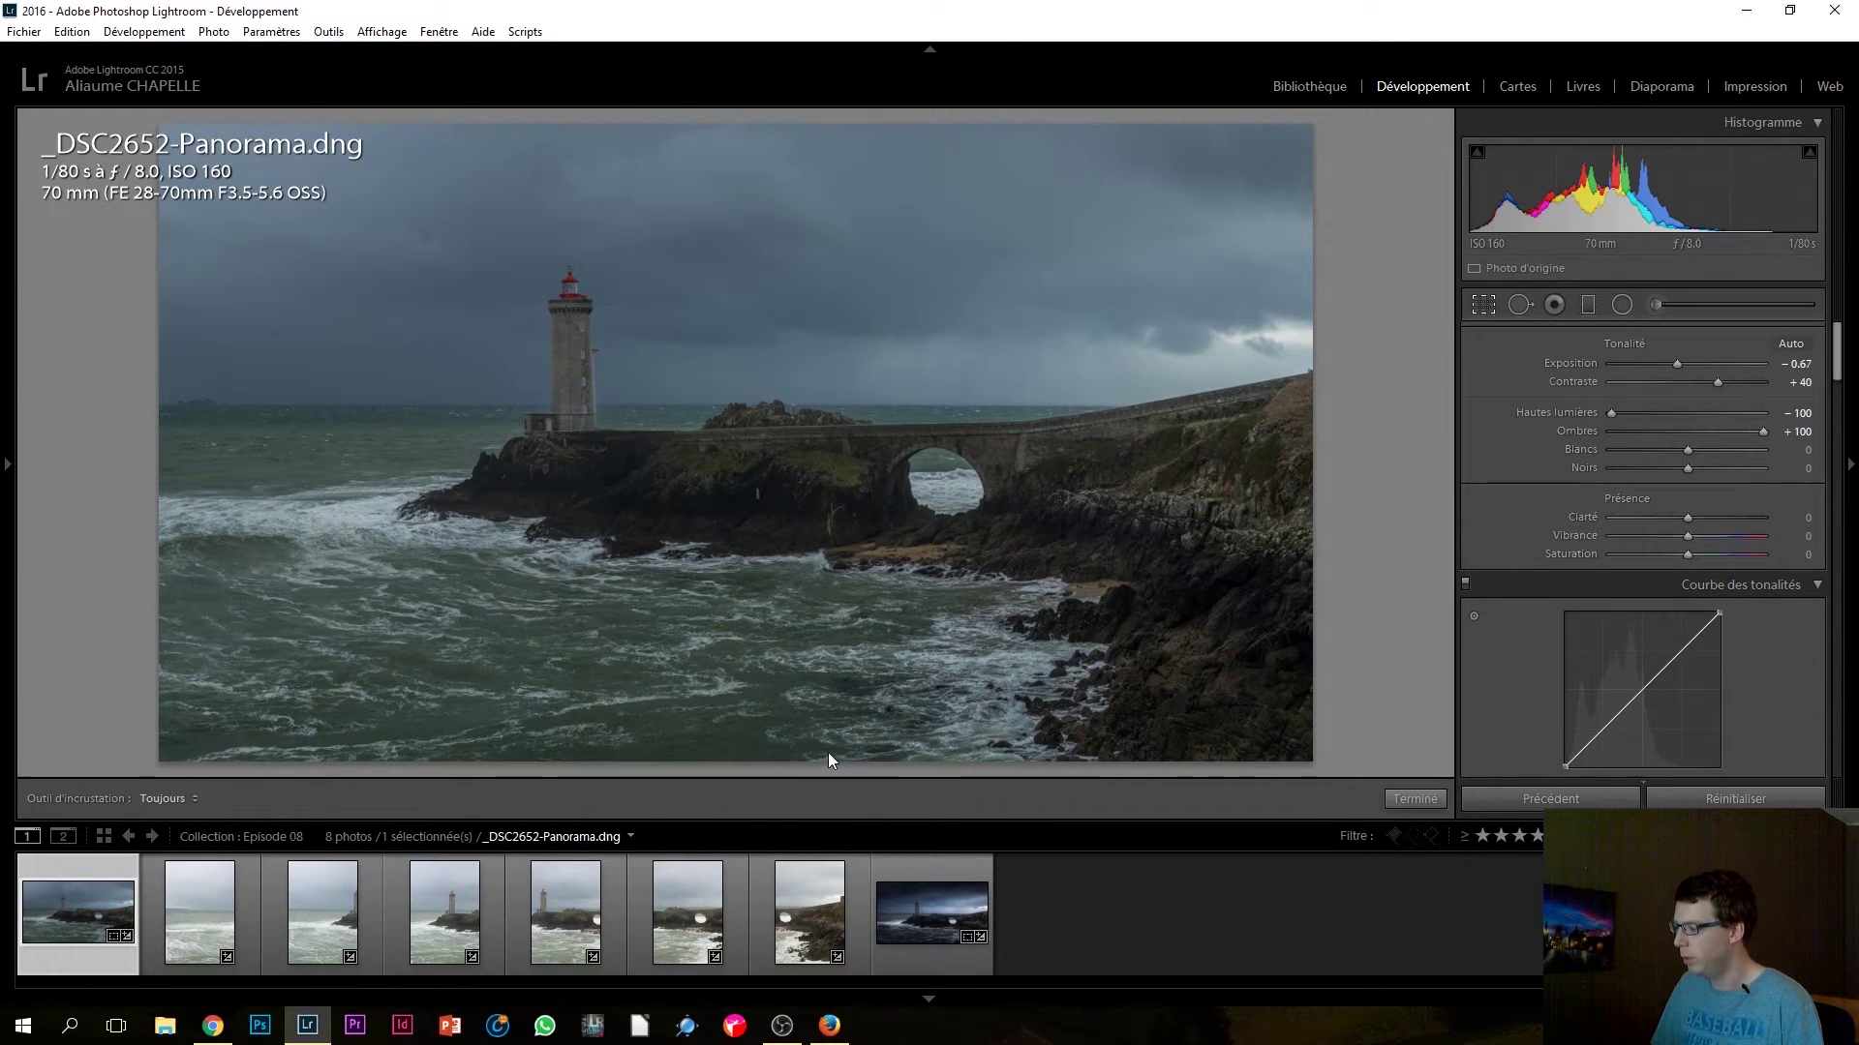
drag(737, 759, 748, 706)
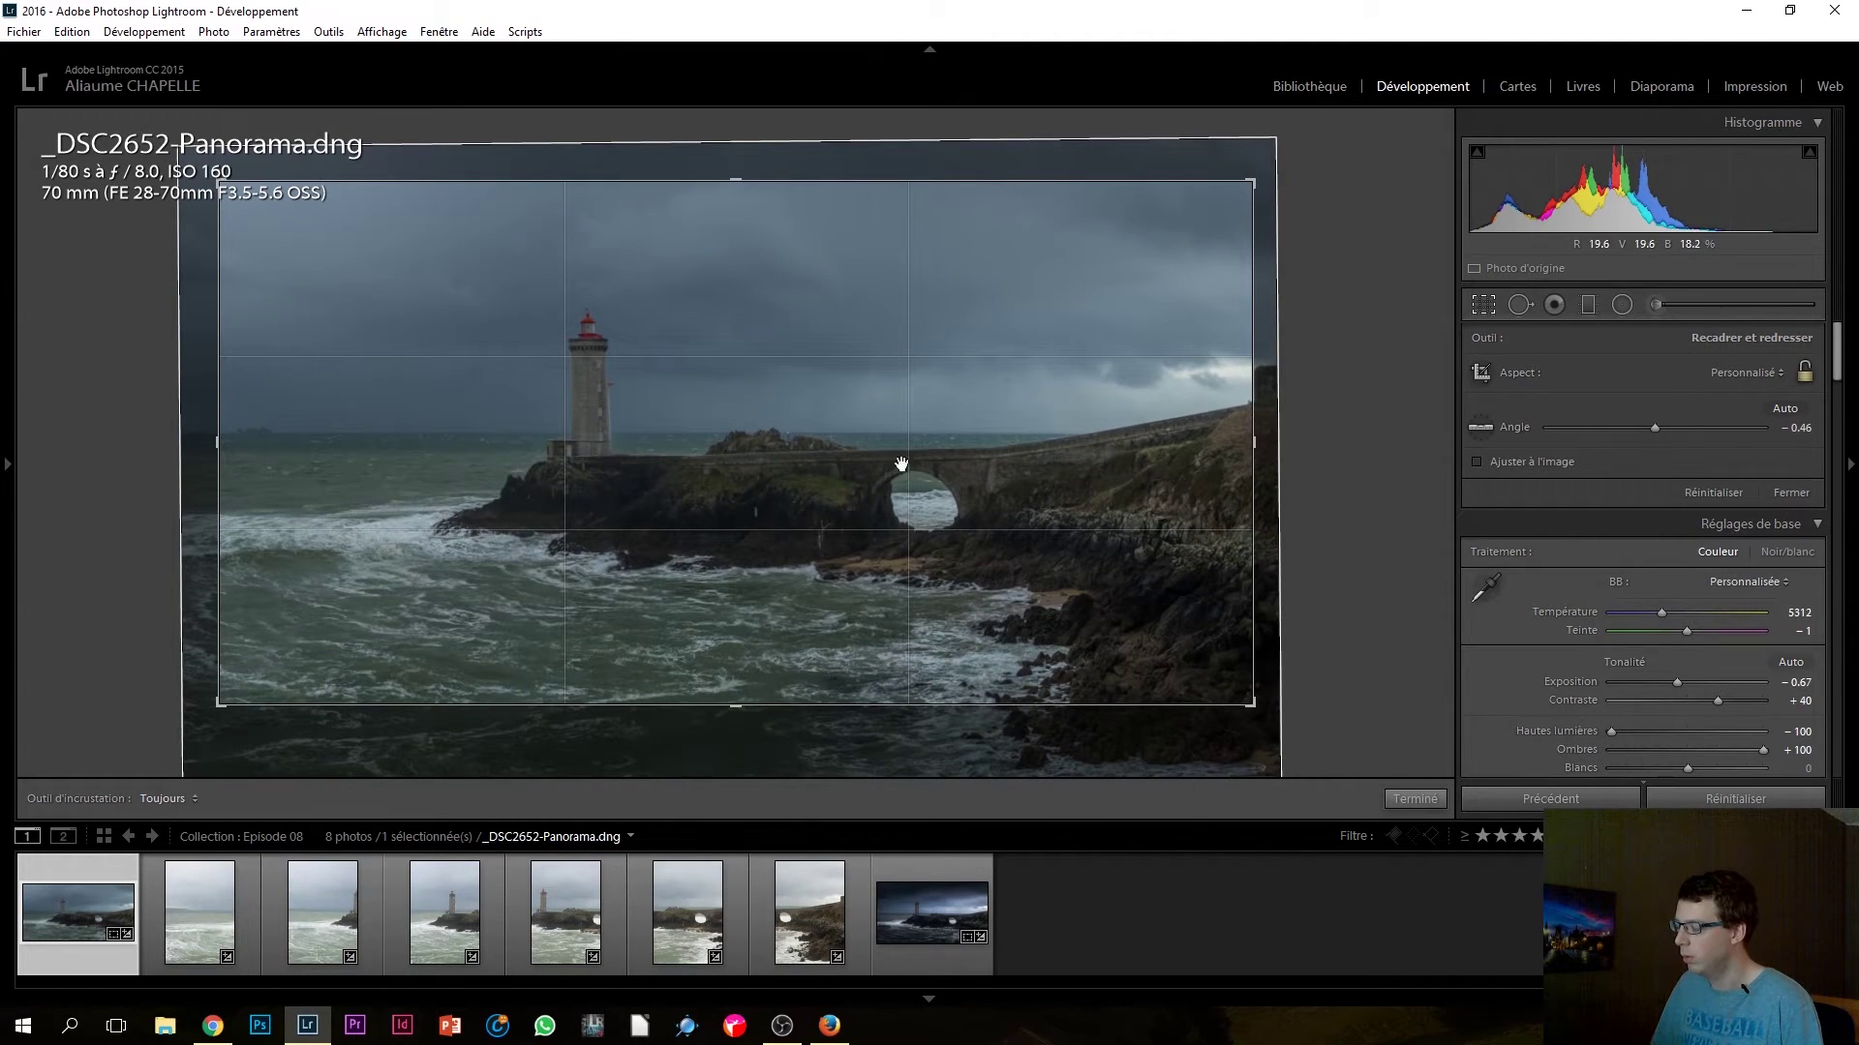
click(1419, 799)
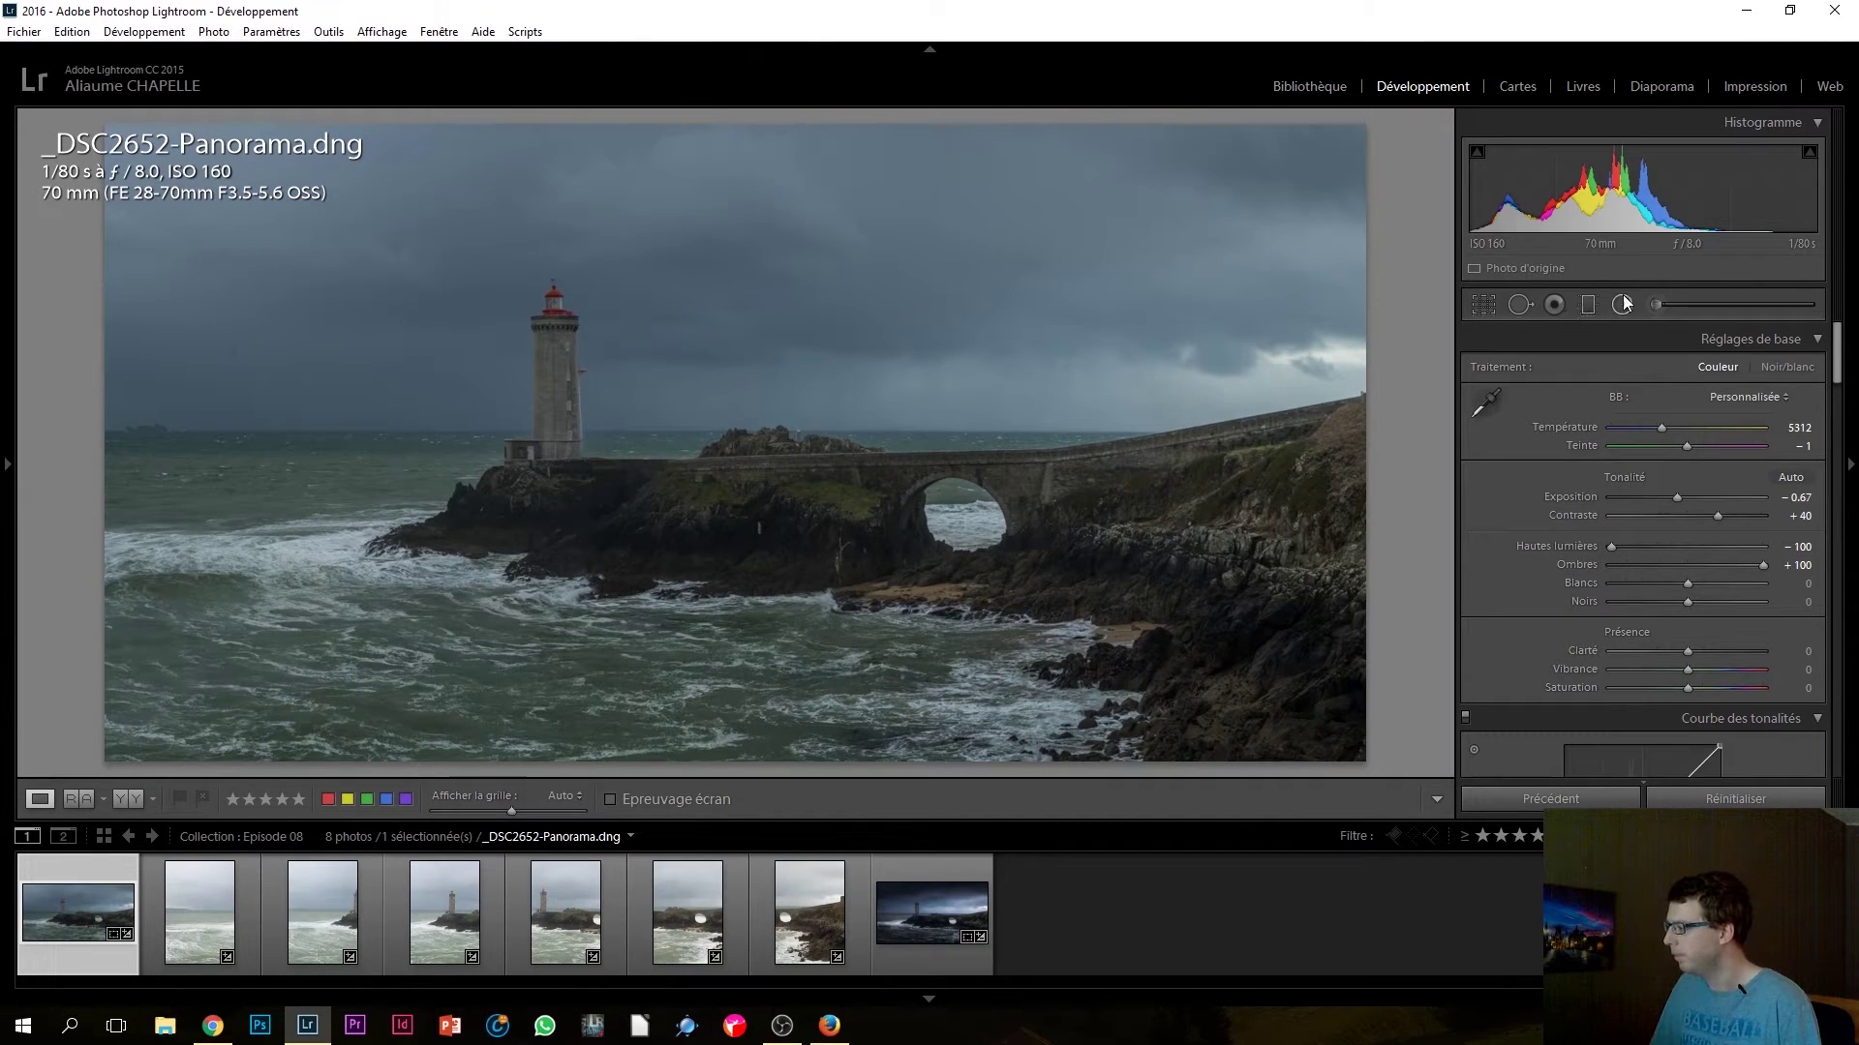
Step: Draw a slightly tilted graduated filter rising over the foreground sea, reset its effects and set its exposure to -0.77
click(1588, 305)
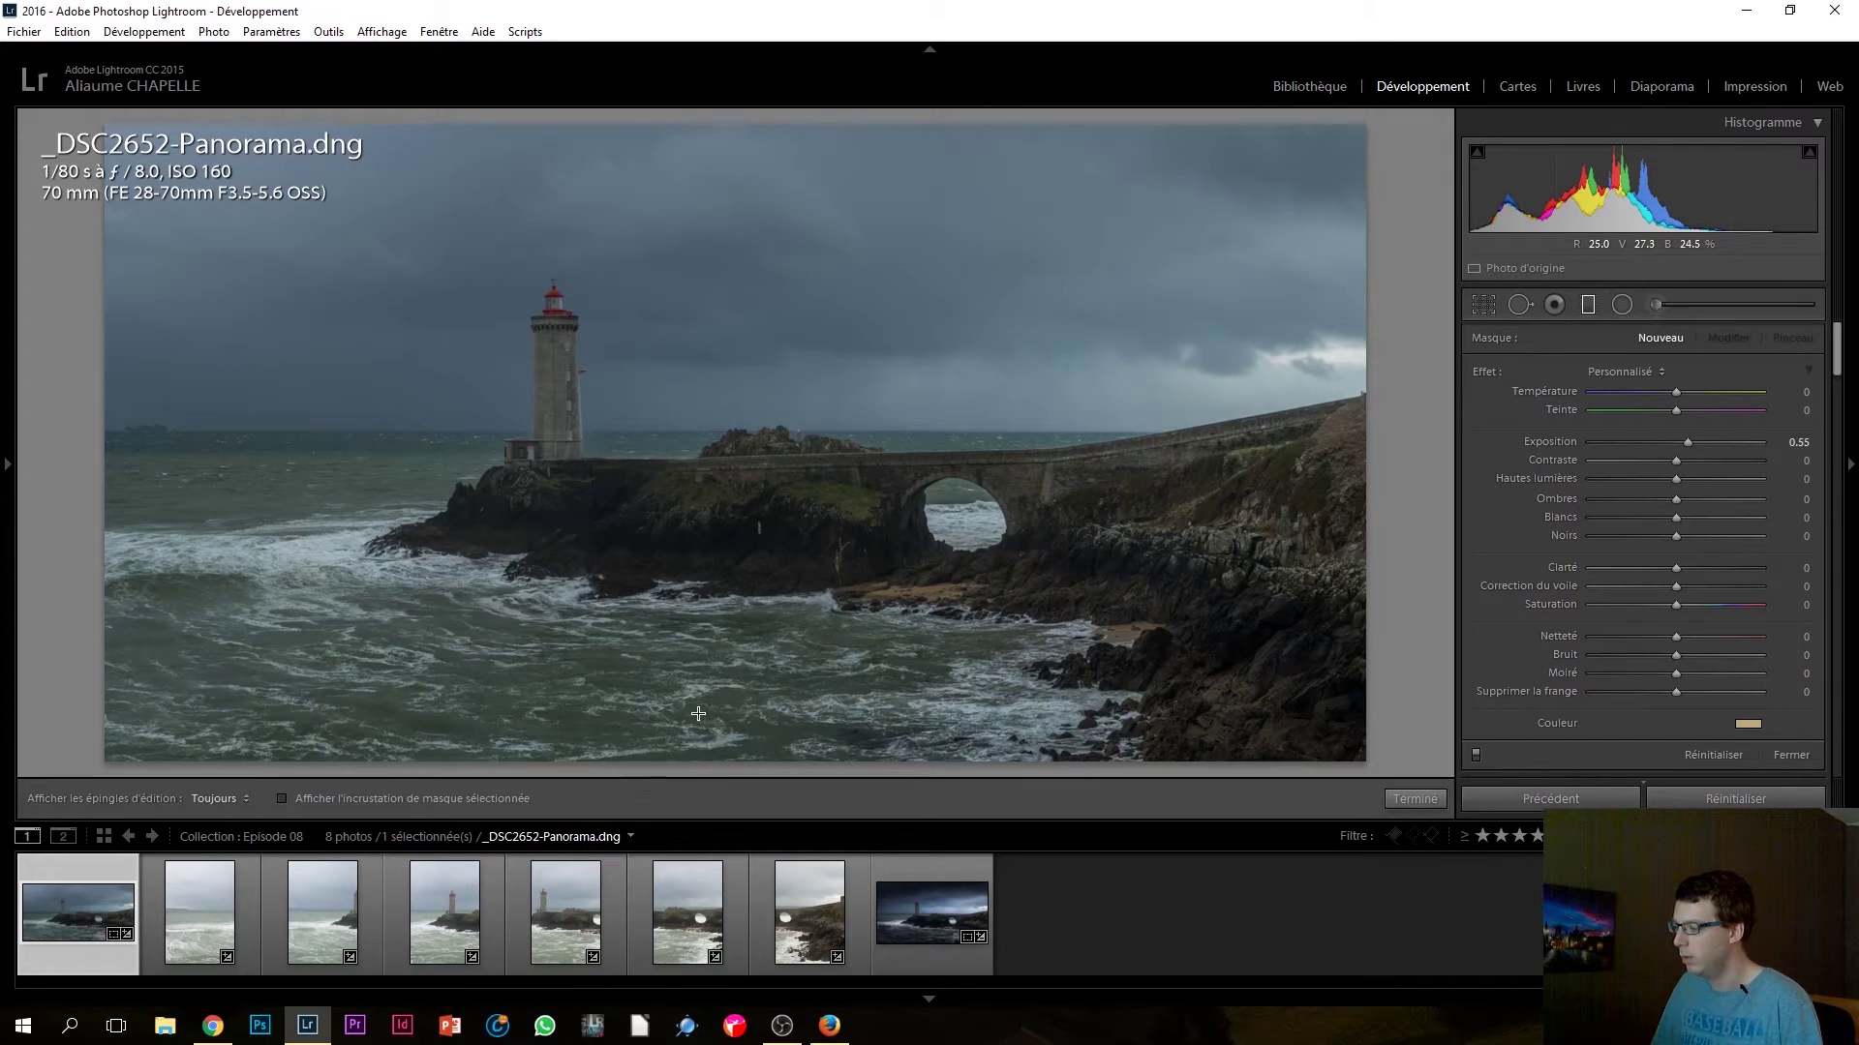
drag(701, 649, 709, 578)
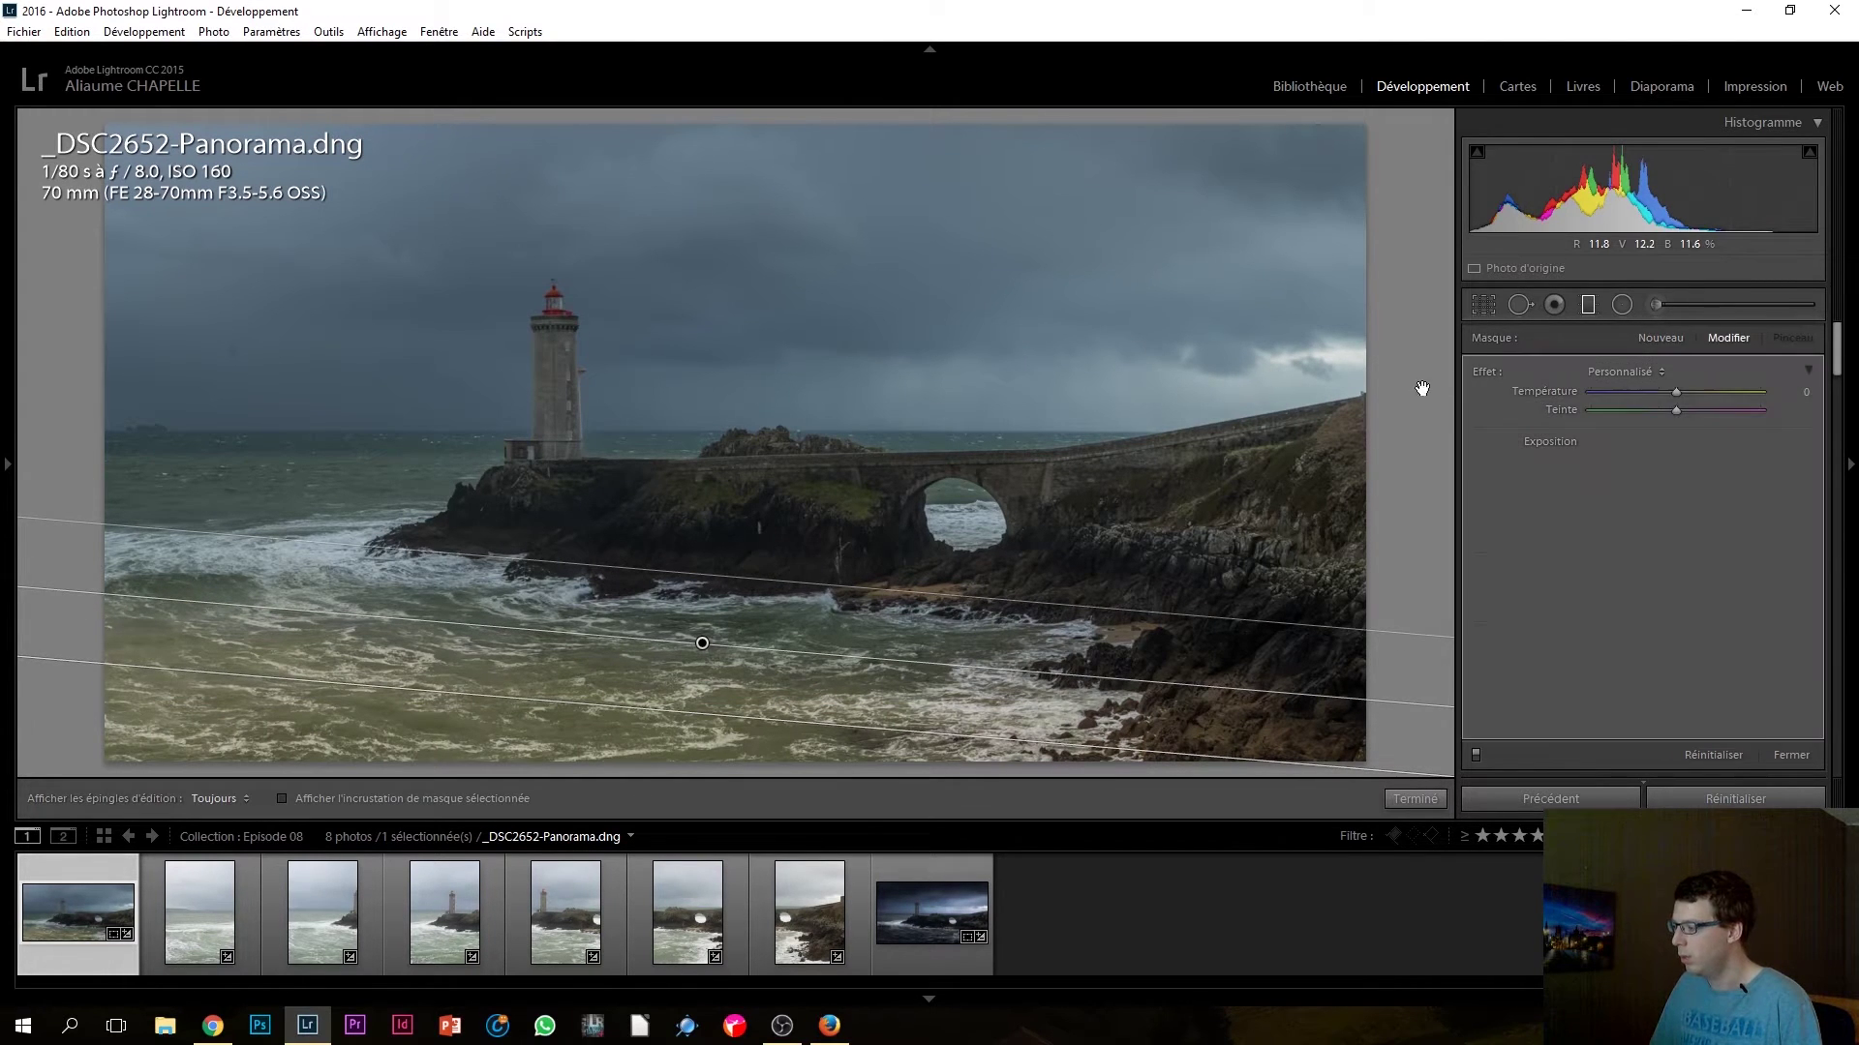
key(alt)
alt+click(1497, 368)
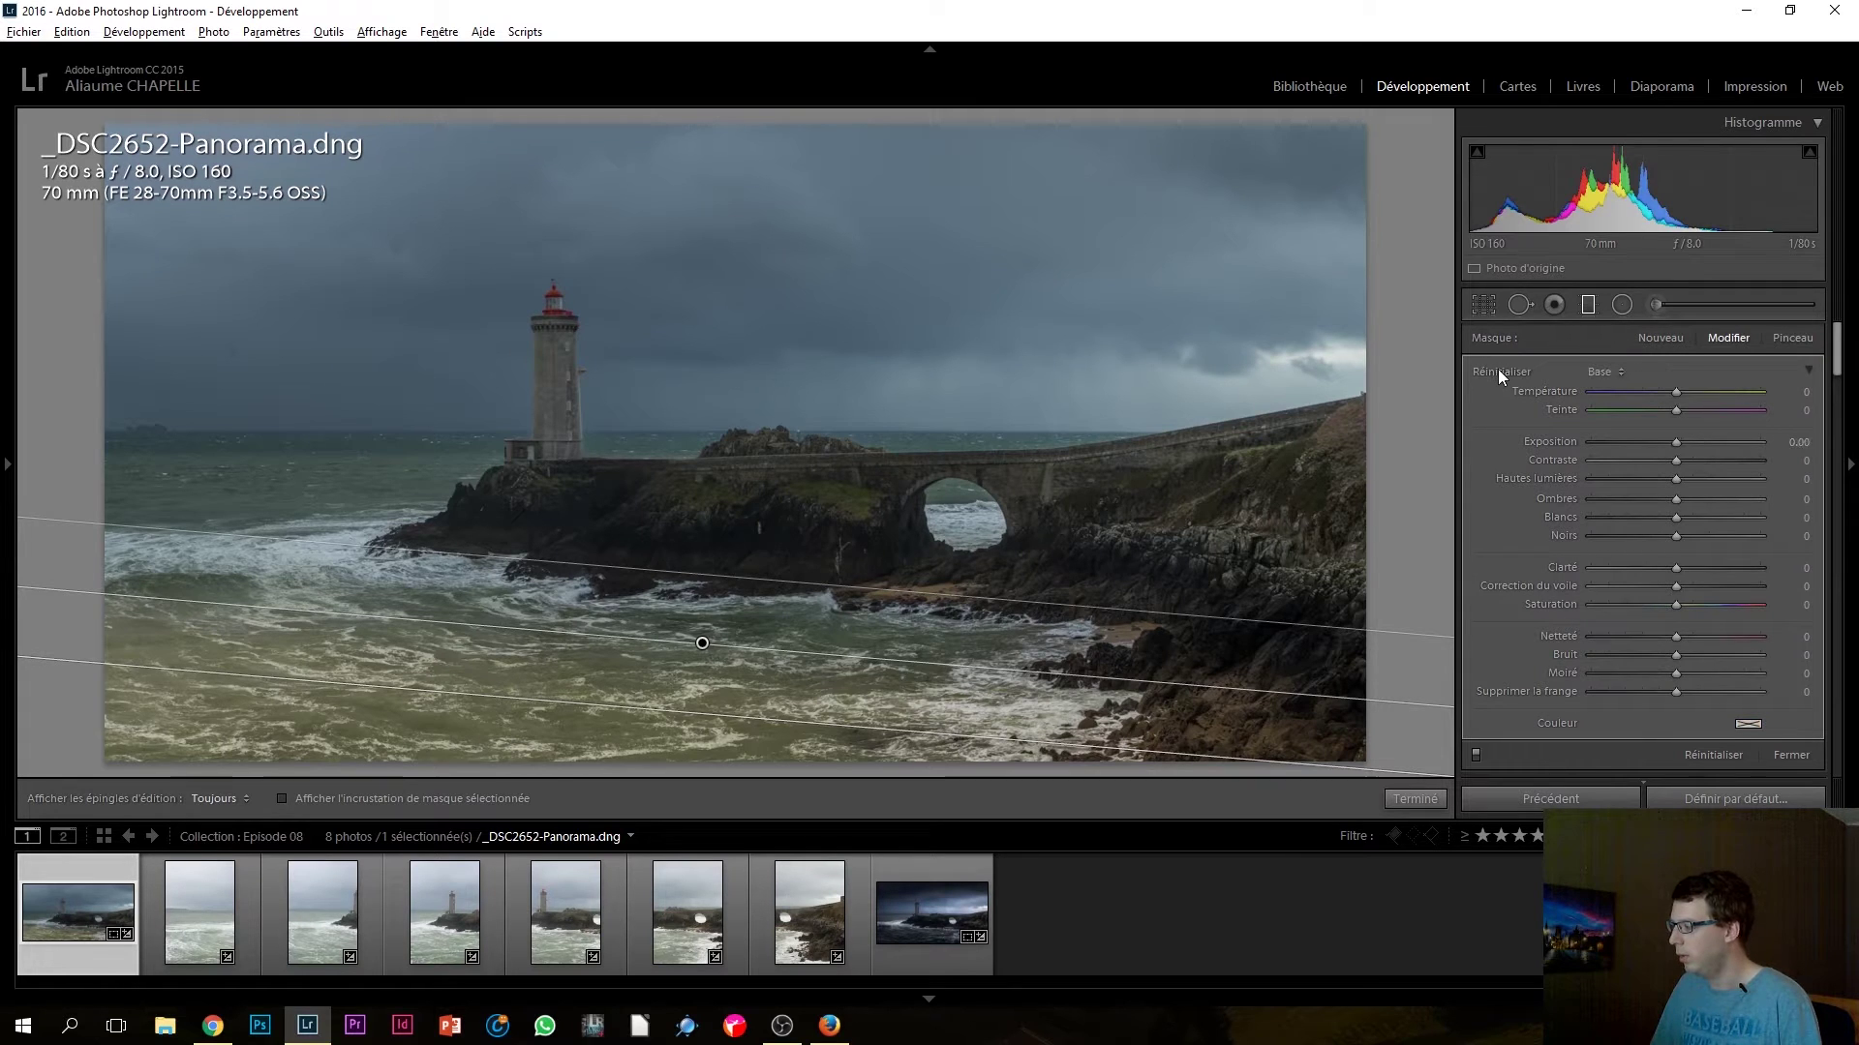
click(1657, 441)
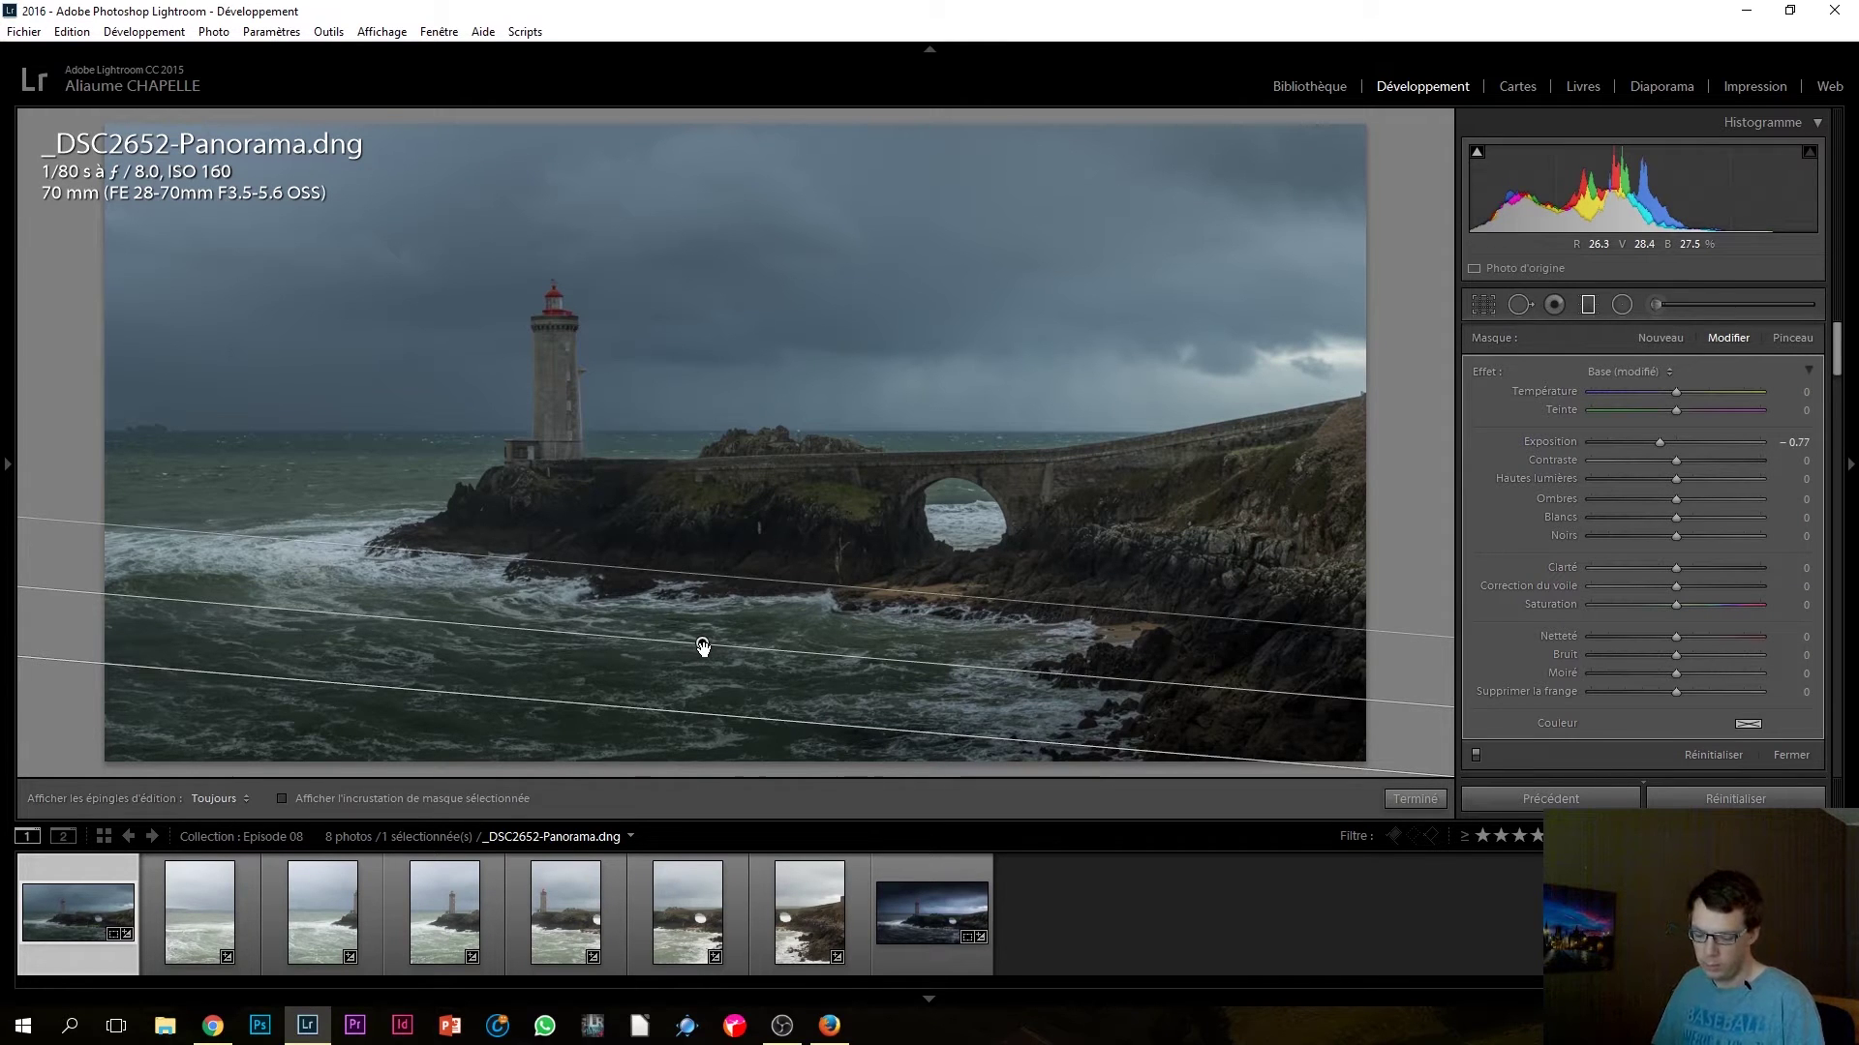
Step: Duplicate the sea's graduated filter and place the copy lower, near the photo's lower edge
mouse_move(704, 646)
key(alt)
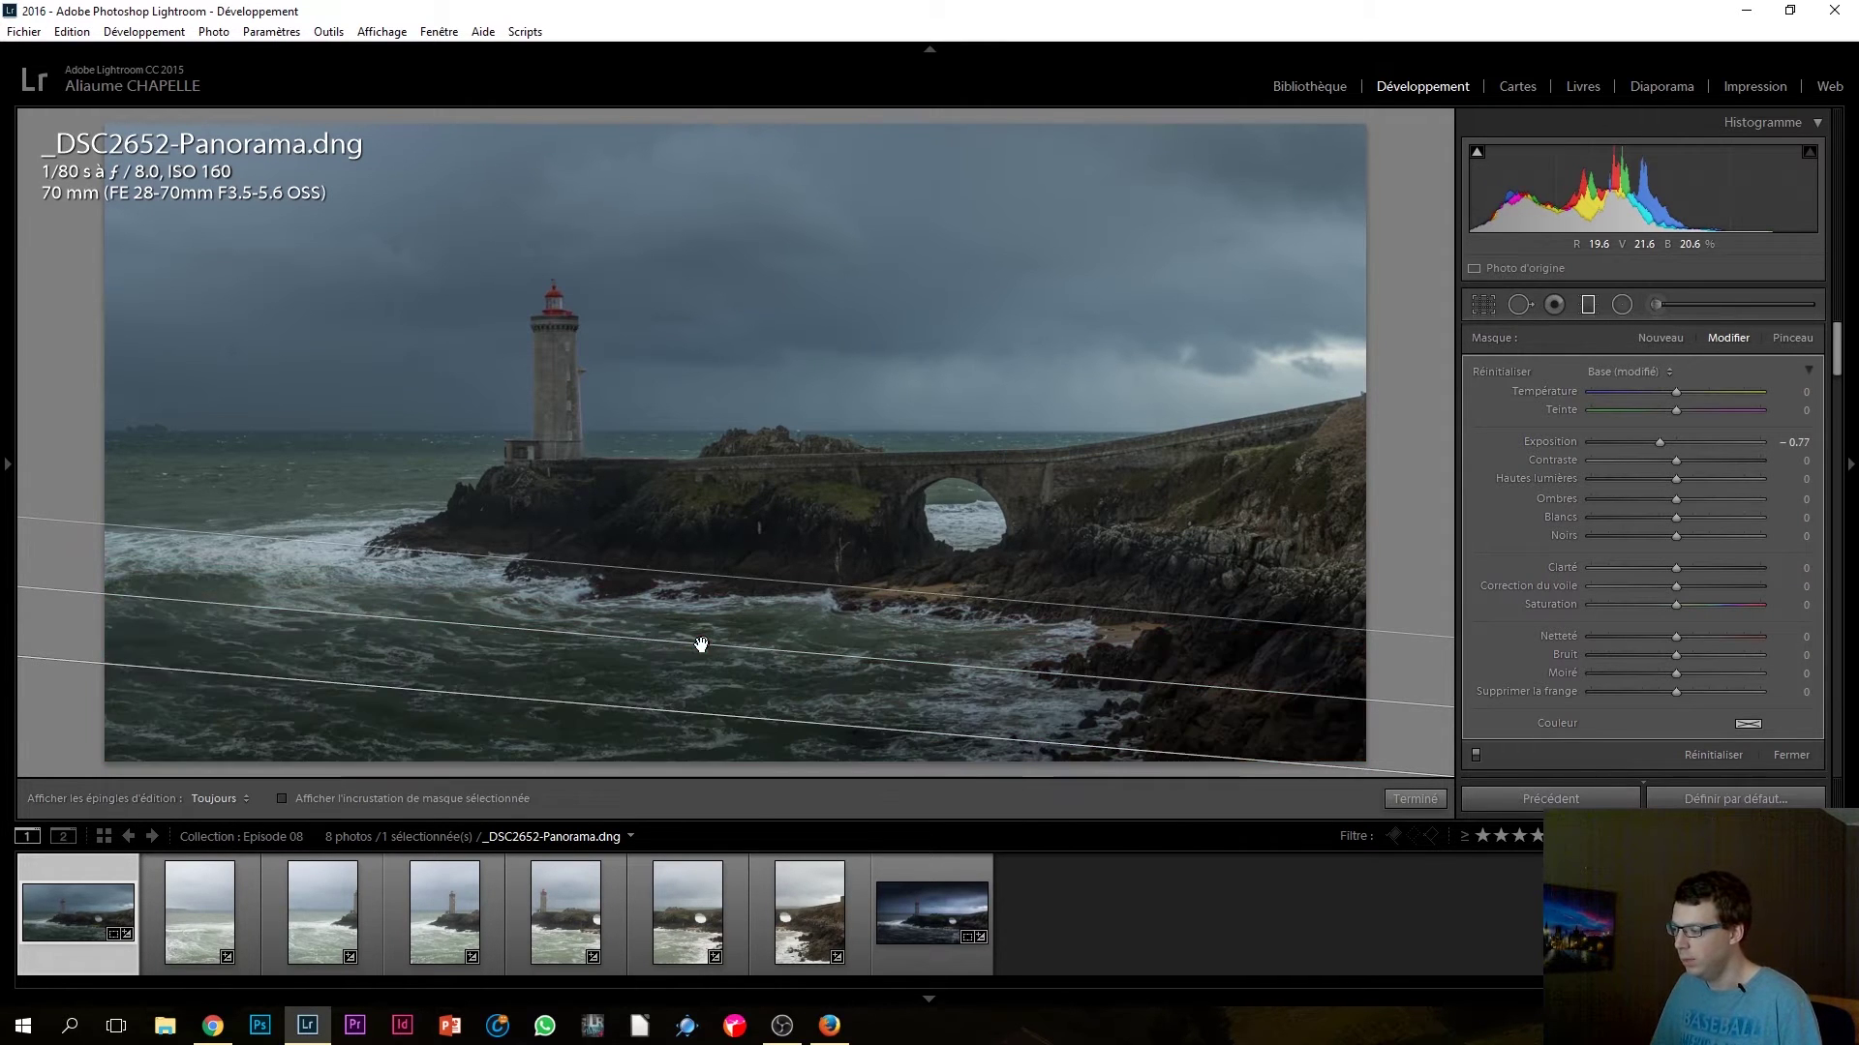
drag(683, 690, 680, 709)
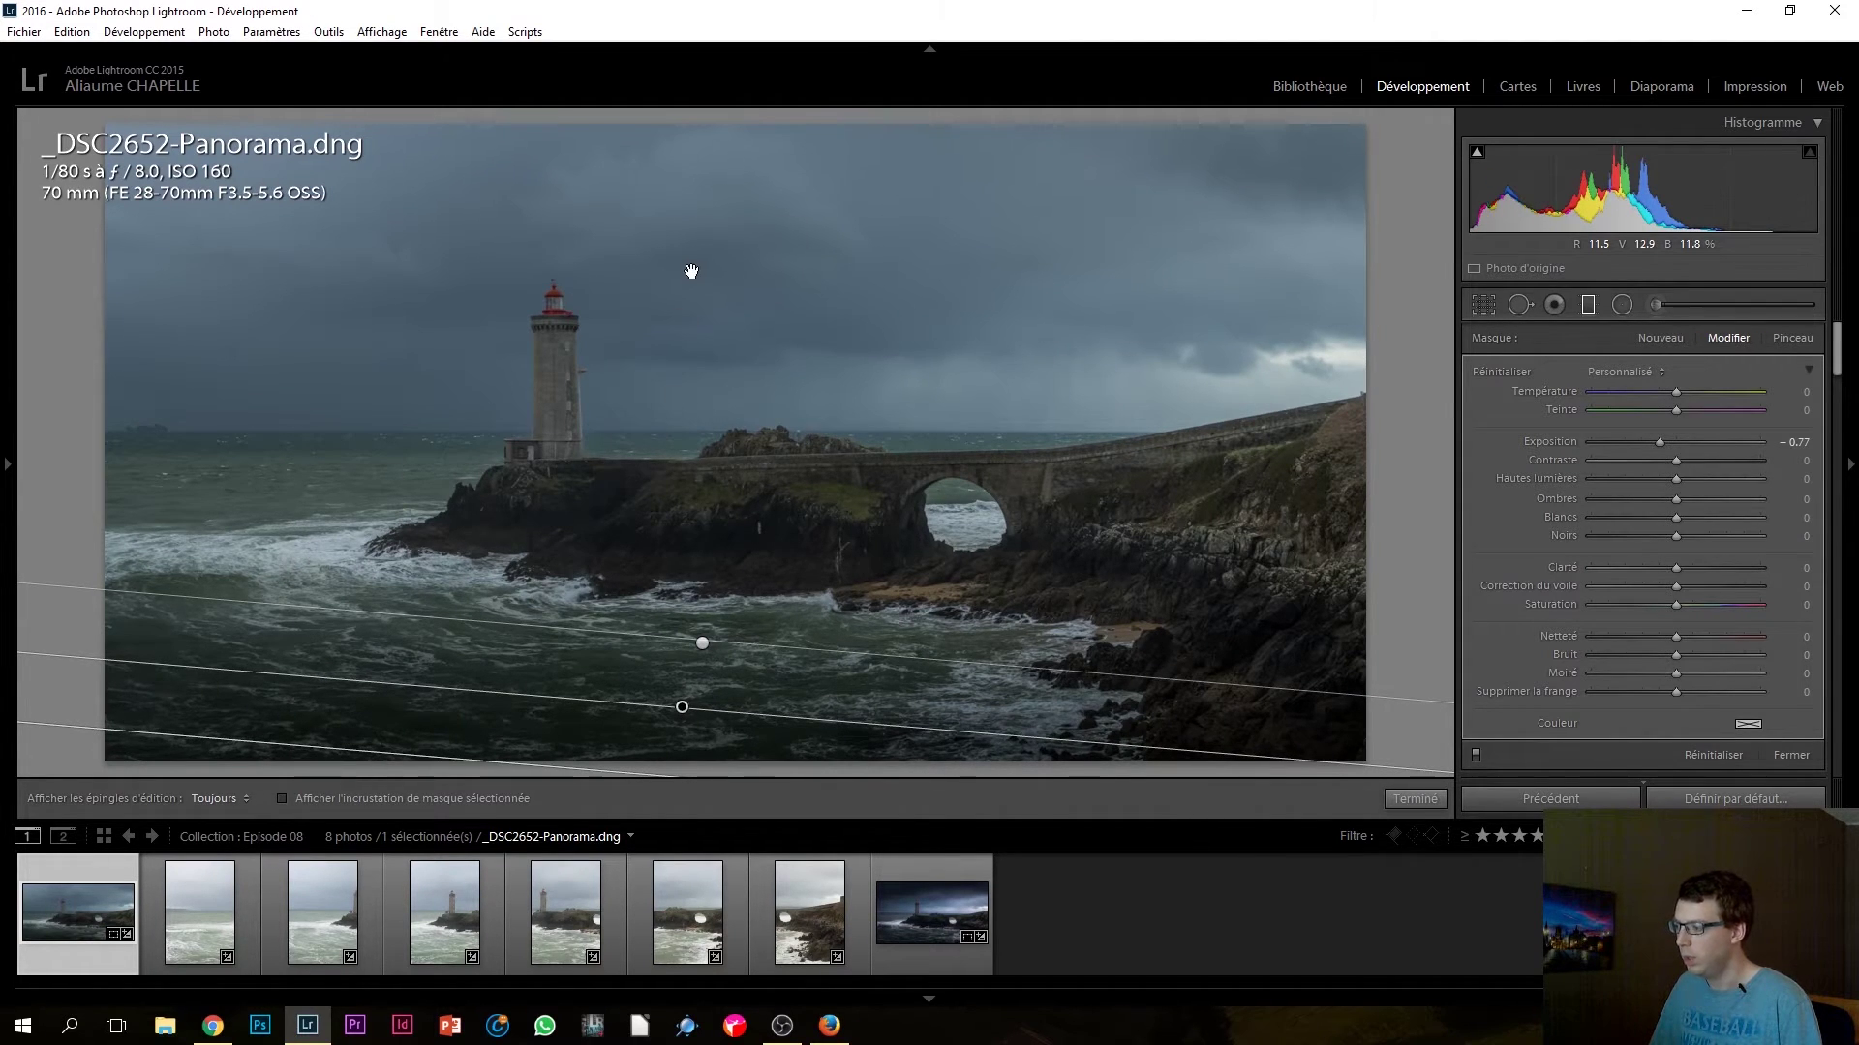
Step: Duplicate the graduated filter into the sky, rotate it to darken the upper-left sky diagonally, and widen its gradient
drag(691, 271, 1354, 362)
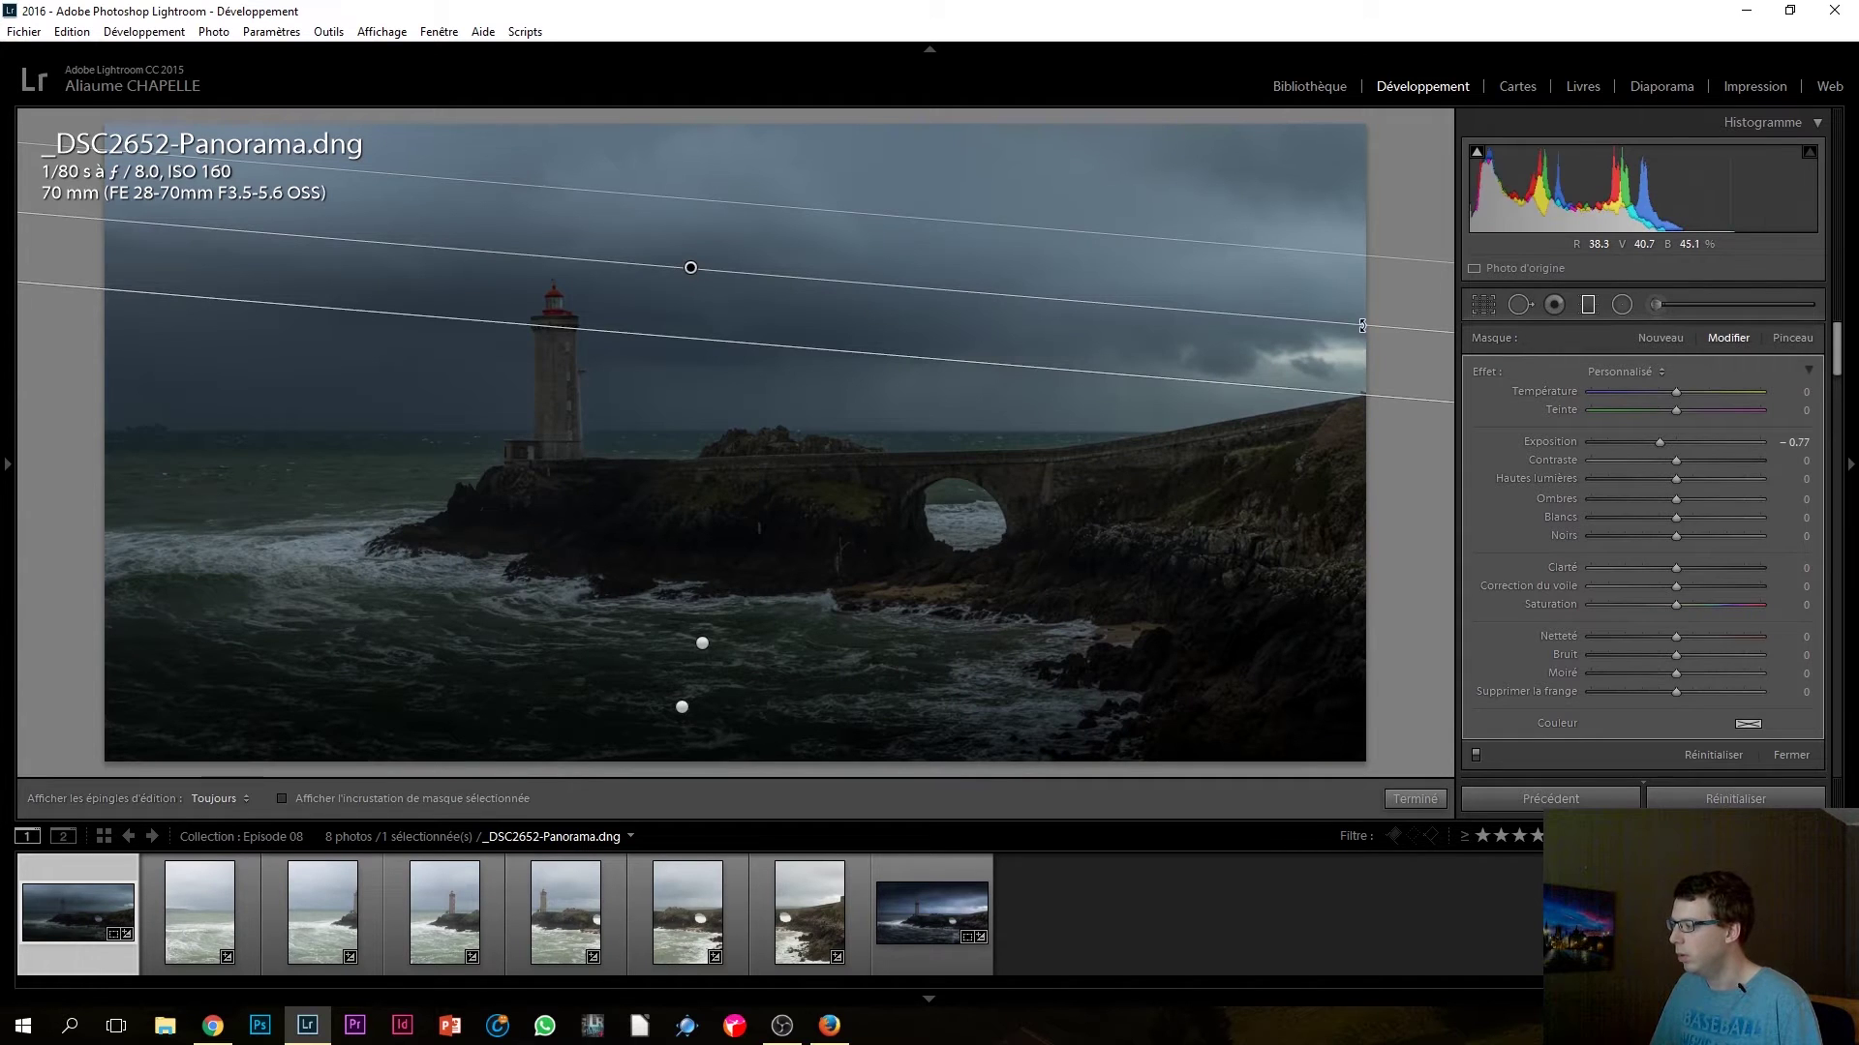
drag(1029, 644, 182, 205)
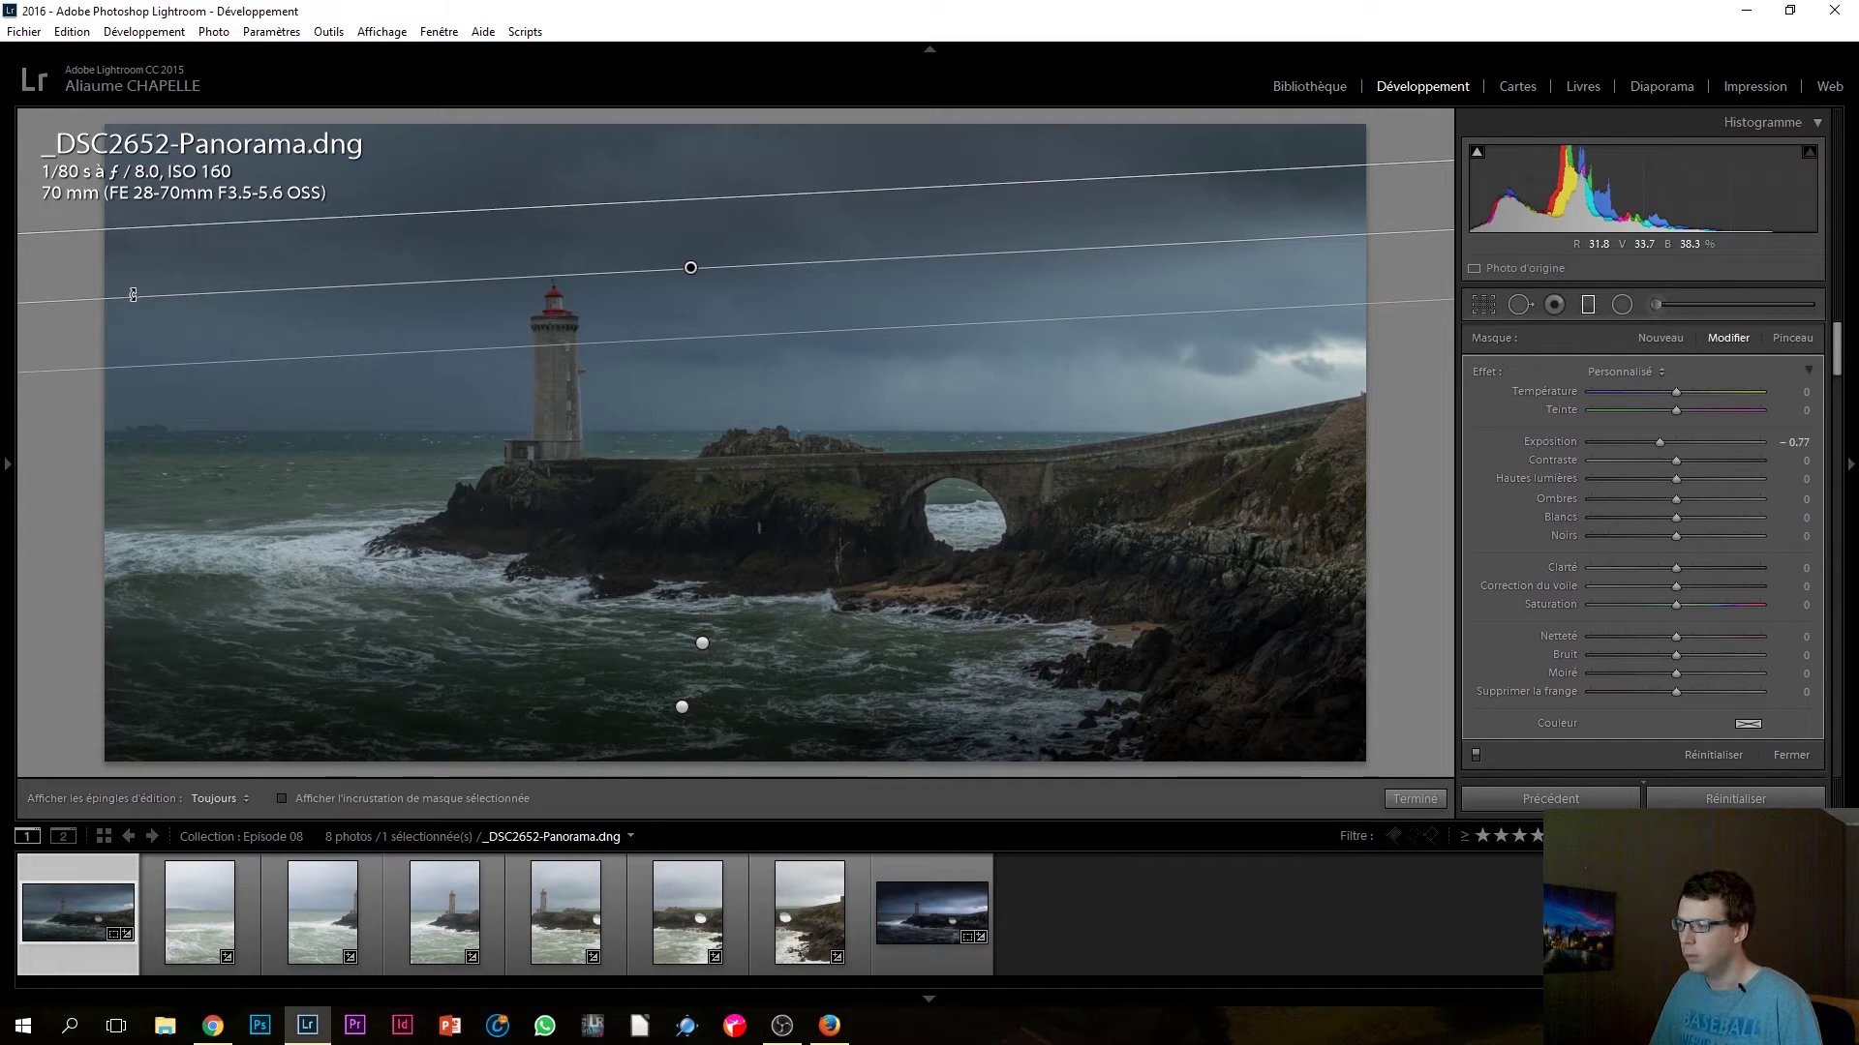
drag(132, 315, 133, 330)
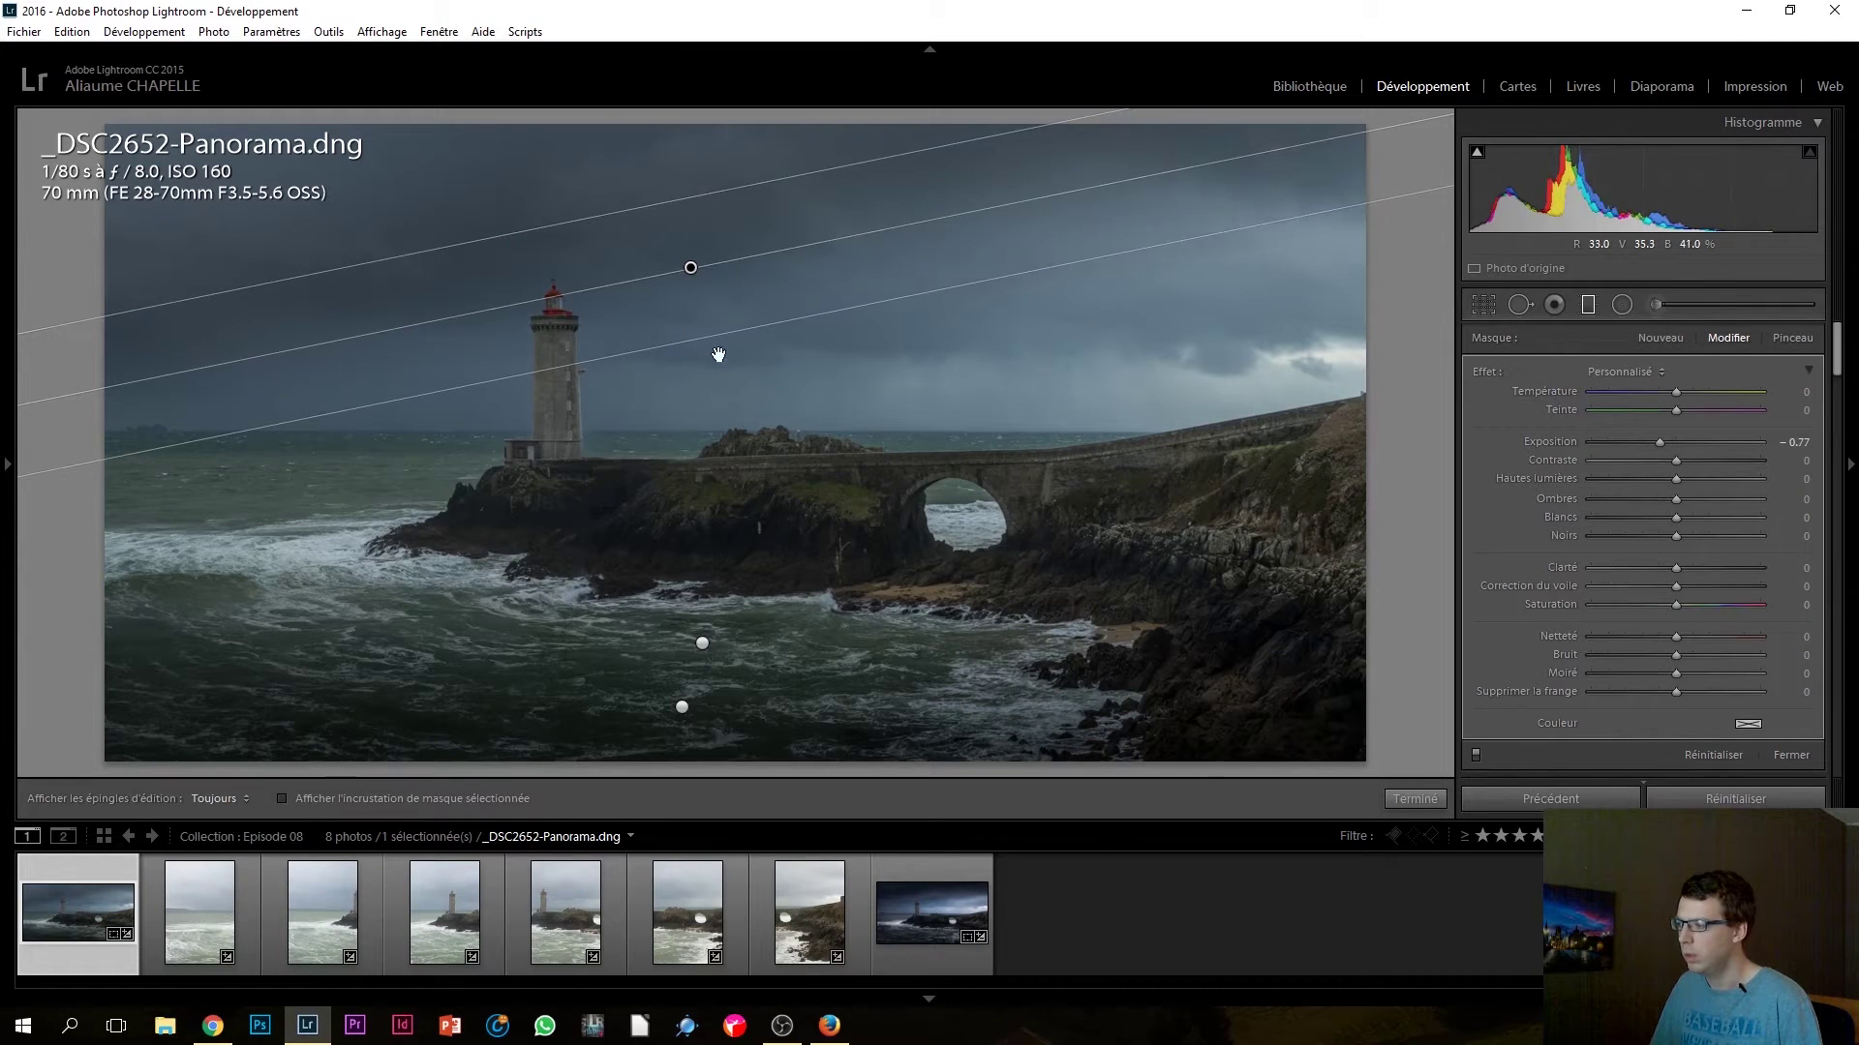
drag(717, 333, 717, 380)
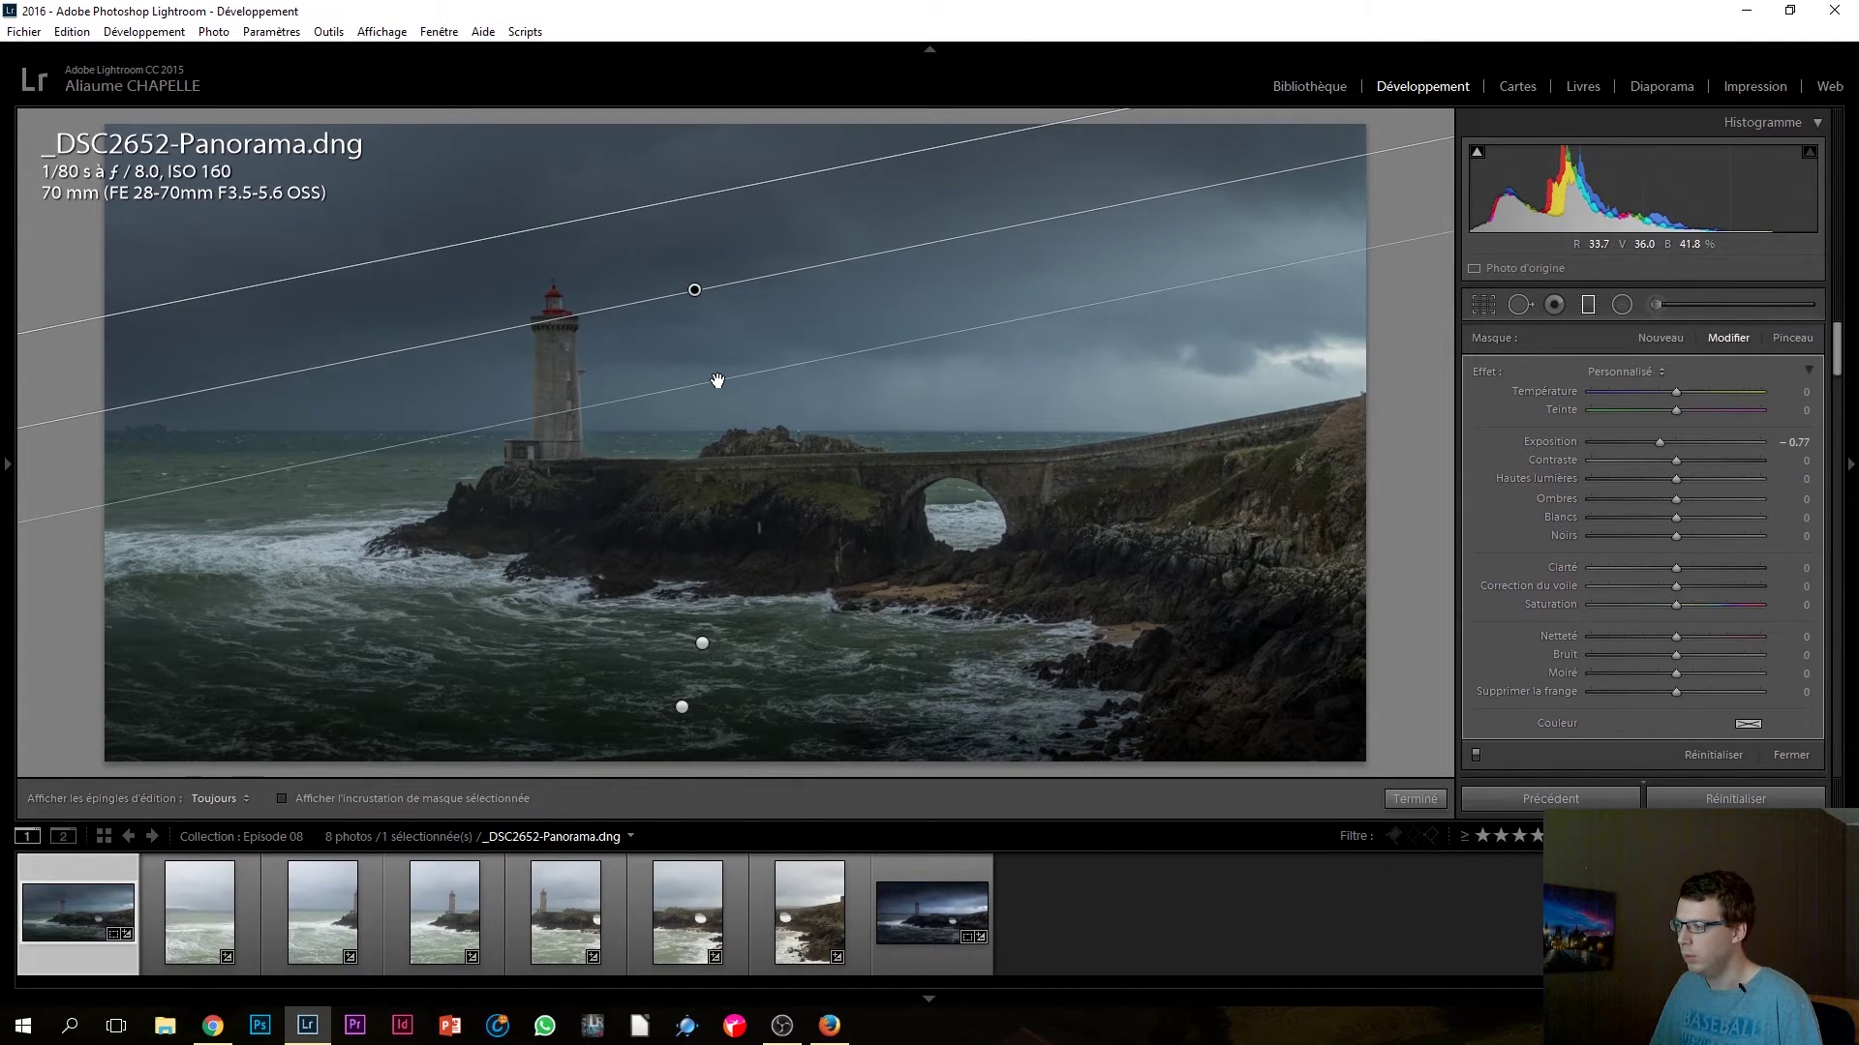
Step: Erase the sky graduated filter's darkening from the lighthouse with a size 3 eraser
click(1793, 339)
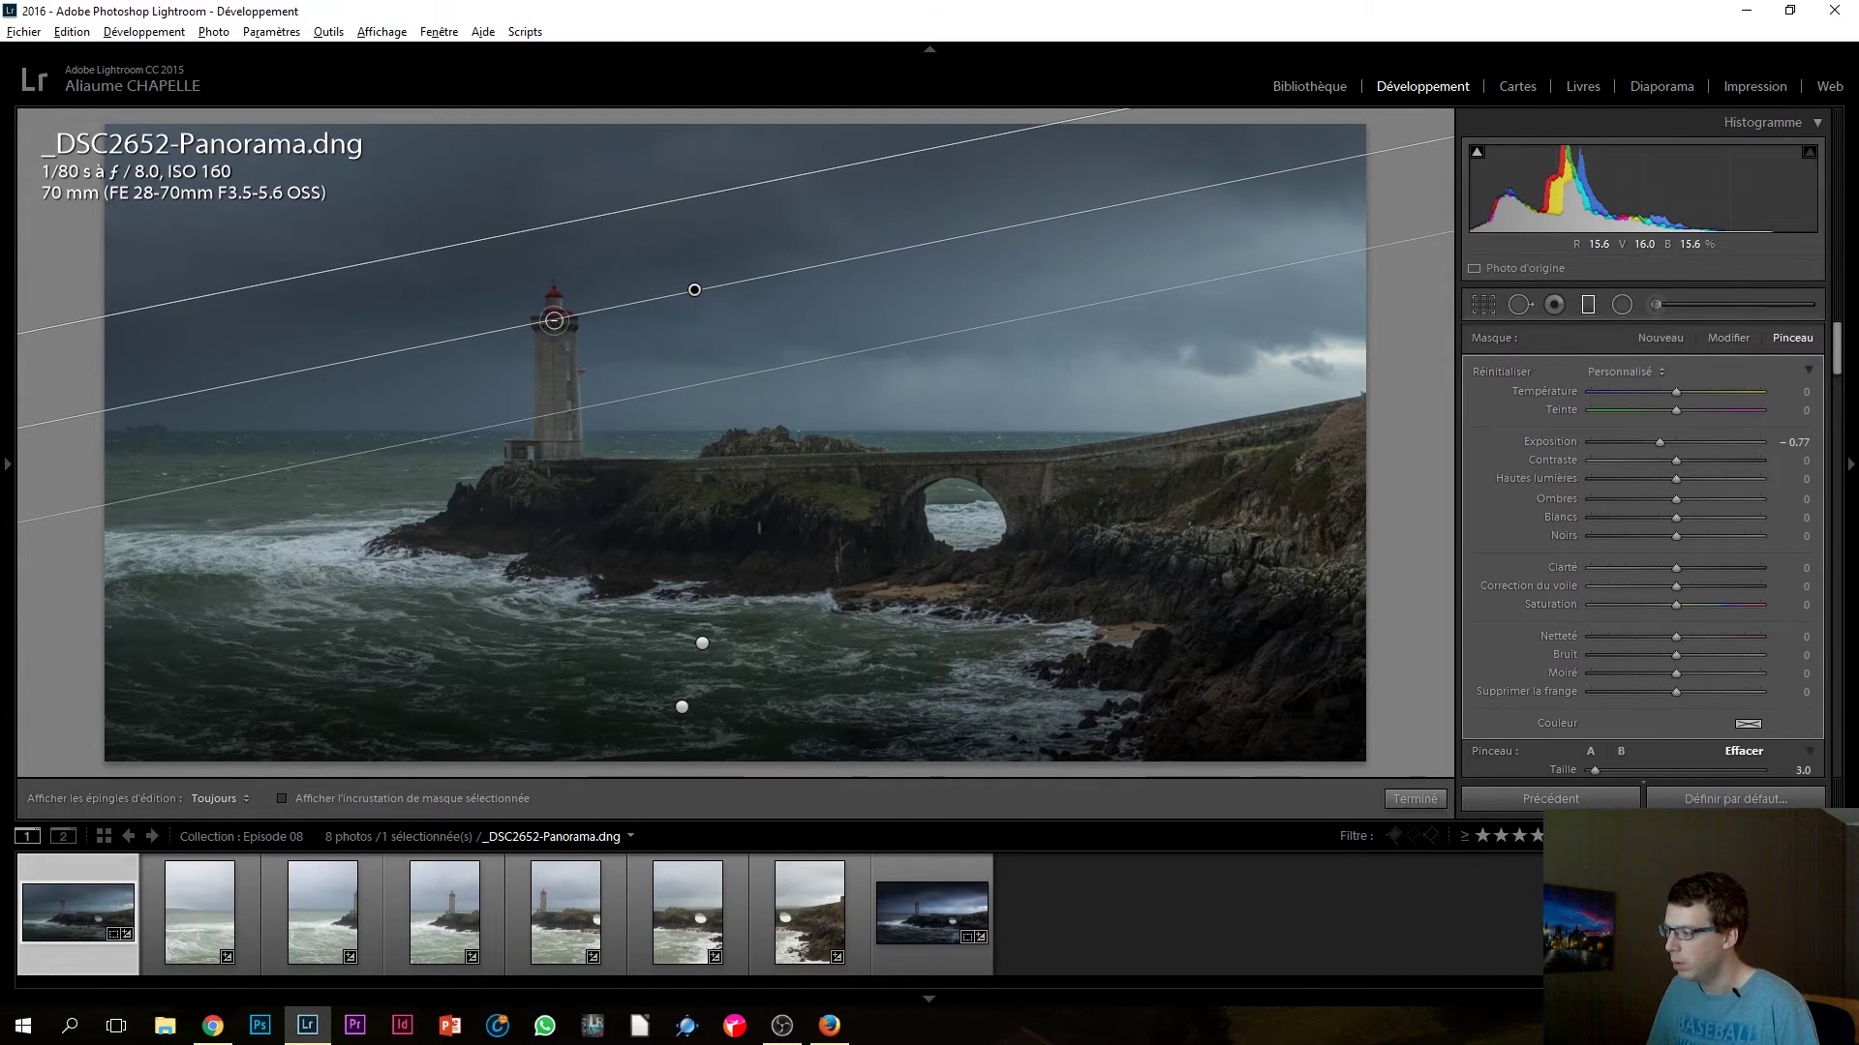
mouse_move(554, 320)
mouse_down()
mouse_move(551, 406)
mouse_move(581, 349)
mouse_up()
scroll(562, 351, up, 4)
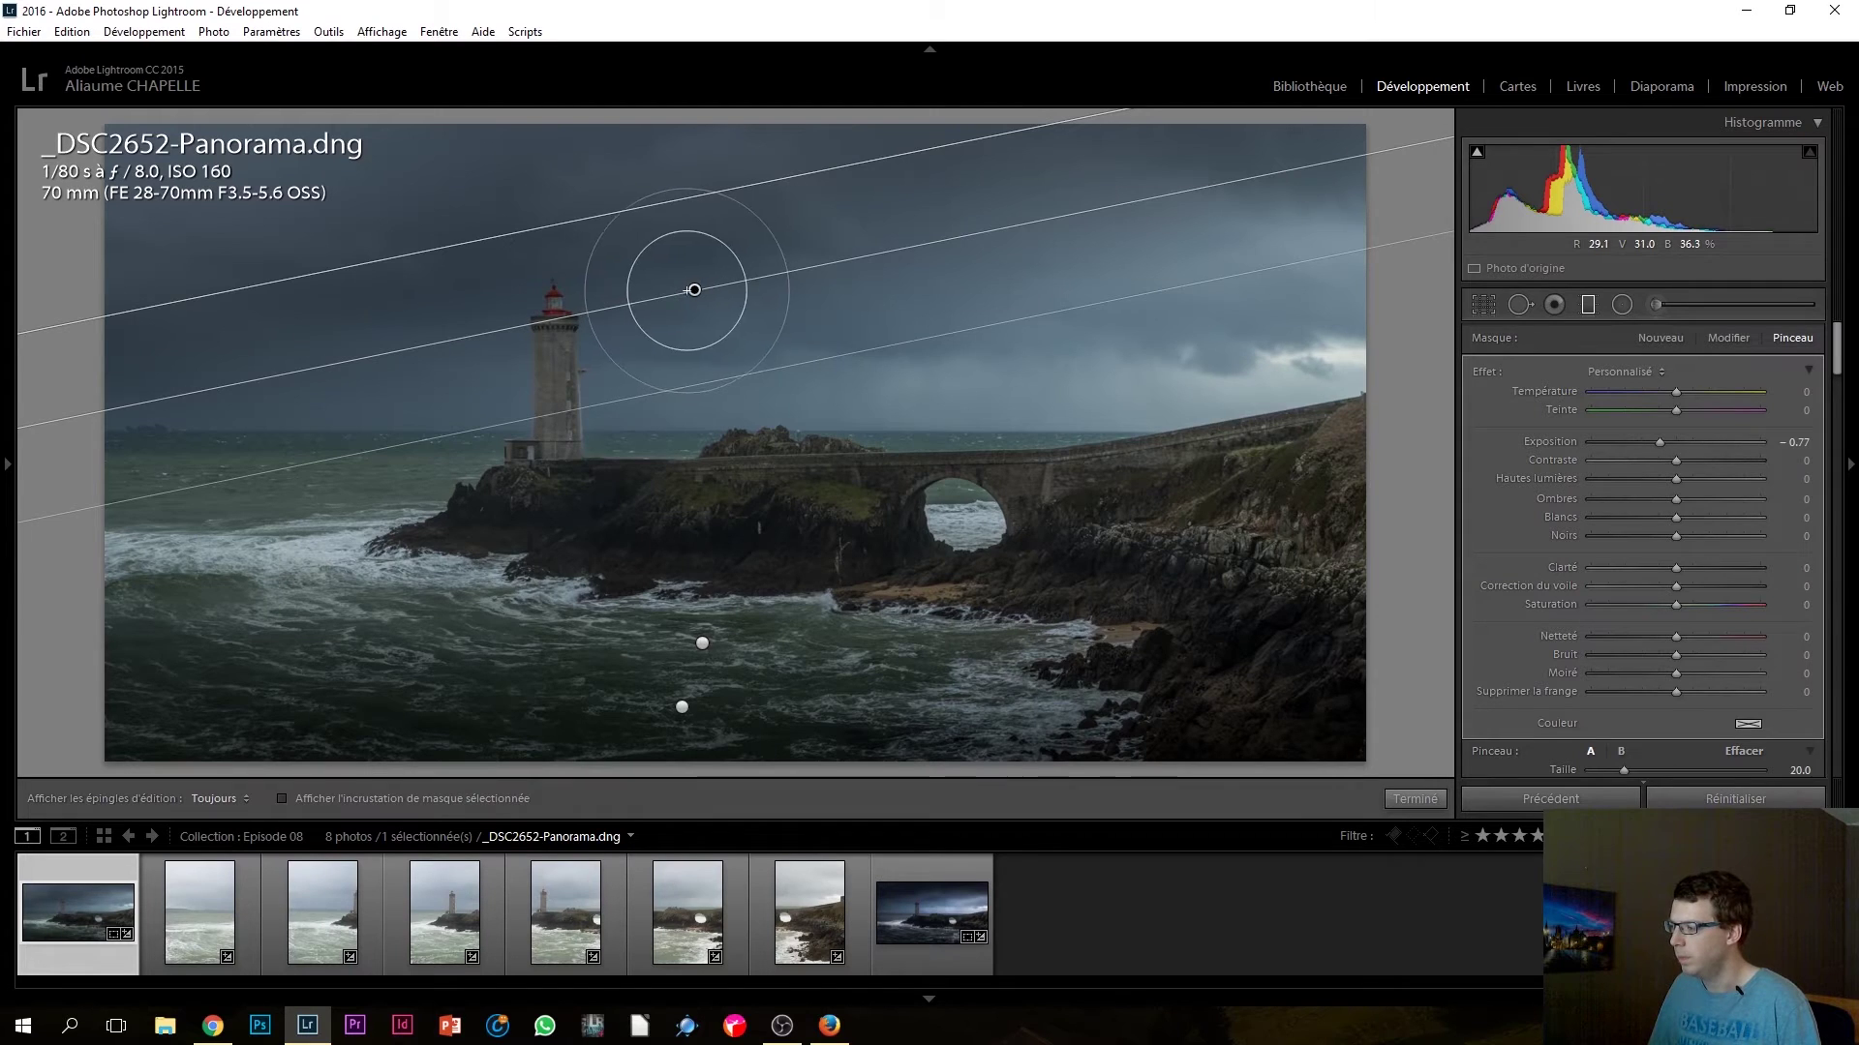
Step: Duplicate the sky graduated filter toward the upper-left corner, set the copy's exposure to -1.00 and finish editing the filters
key(alt)
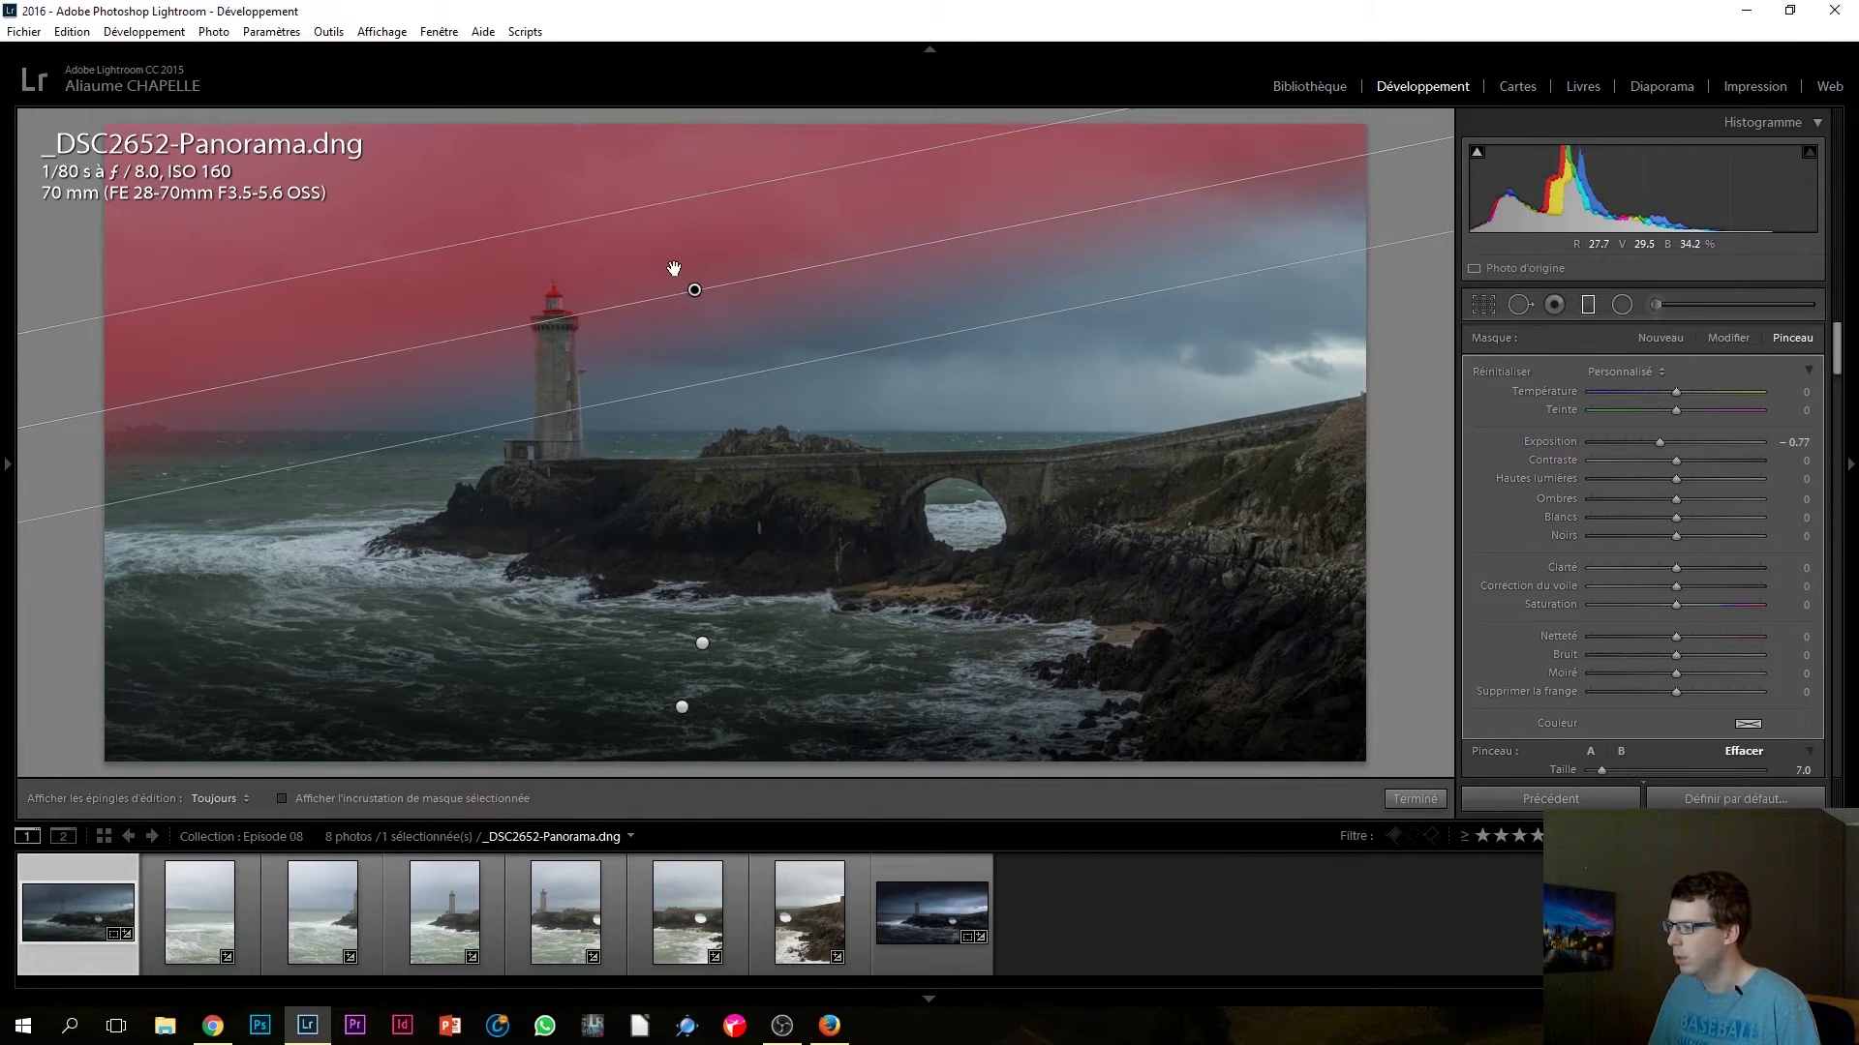
click(645, 224)
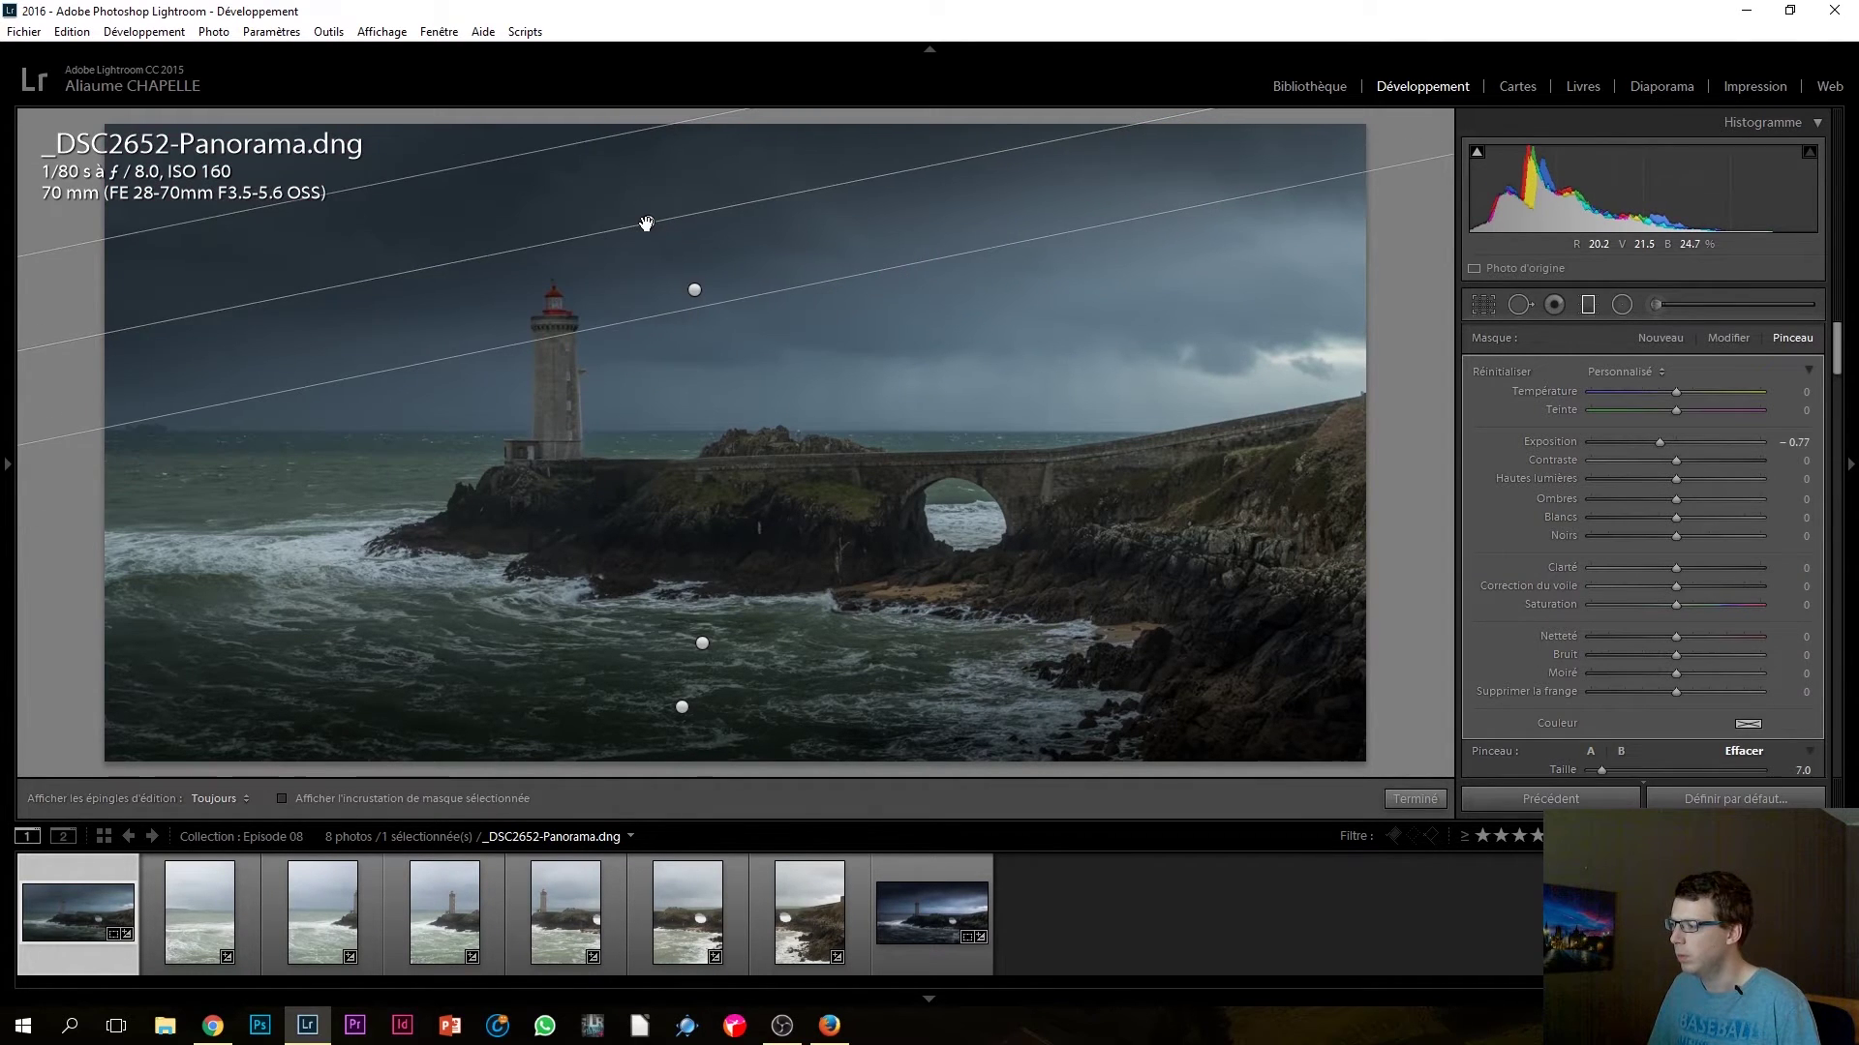
drag(1678, 441, 1647, 444)
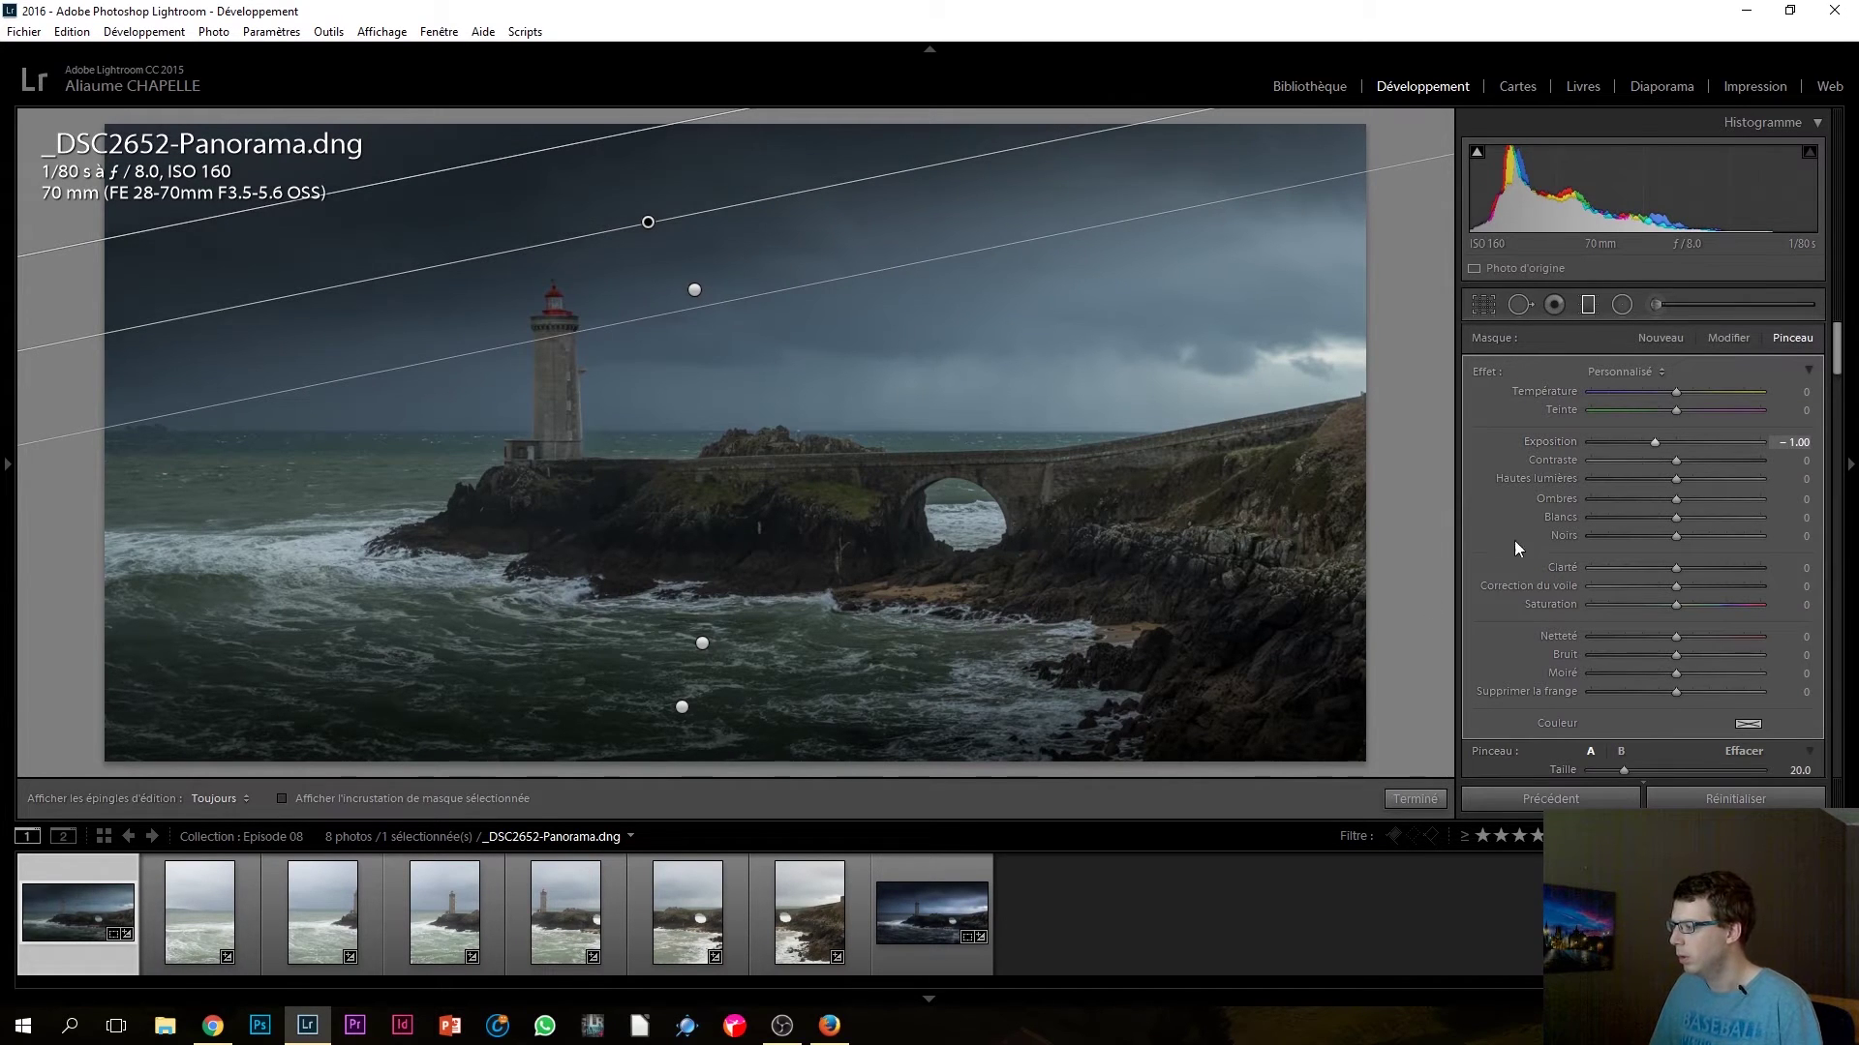
click(1409, 800)
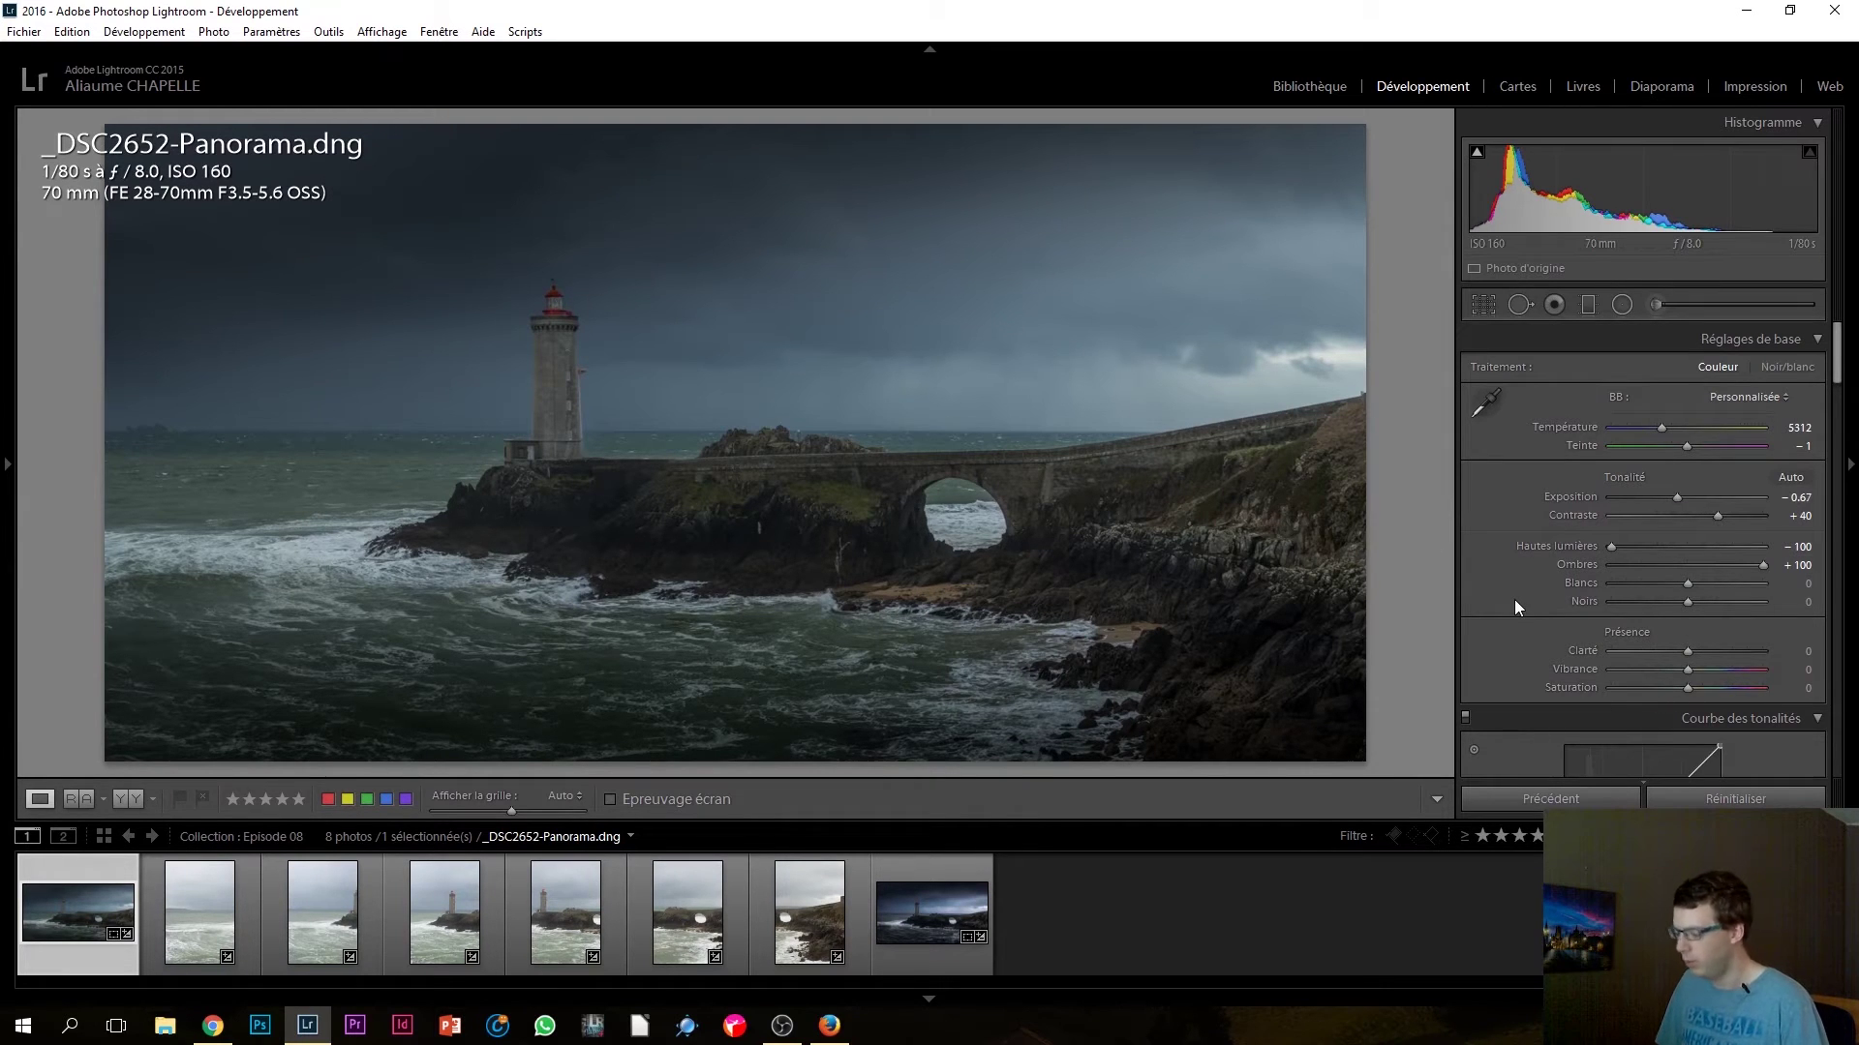
Step: Compare the photo with its unedited version, and set the global blacks to -30 and whites to +45
key(backslash)
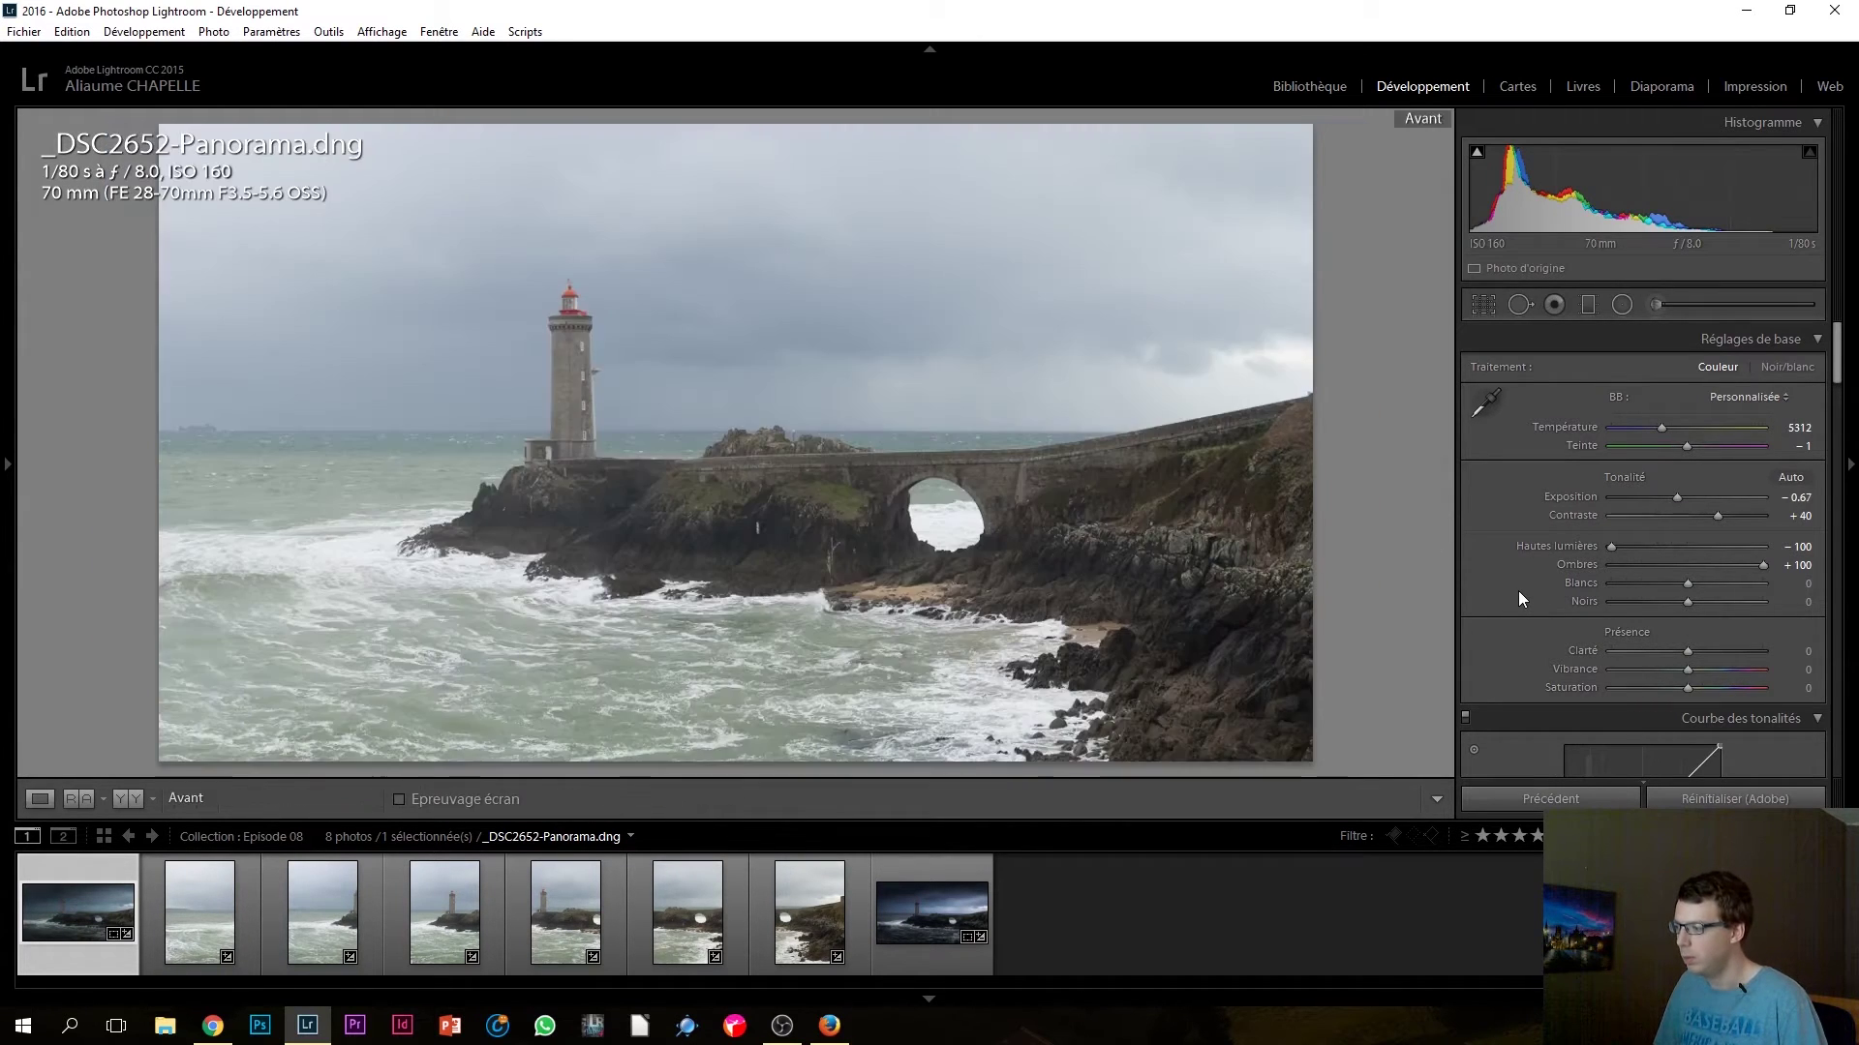
key(backslash)
key(backslash)
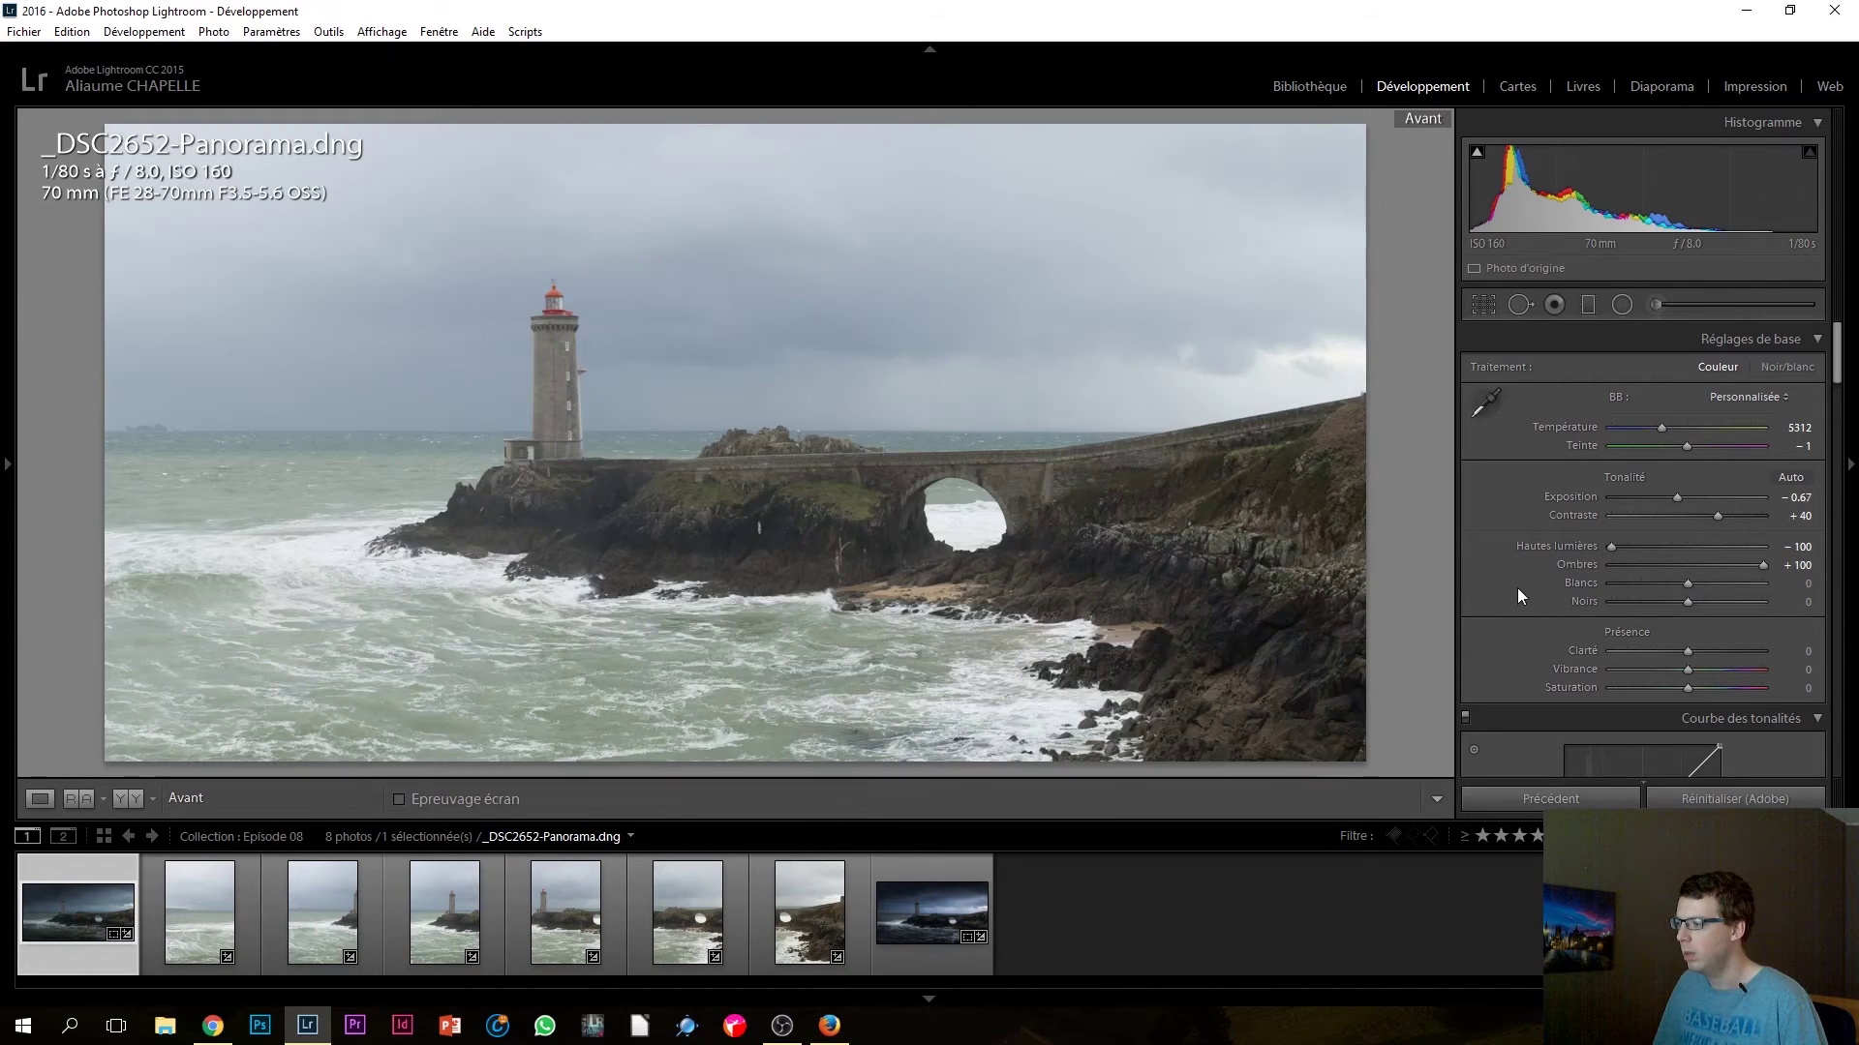
key(backslash)
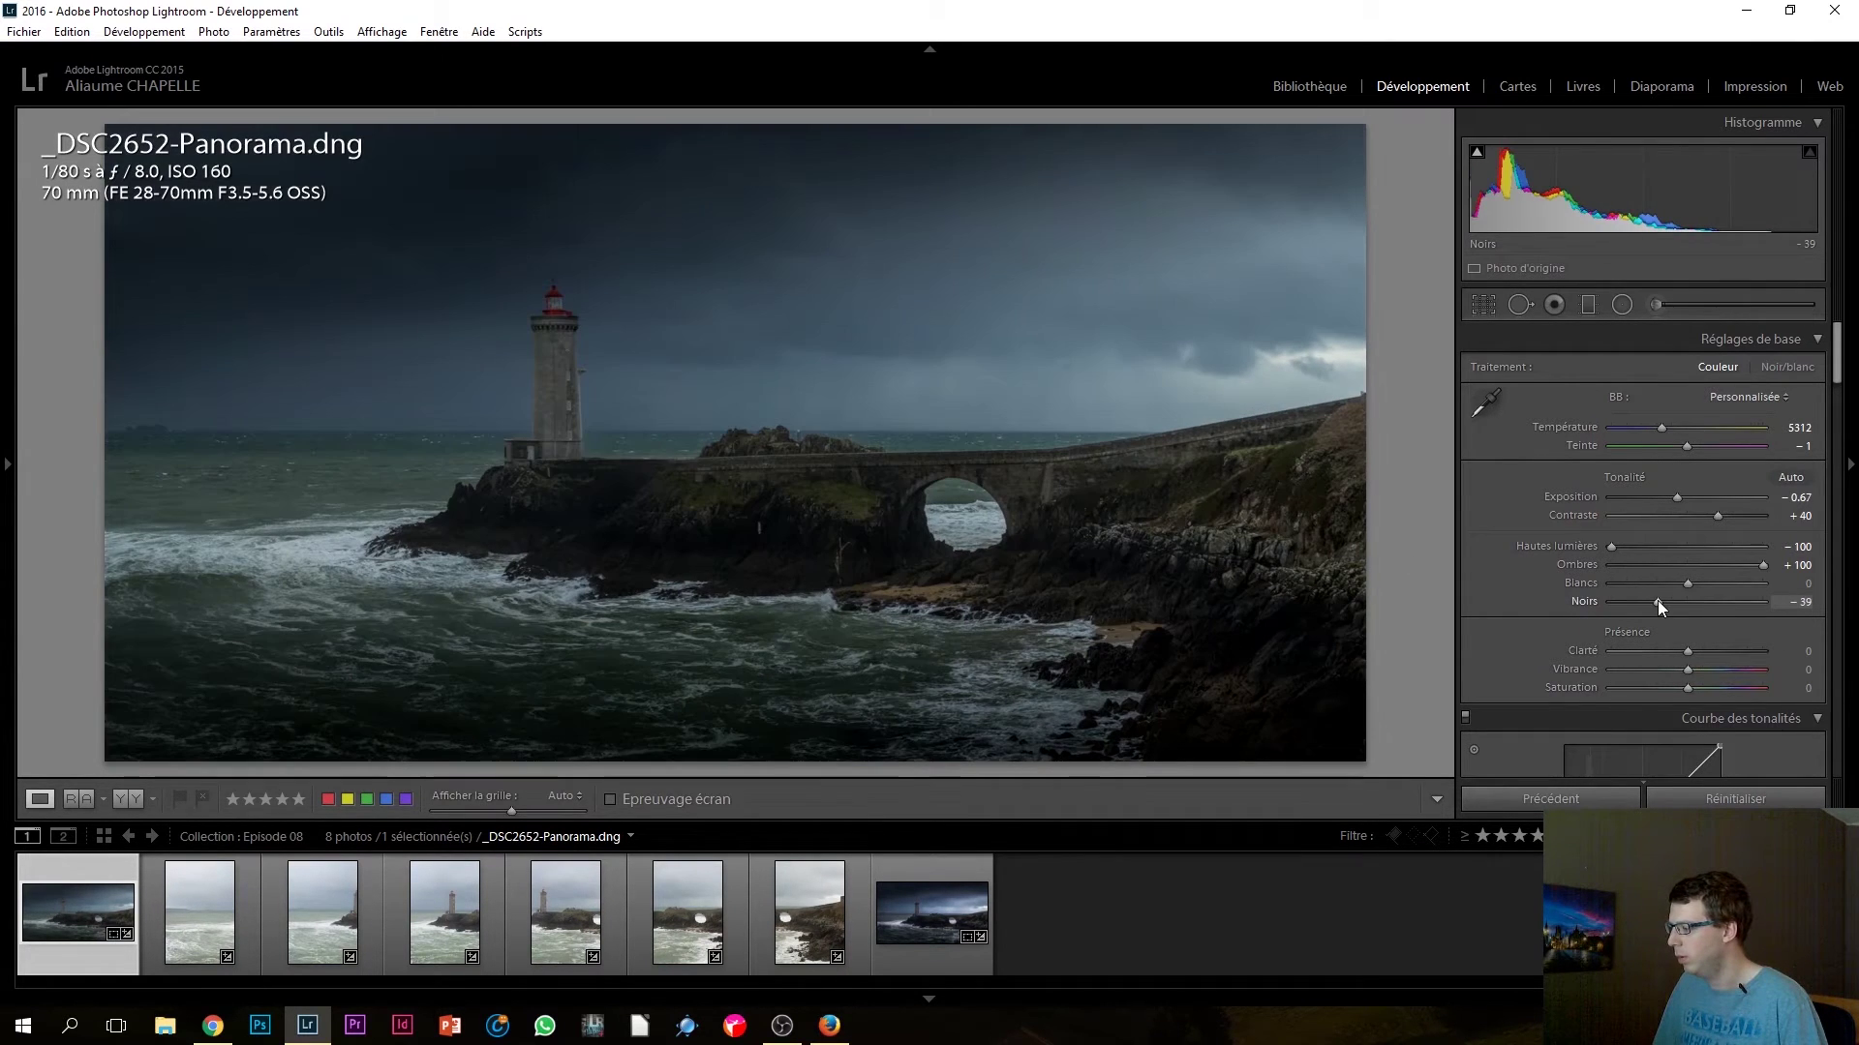
drag(1657, 601, 1727, 583)
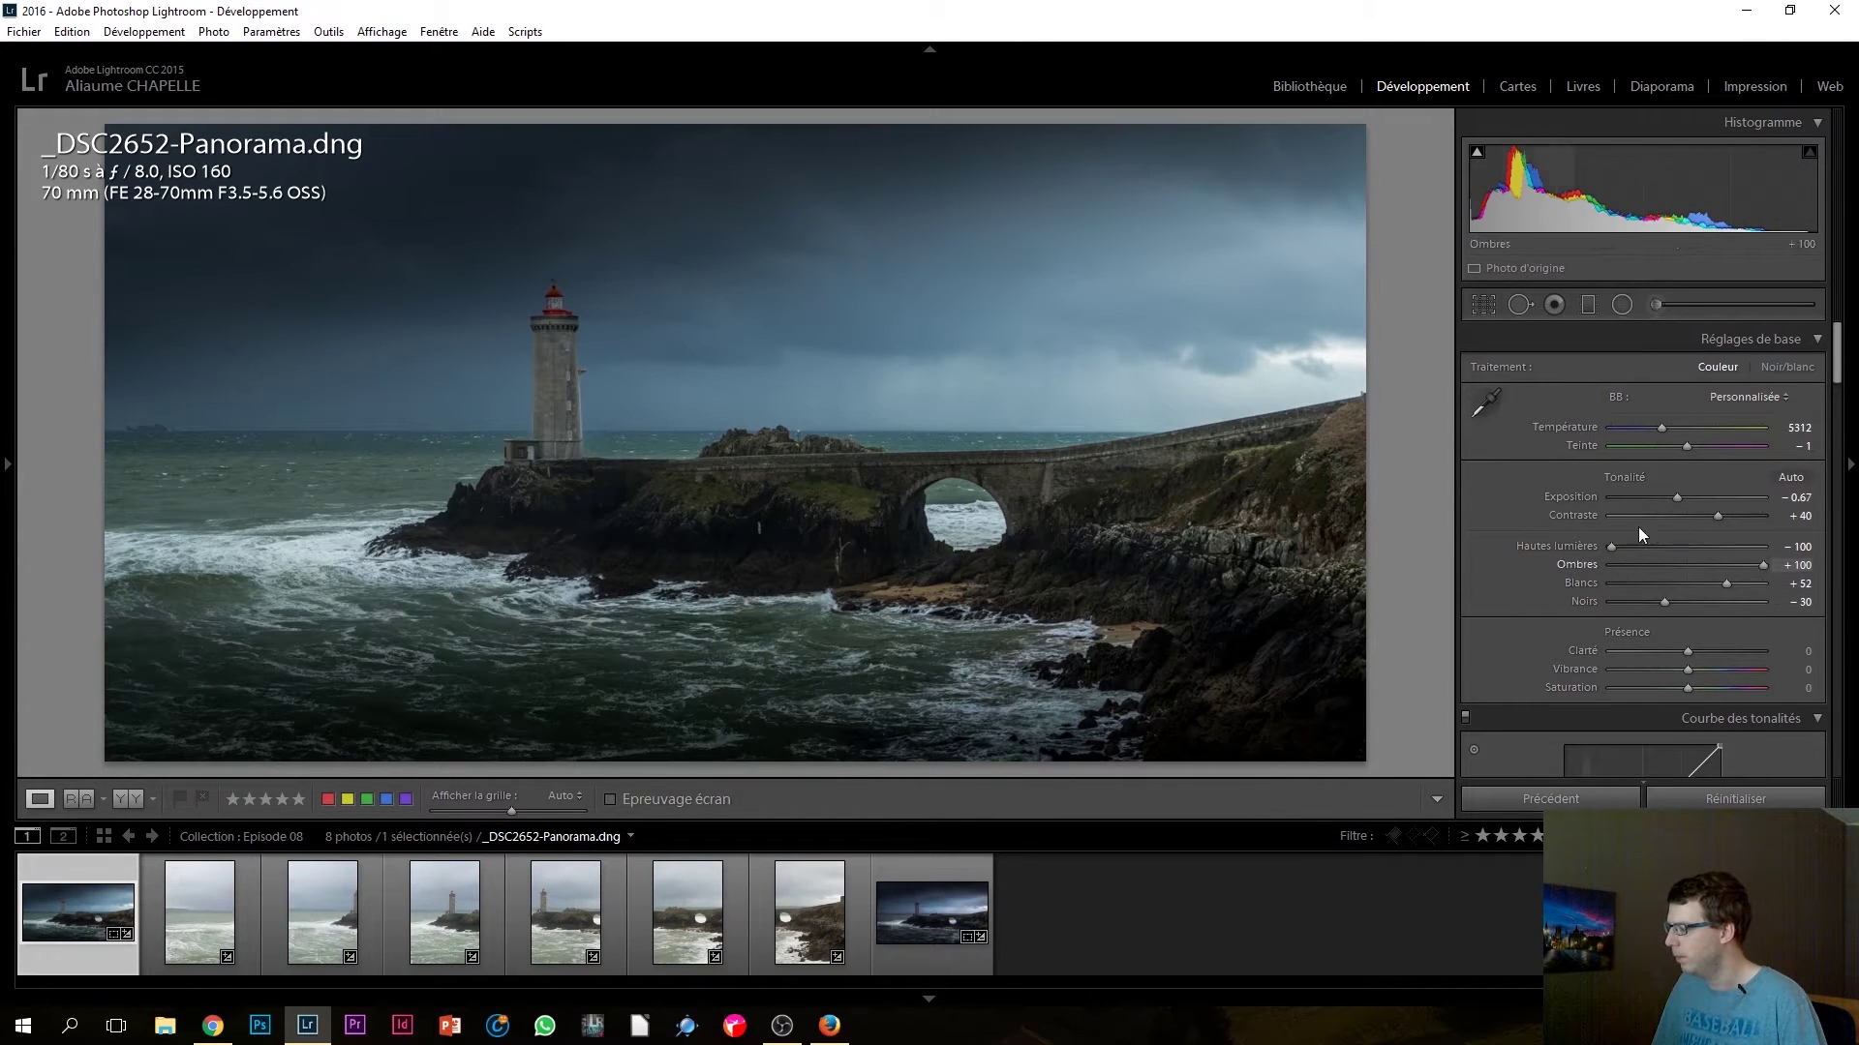
drag(1726, 583, 1721, 583)
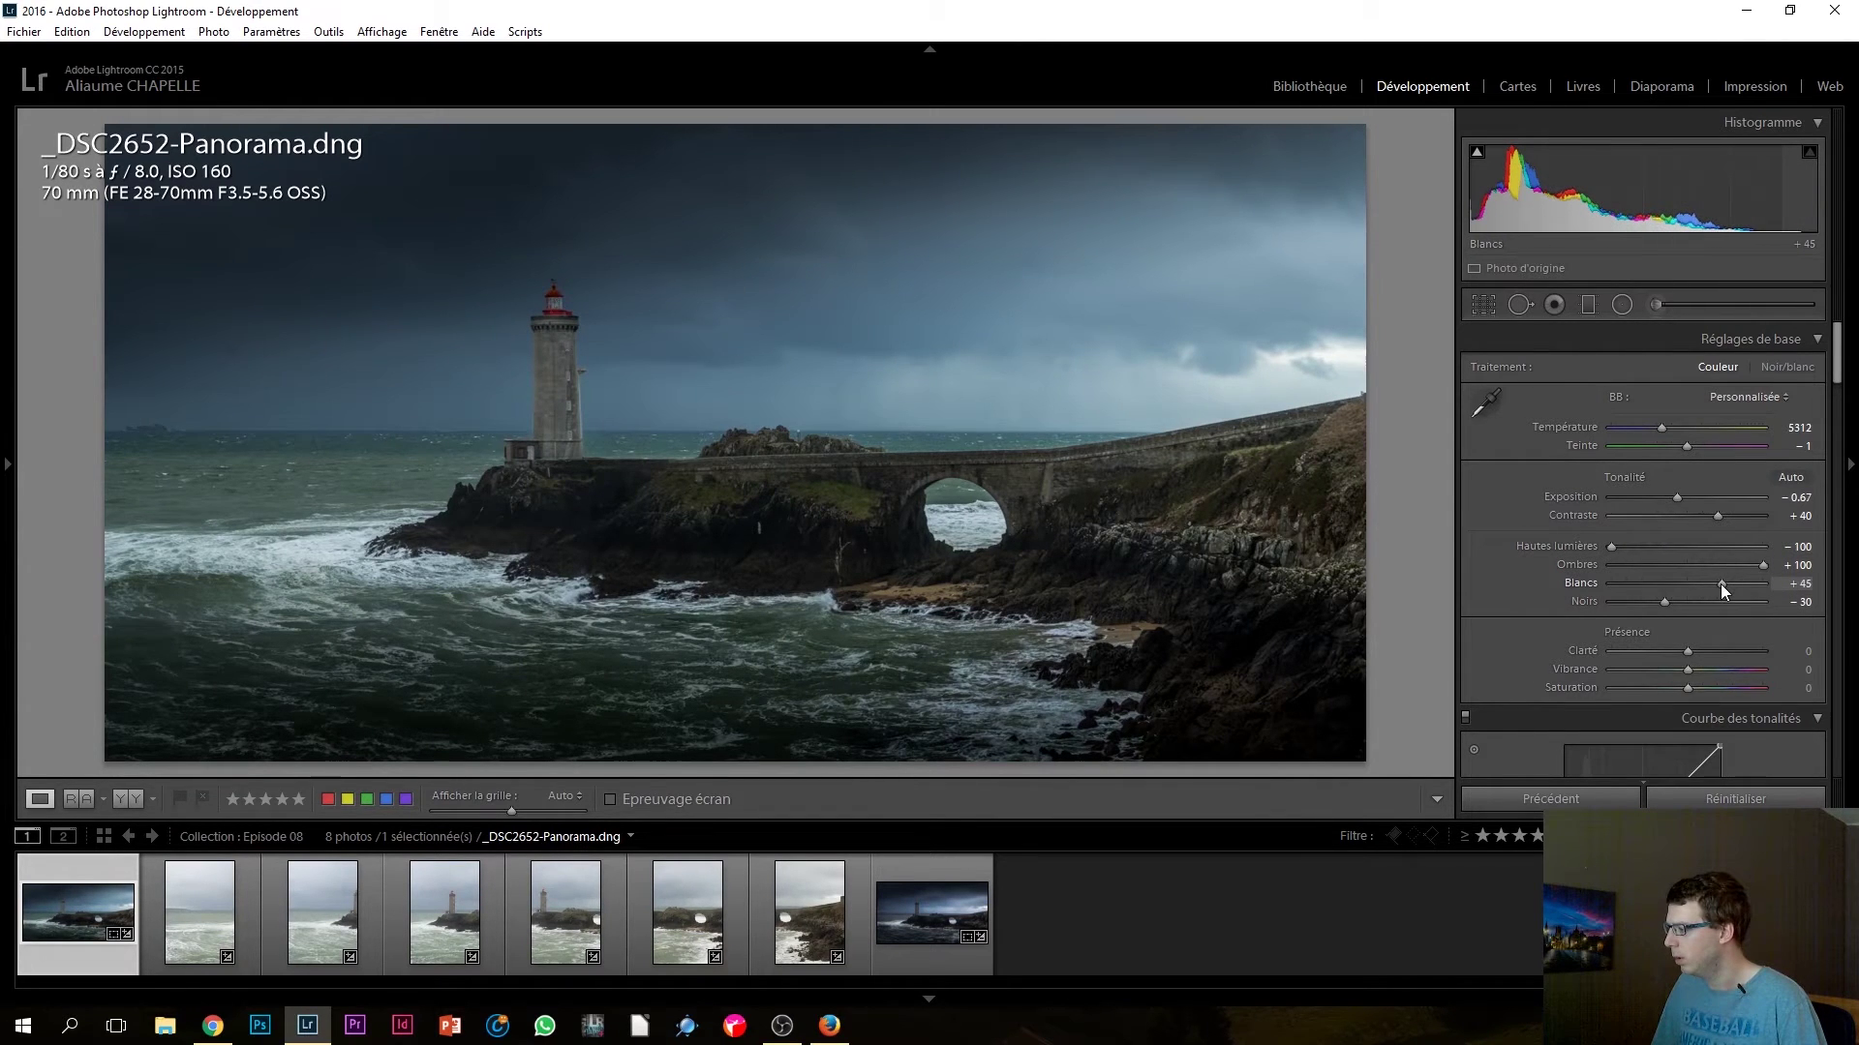
Step: Draw a wide radial filter centred on the bright sky above the right-hand cliff, invert its mask and set its feather to 100
click(1621, 304)
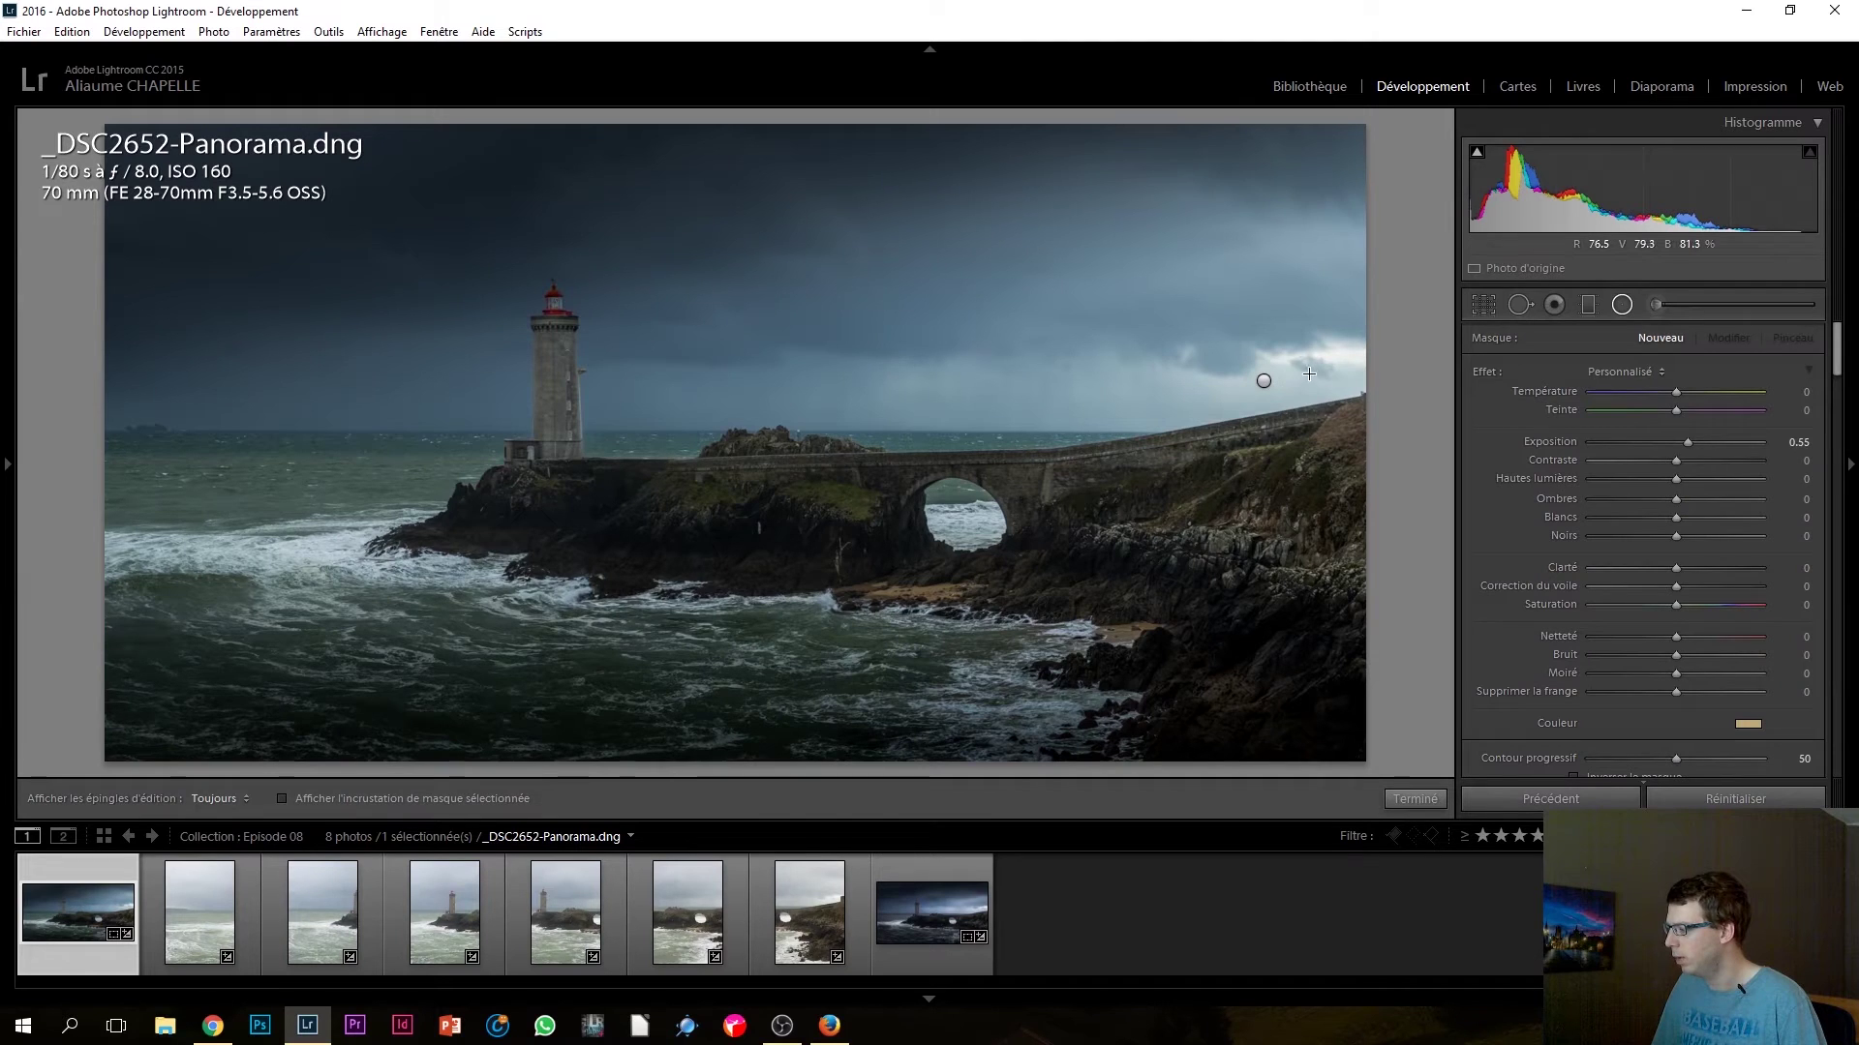
drag(781, 462, 61, 578)
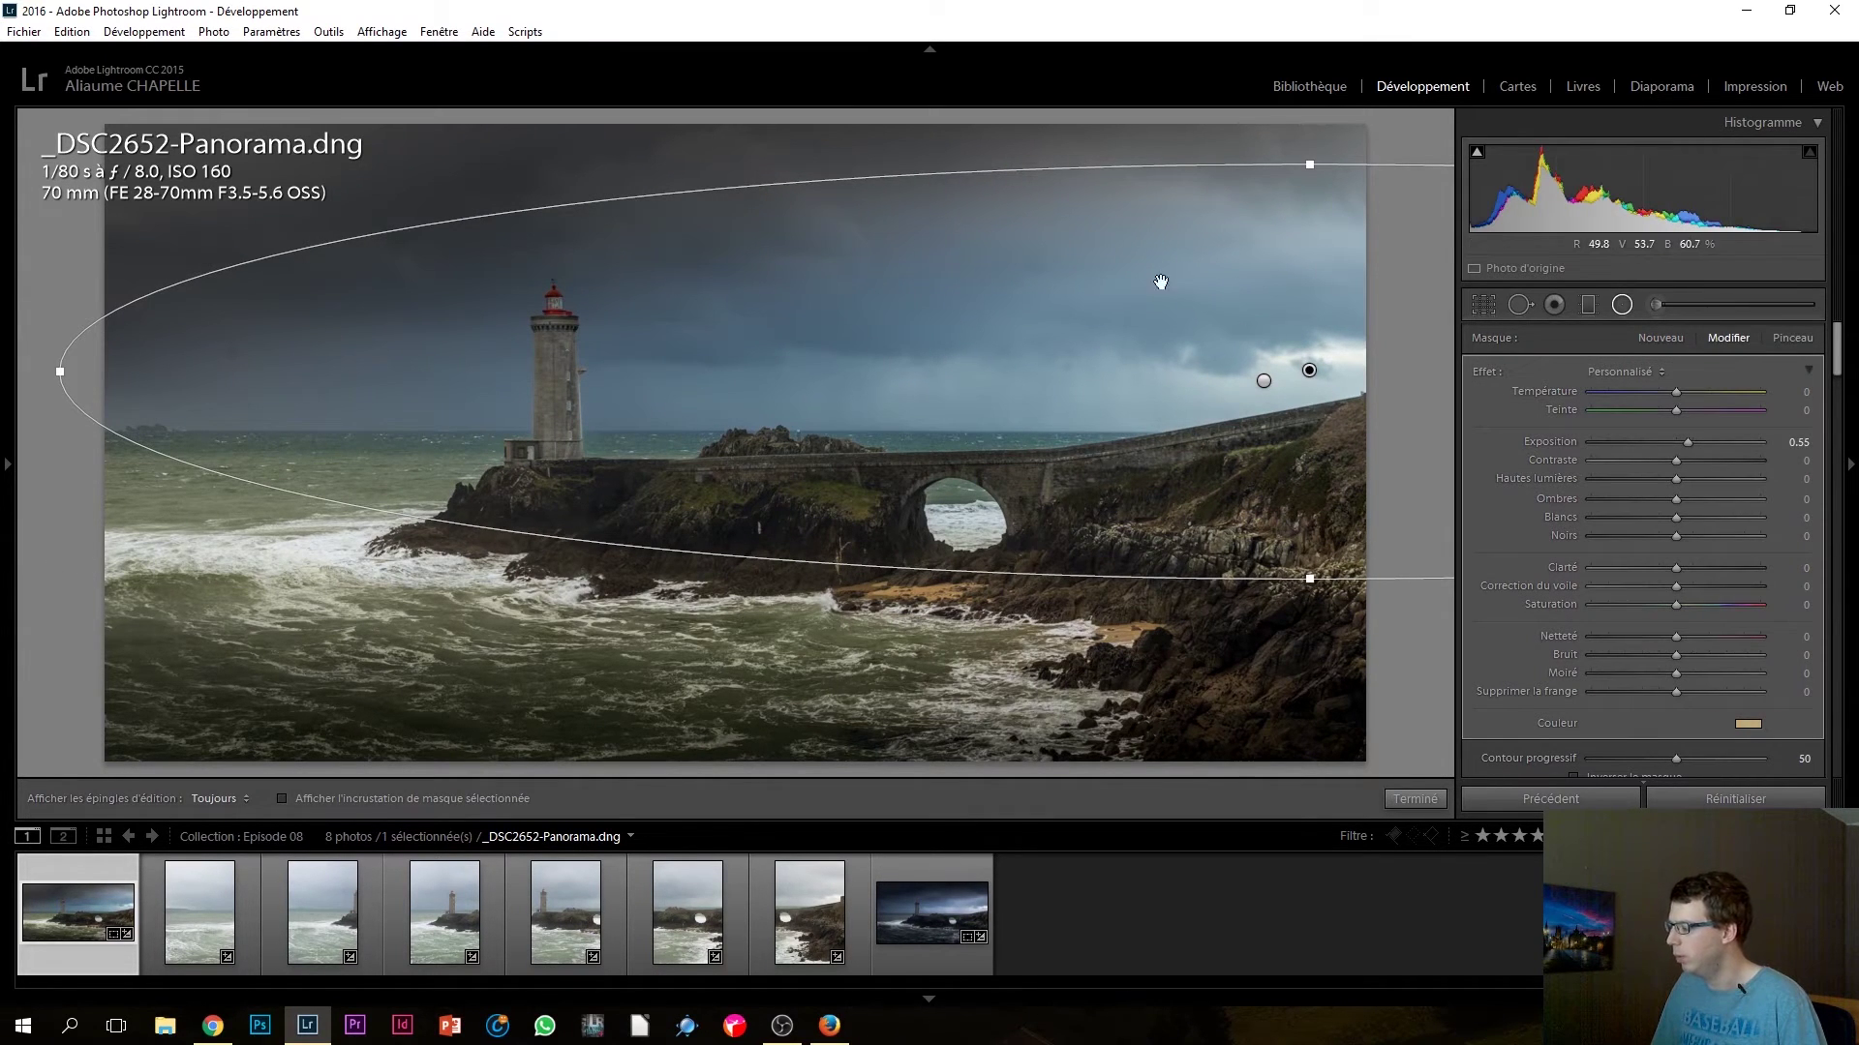
scroll(1623, 734, down, 3)
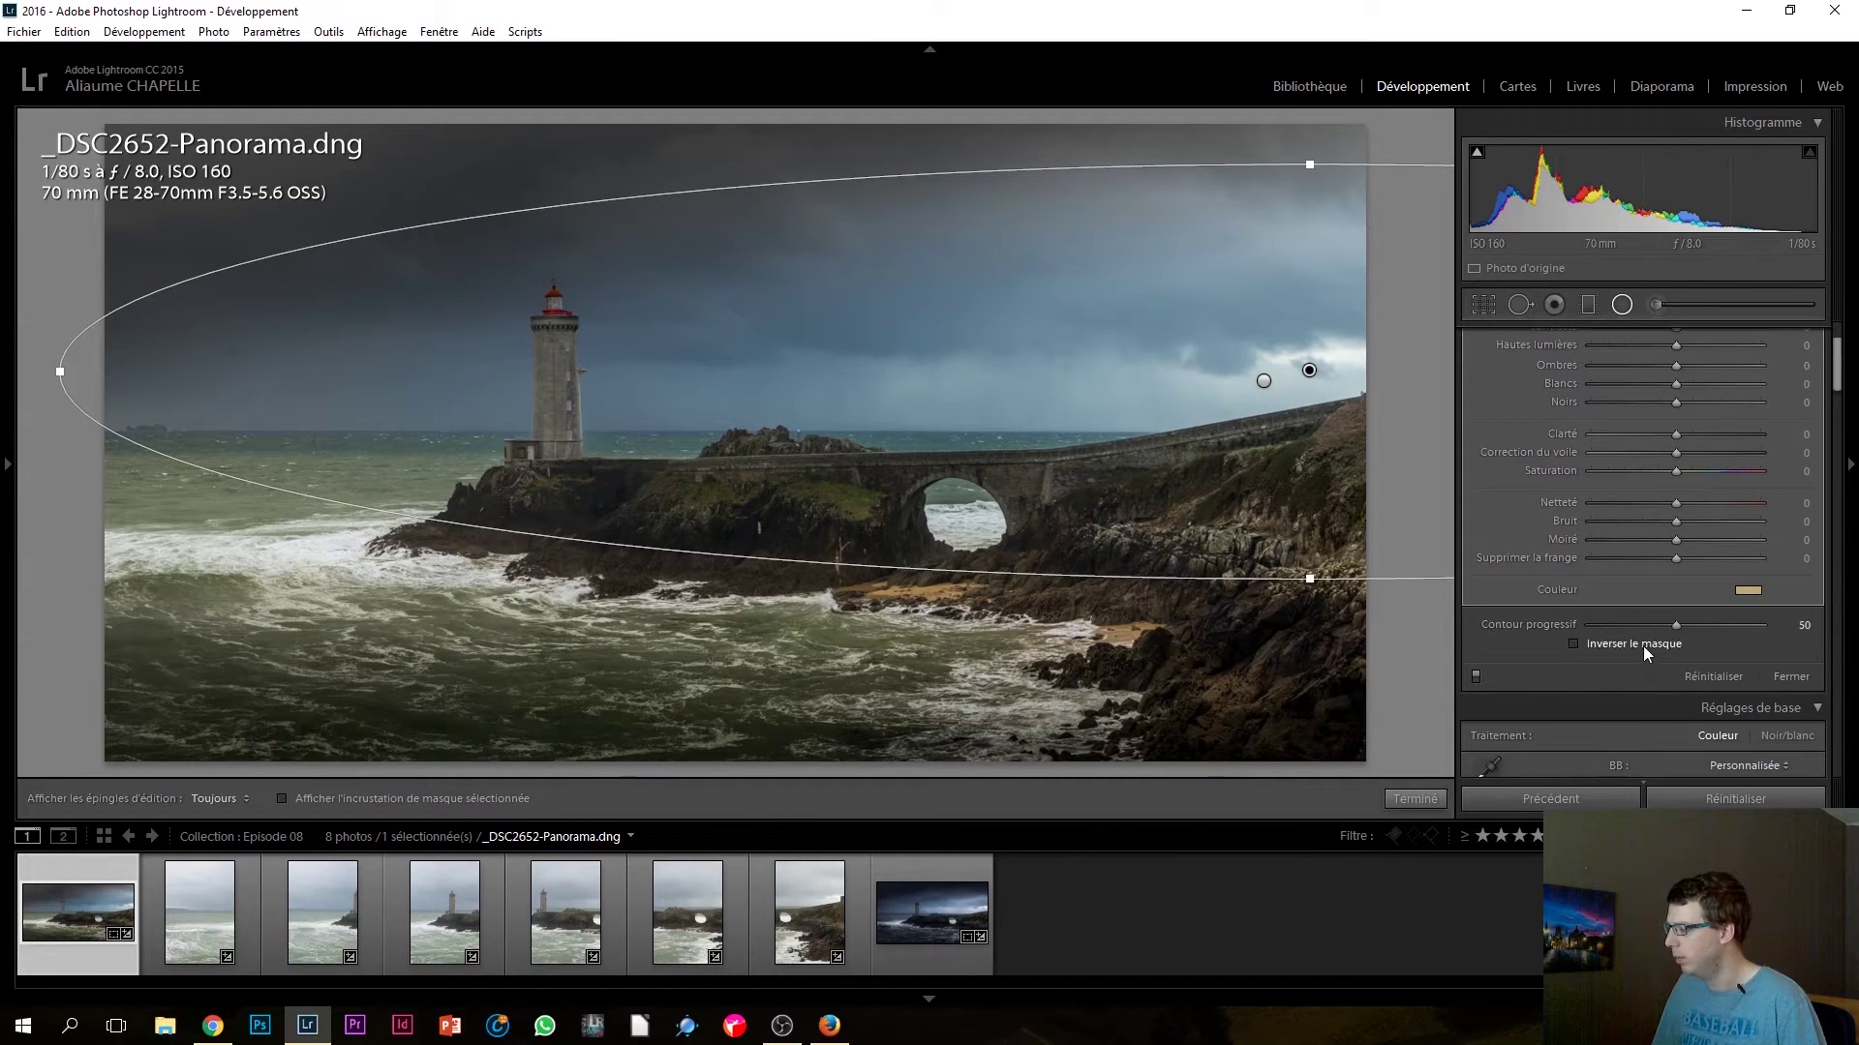
click(1644, 644)
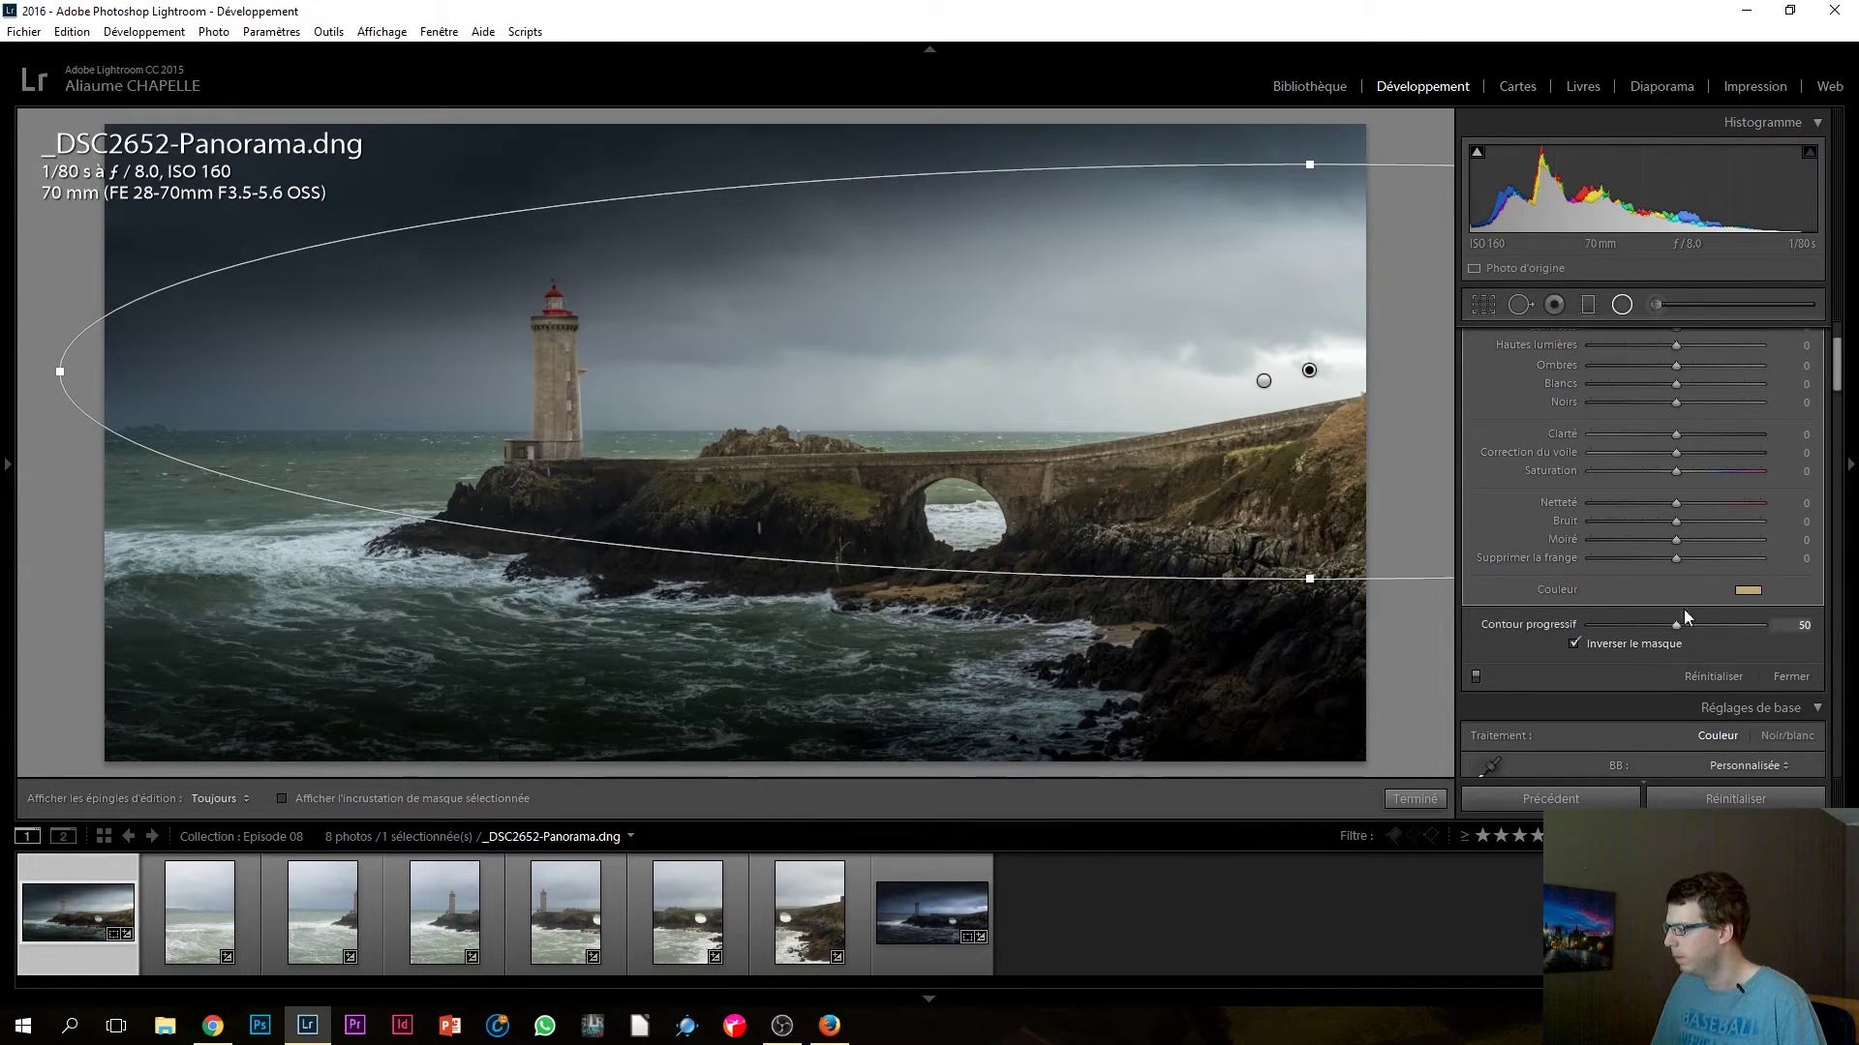
drag(1672, 626, 1804, 635)
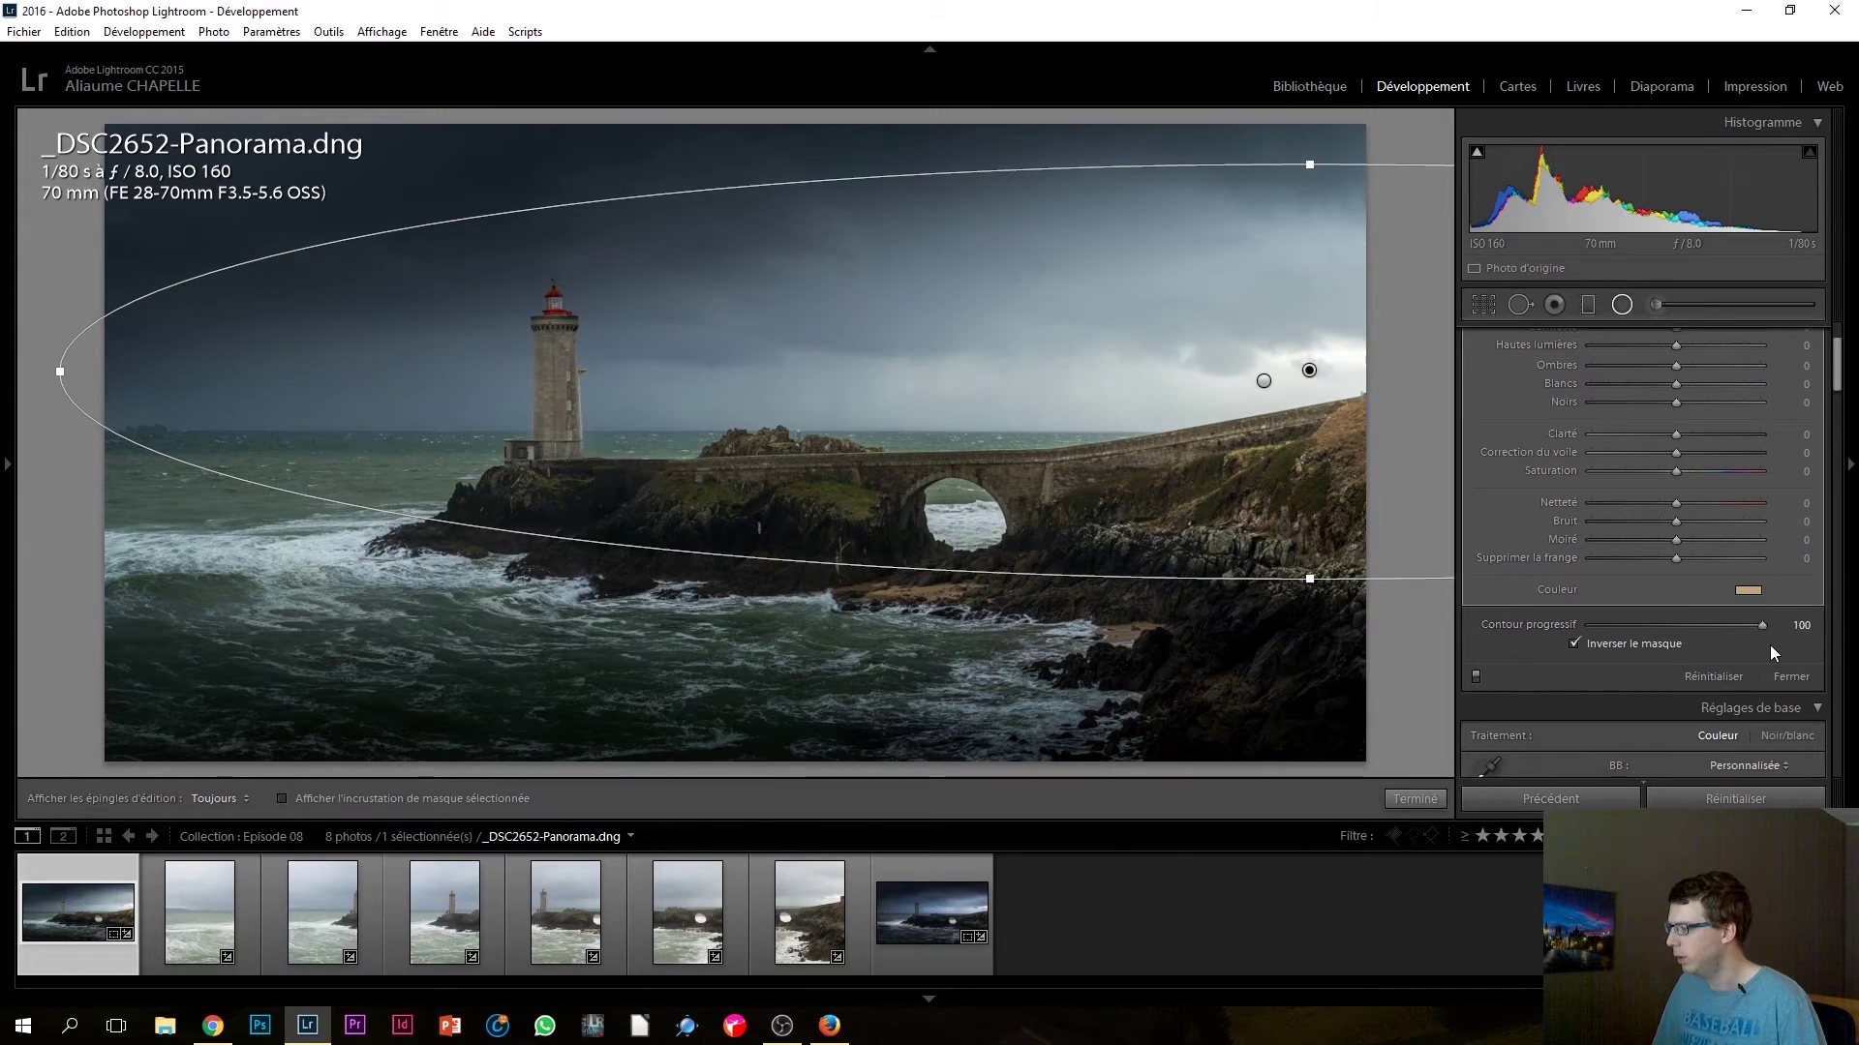
Step: Set the new radial filter's exposure to 0.46, soften its tint to a paler yellow-beige and finish editing the filter
scroll(1835, 366, up, 3)
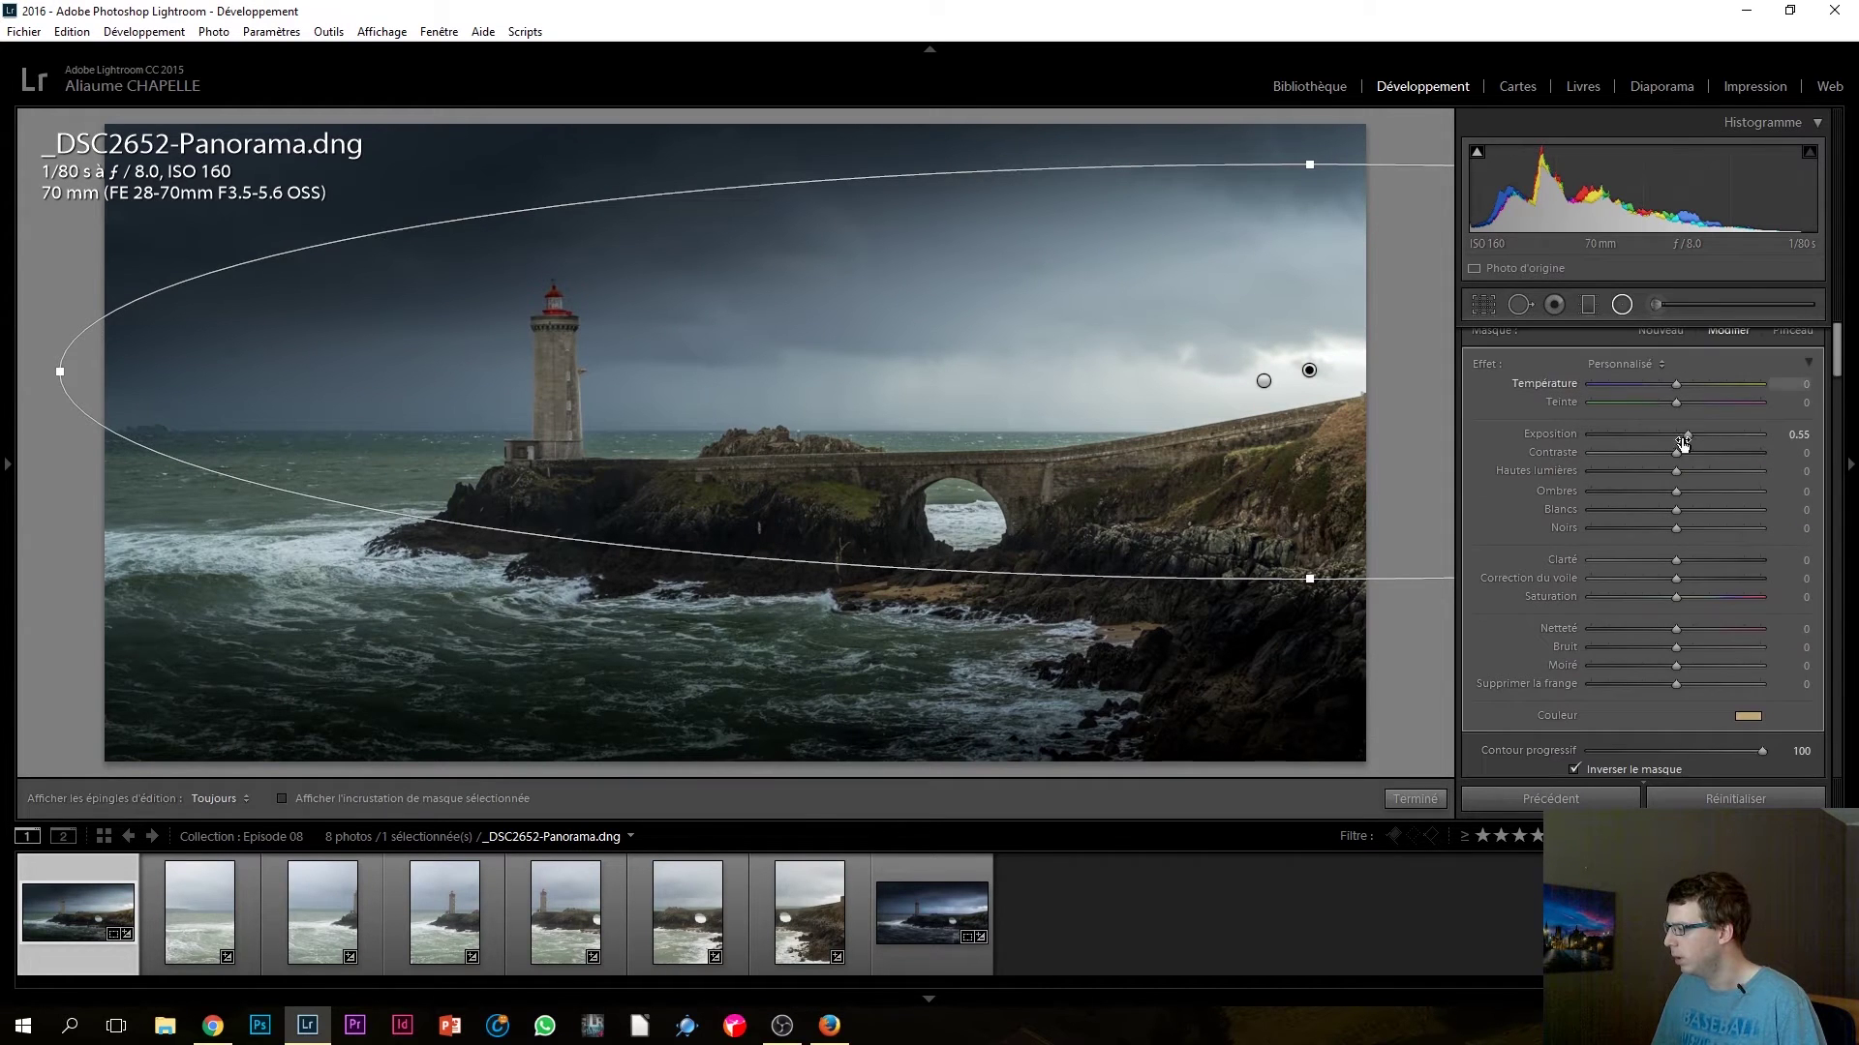
drag(1689, 436, 1690, 441)
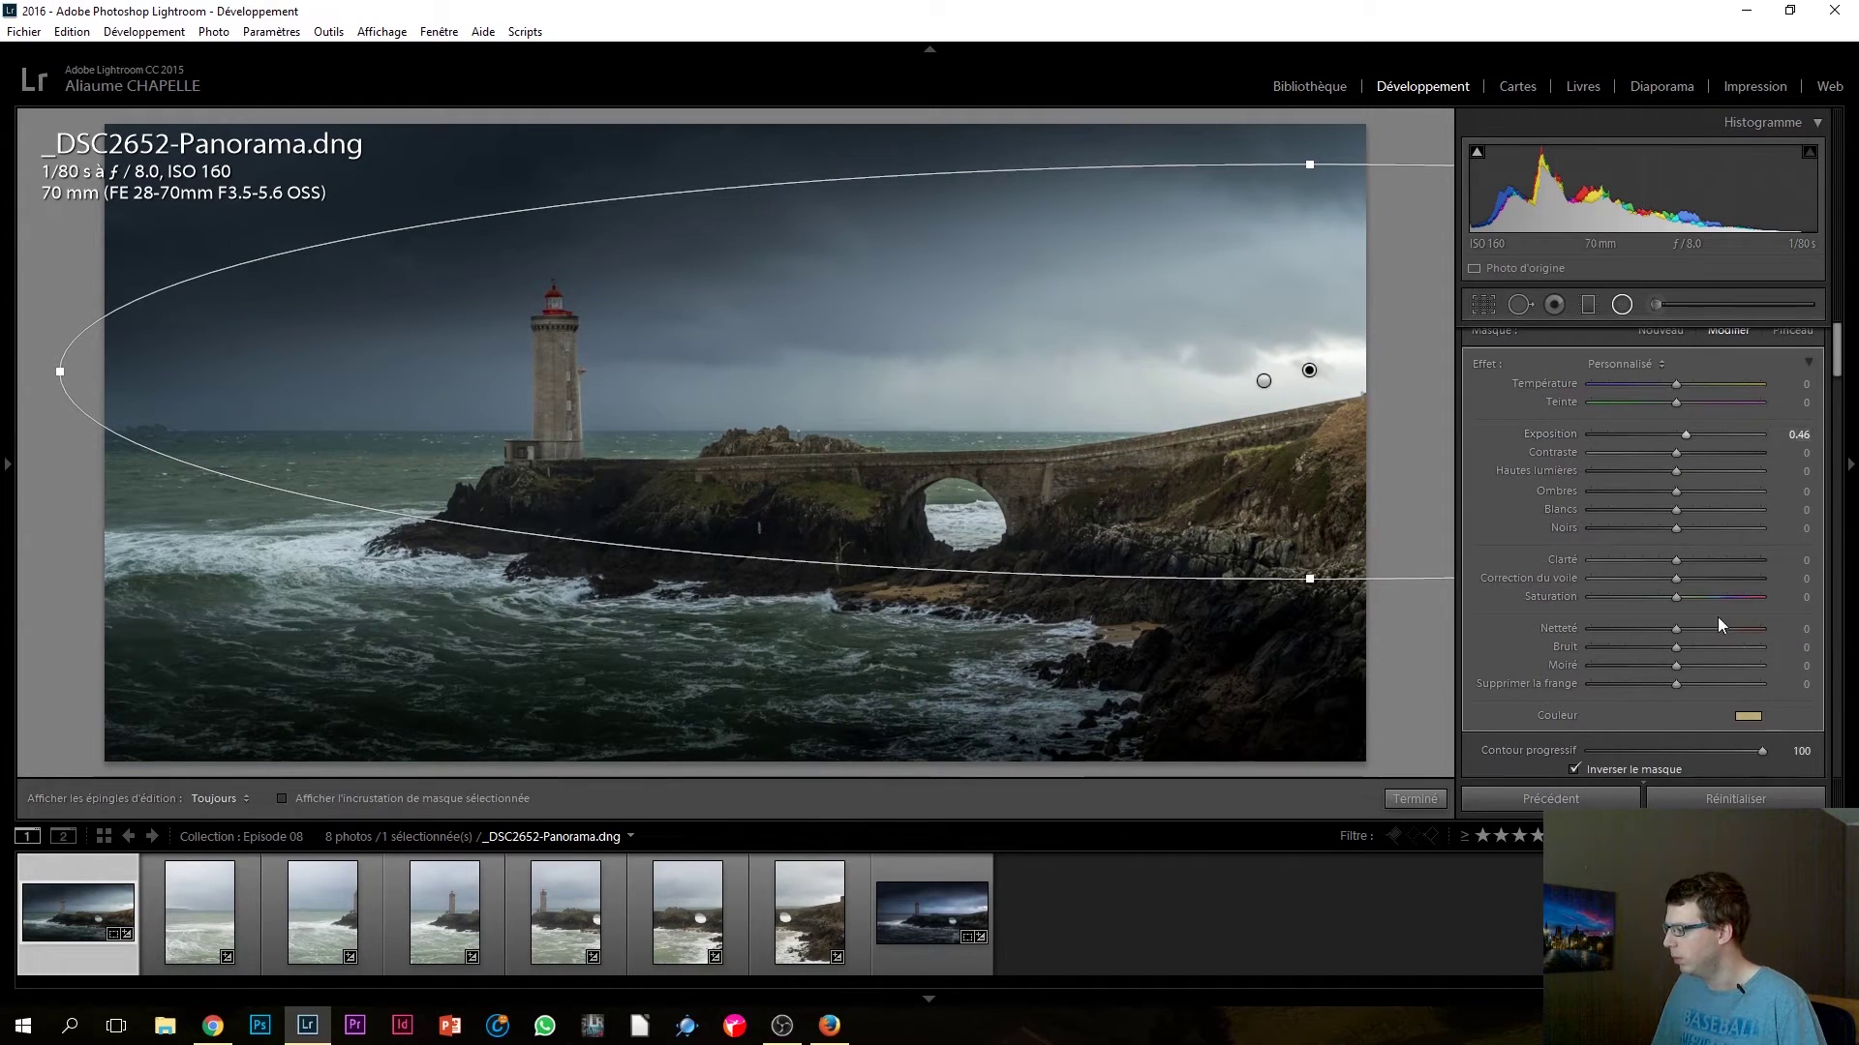
click(1749, 717)
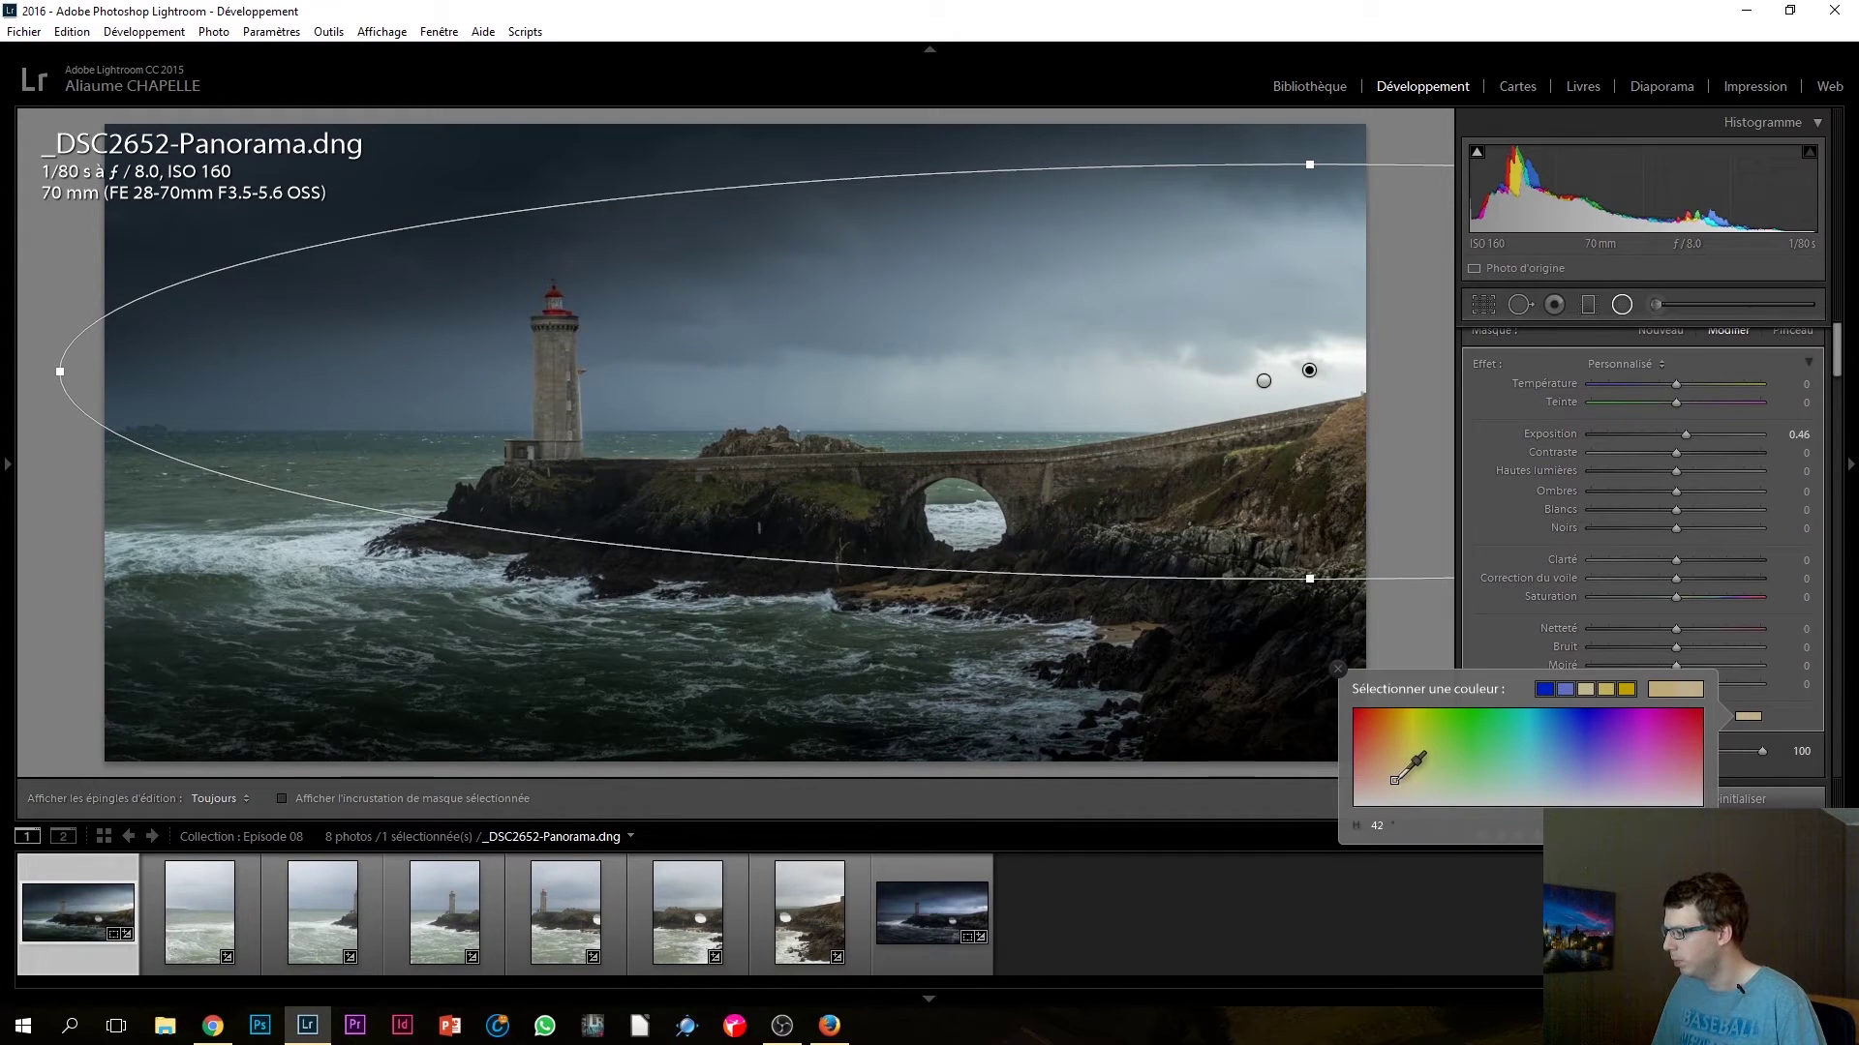
click(1340, 667)
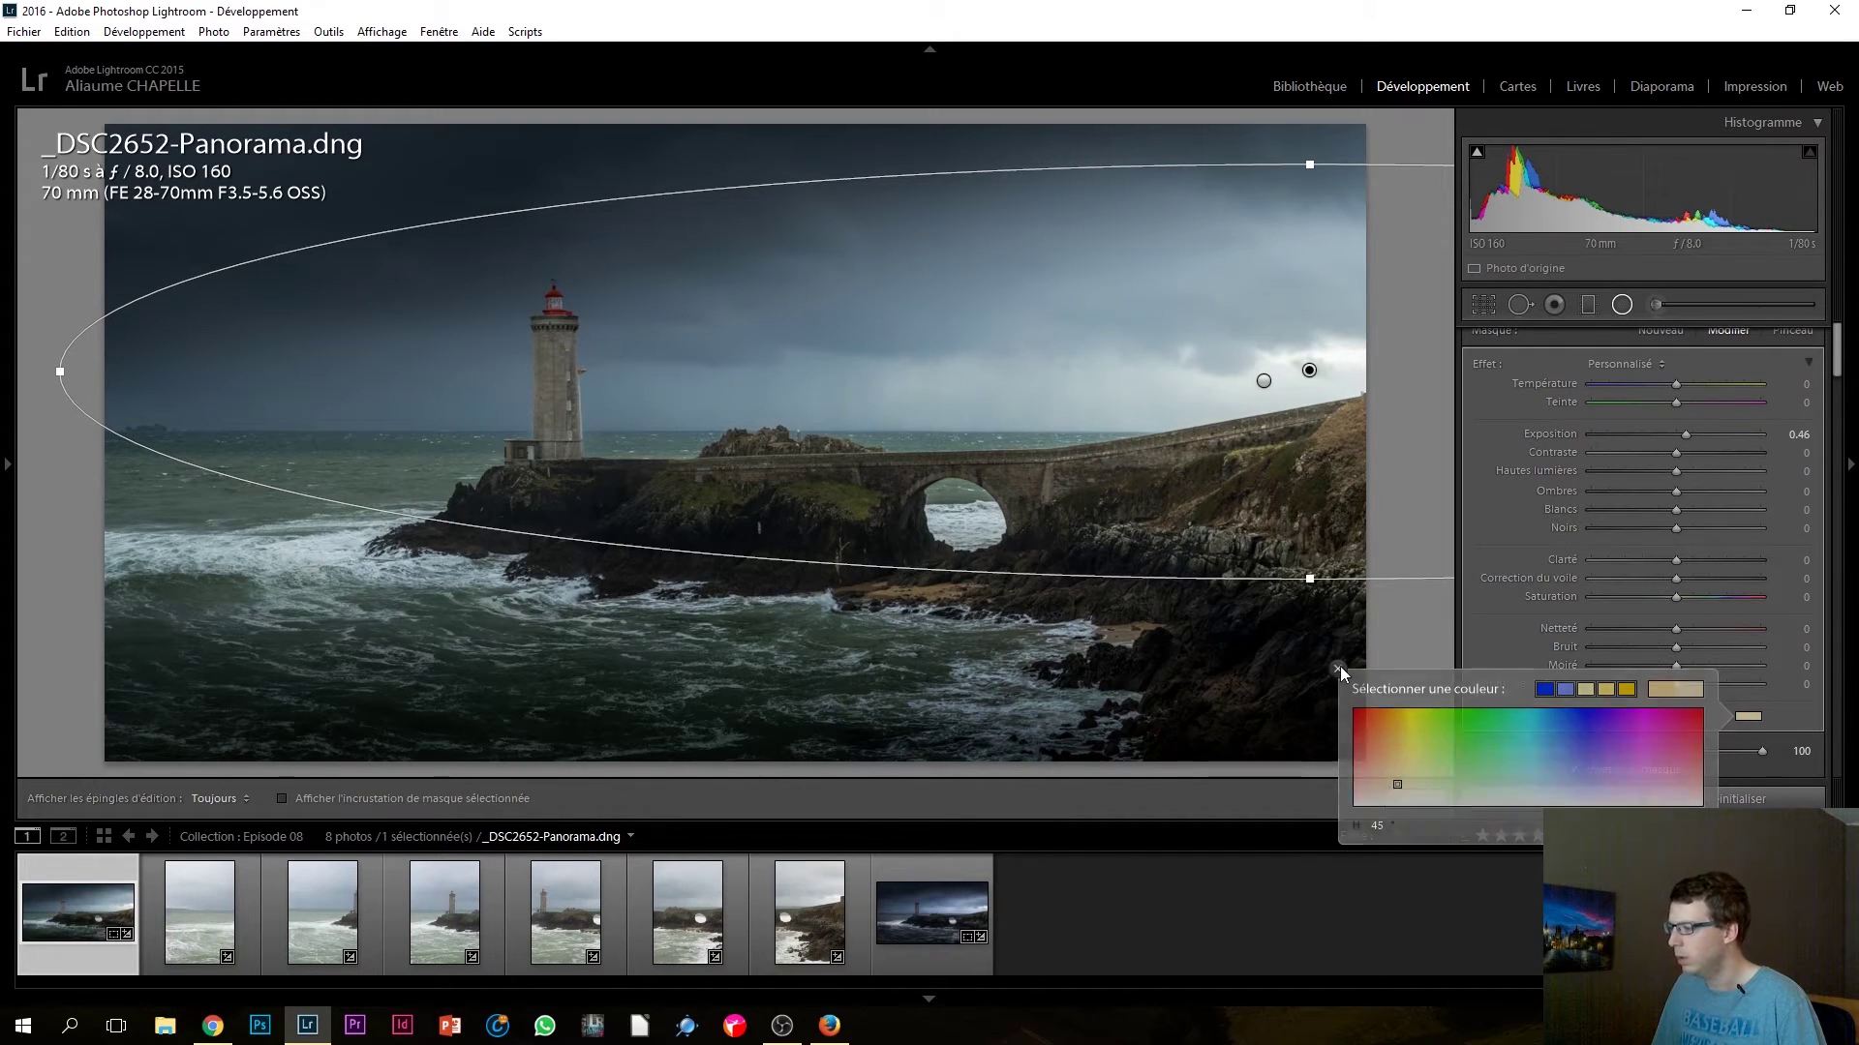
click(1407, 802)
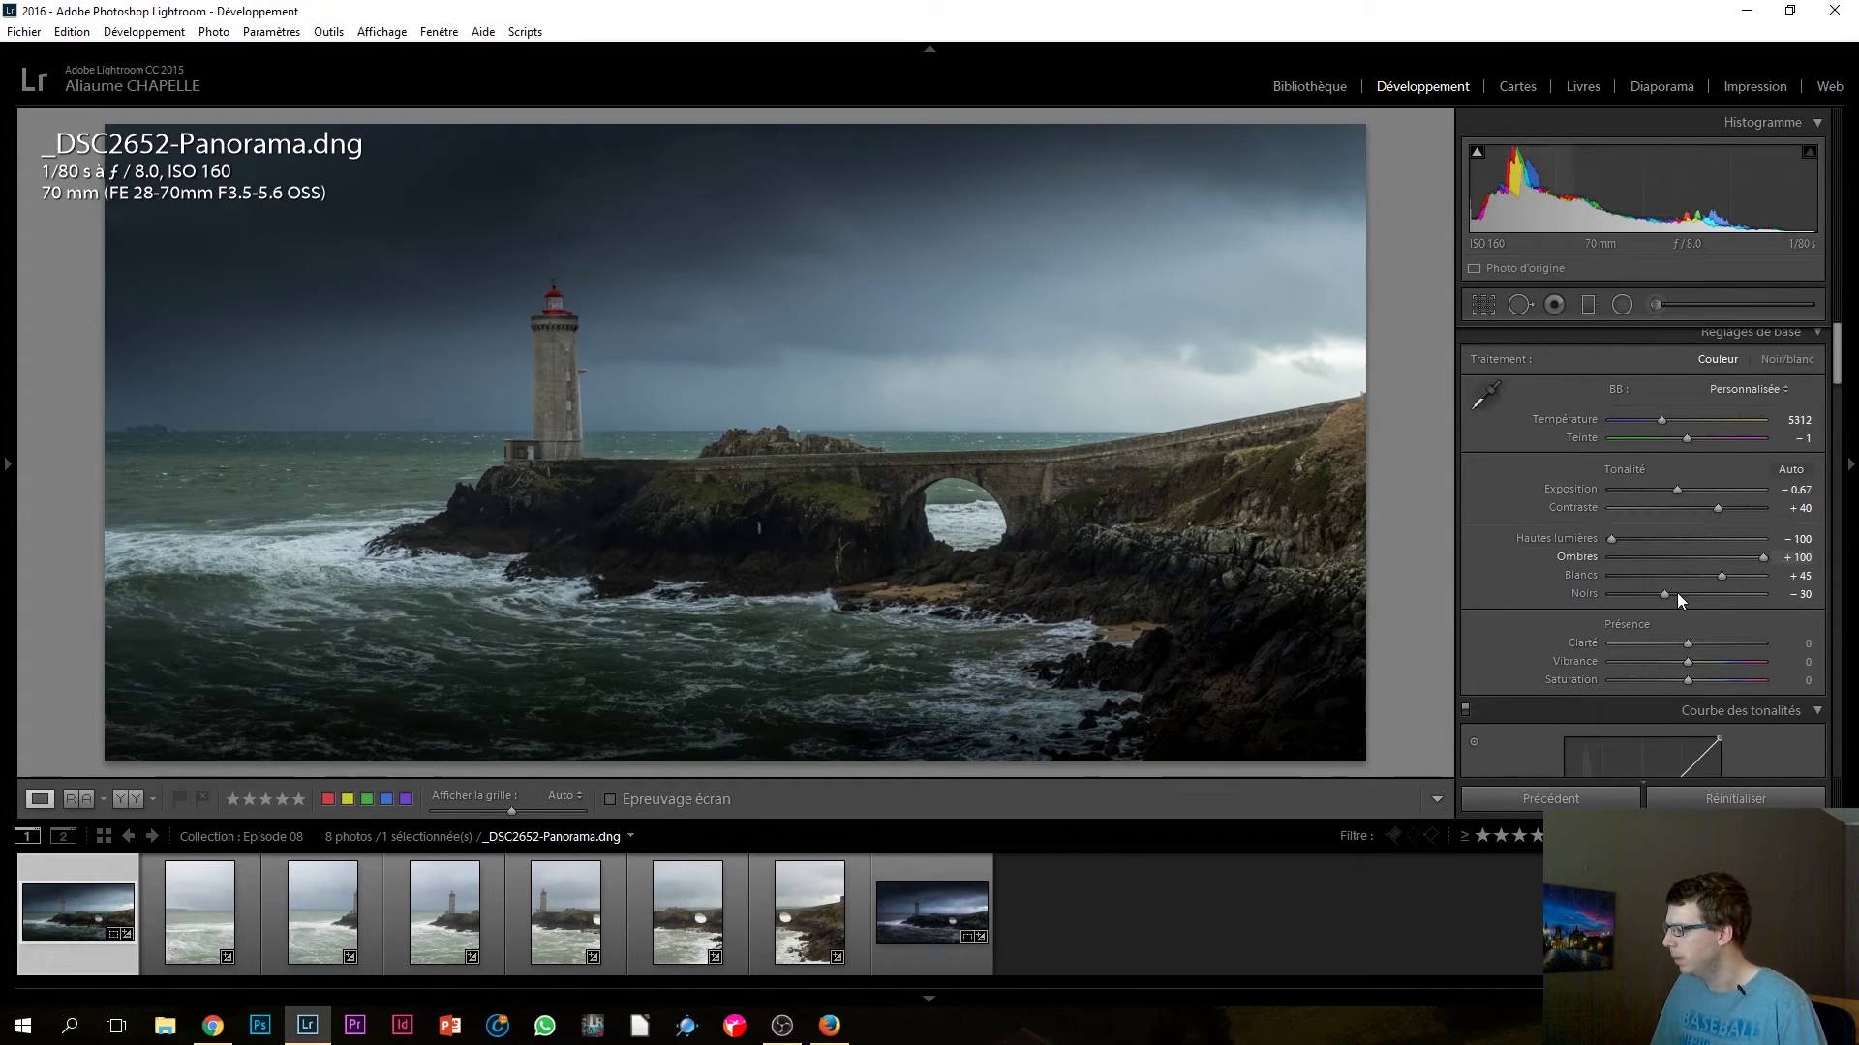
Step: Set the global clarity to +30 and the global exposure to -0.99
click(1716, 644)
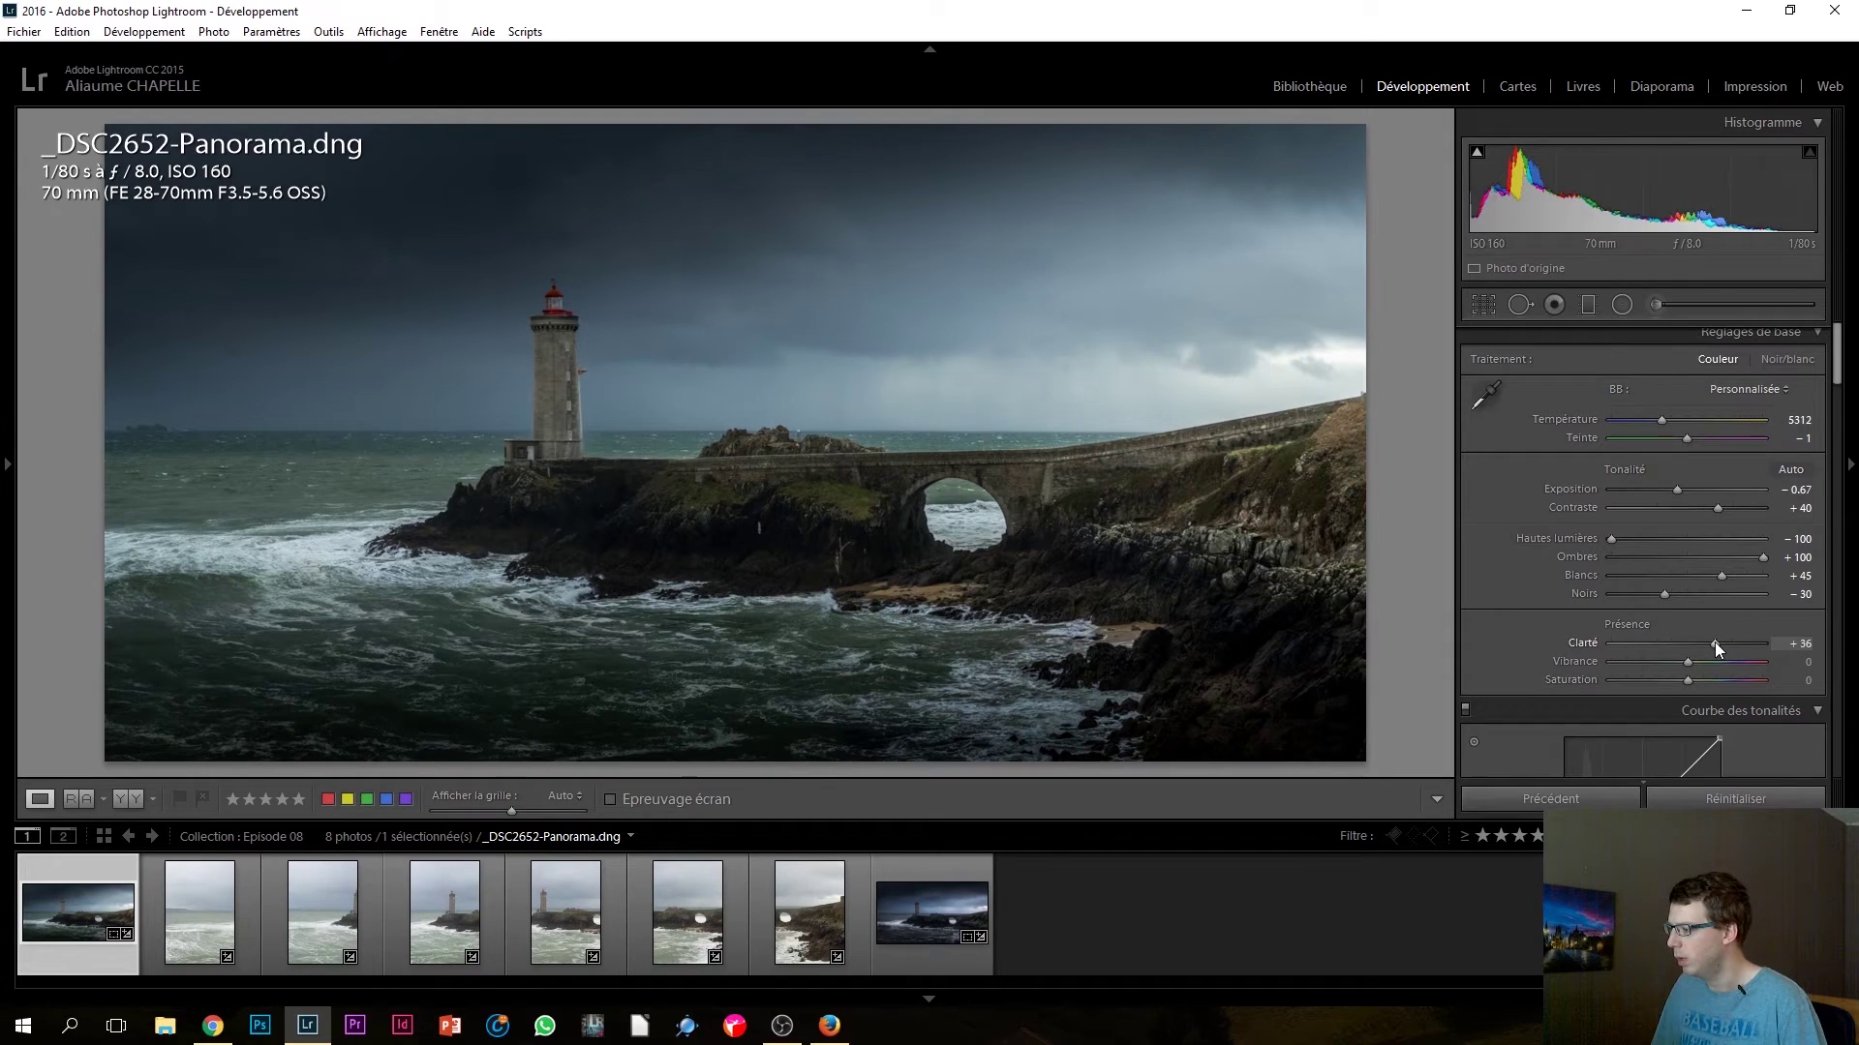
drag(1713, 647, 1710, 646)
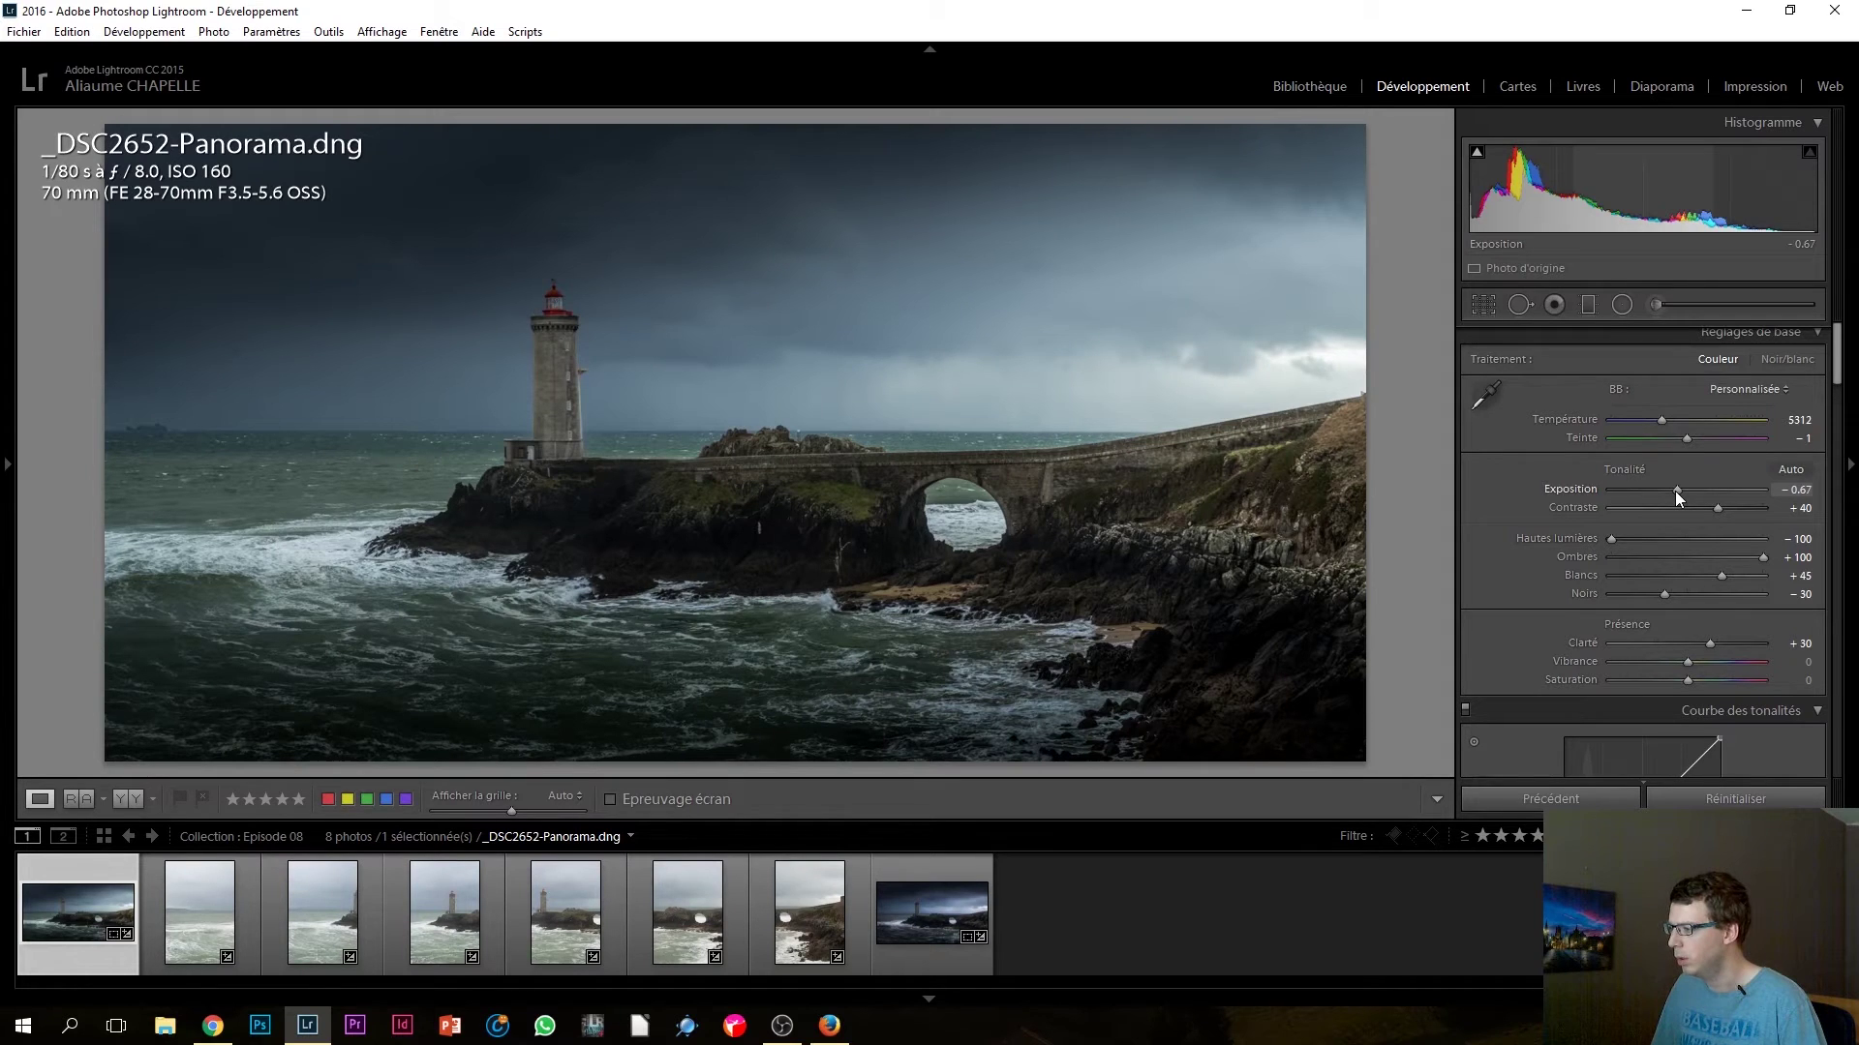
drag(1675, 491, 1668, 492)
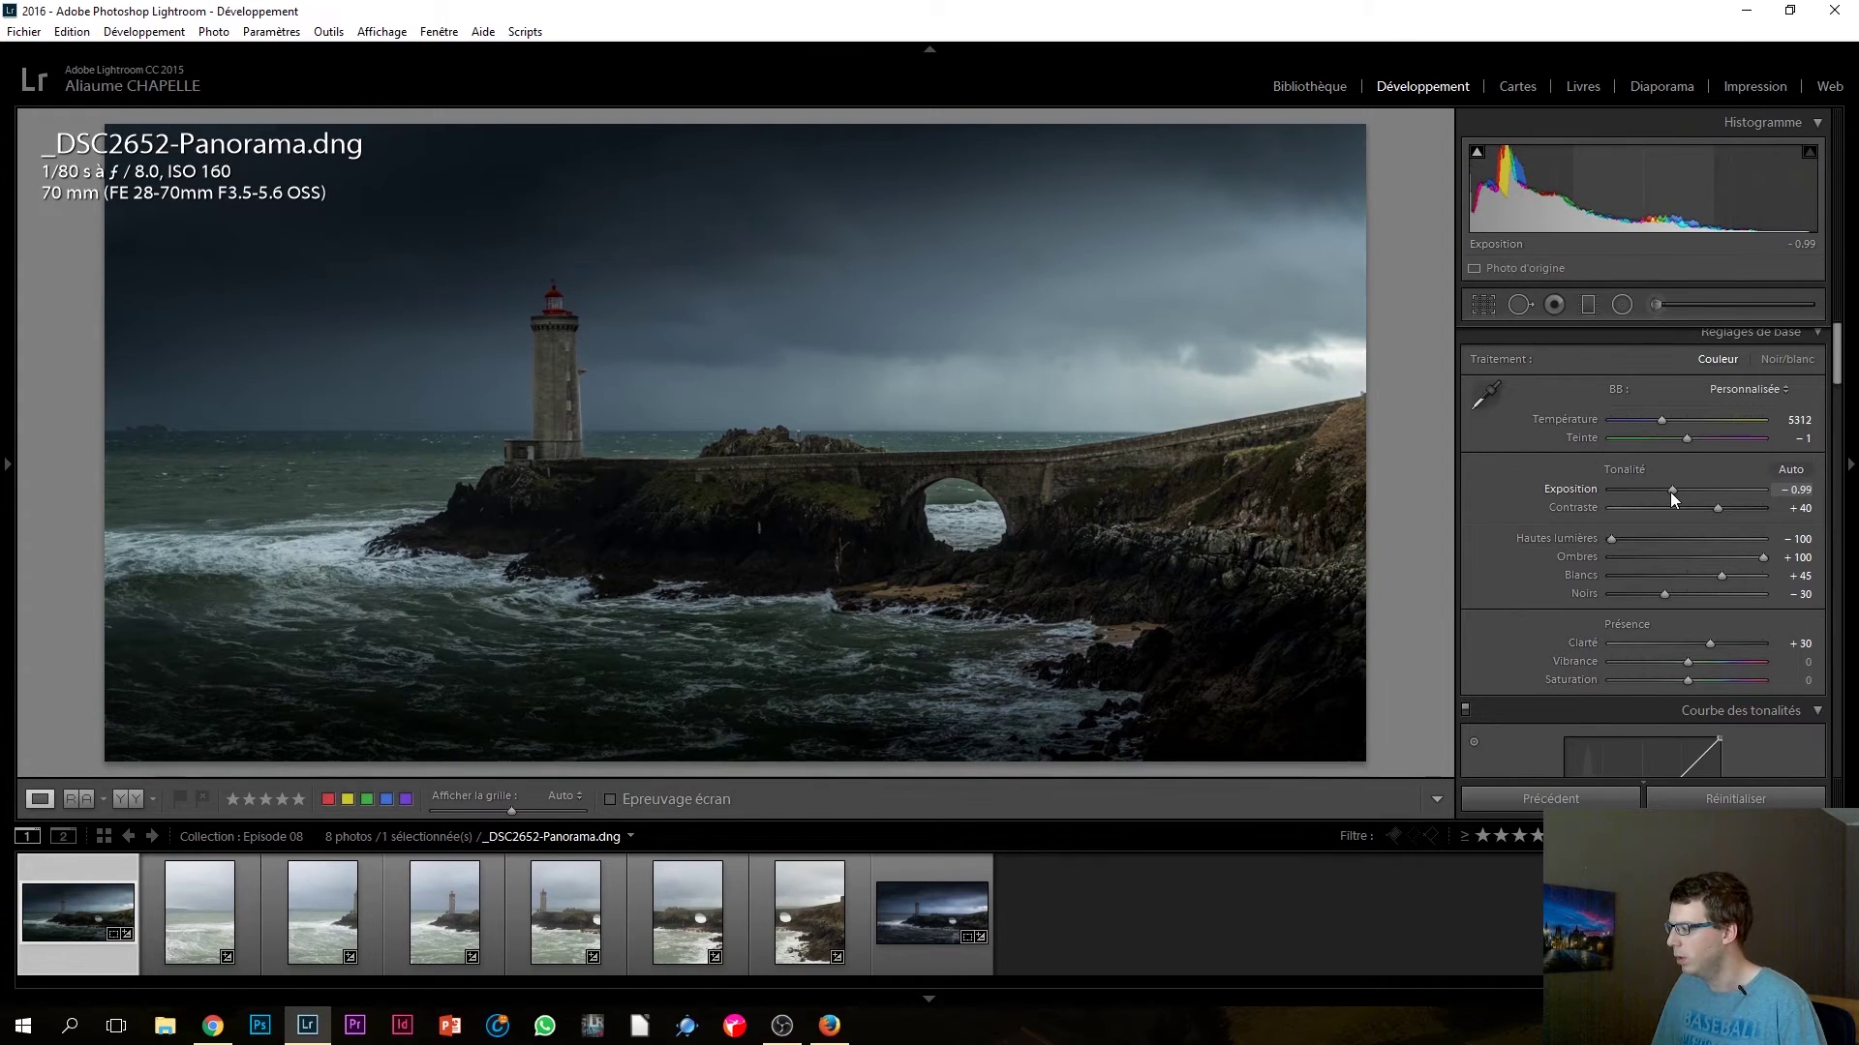
drag(1670, 492, 1671, 492)
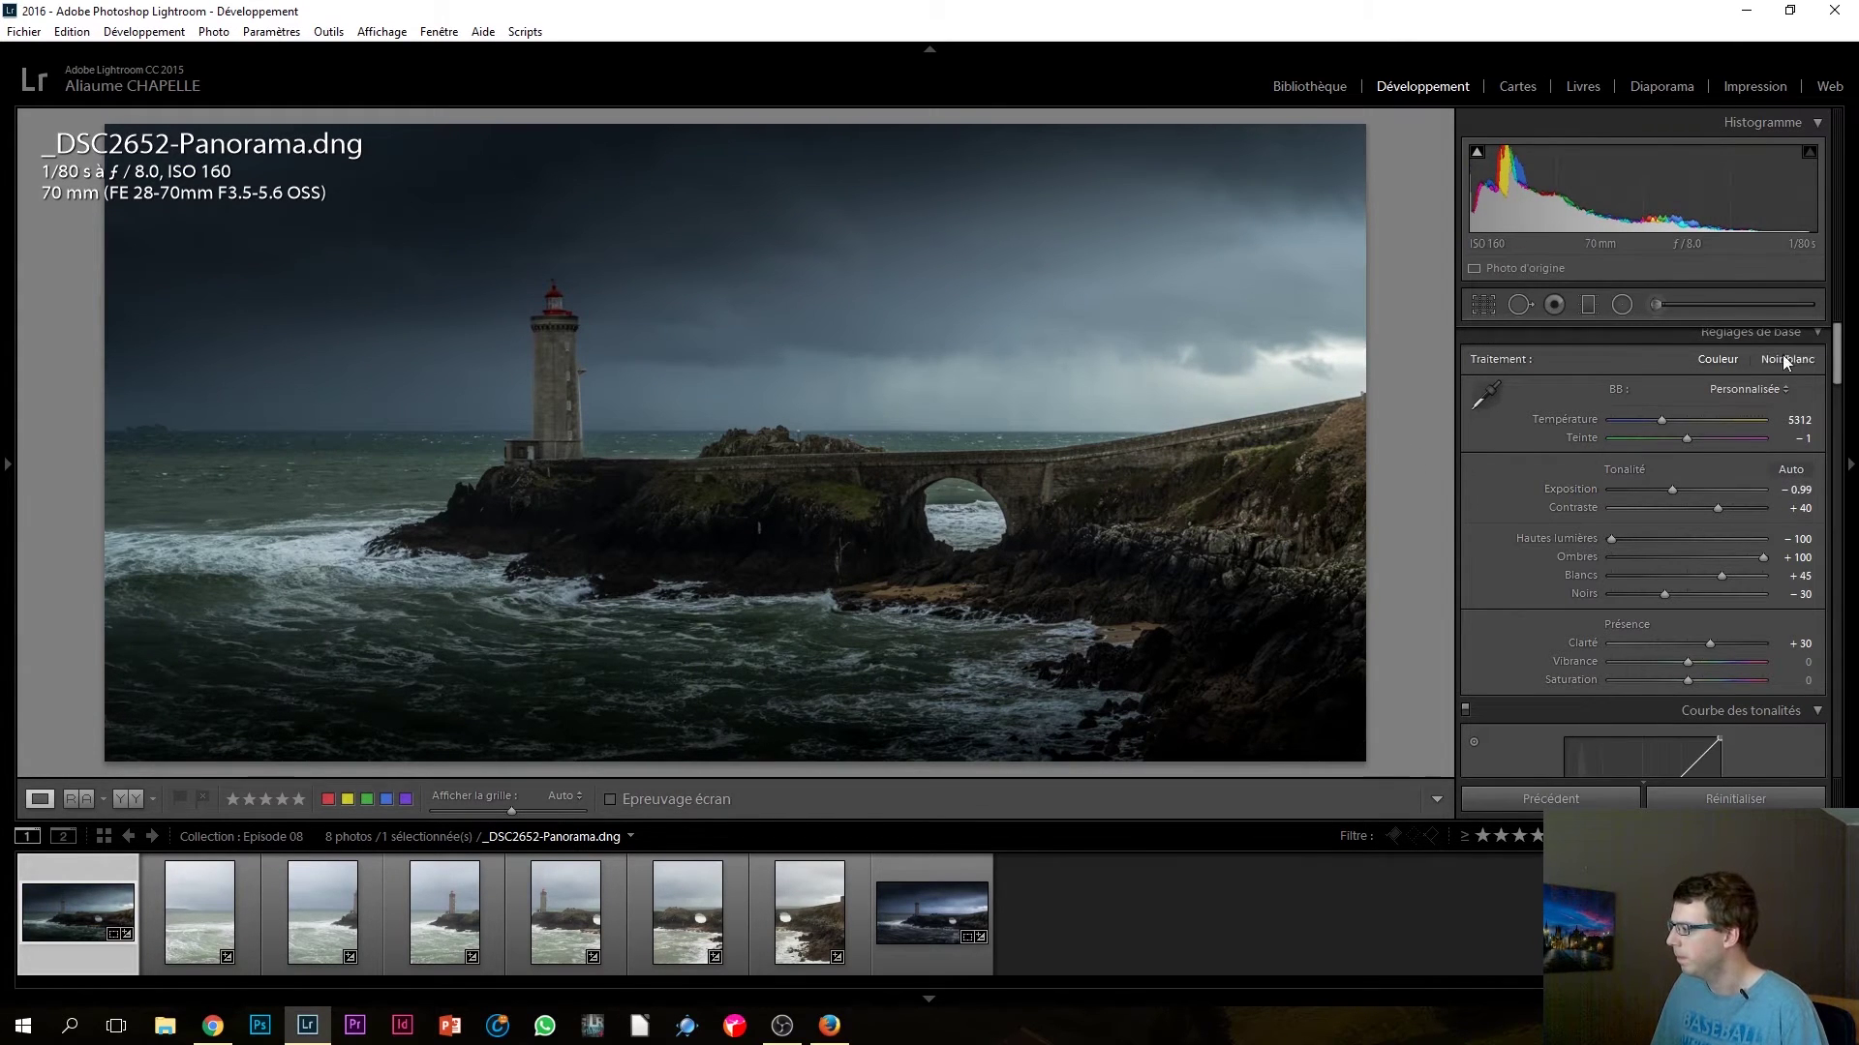
Step: Set the red luminance to +83, the red saturation to +31 and the blue luminance to +28
scroll(1800, 436, down, 10)
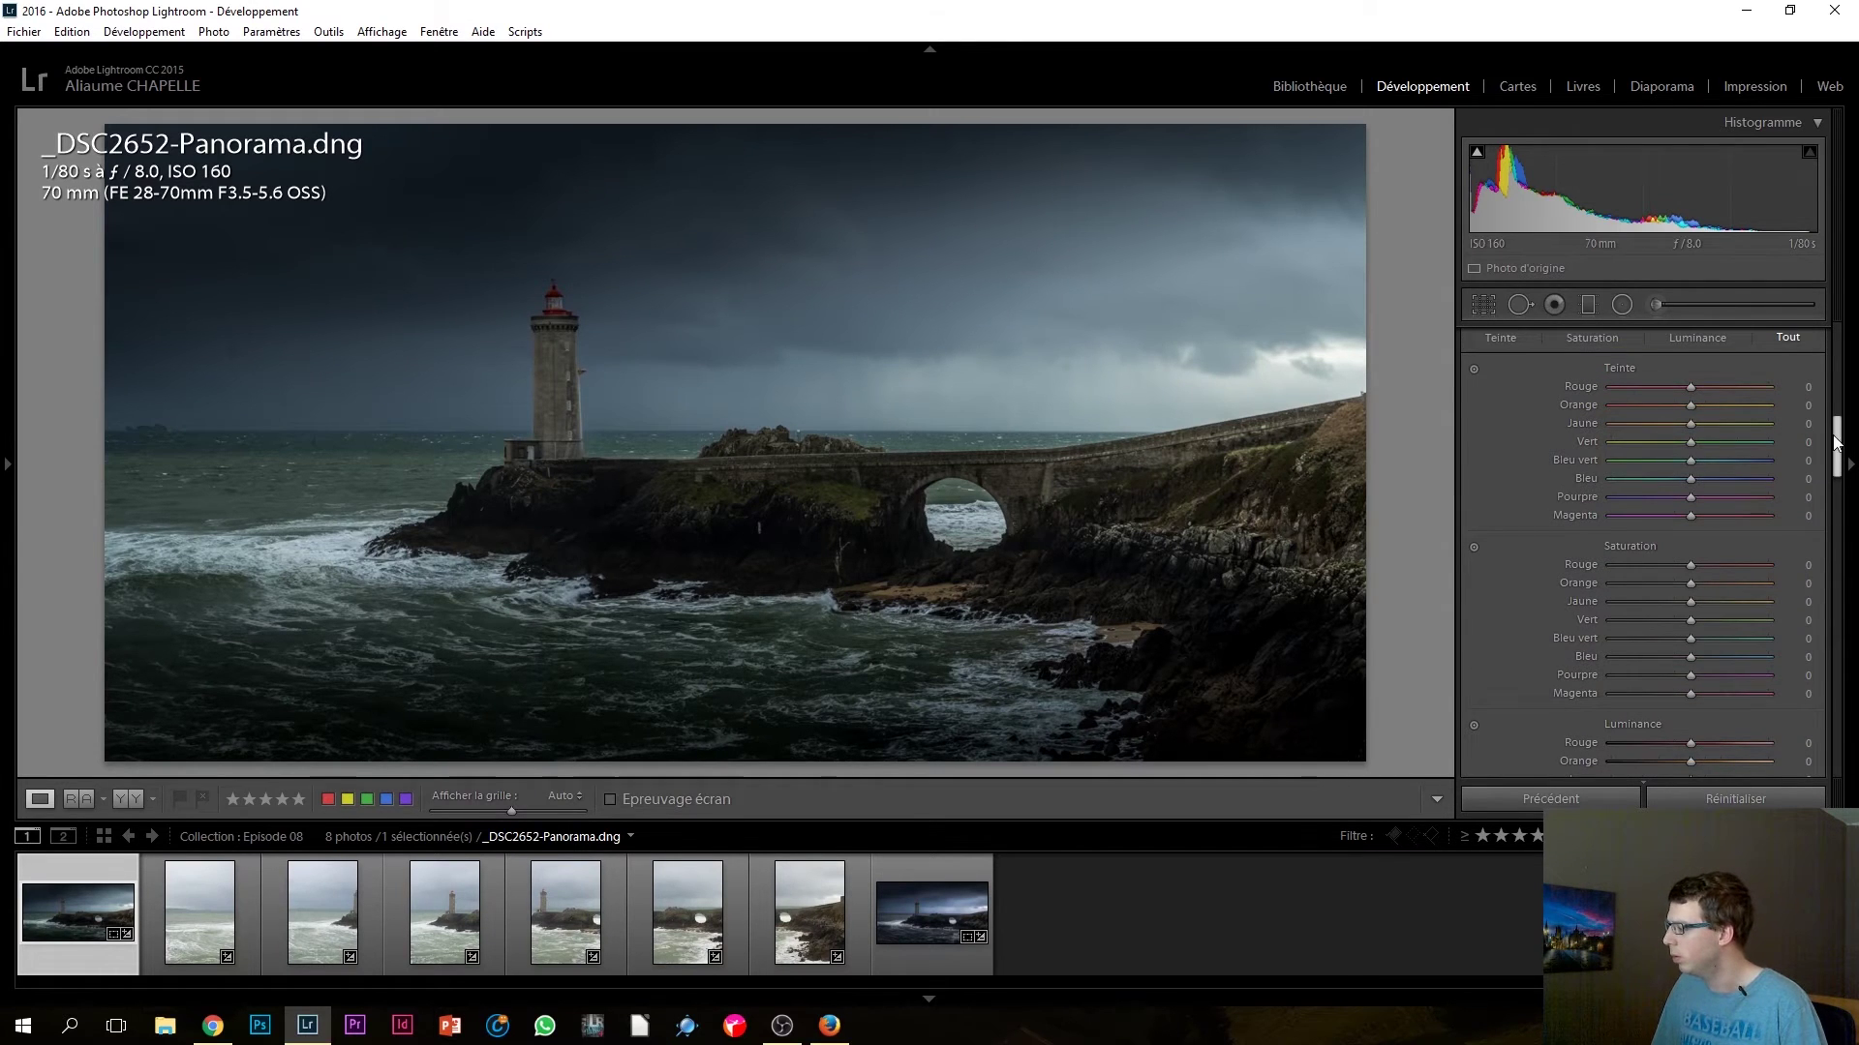
drag(1837, 443, 1832, 461)
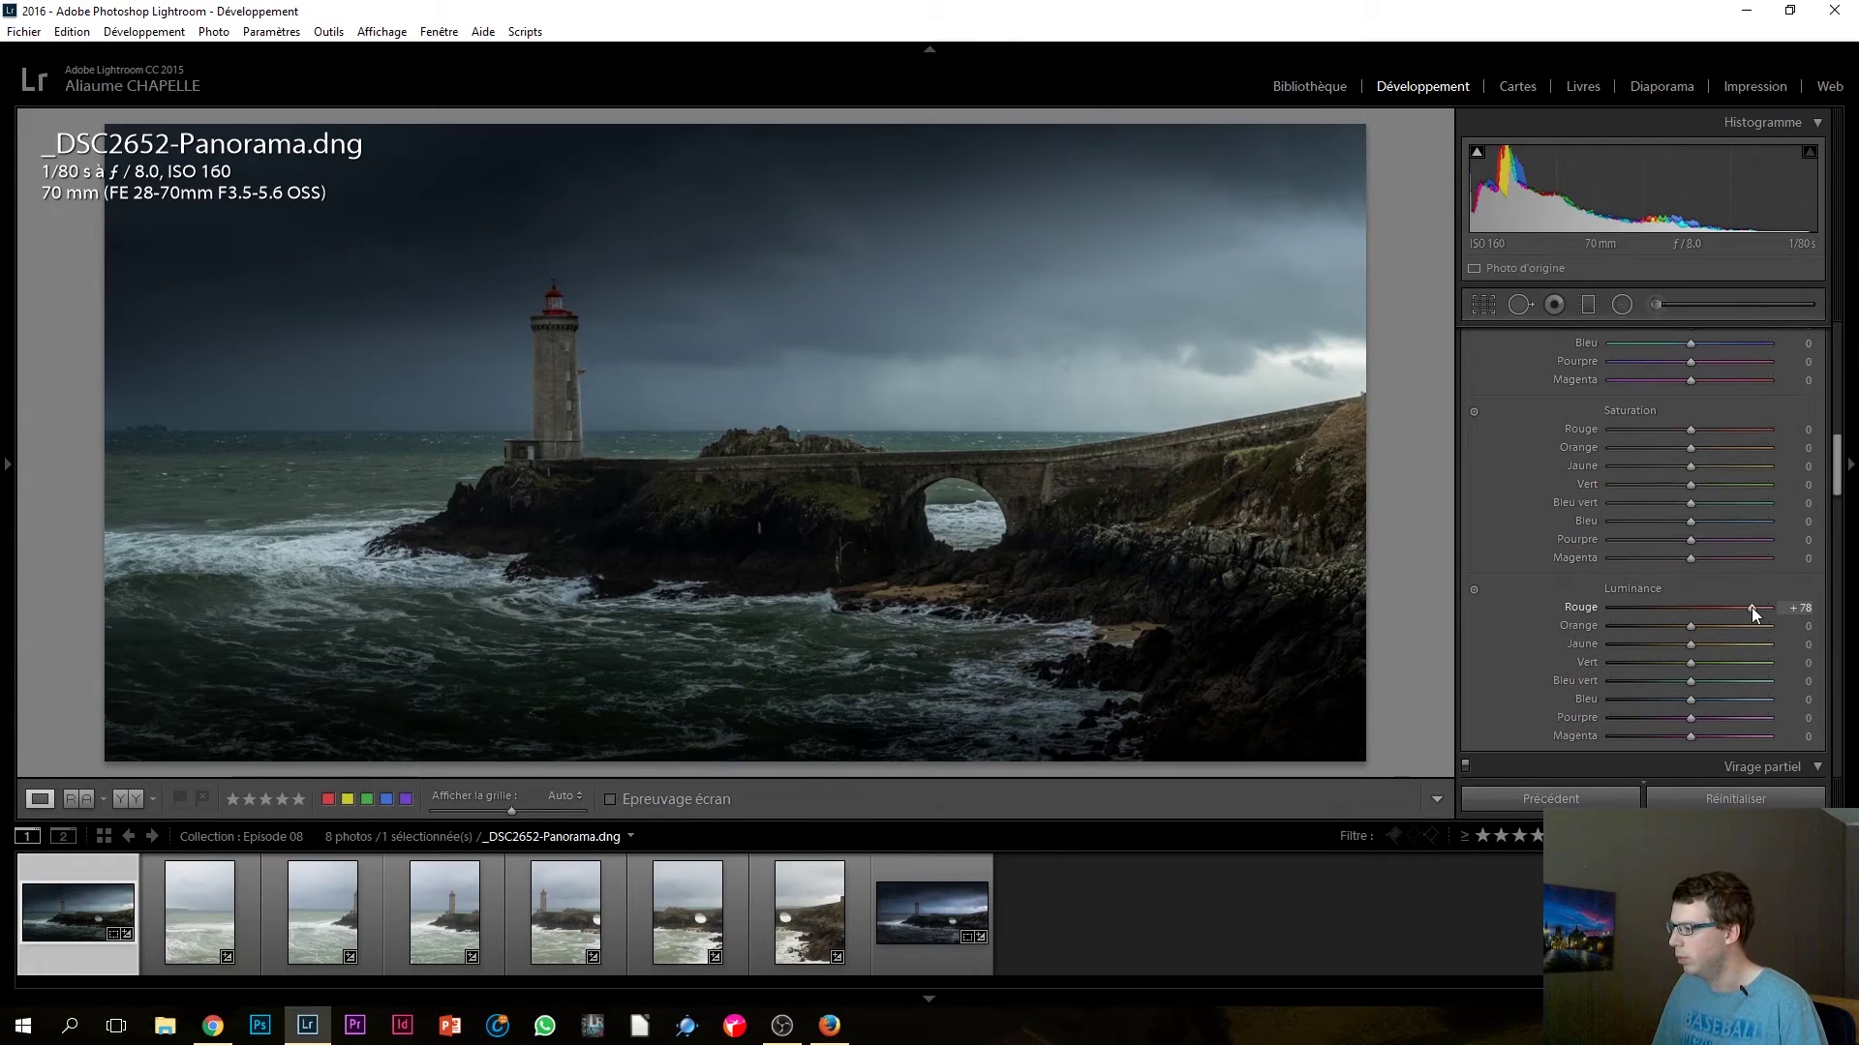
drag(1752, 607, 1756, 607)
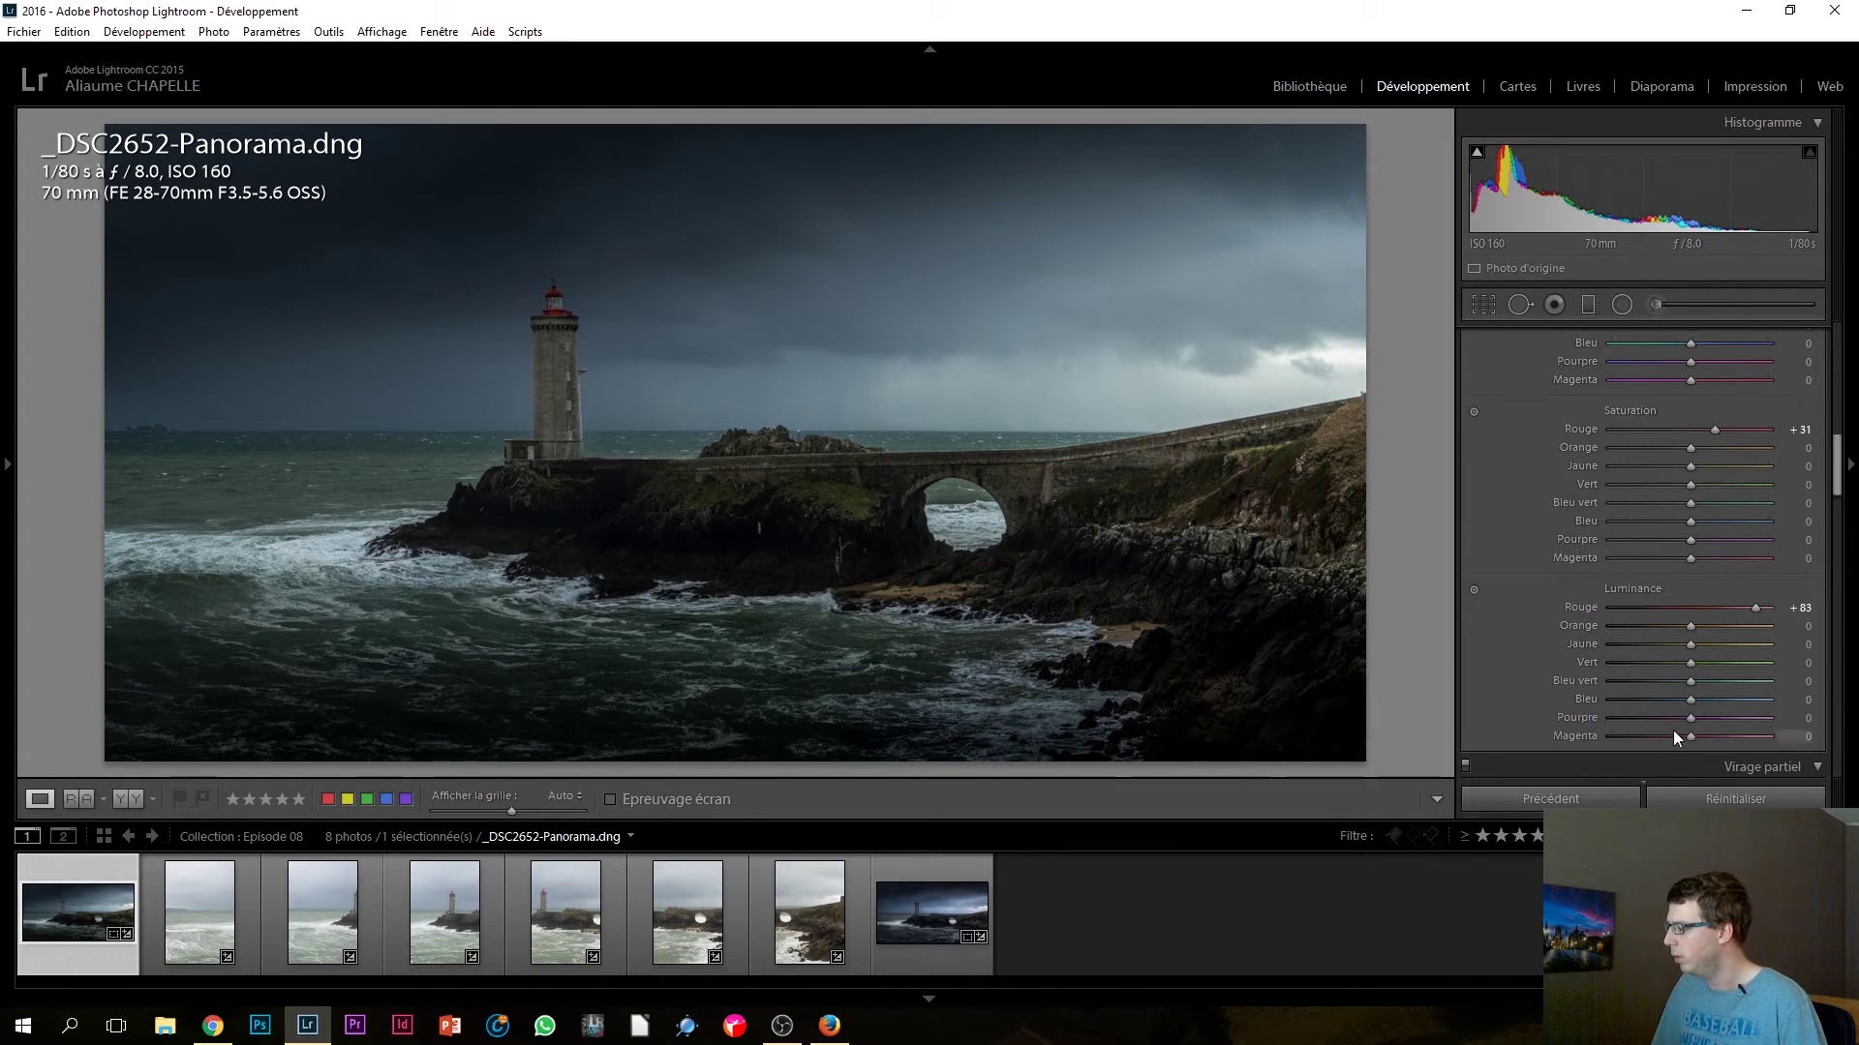
mouse_move(1687, 697)
mouse_down()
mouse_move(1728, 700)
mouse_move(1640, 701)
mouse_move(1710, 693)
mouse_up()
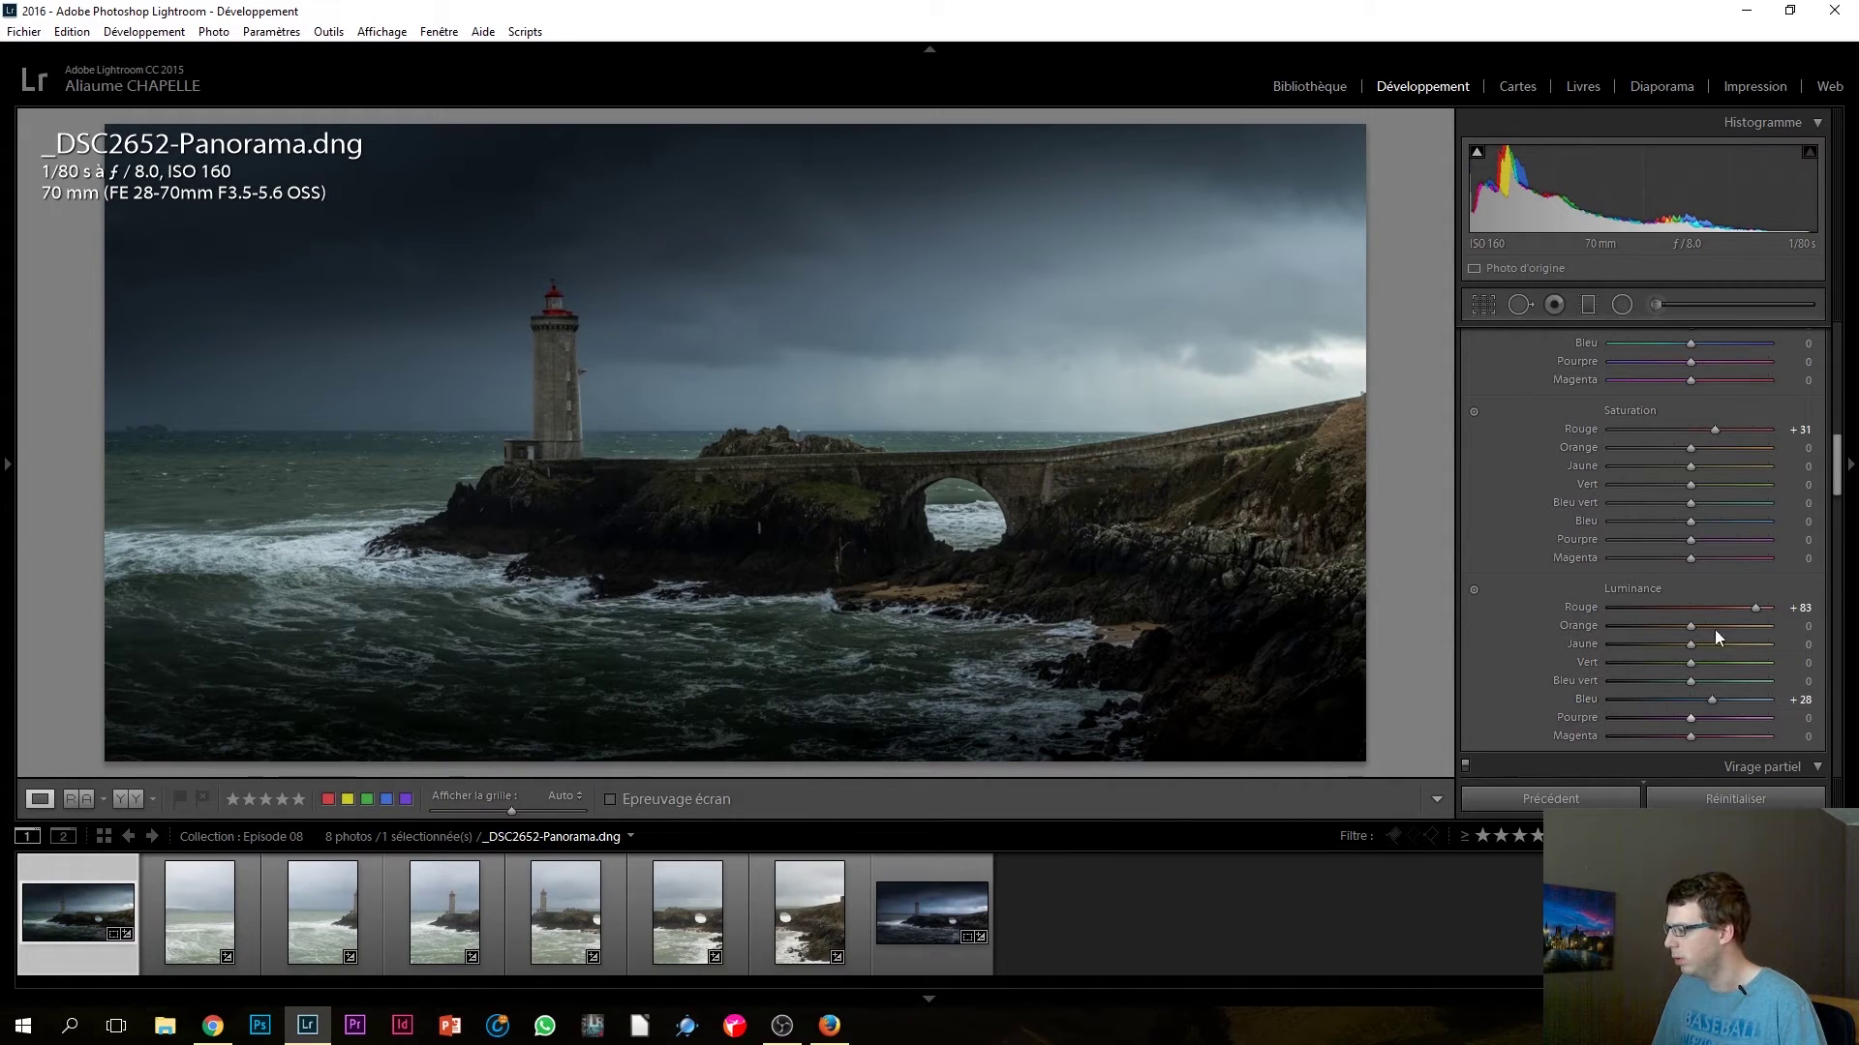
Step: Set the blue saturation to -17, yellow to -19 and orange to -17, and shift the aqua hue to +69
drag(1690, 523, 1676, 519)
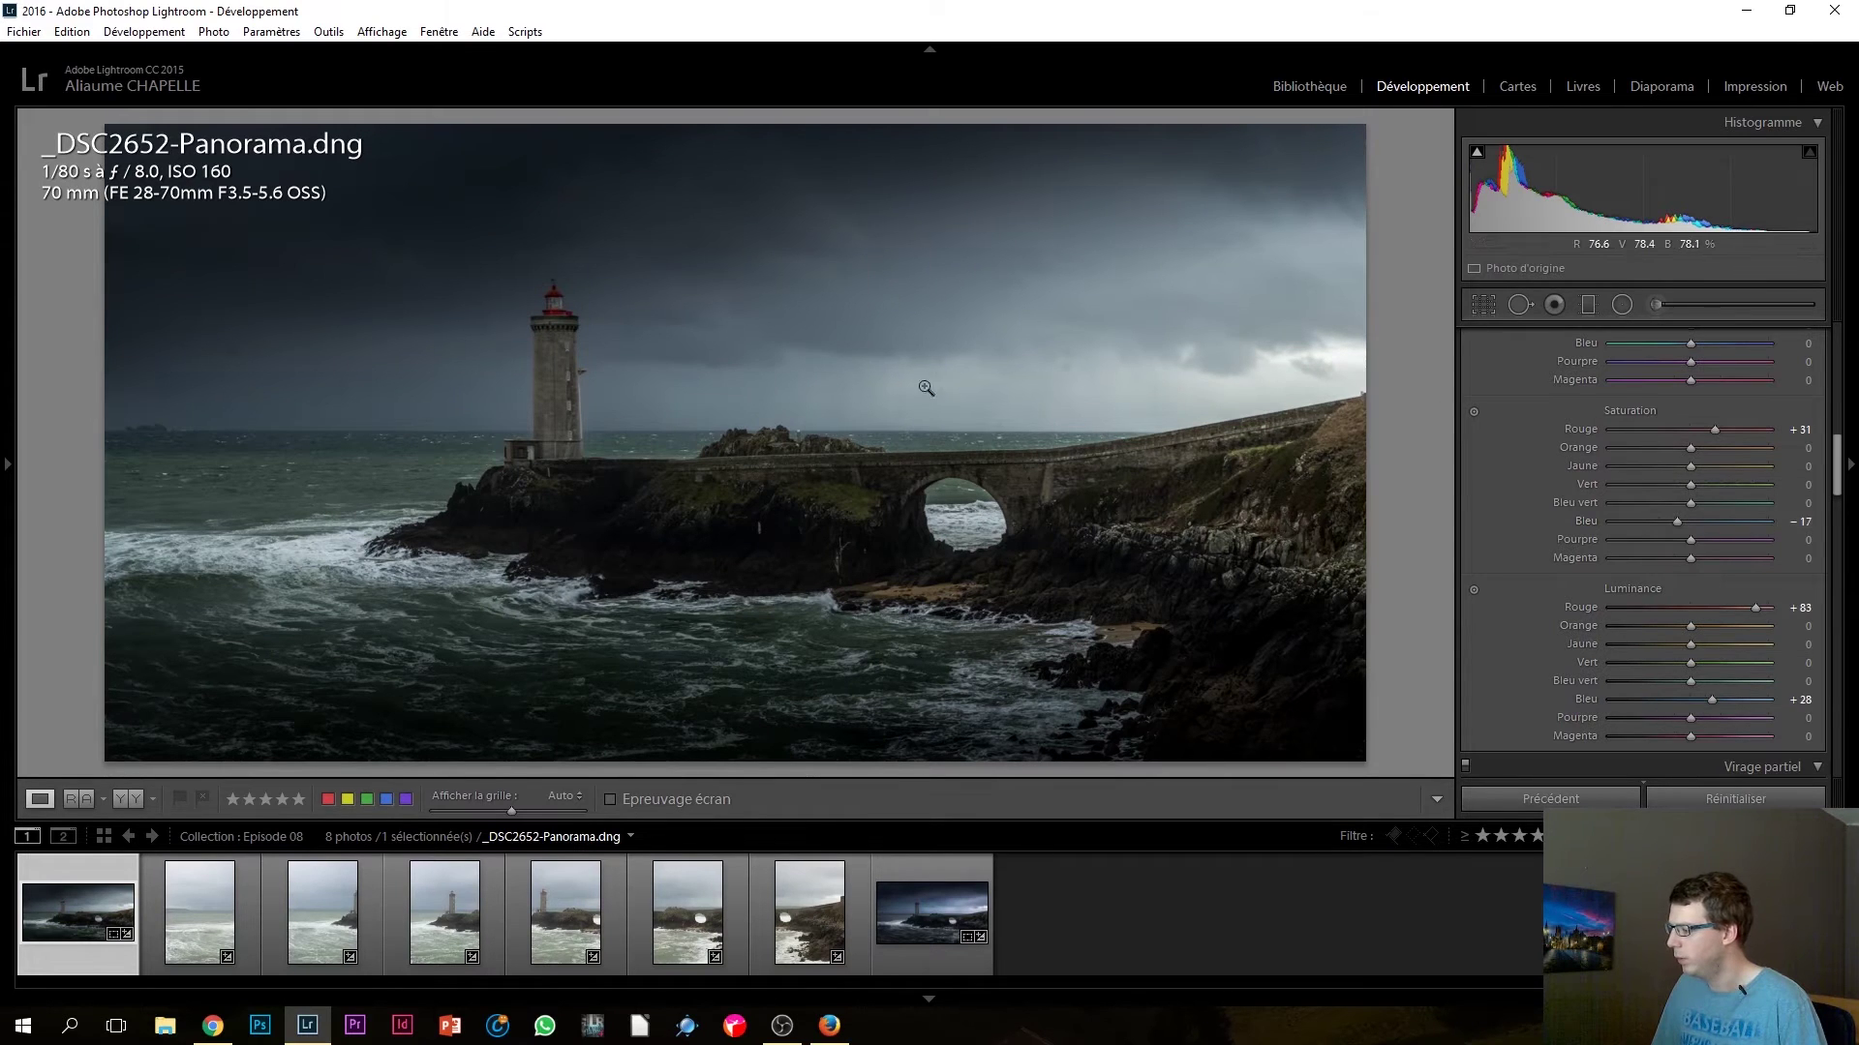
click(1675, 467)
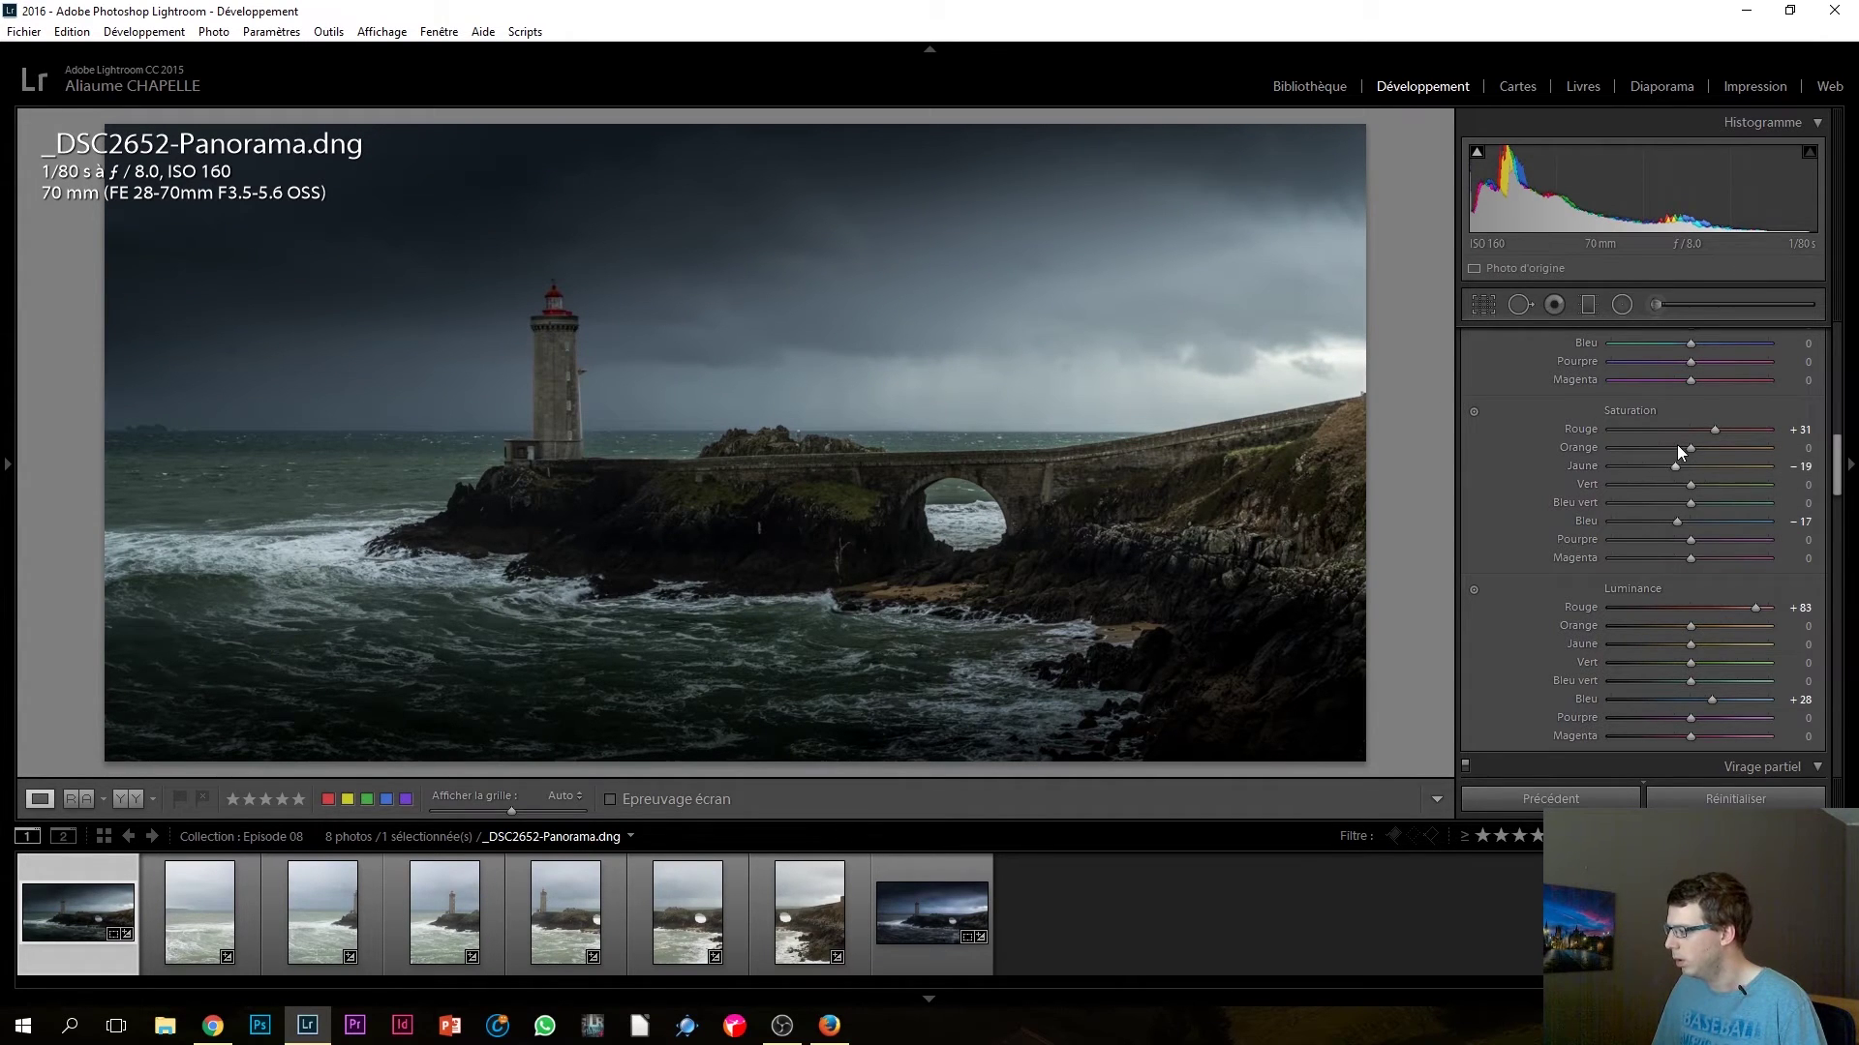
click(1677, 447)
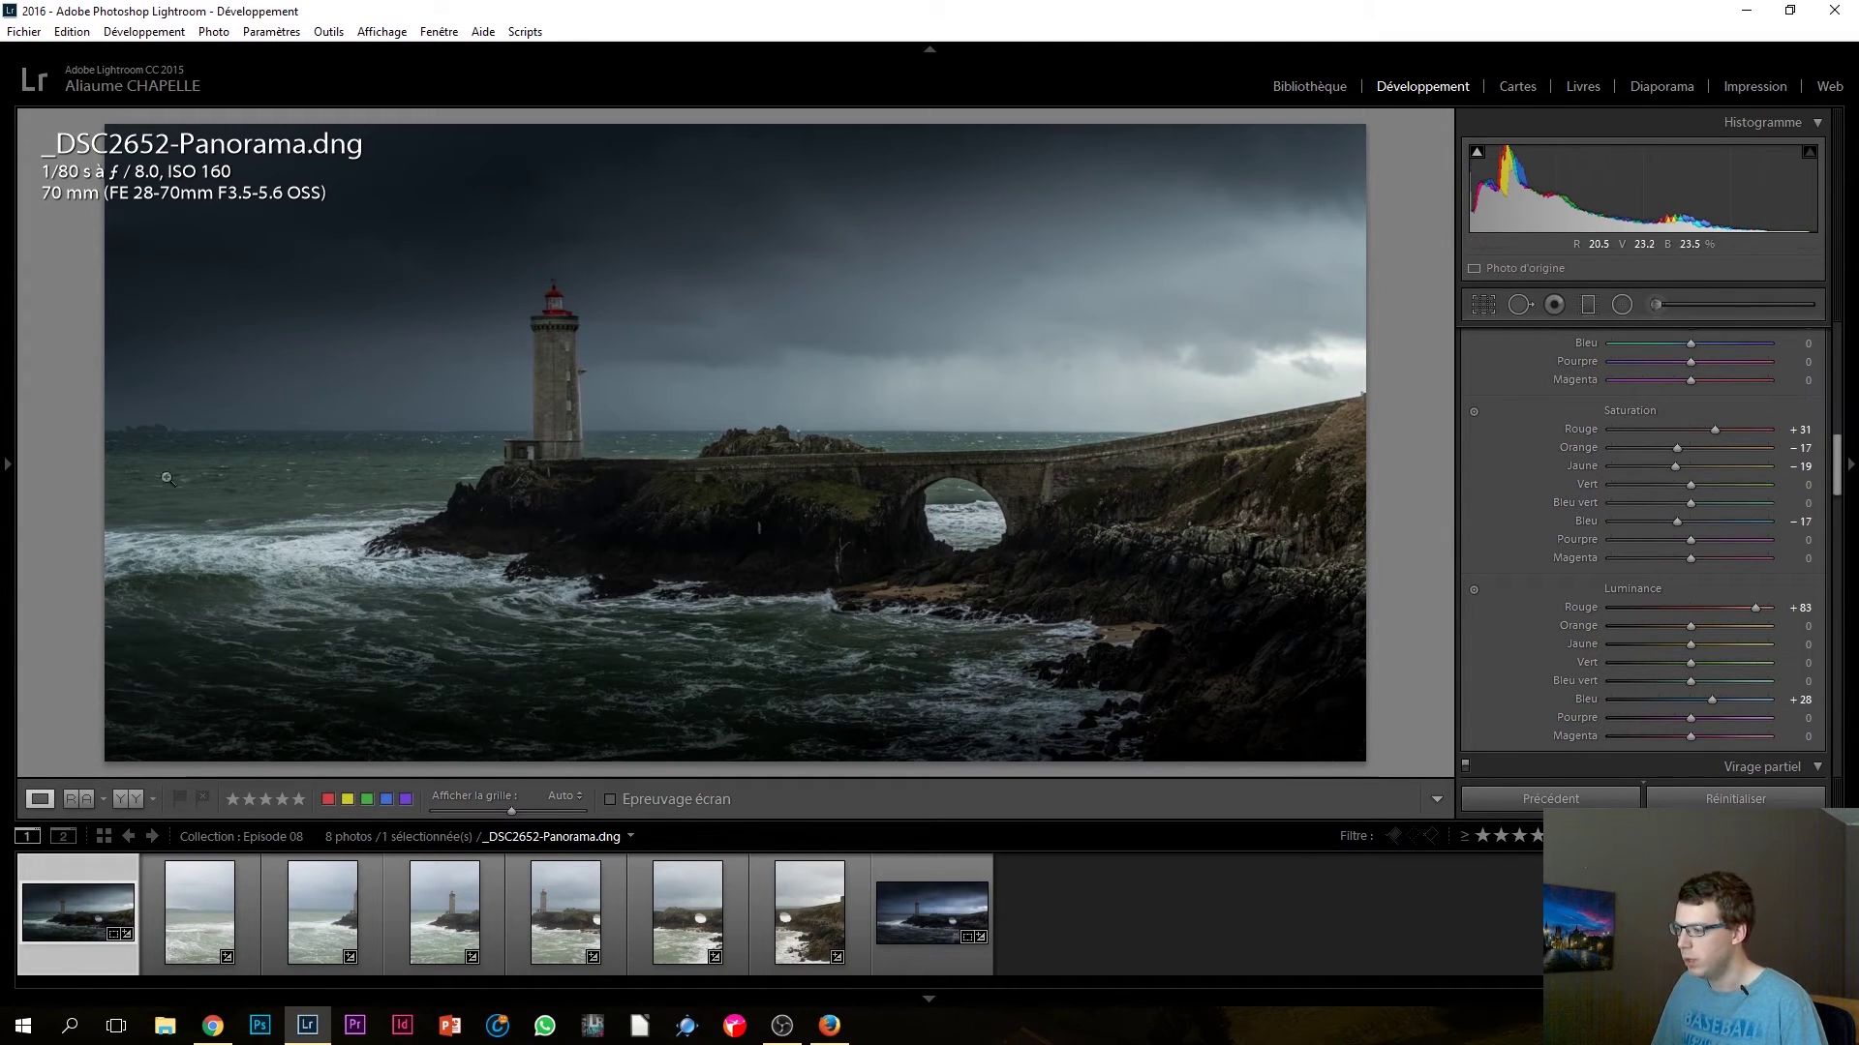
scroll(1674, 403, up, 2)
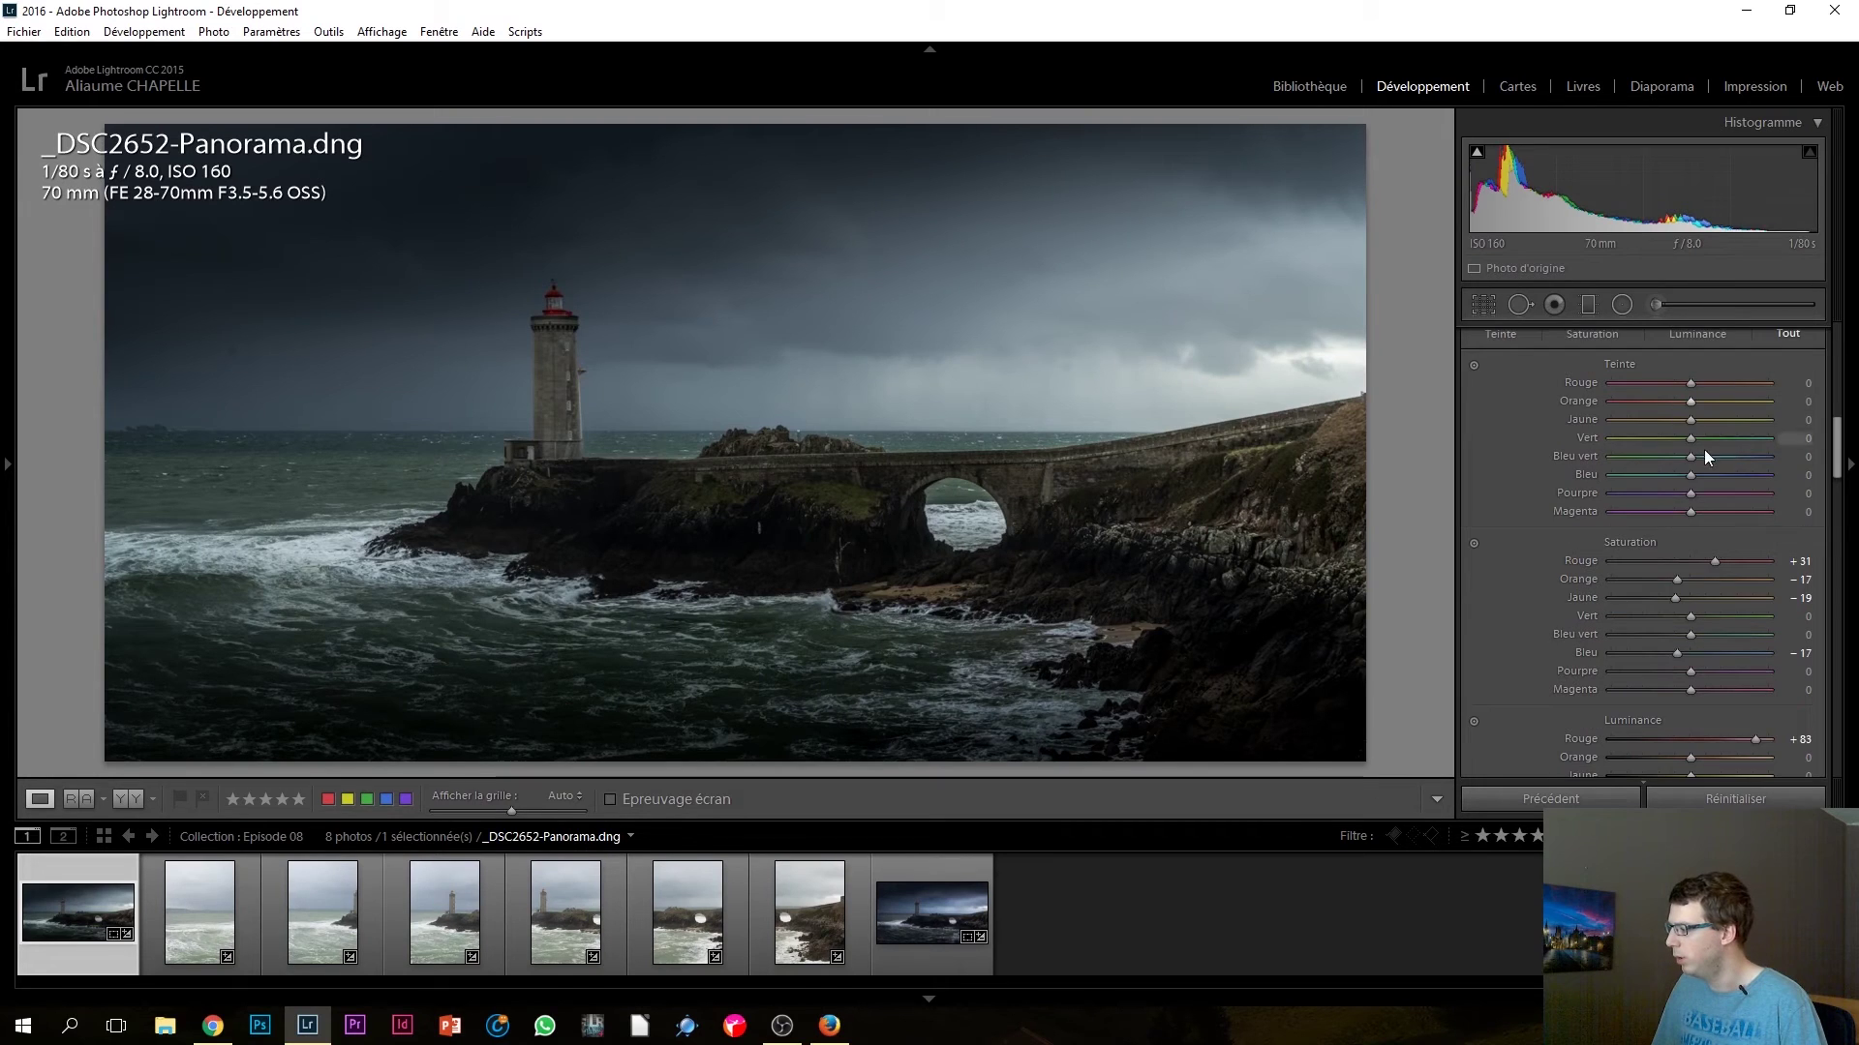
drag(1688, 455, 1745, 457)
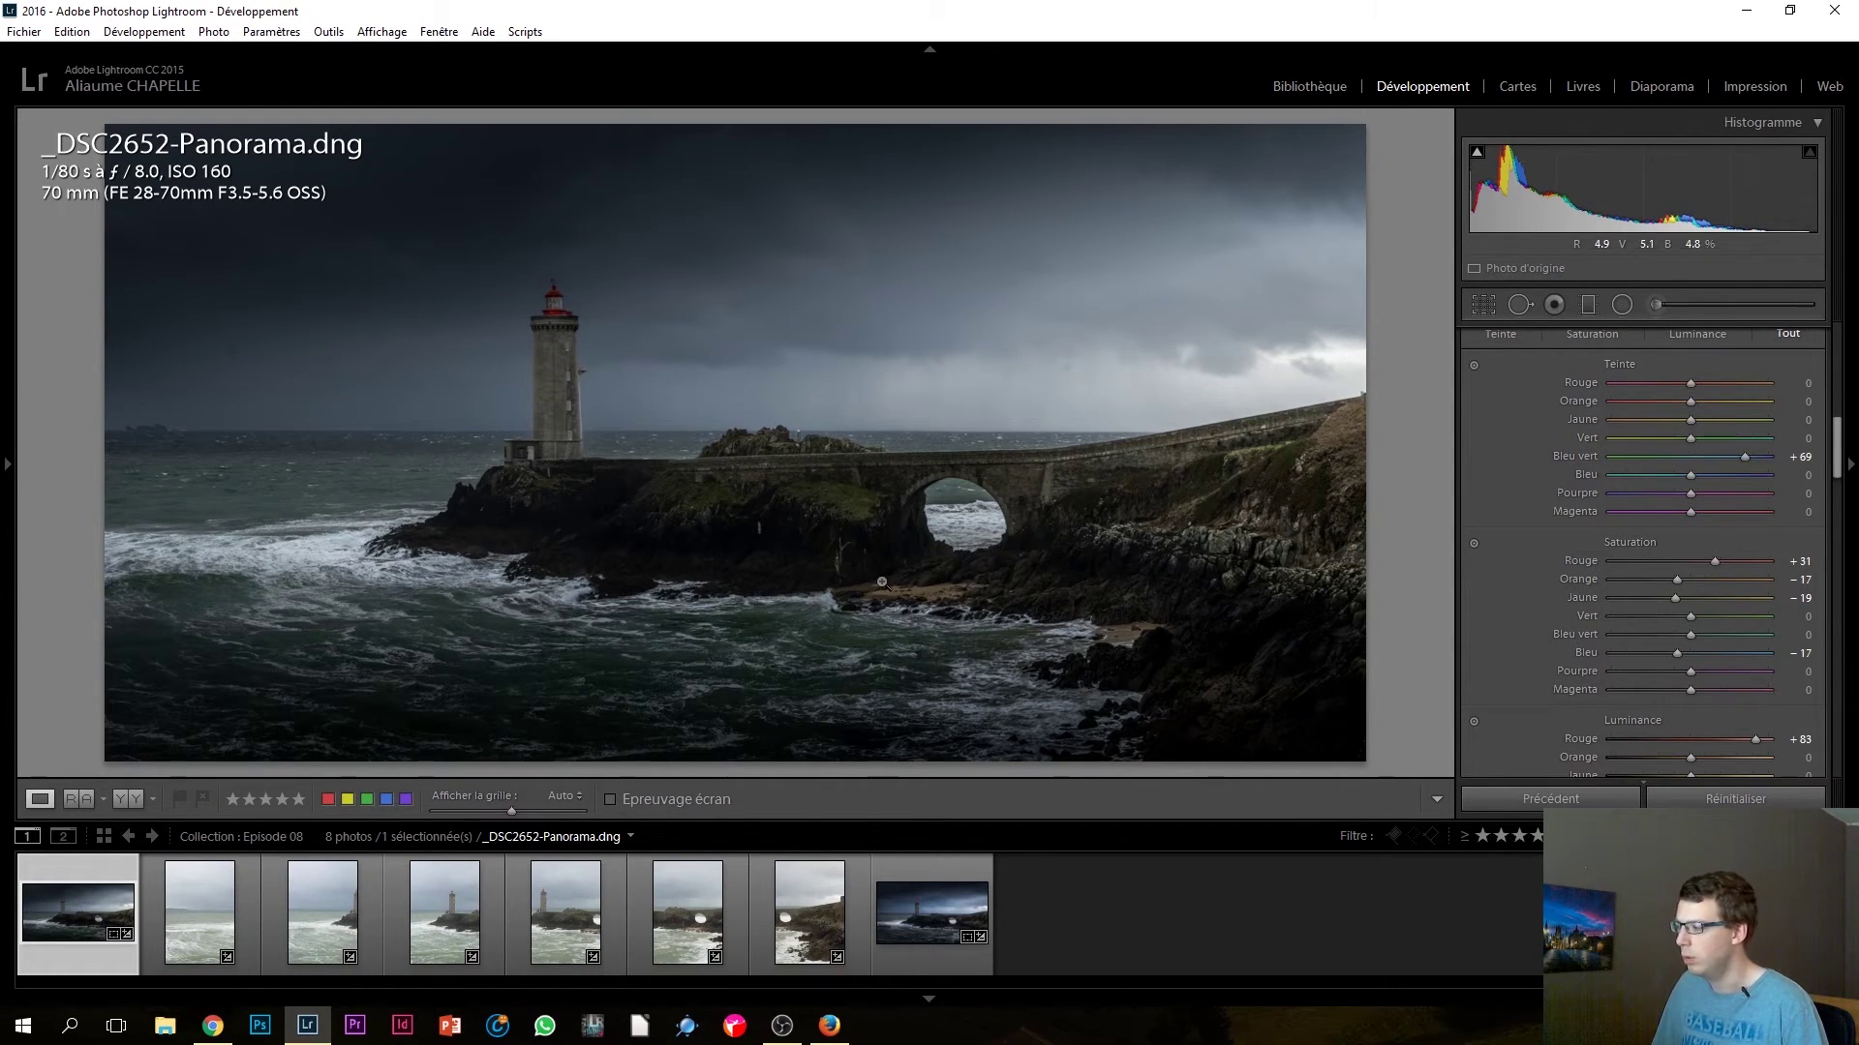
Step: Start a new adjustment brush, reset its effect settings and set its exposure to 0.59
drag(1837, 447, 1829, 337)
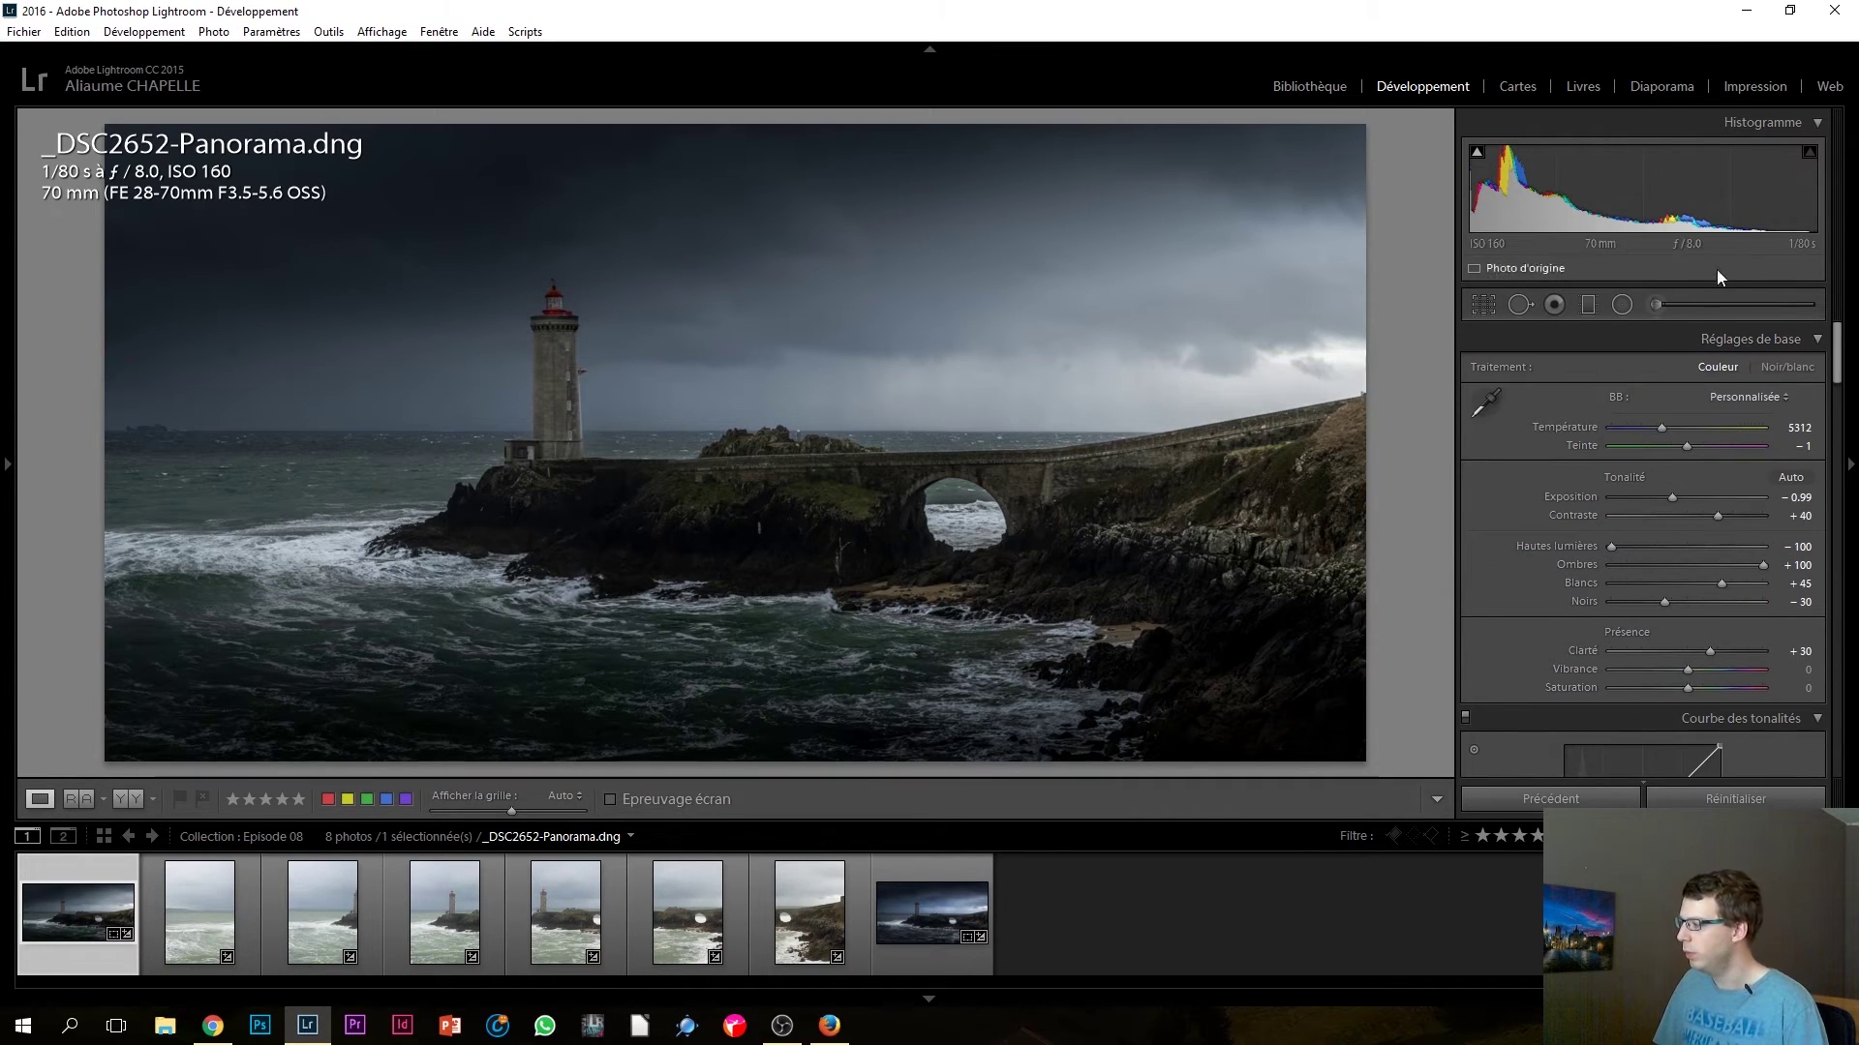
click(1680, 309)
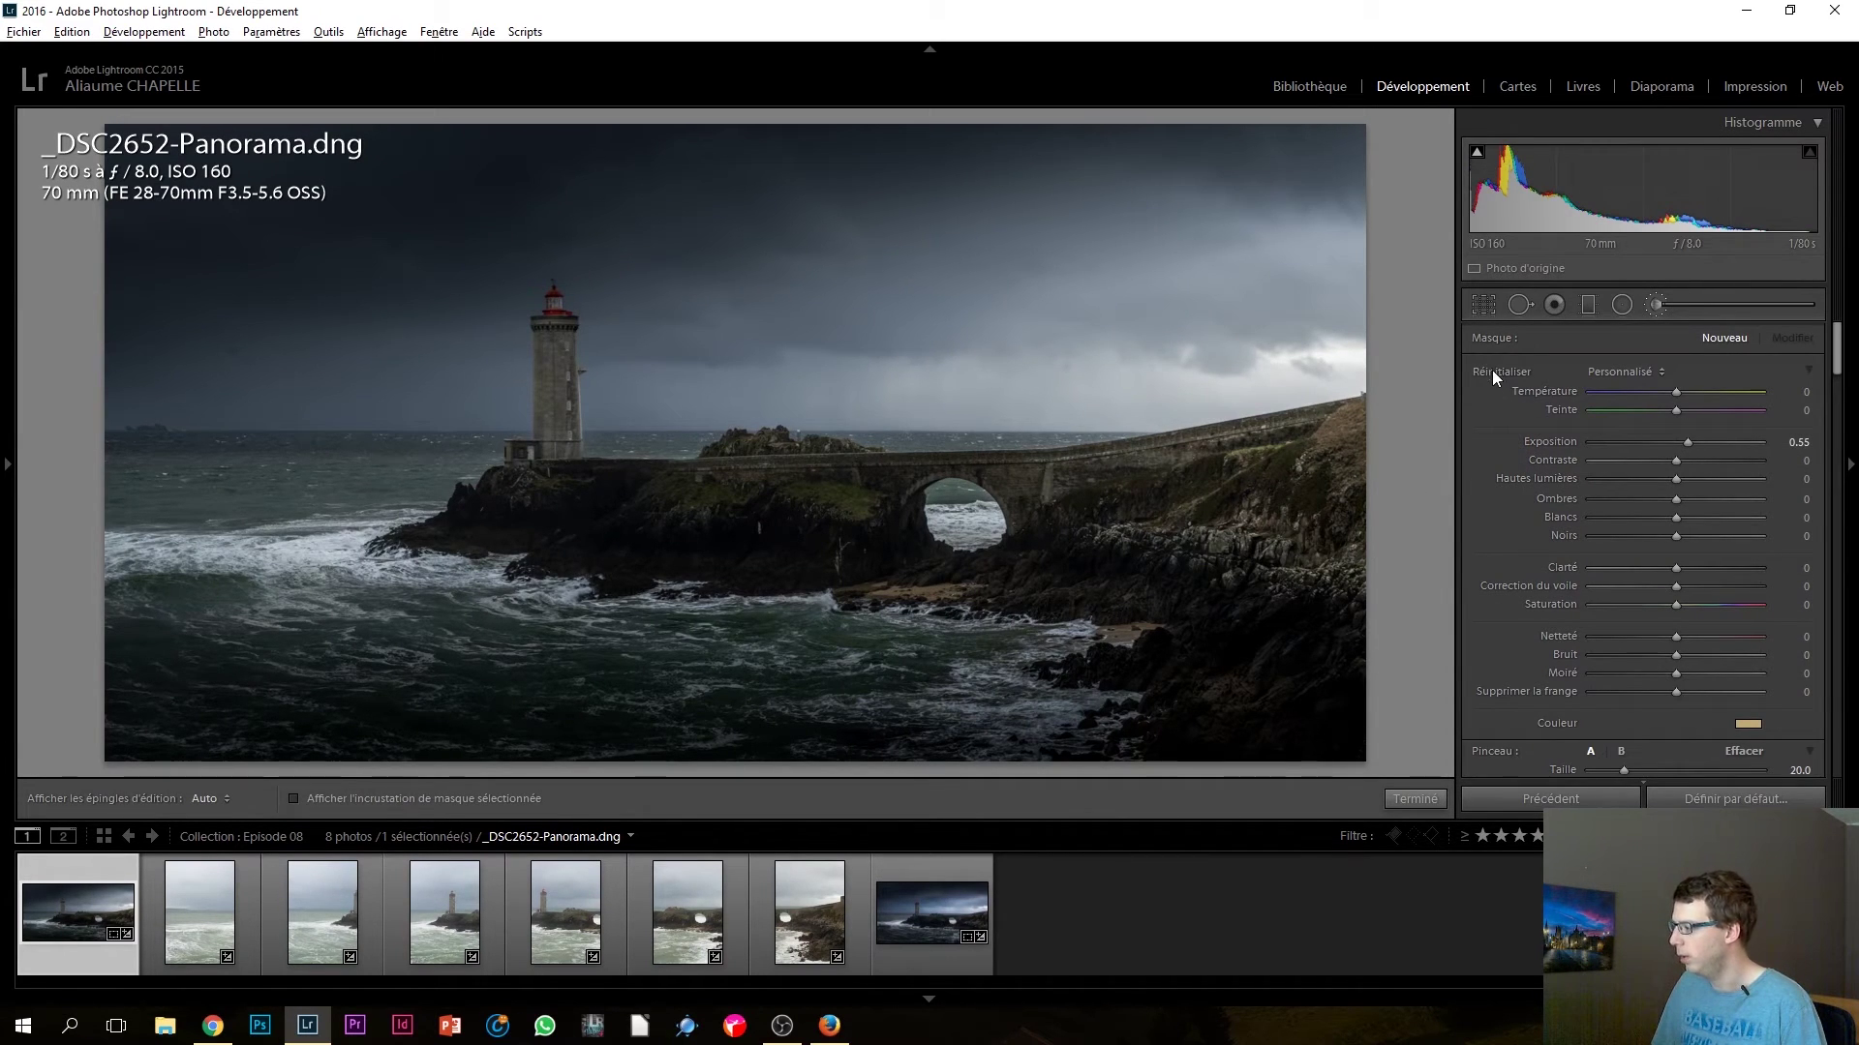
alt+click(1493, 372)
drag(1676, 443, 1689, 444)
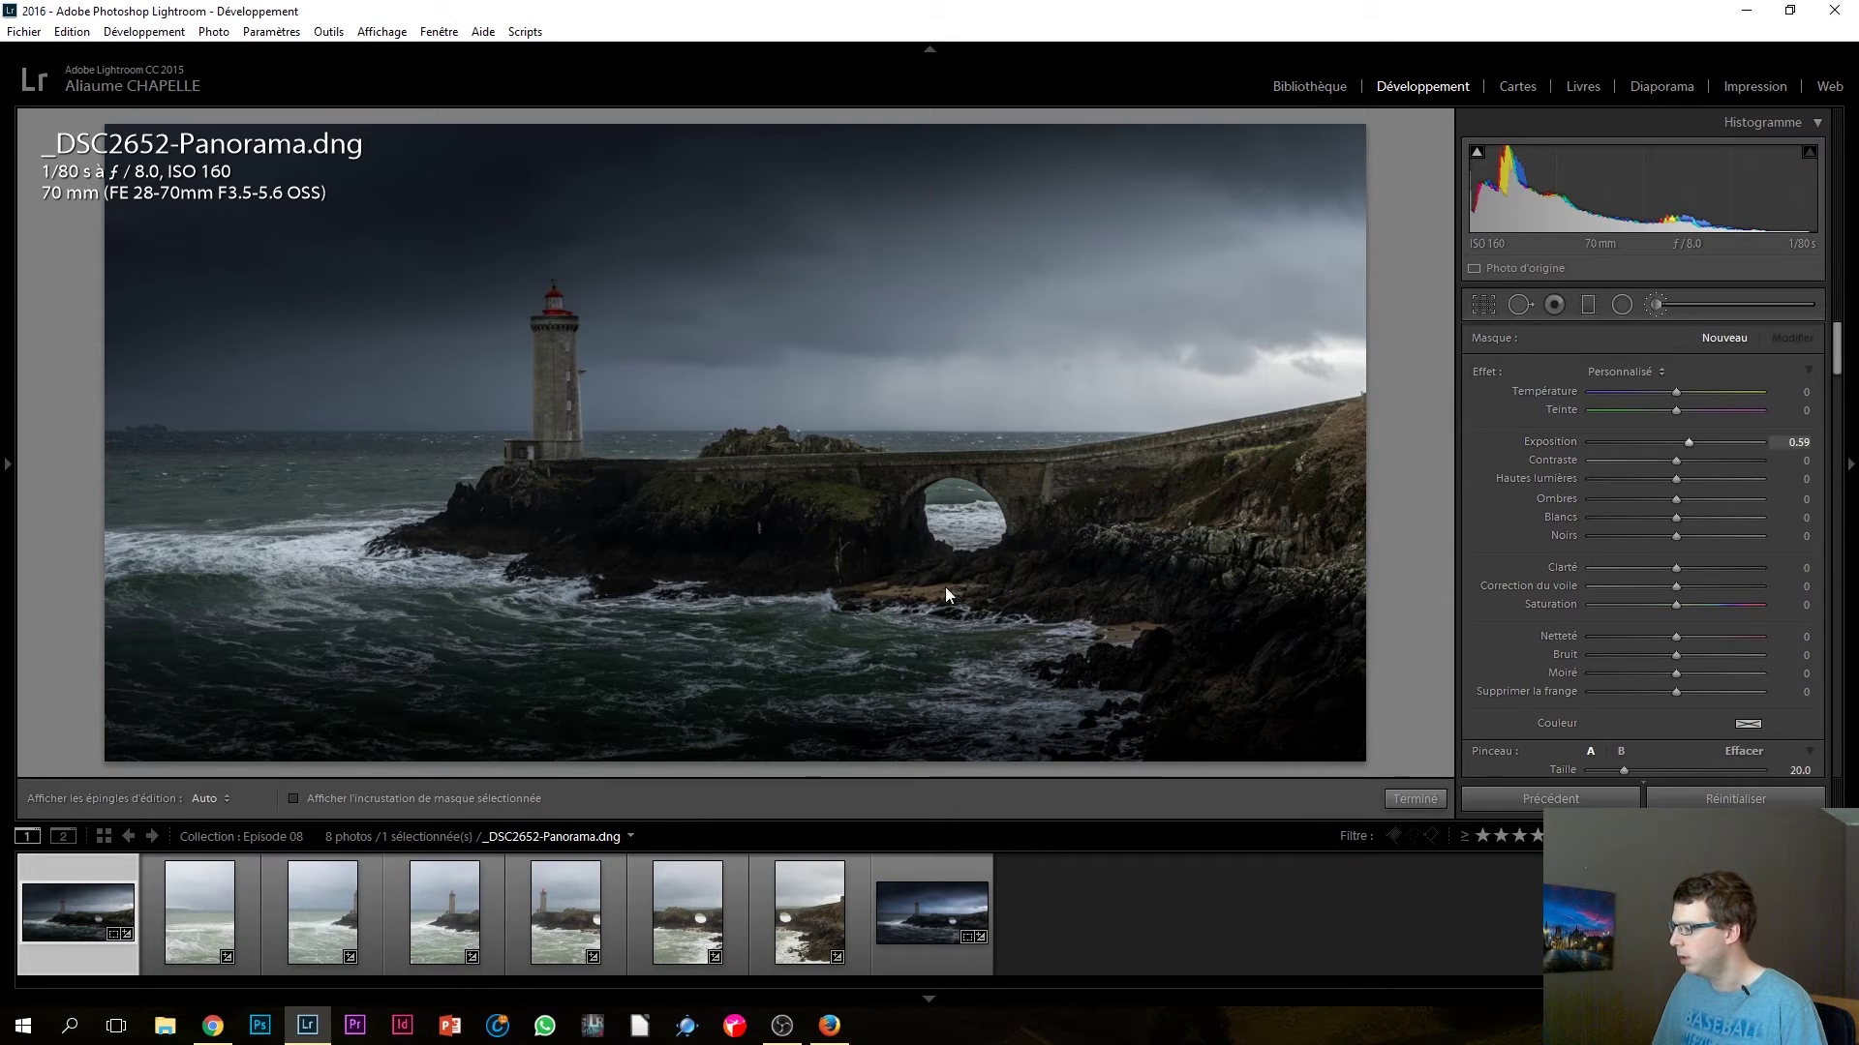
Step: Brighten the white surf from the photo's left edge to the bridge arch with a size 18 brush, and set the brush exposure to 0.46
scroll(558, 545, down, 2)
scroll(311, 555, down, 1)
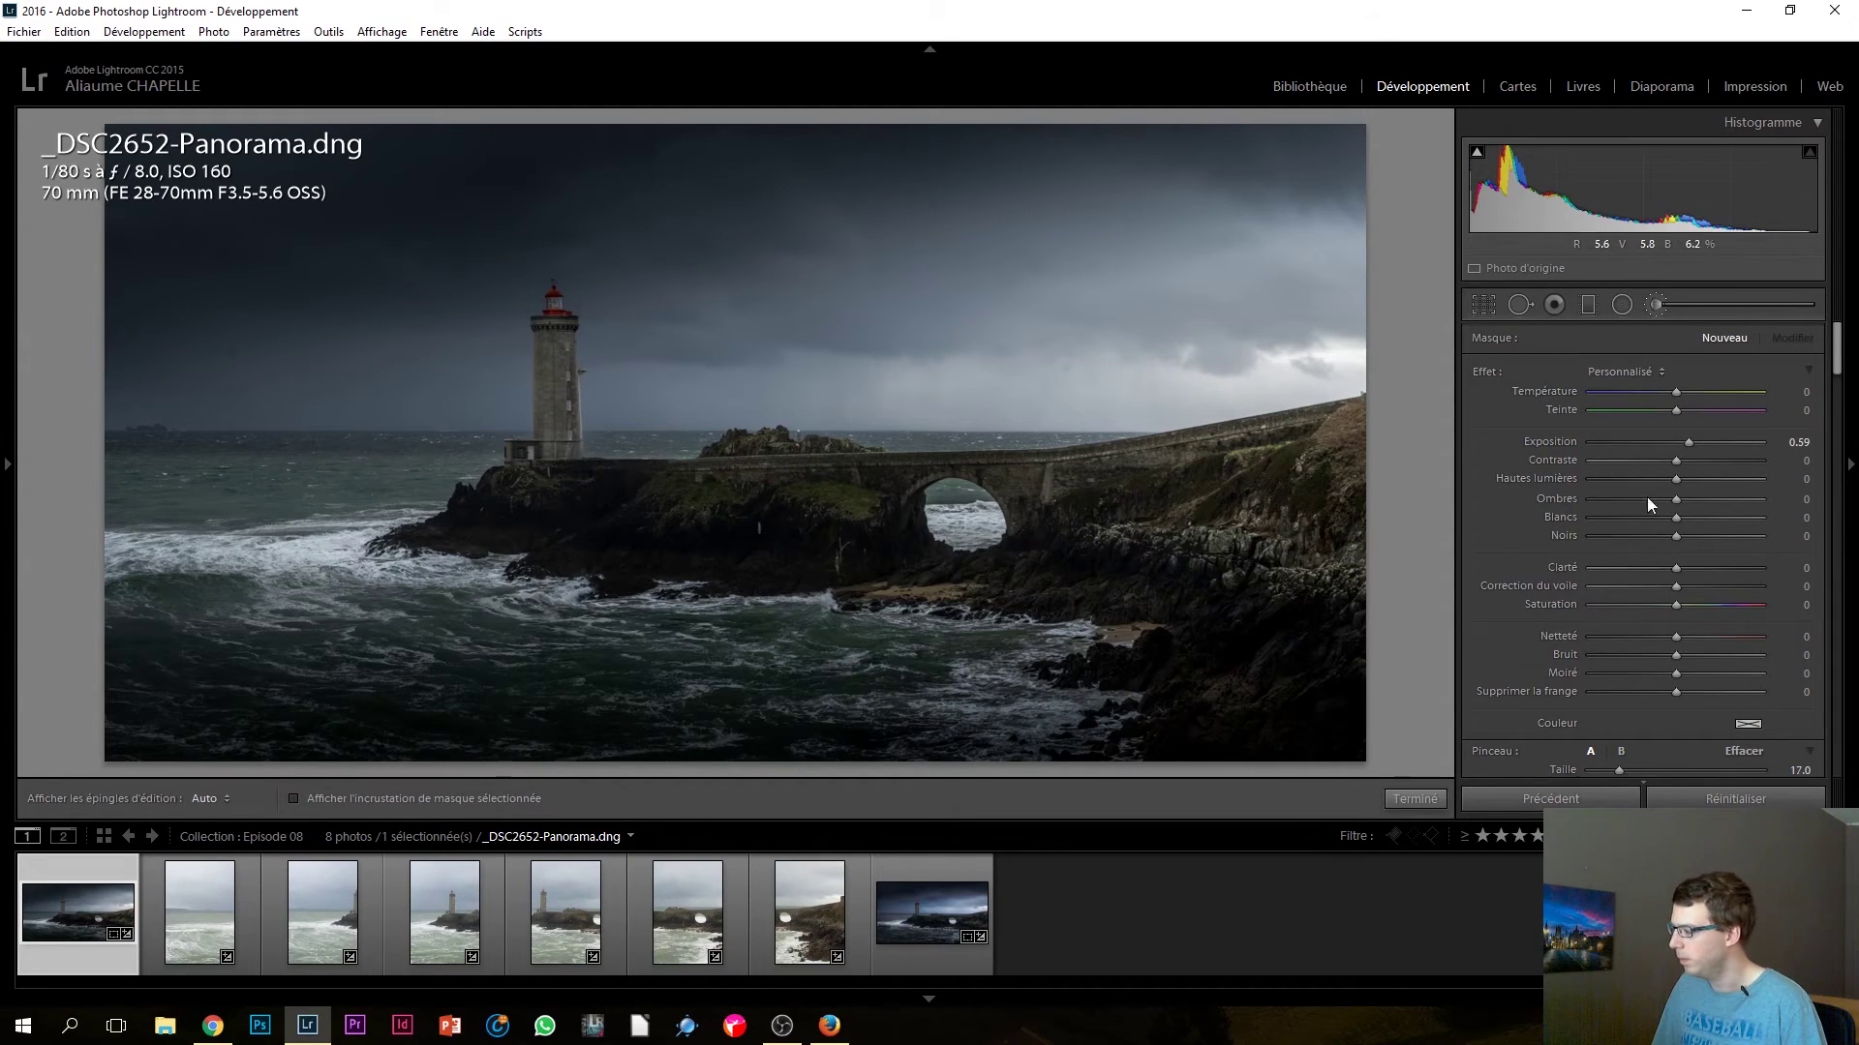
scroll(1650, 513, down, 3)
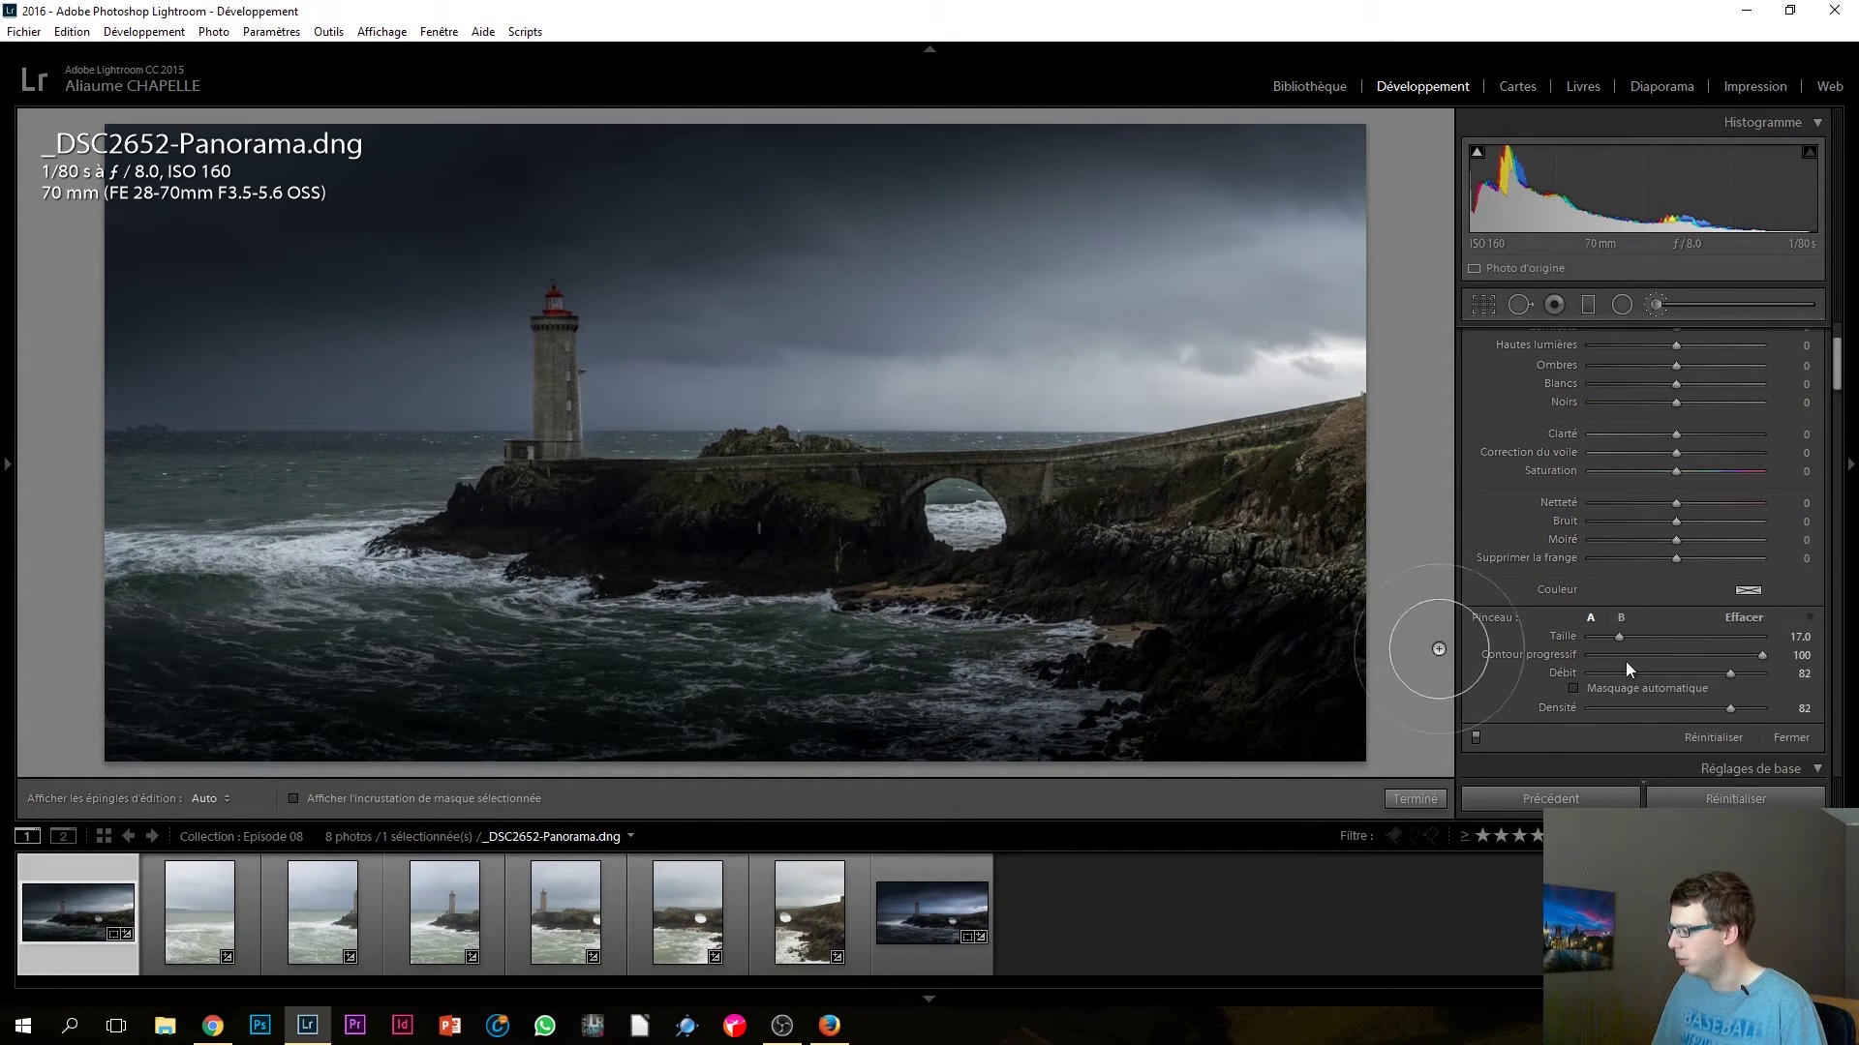
scroll(391, 562, up, 1)
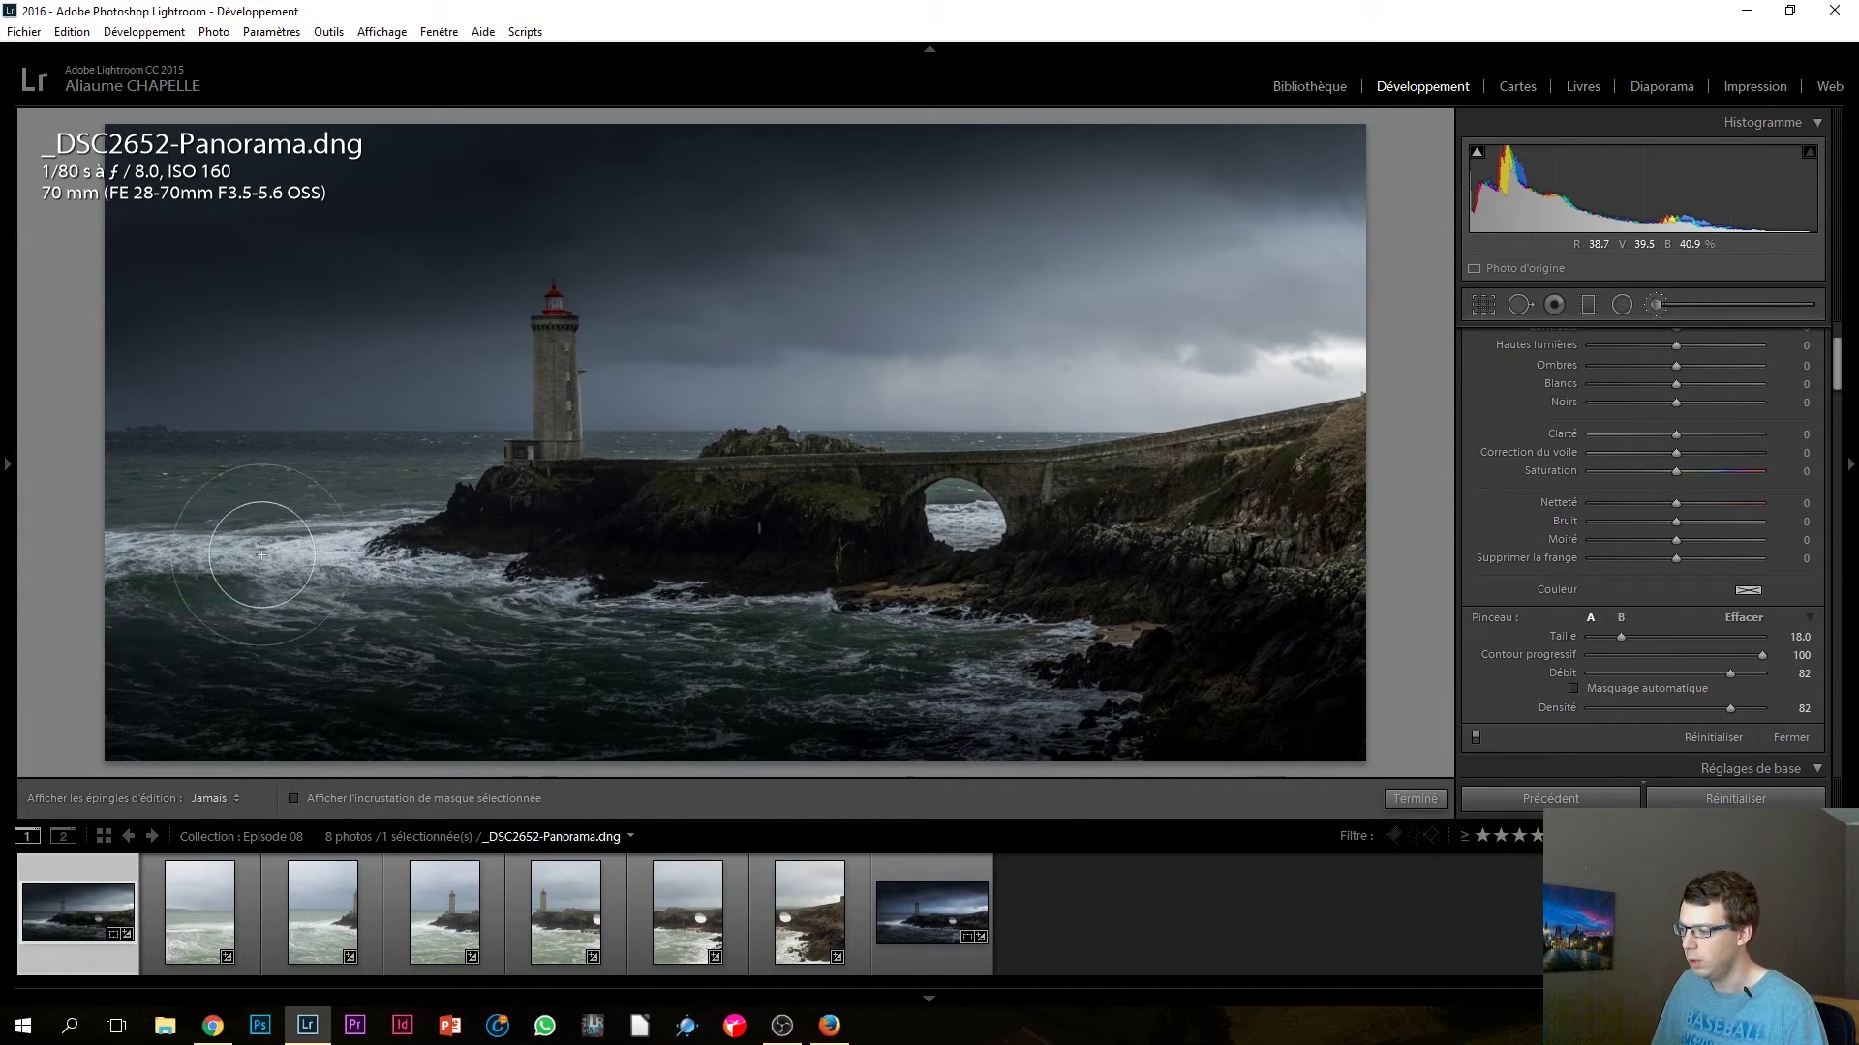
mouse_move(62, 560)
mouse_down()
mouse_move(284, 576)
mouse_move(1015, 558)
mouse_move(958, 519)
mouse_up()
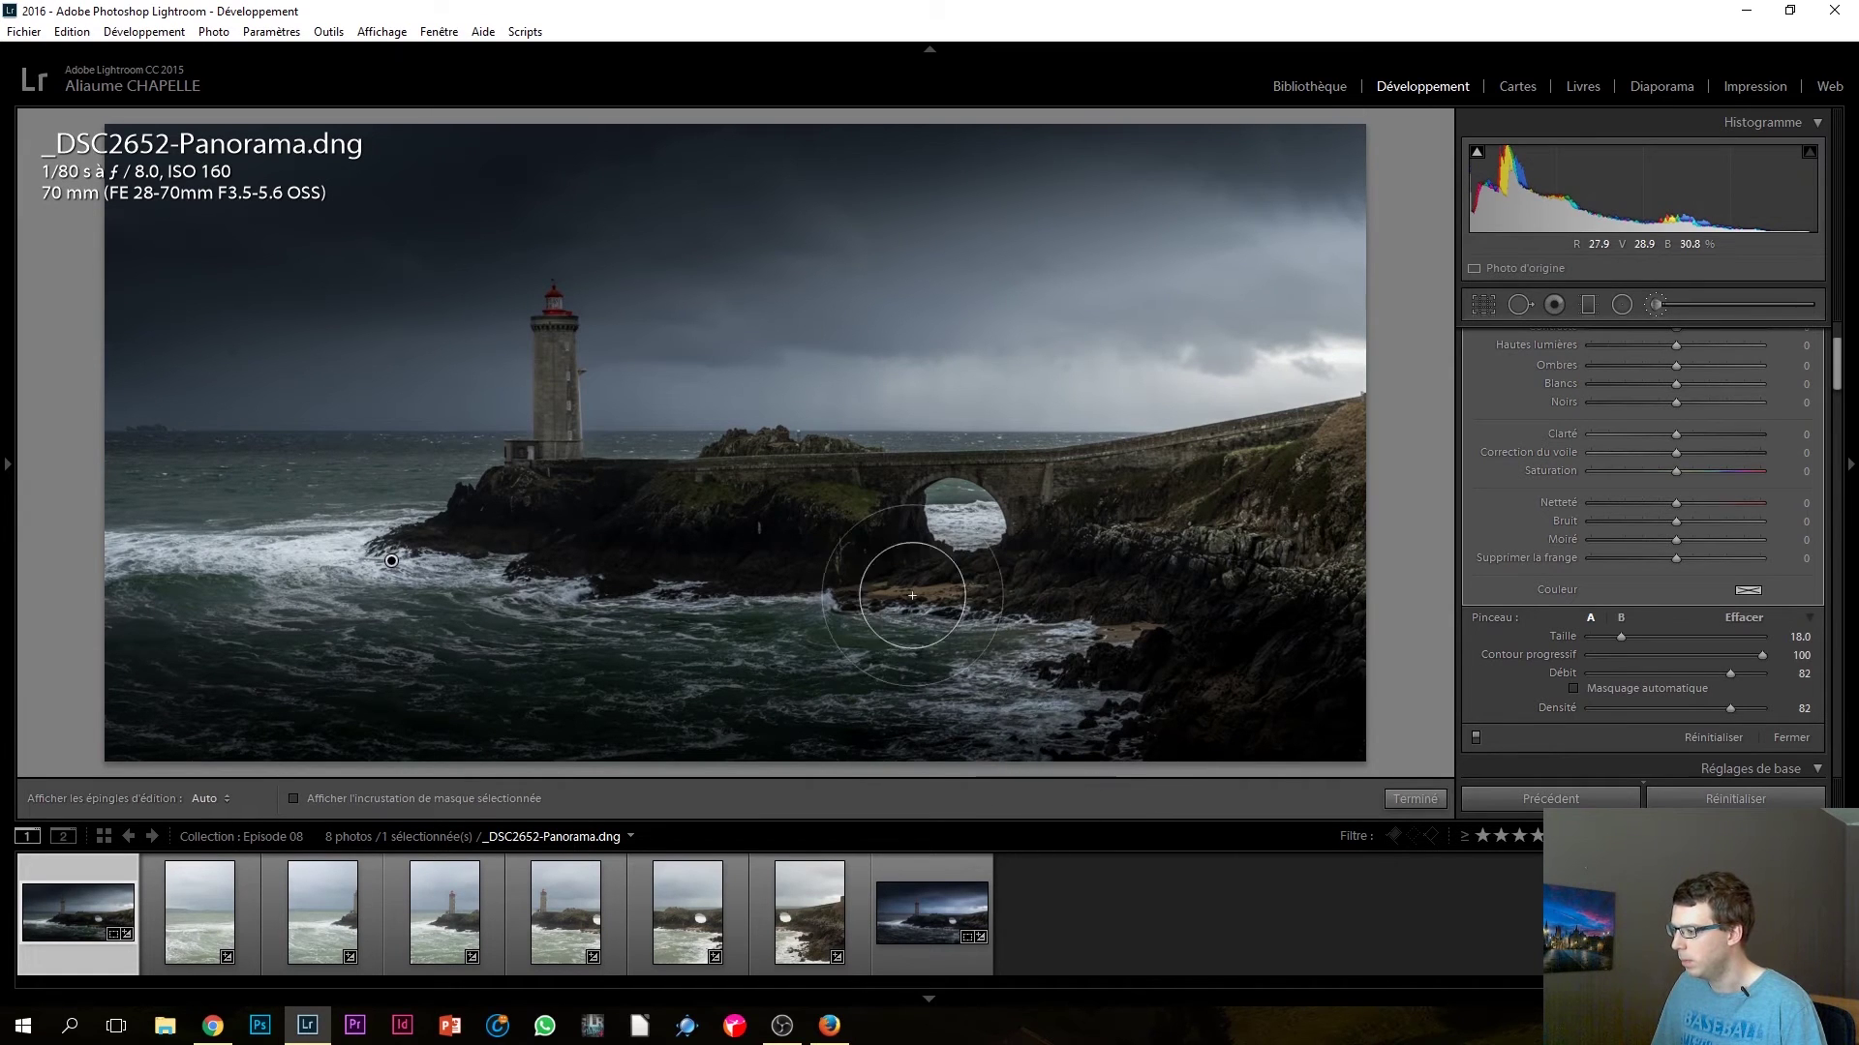
scroll(852, 360, down, 3)
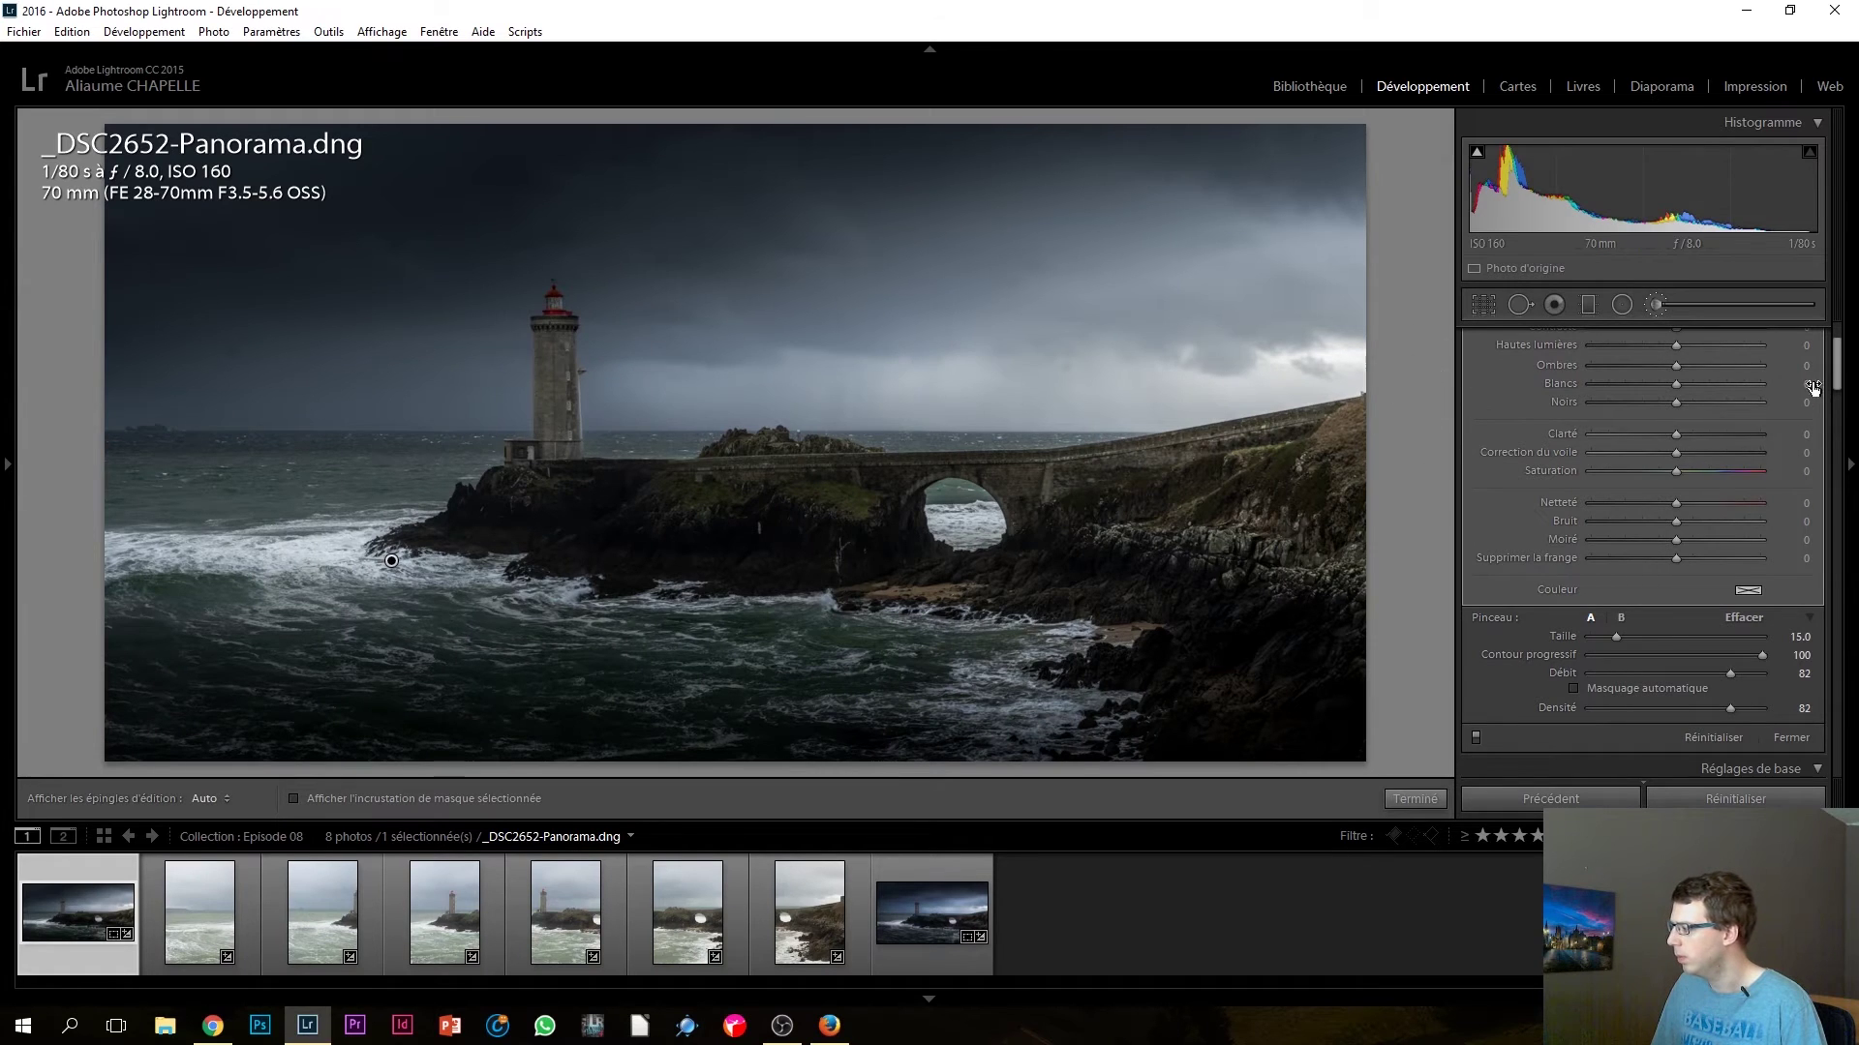
scroll(1682, 455, up, 3)
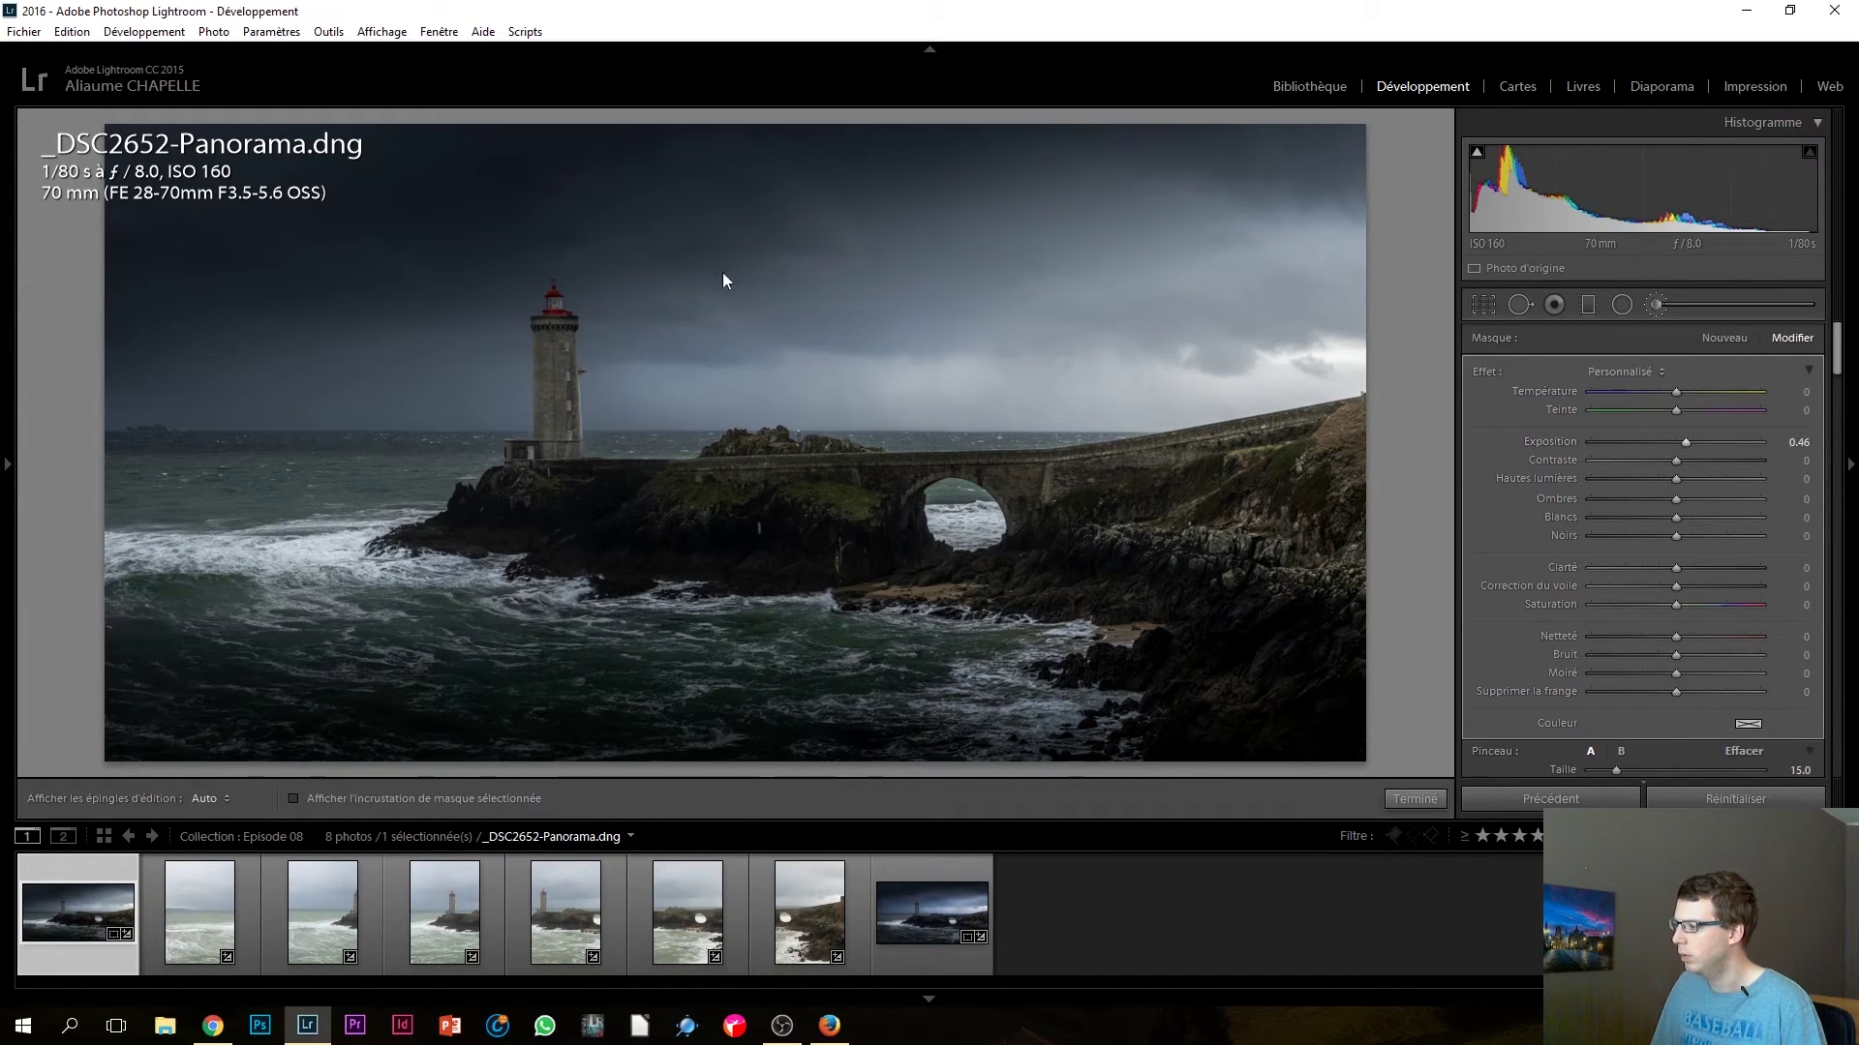
scroll(446, 408, up, 2)
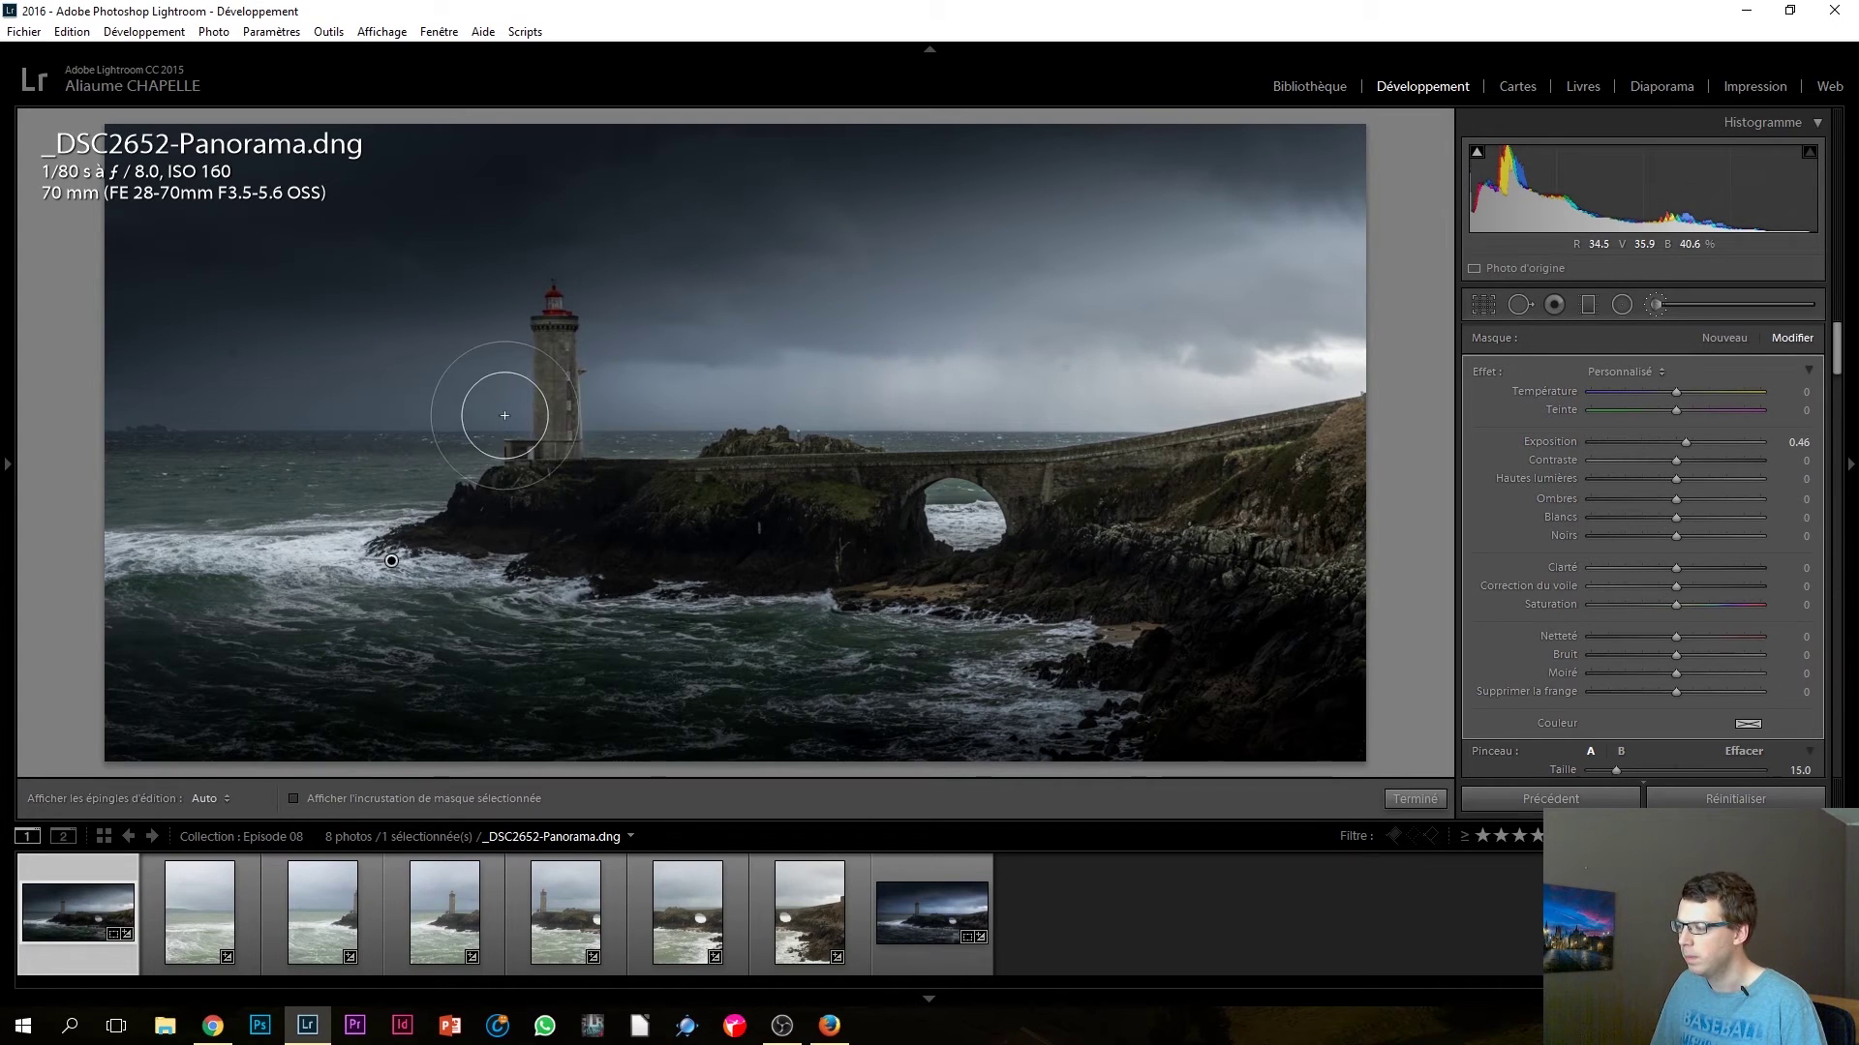
scroll(500, 405, down, 2)
key(h)
key(h)
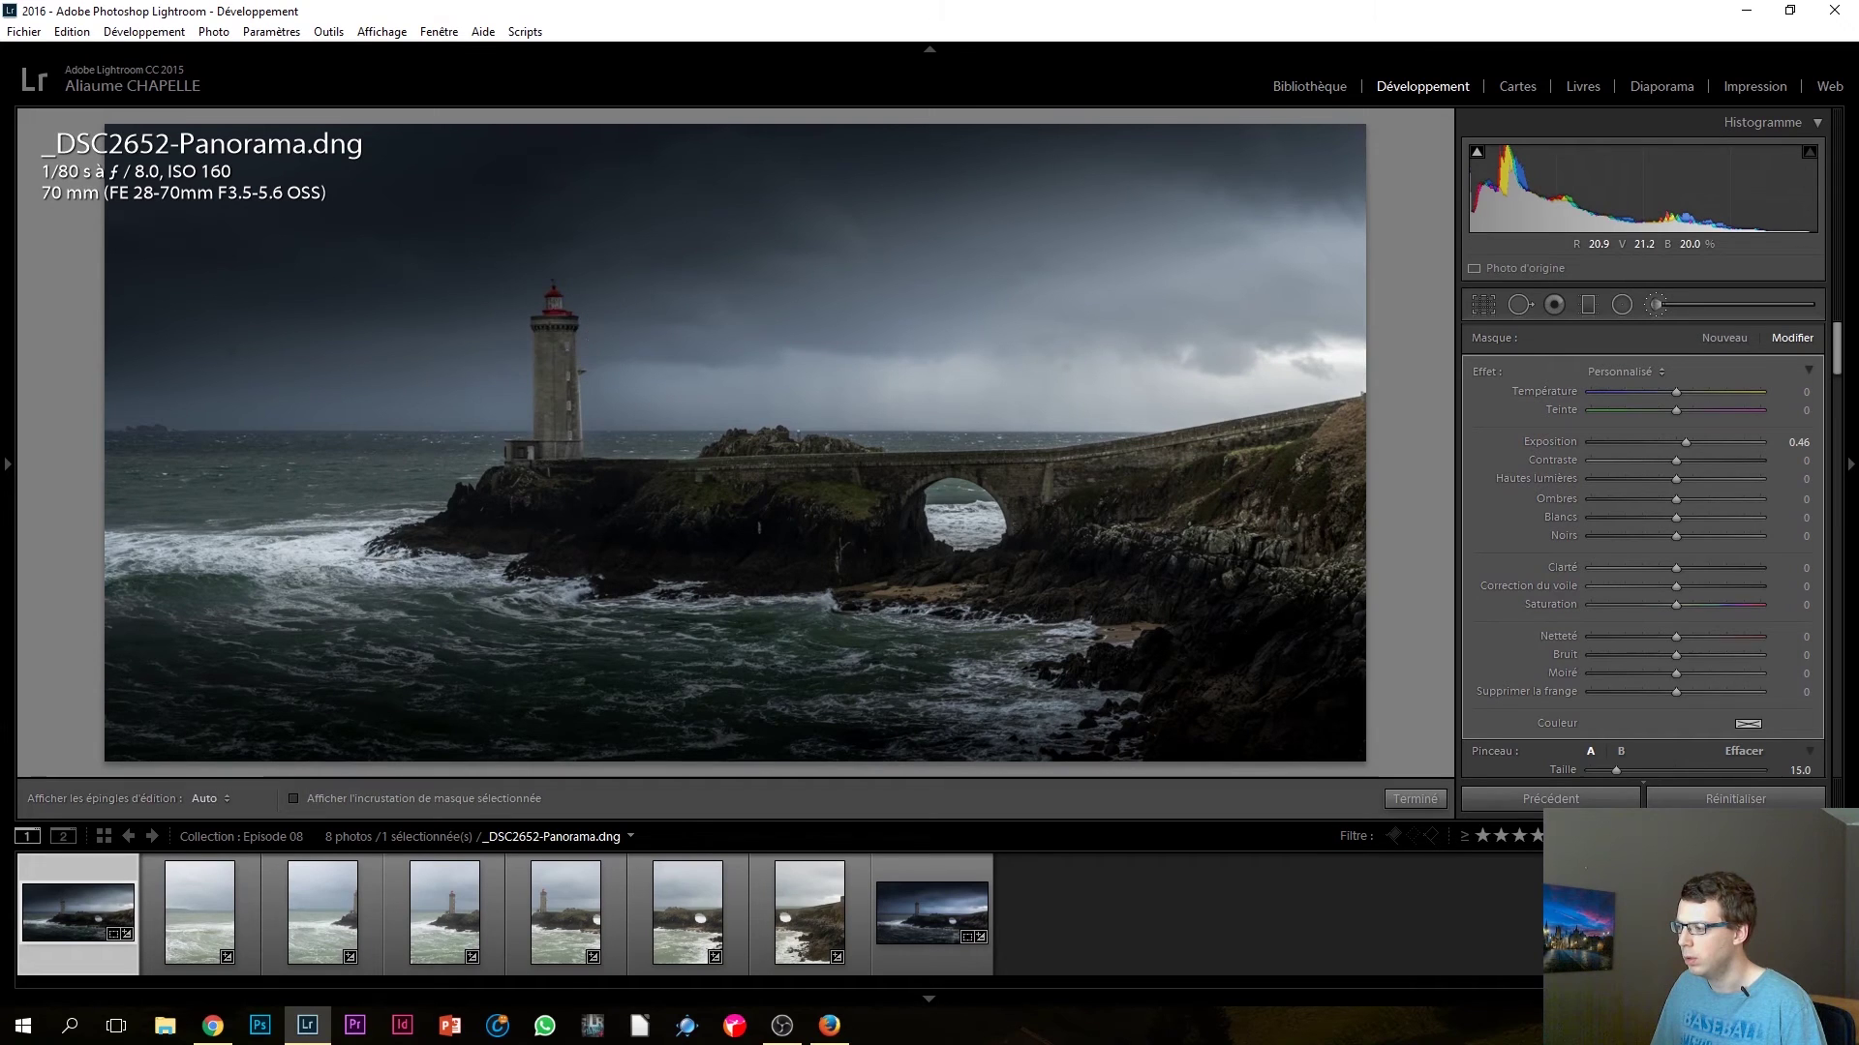
scroll(552, 318, up, 7)
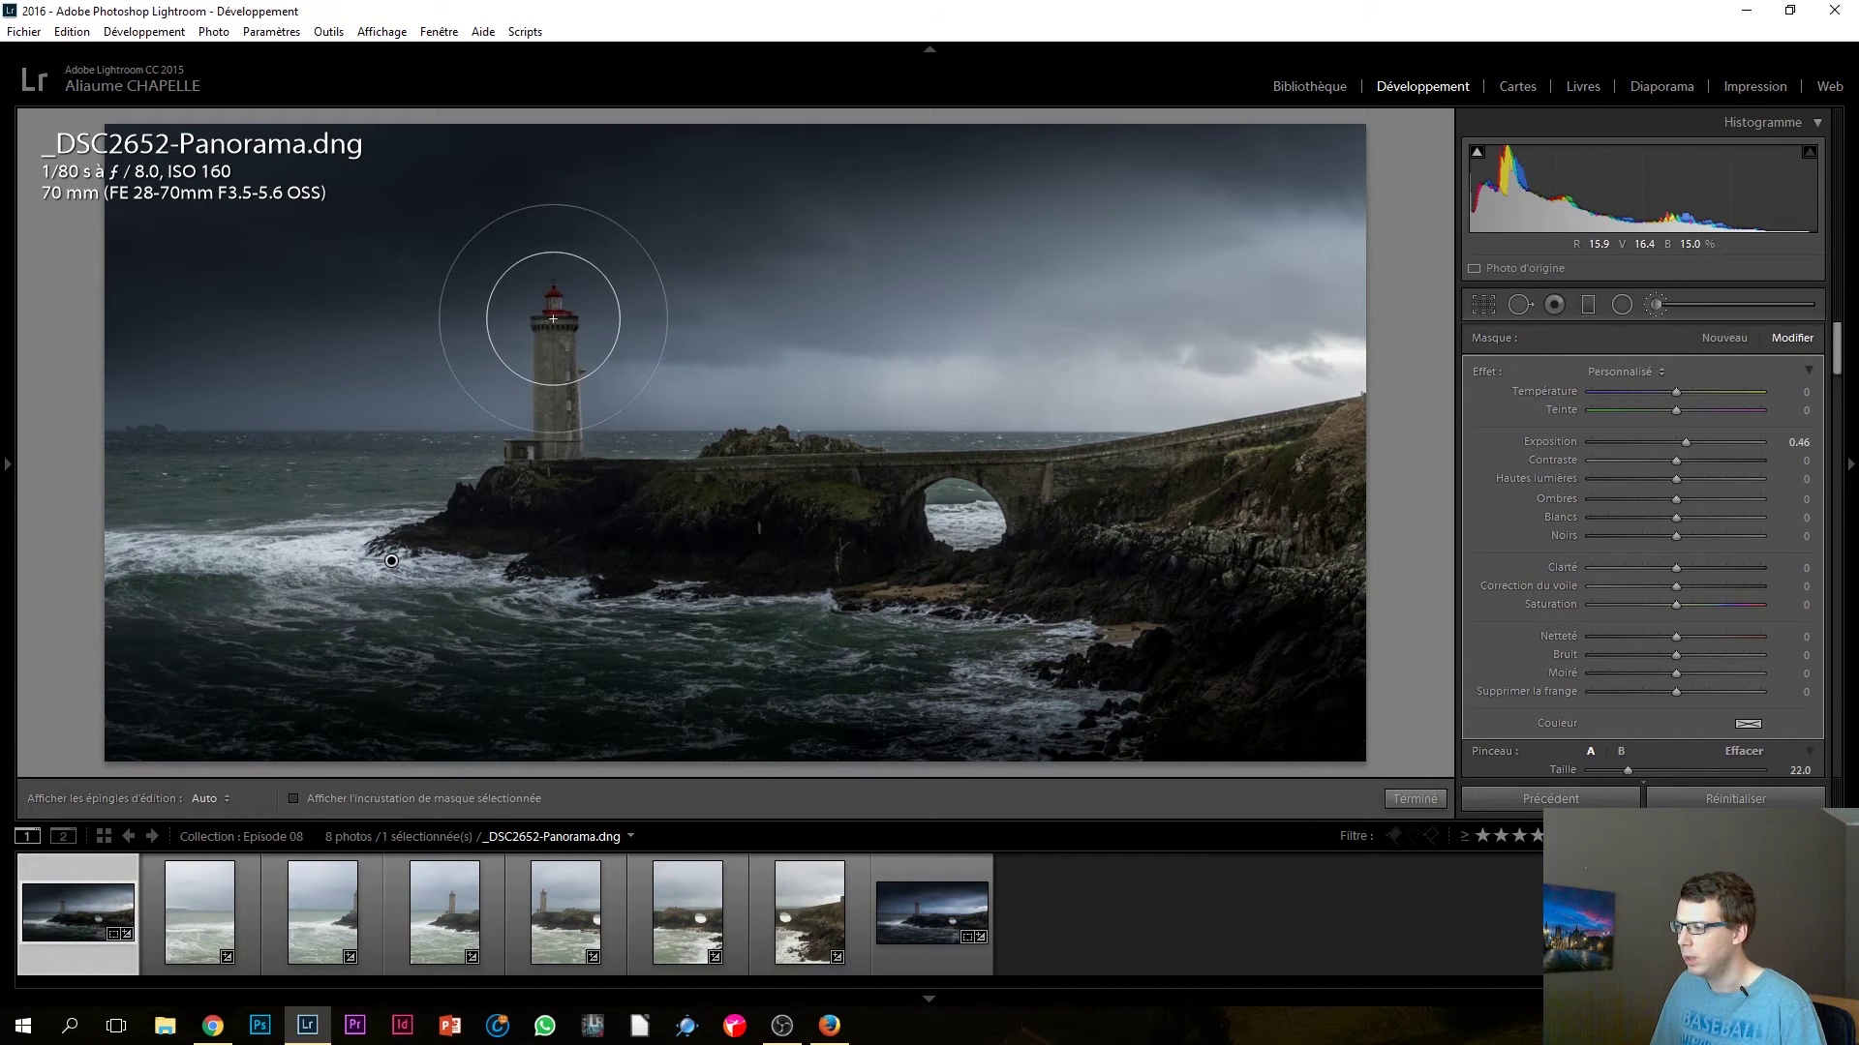
scroll(552, 318, up, 4)
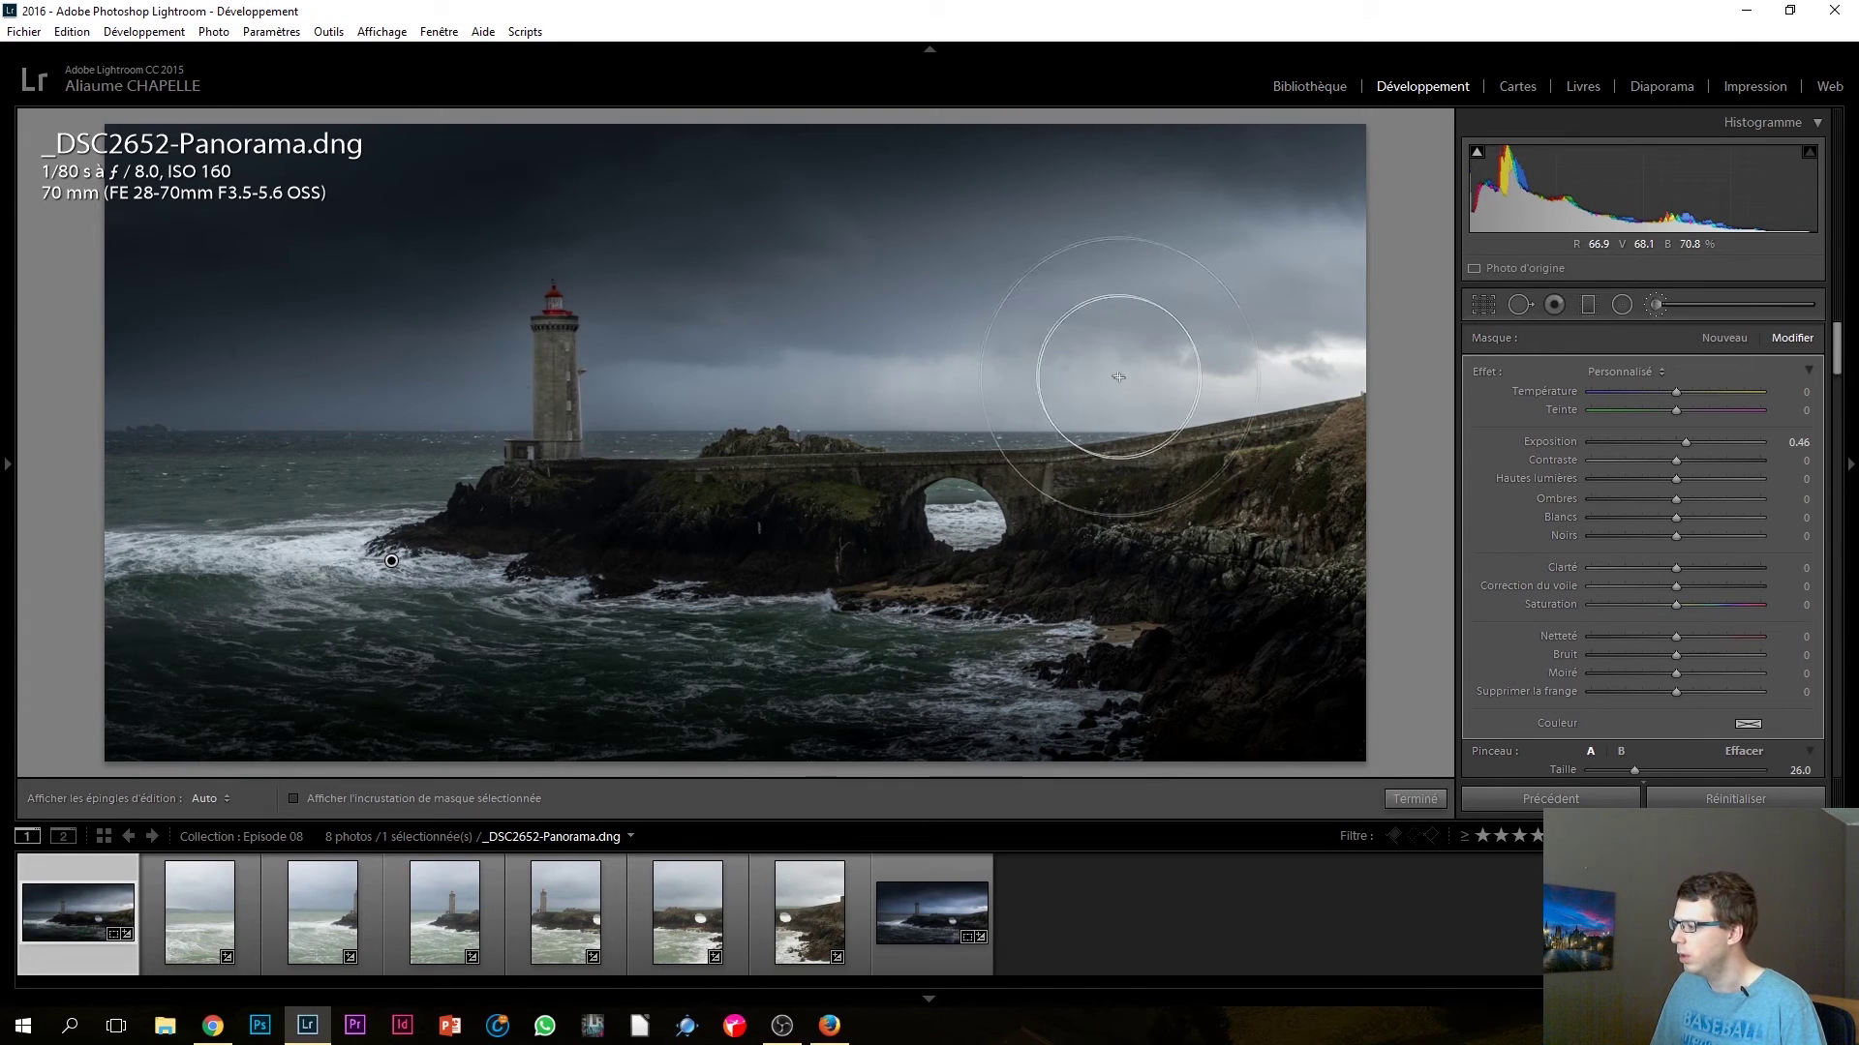
scroll(1090, 370, down, 14)
drag(1090, 369, 819, 365)
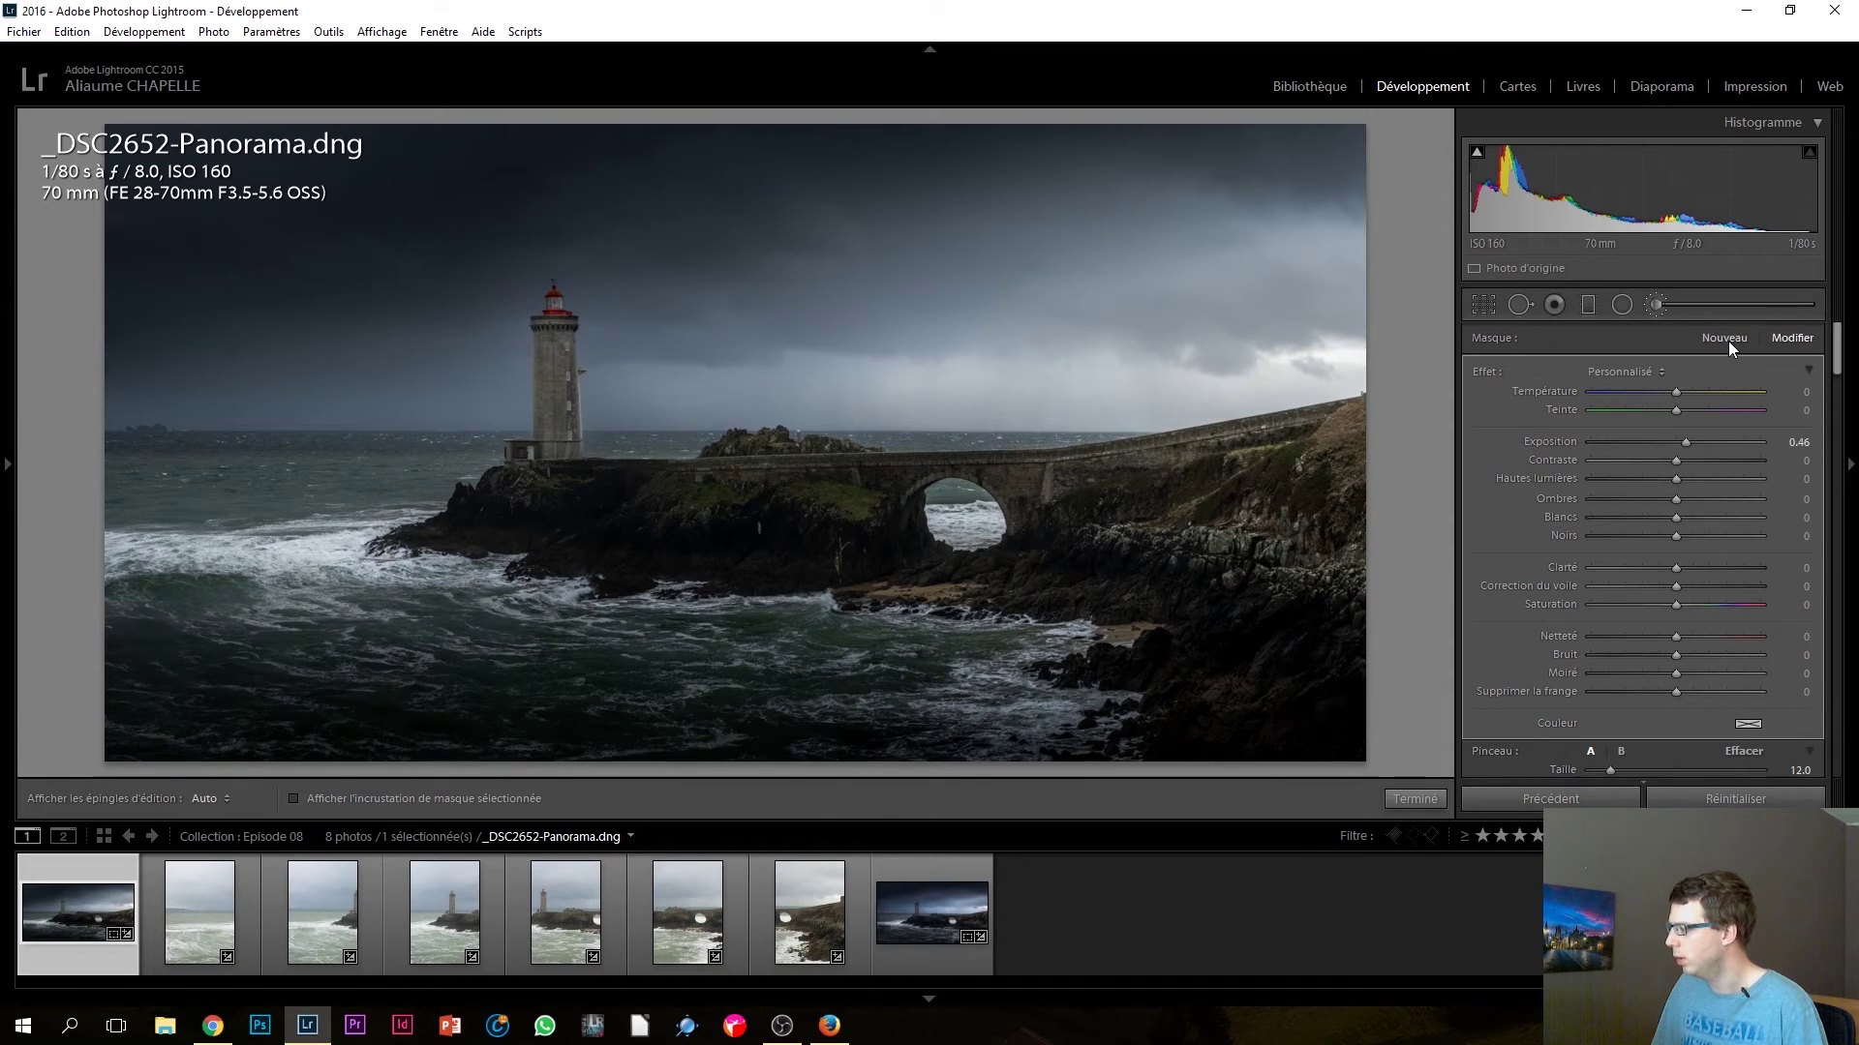
Step: Darken the lighthouse with a new adjustment brush at exposure -0.46, starting at size 14, and finish the brush editing
click(1728, 341)
click(1661, 443)
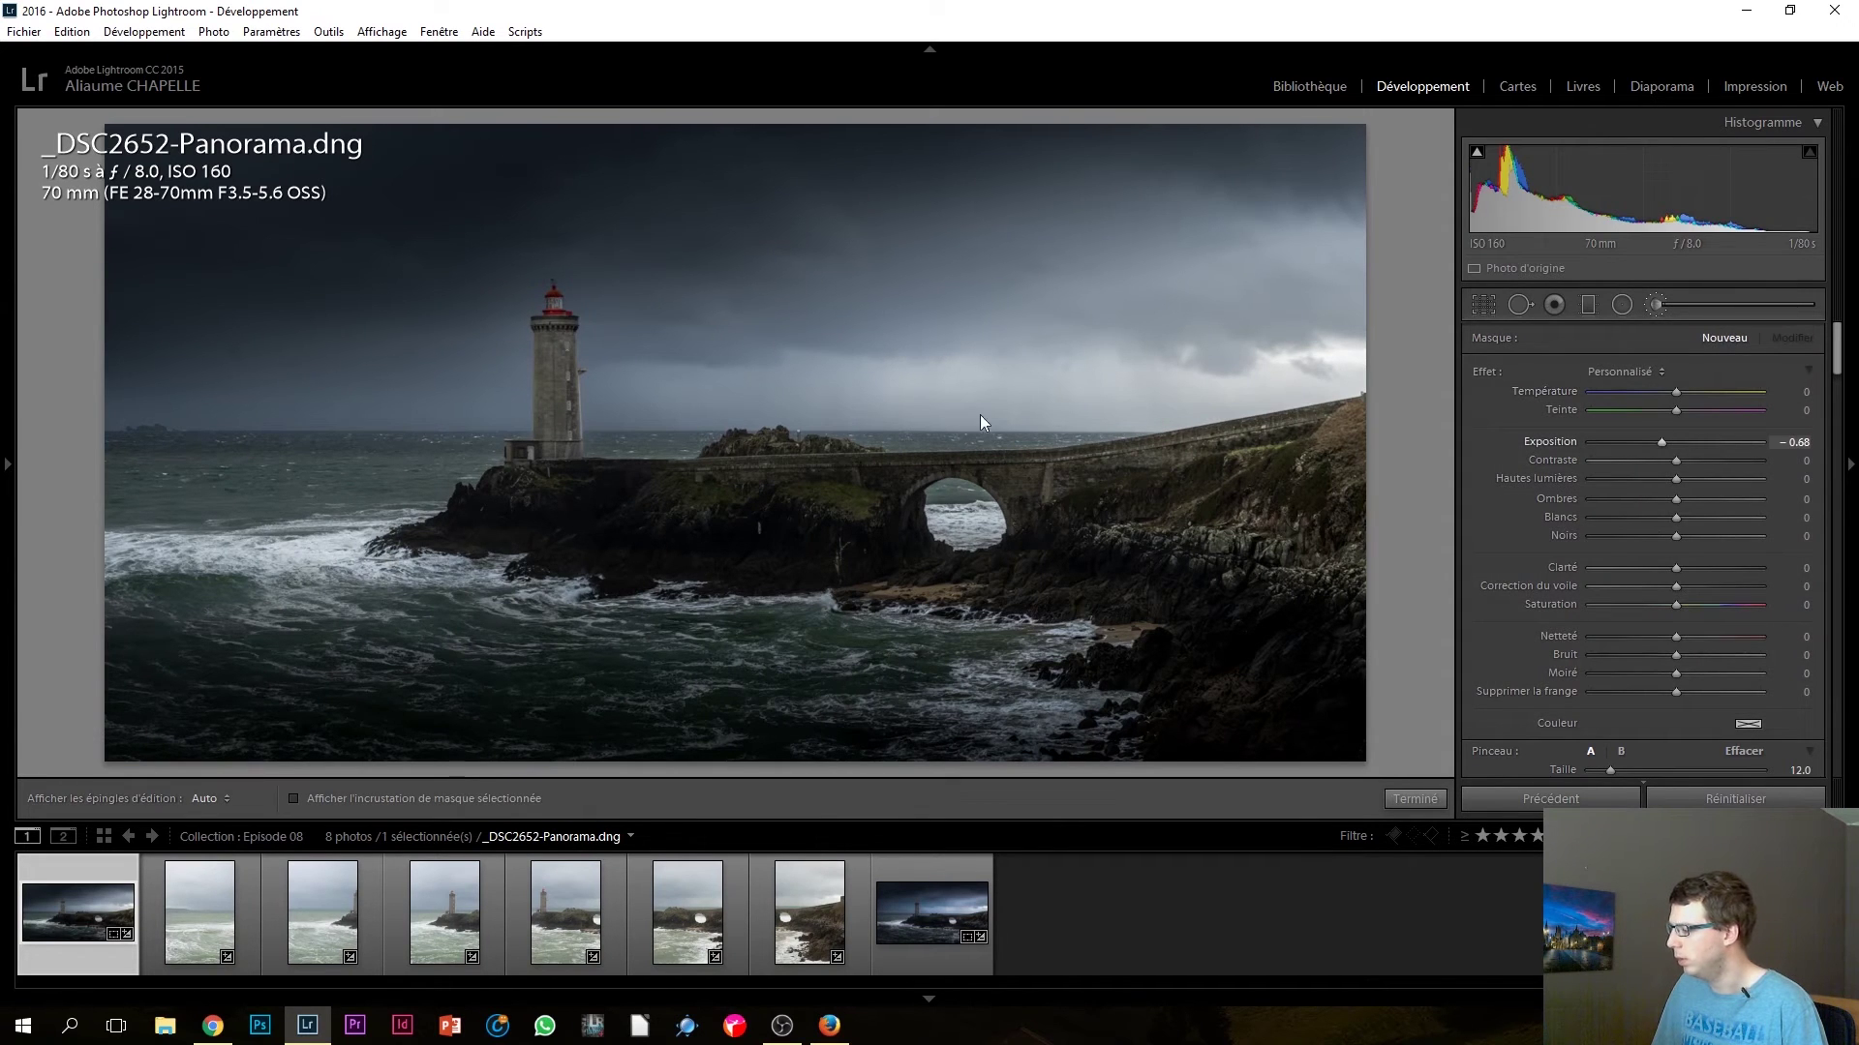
scroll(539, 436, up, 2)
drag(1662, 443, 1666, 443)
key(h)
scroll(557, 417, down, 1)
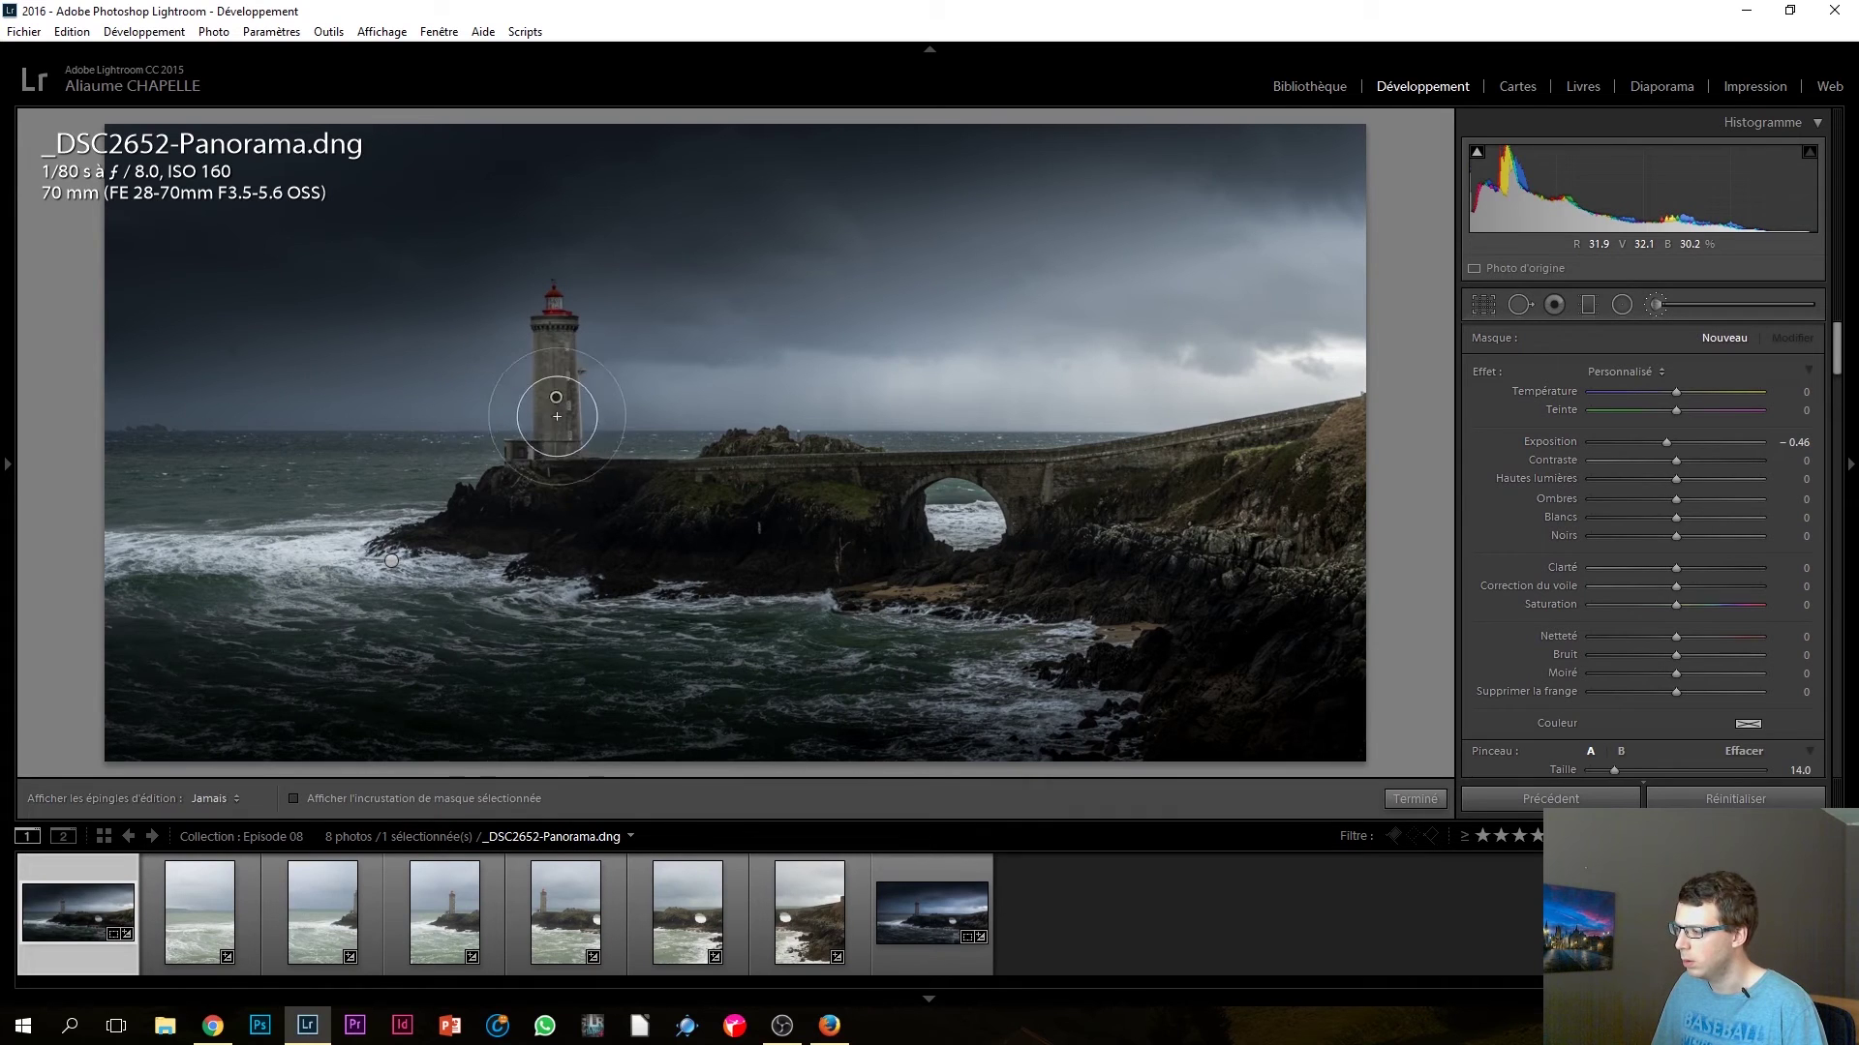
drag(548, 457, 553, 437)
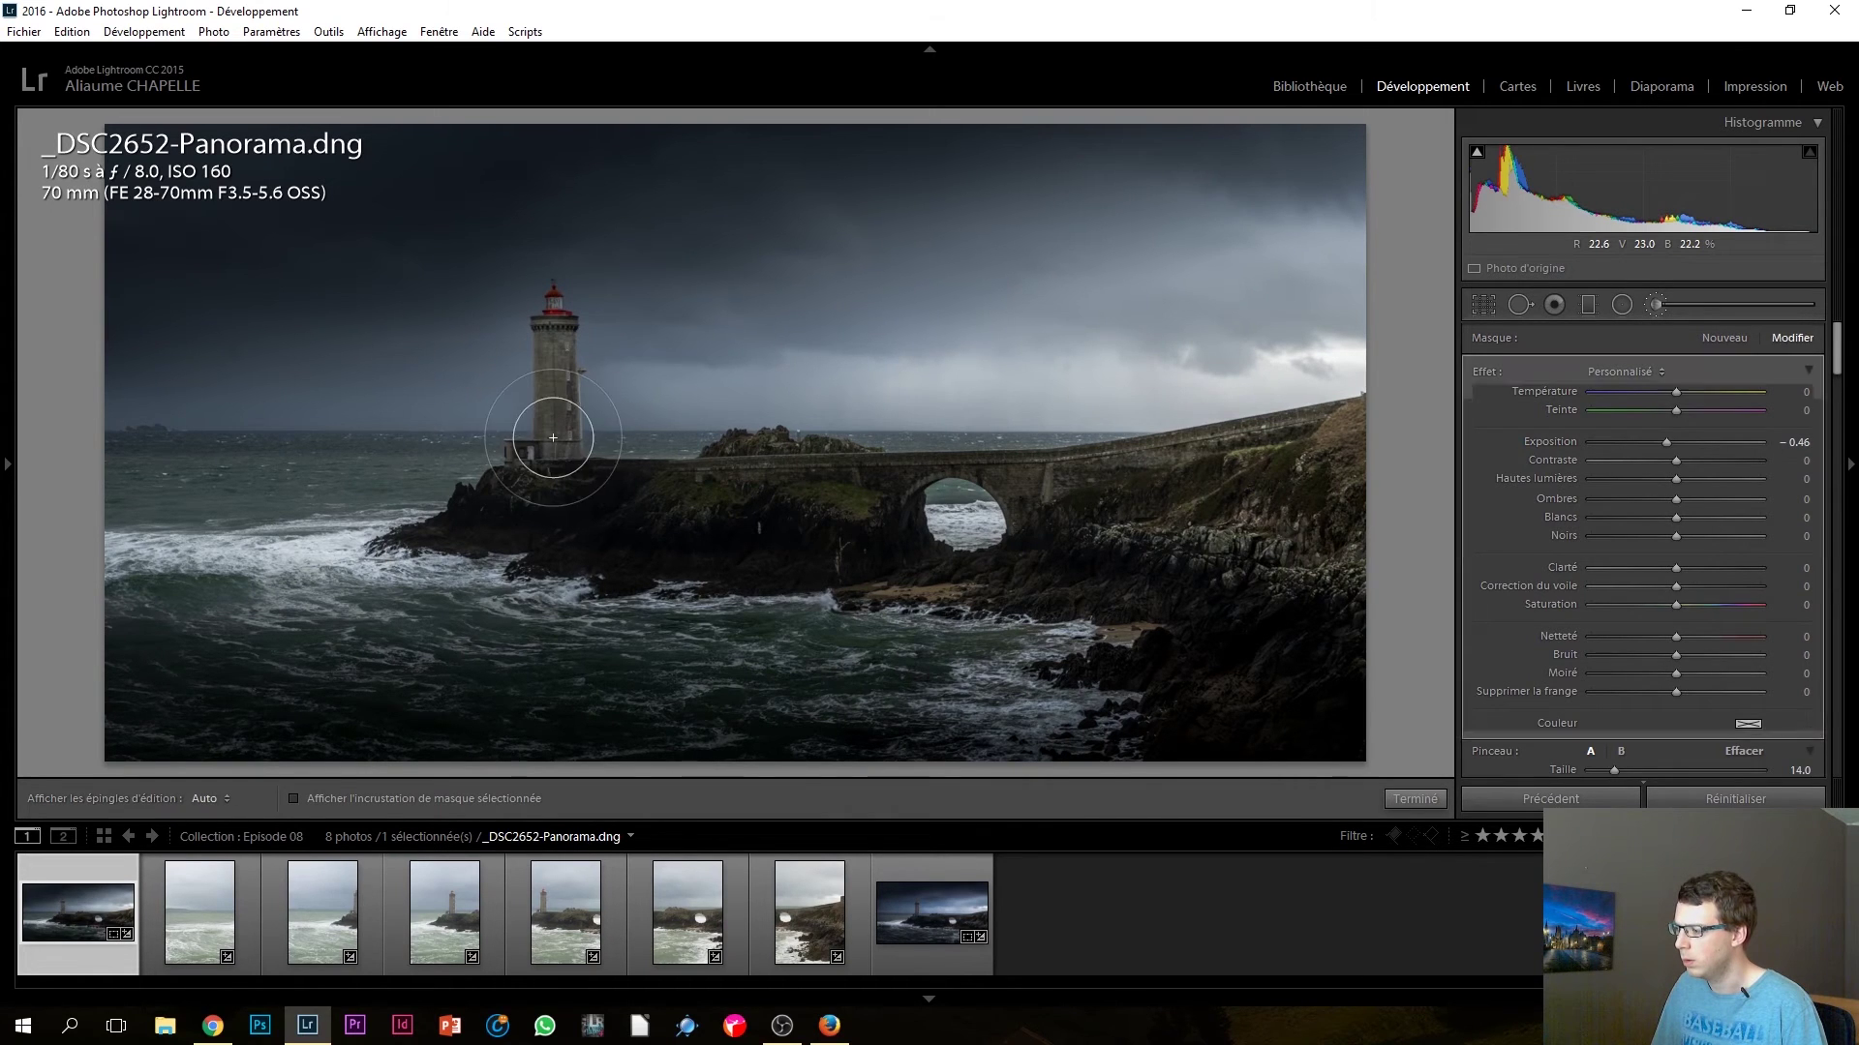
scroll(557, 439, down, 2)
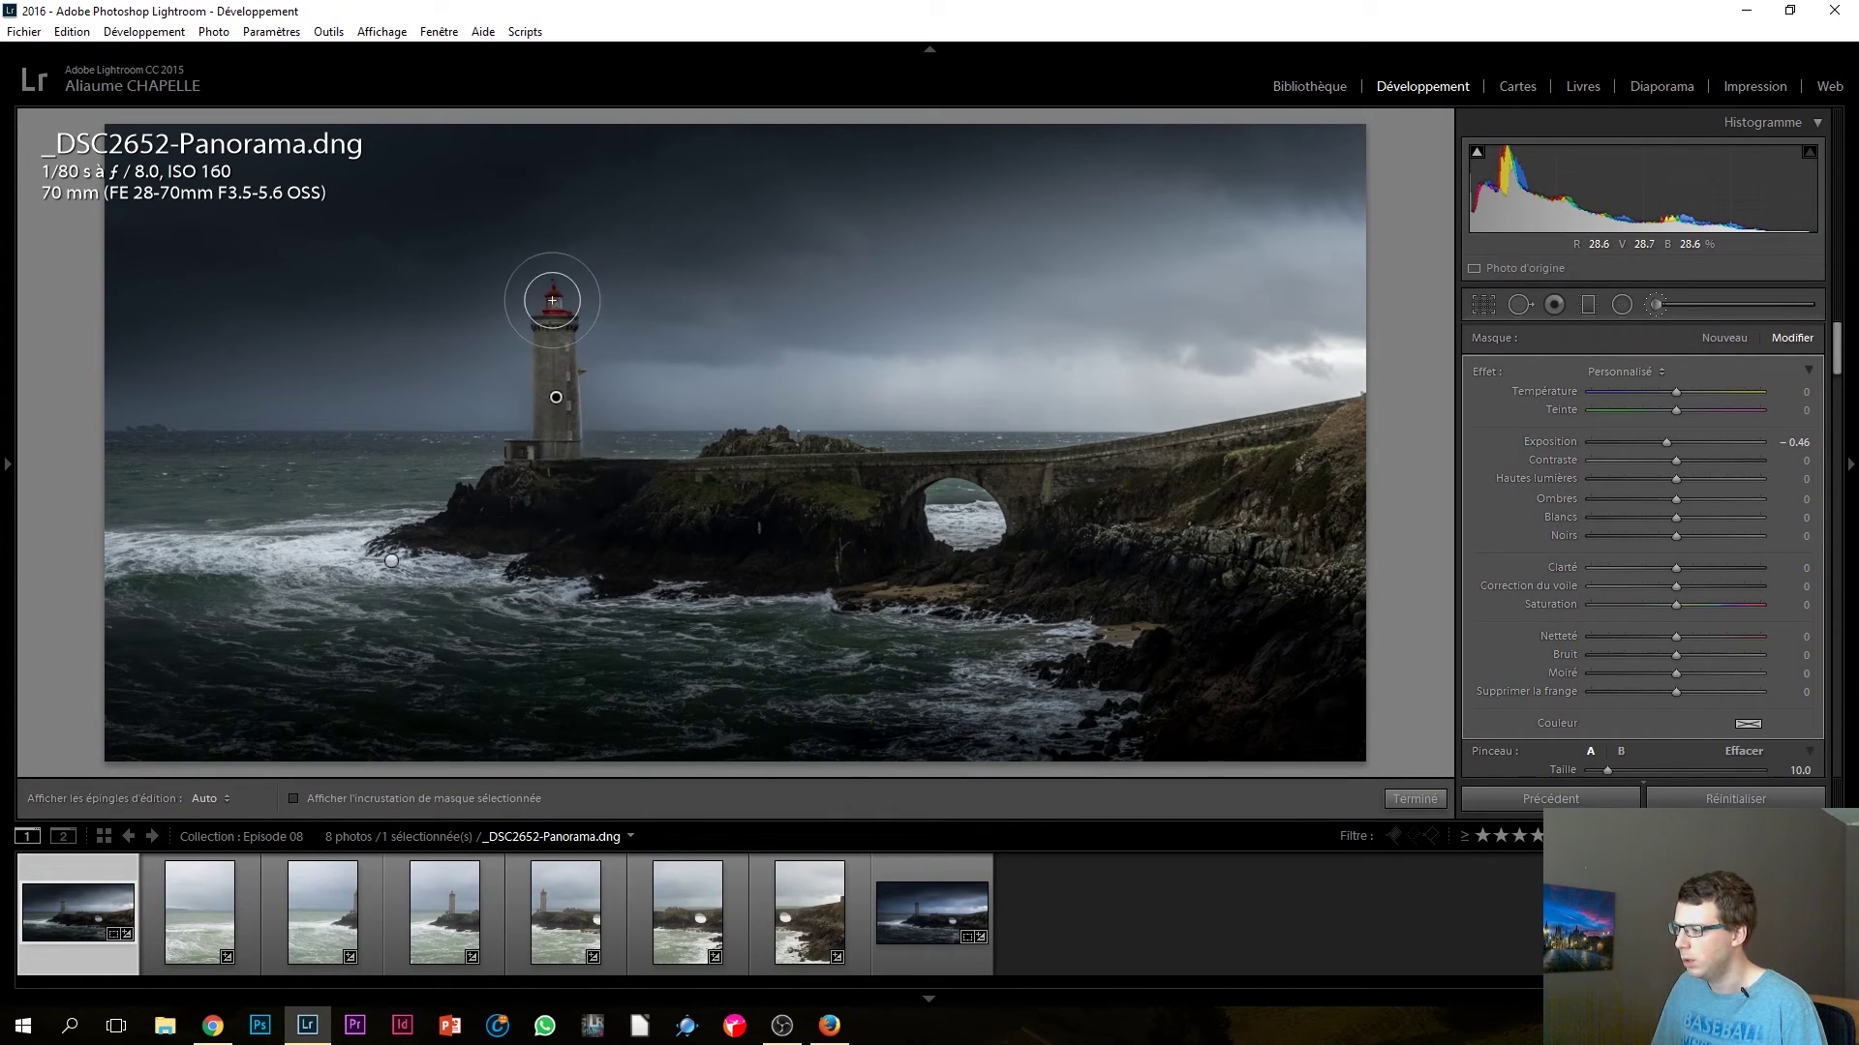
scroll(543, 329, down, 2)
key(h)
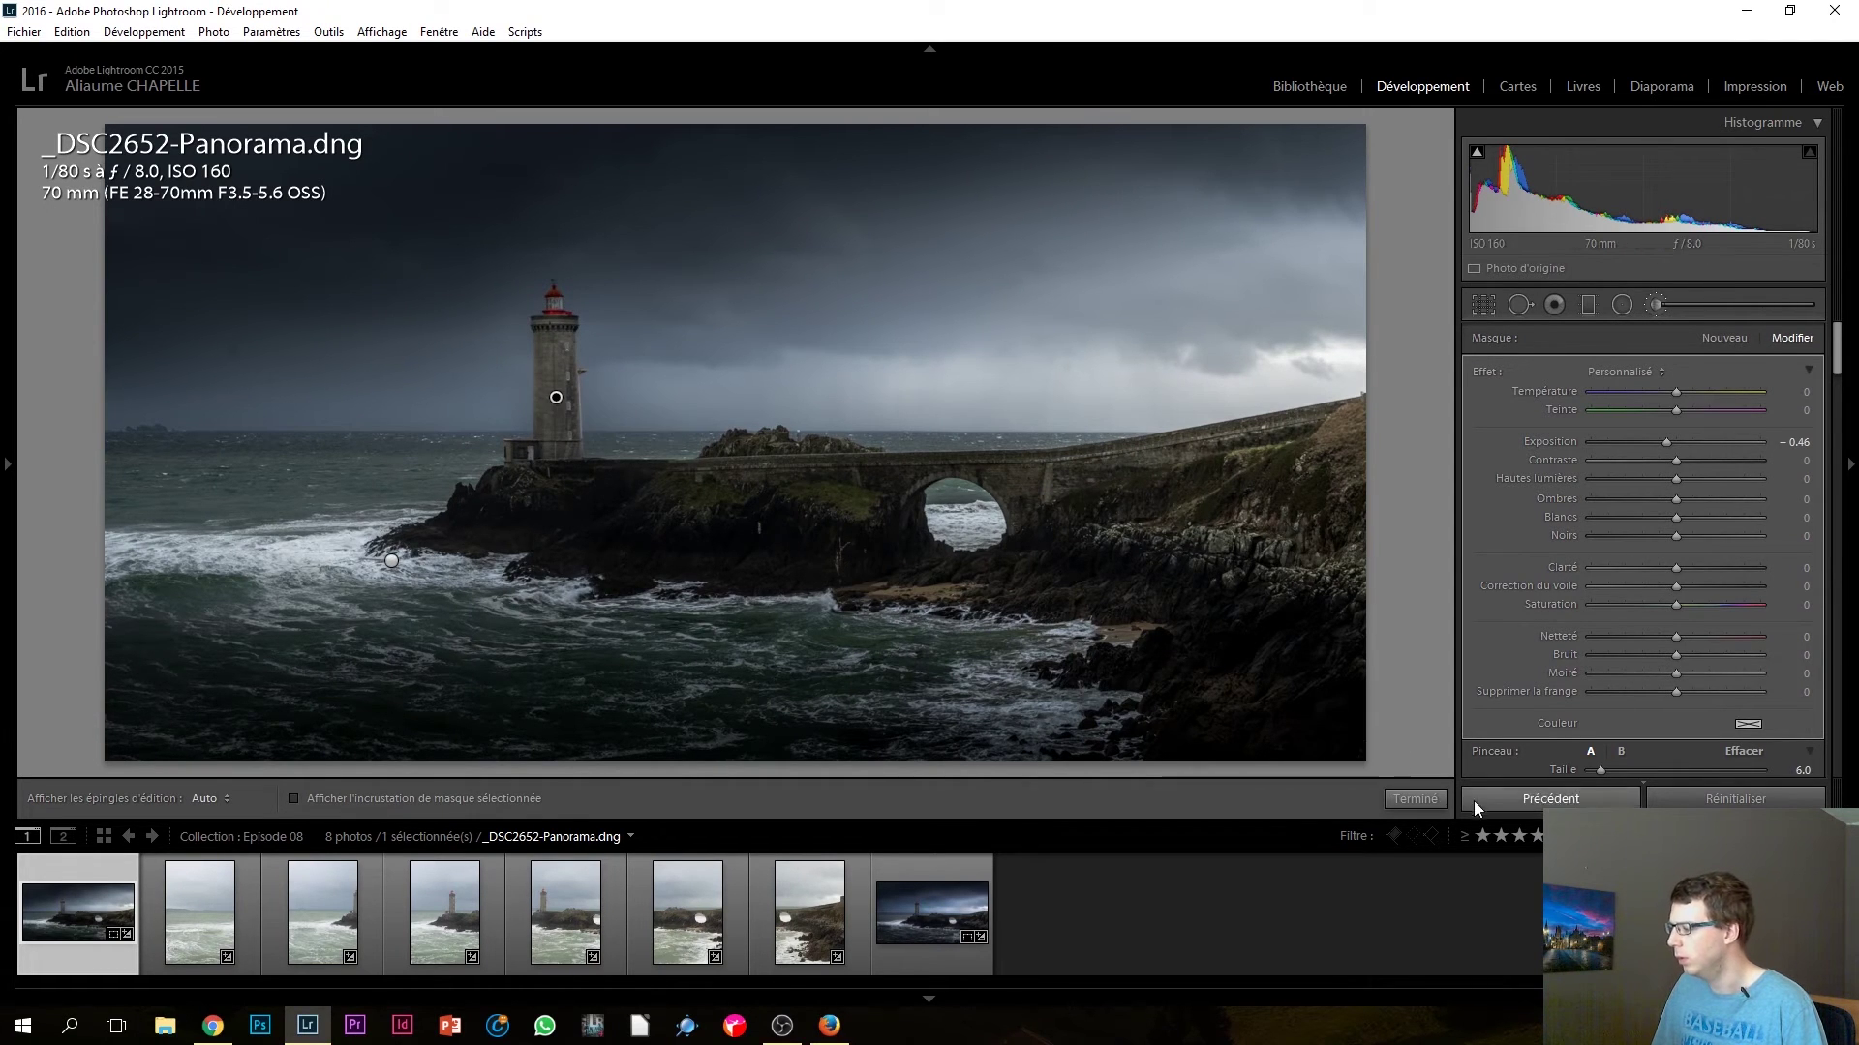
click(1413, 797)
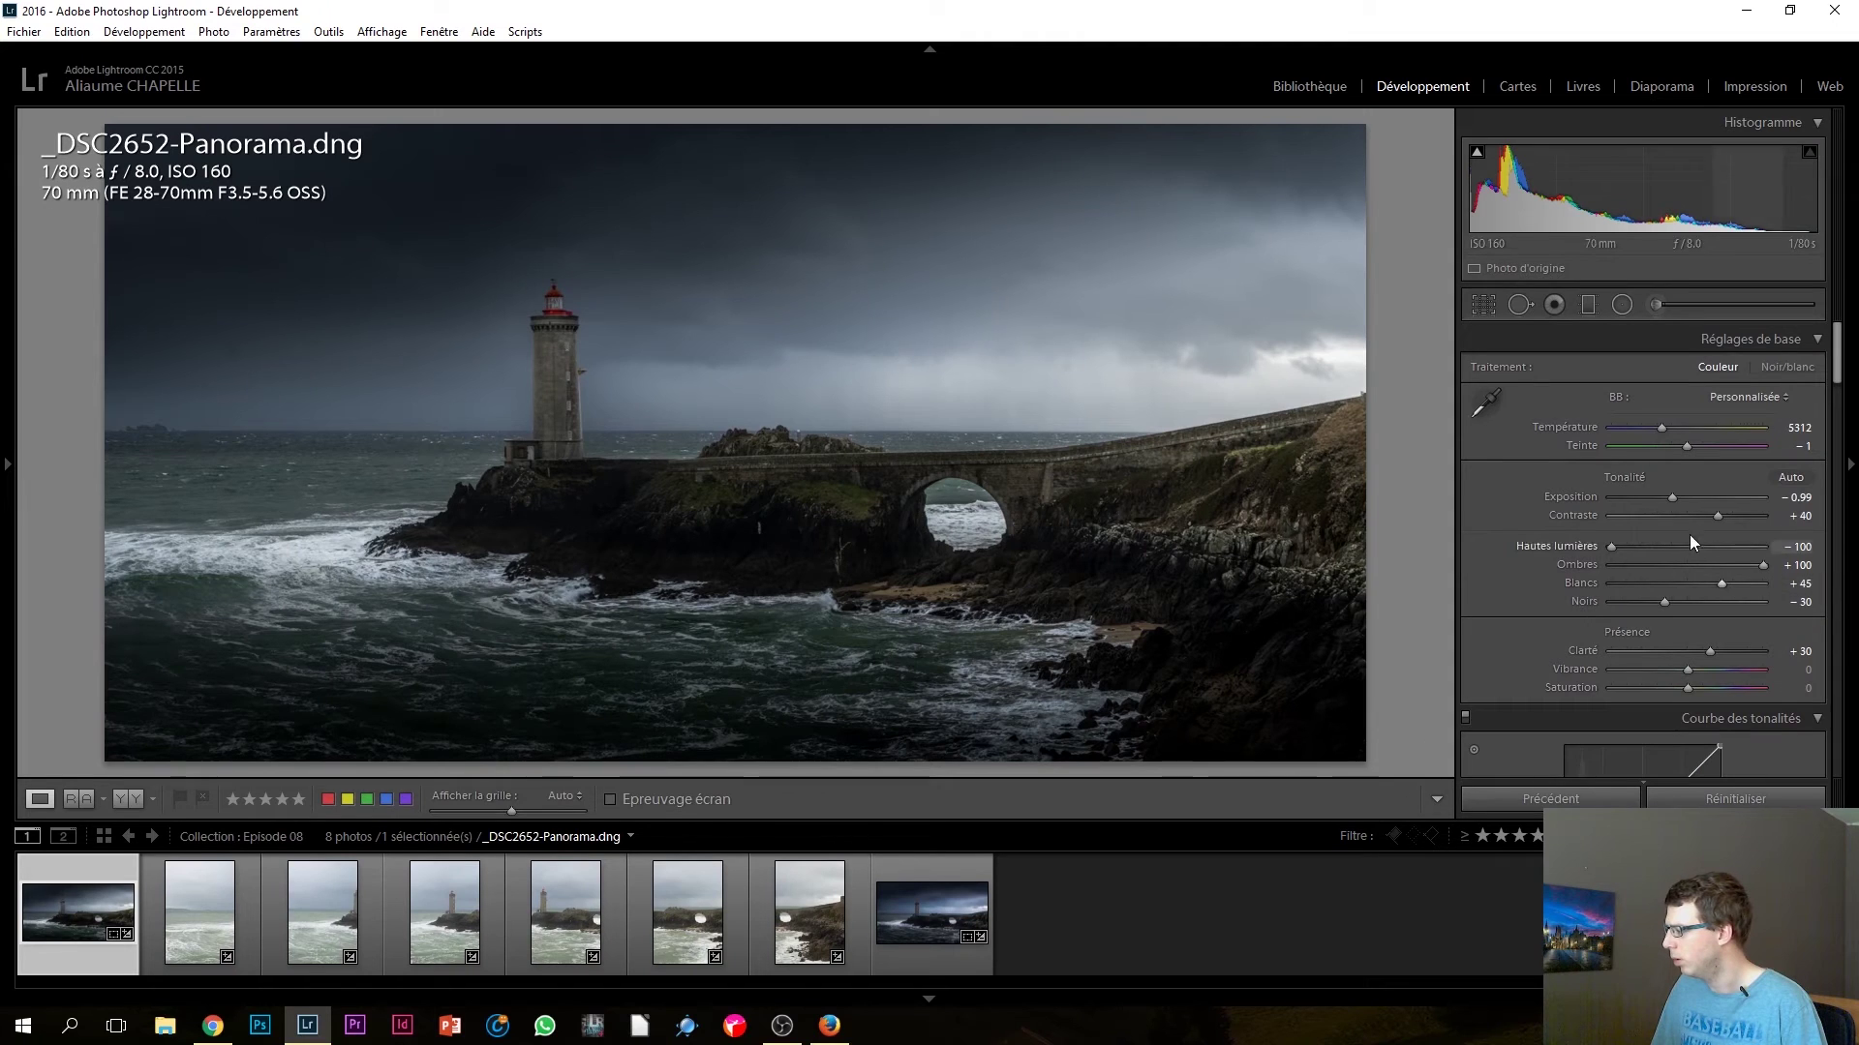
Step: Set the dehaze amount to +8 and the whites to +49
drag(1835, 363, 1839, 728)
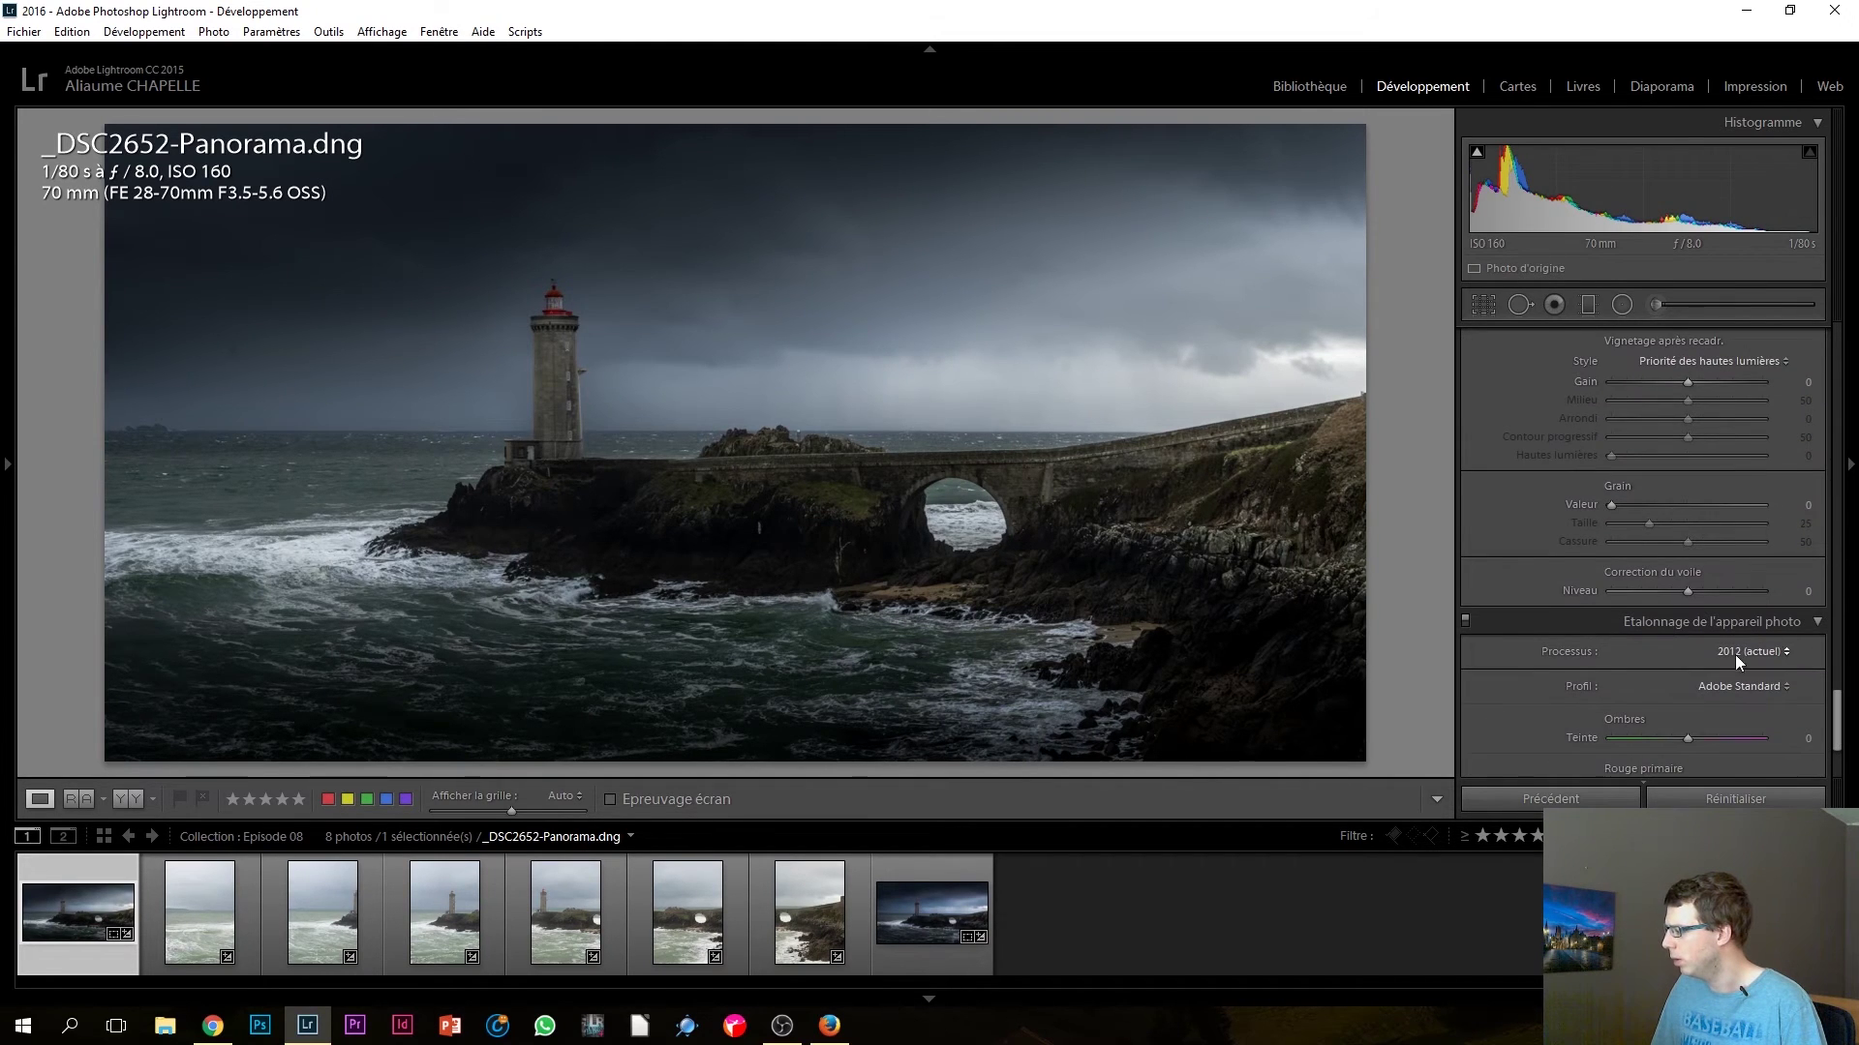
drag(1696, 594, 1710, 589)
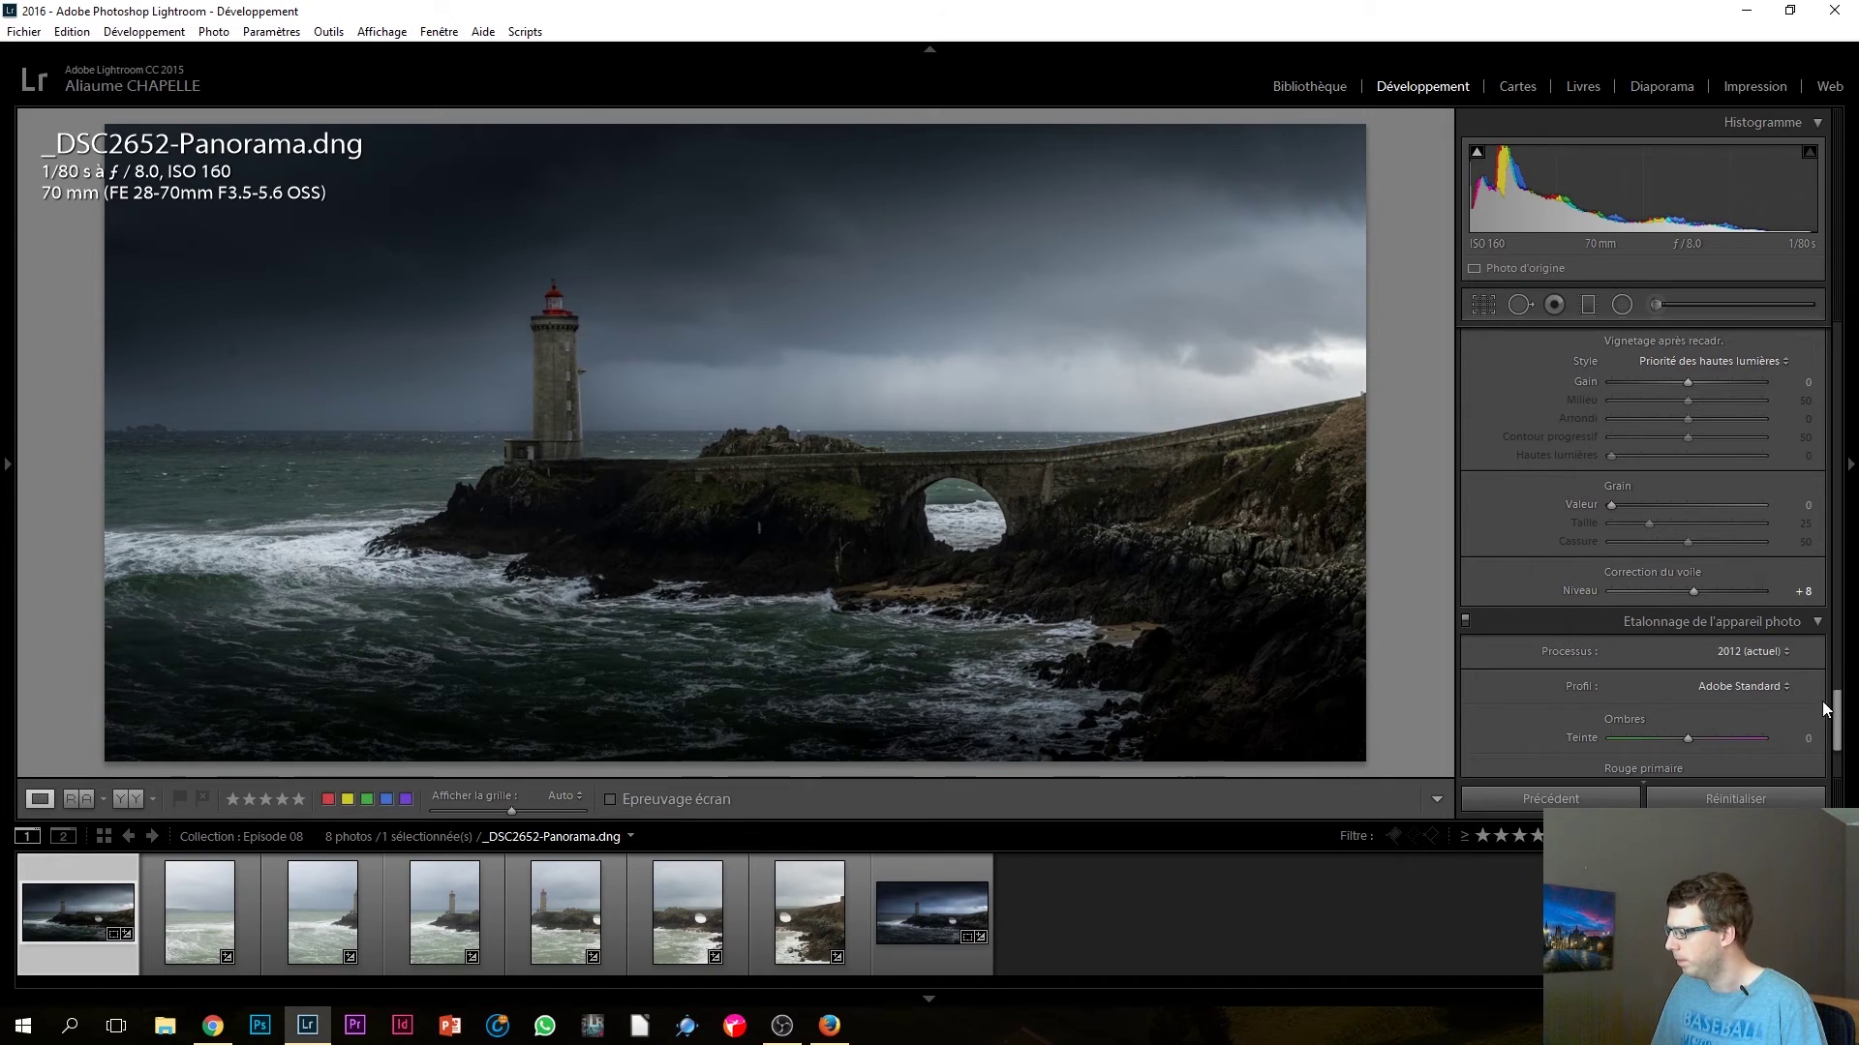
drag(1836, 706, 1841, 334)
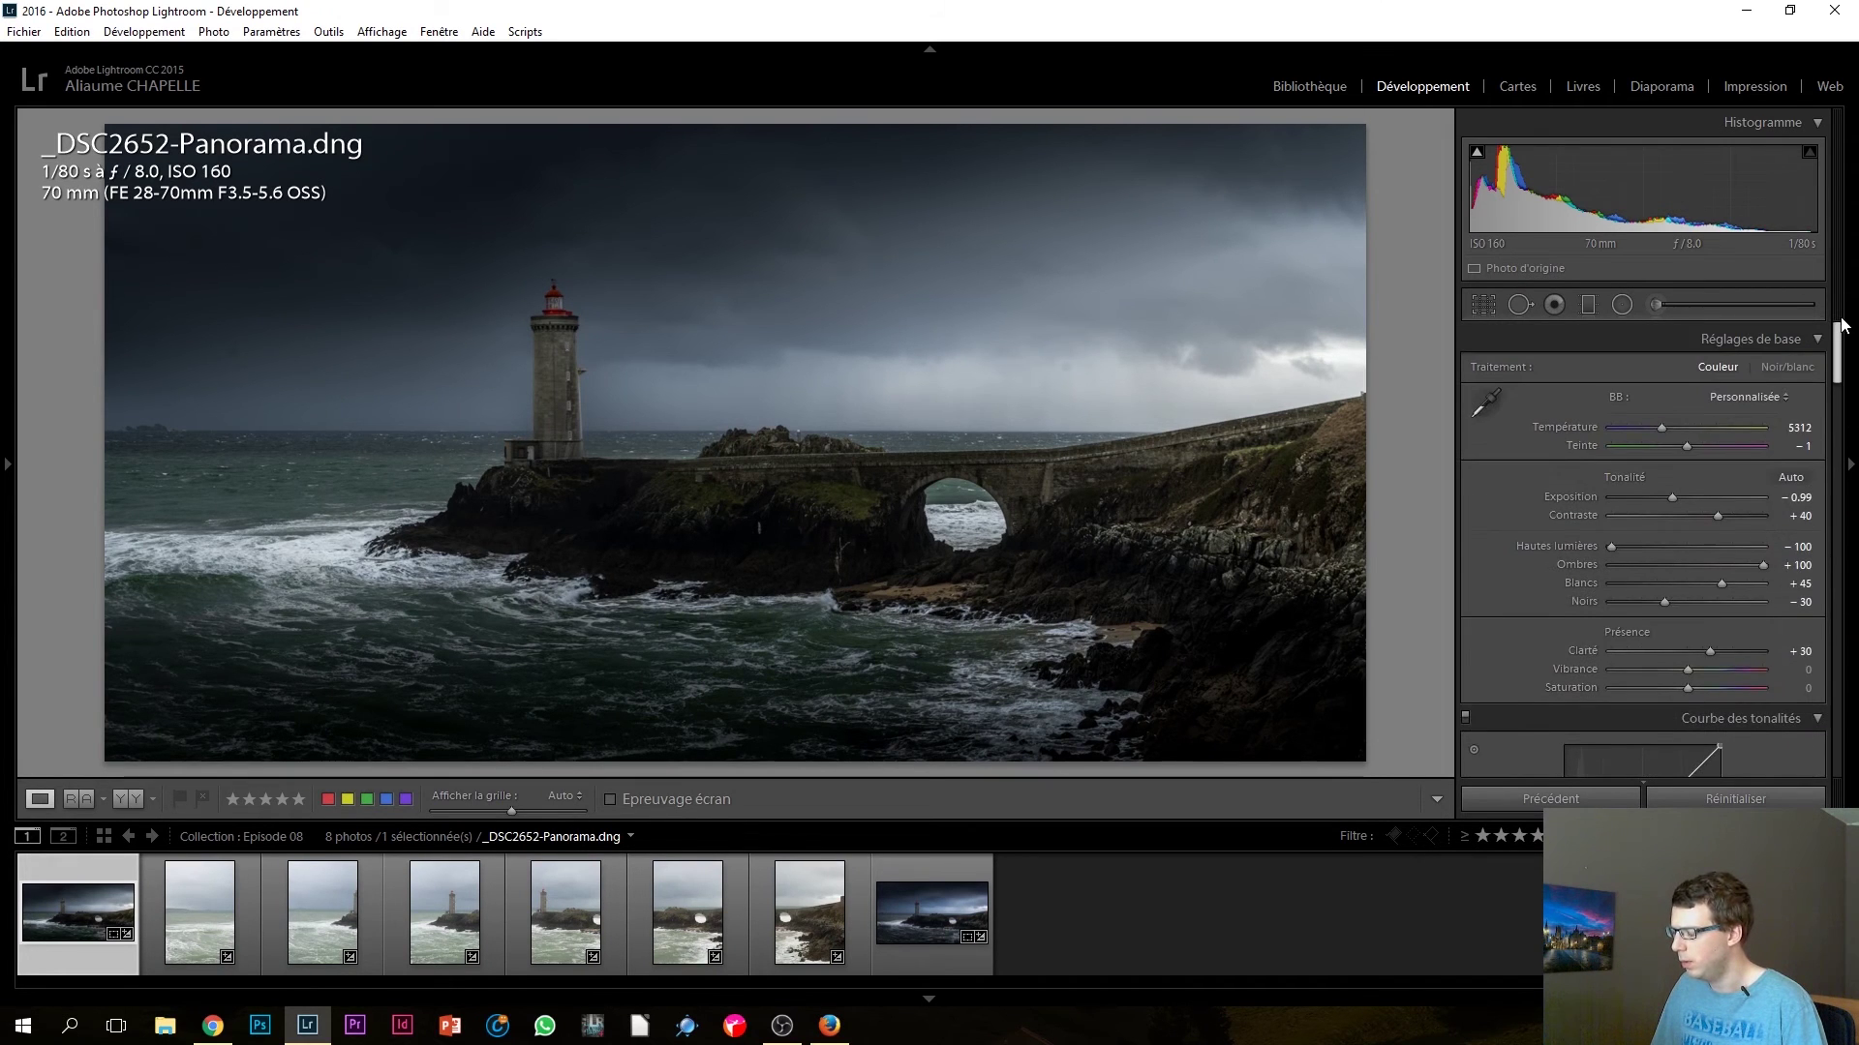
drag(1721, 584, 1731, 585)
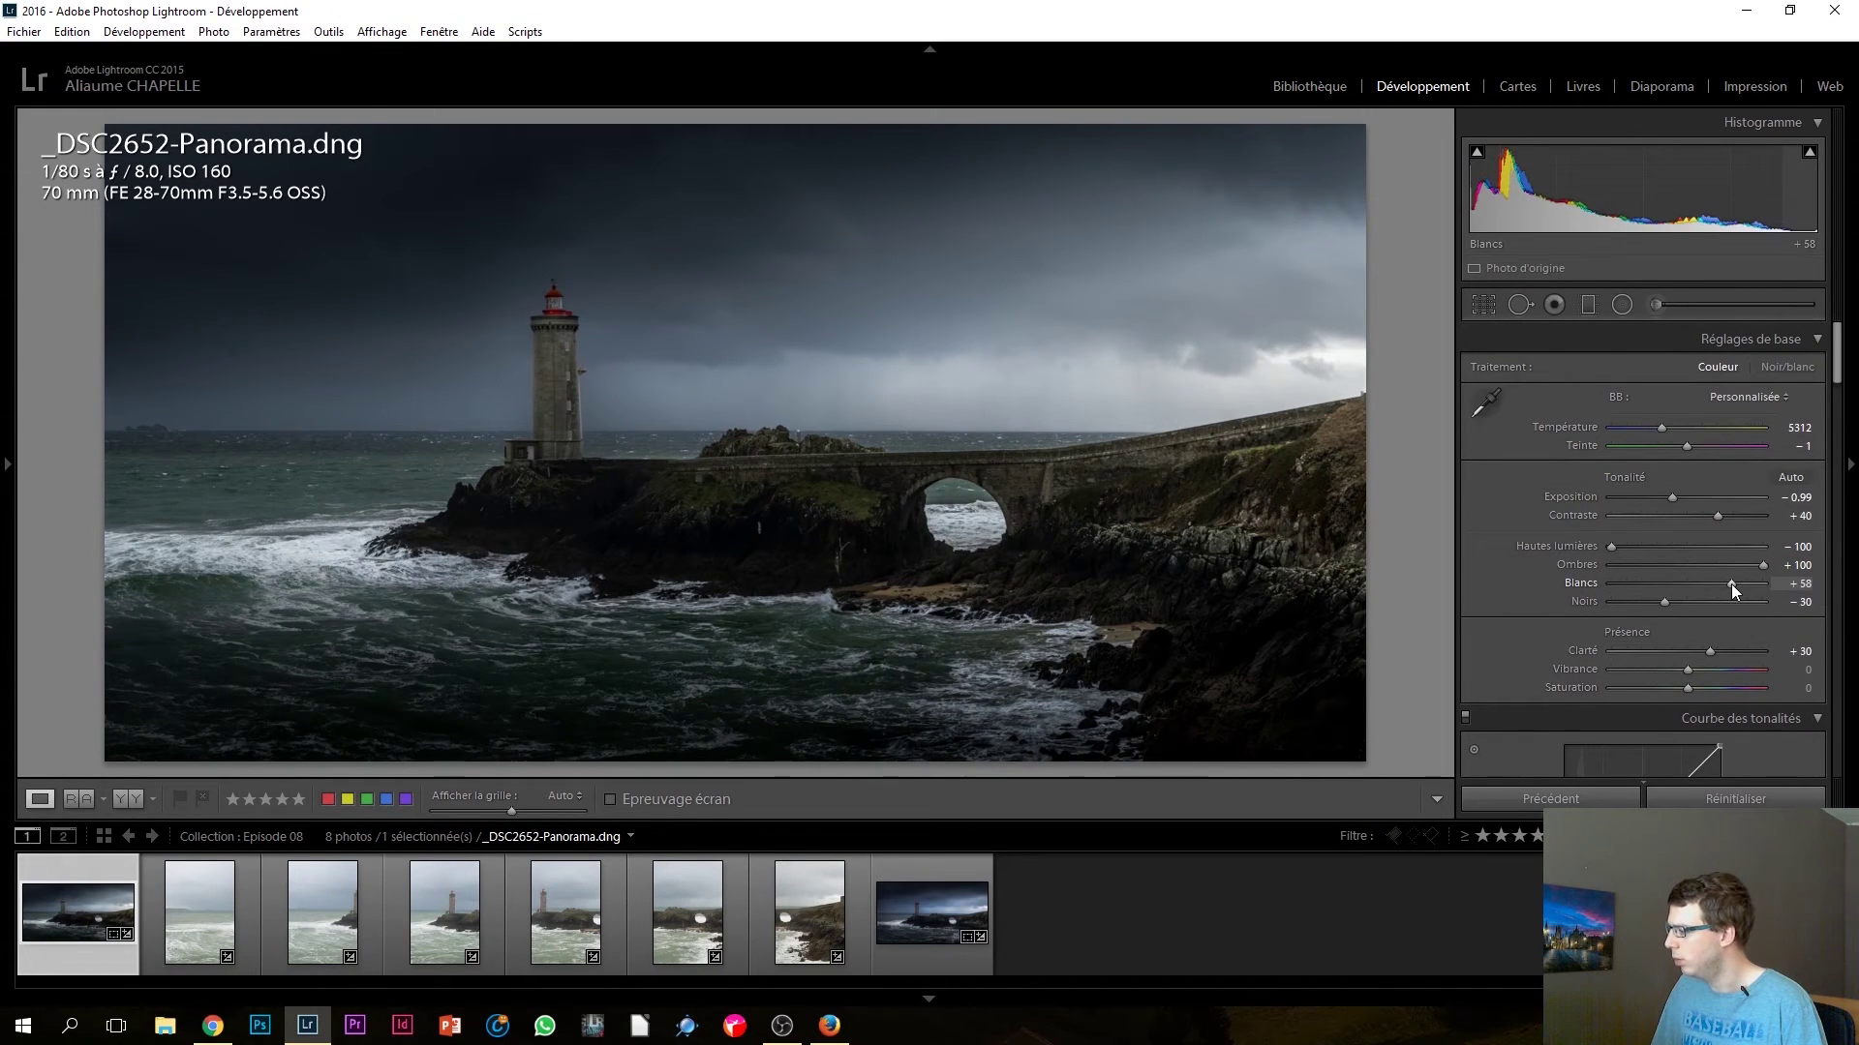
click(1810, 154)
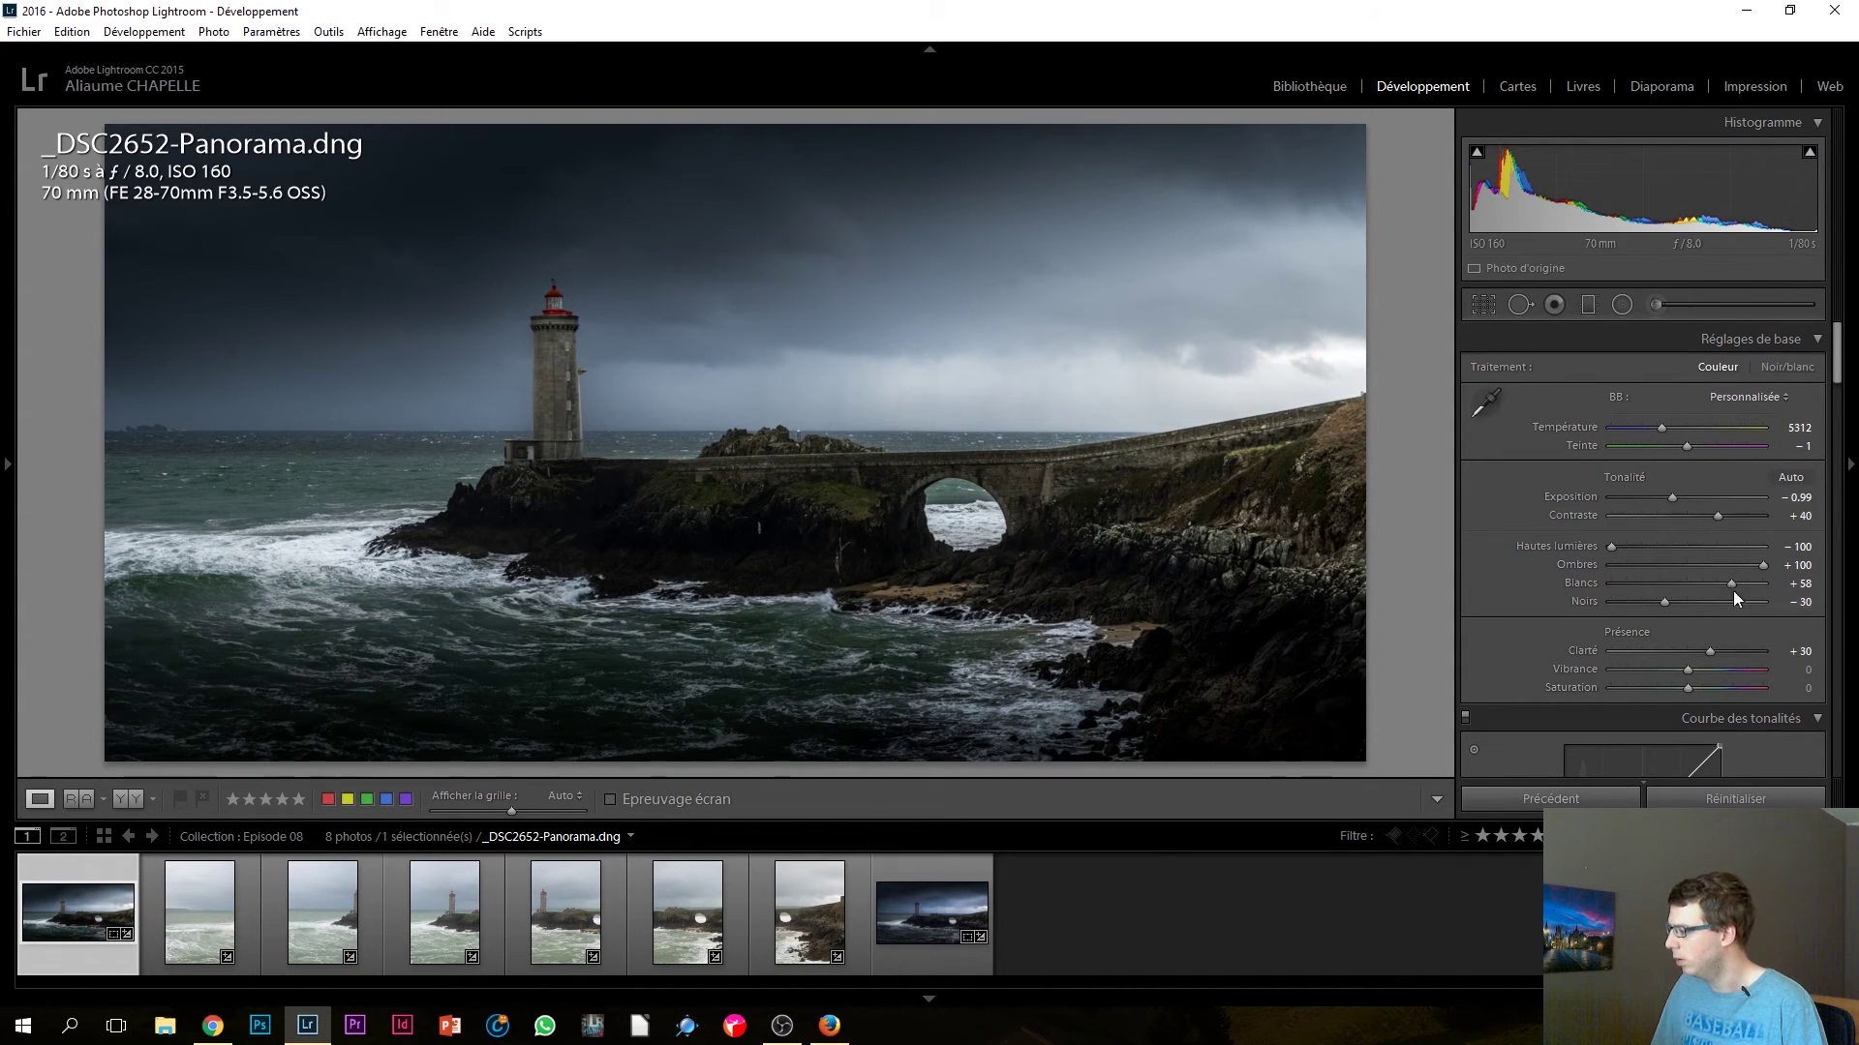
drag(1727, 583, 1722, 583)
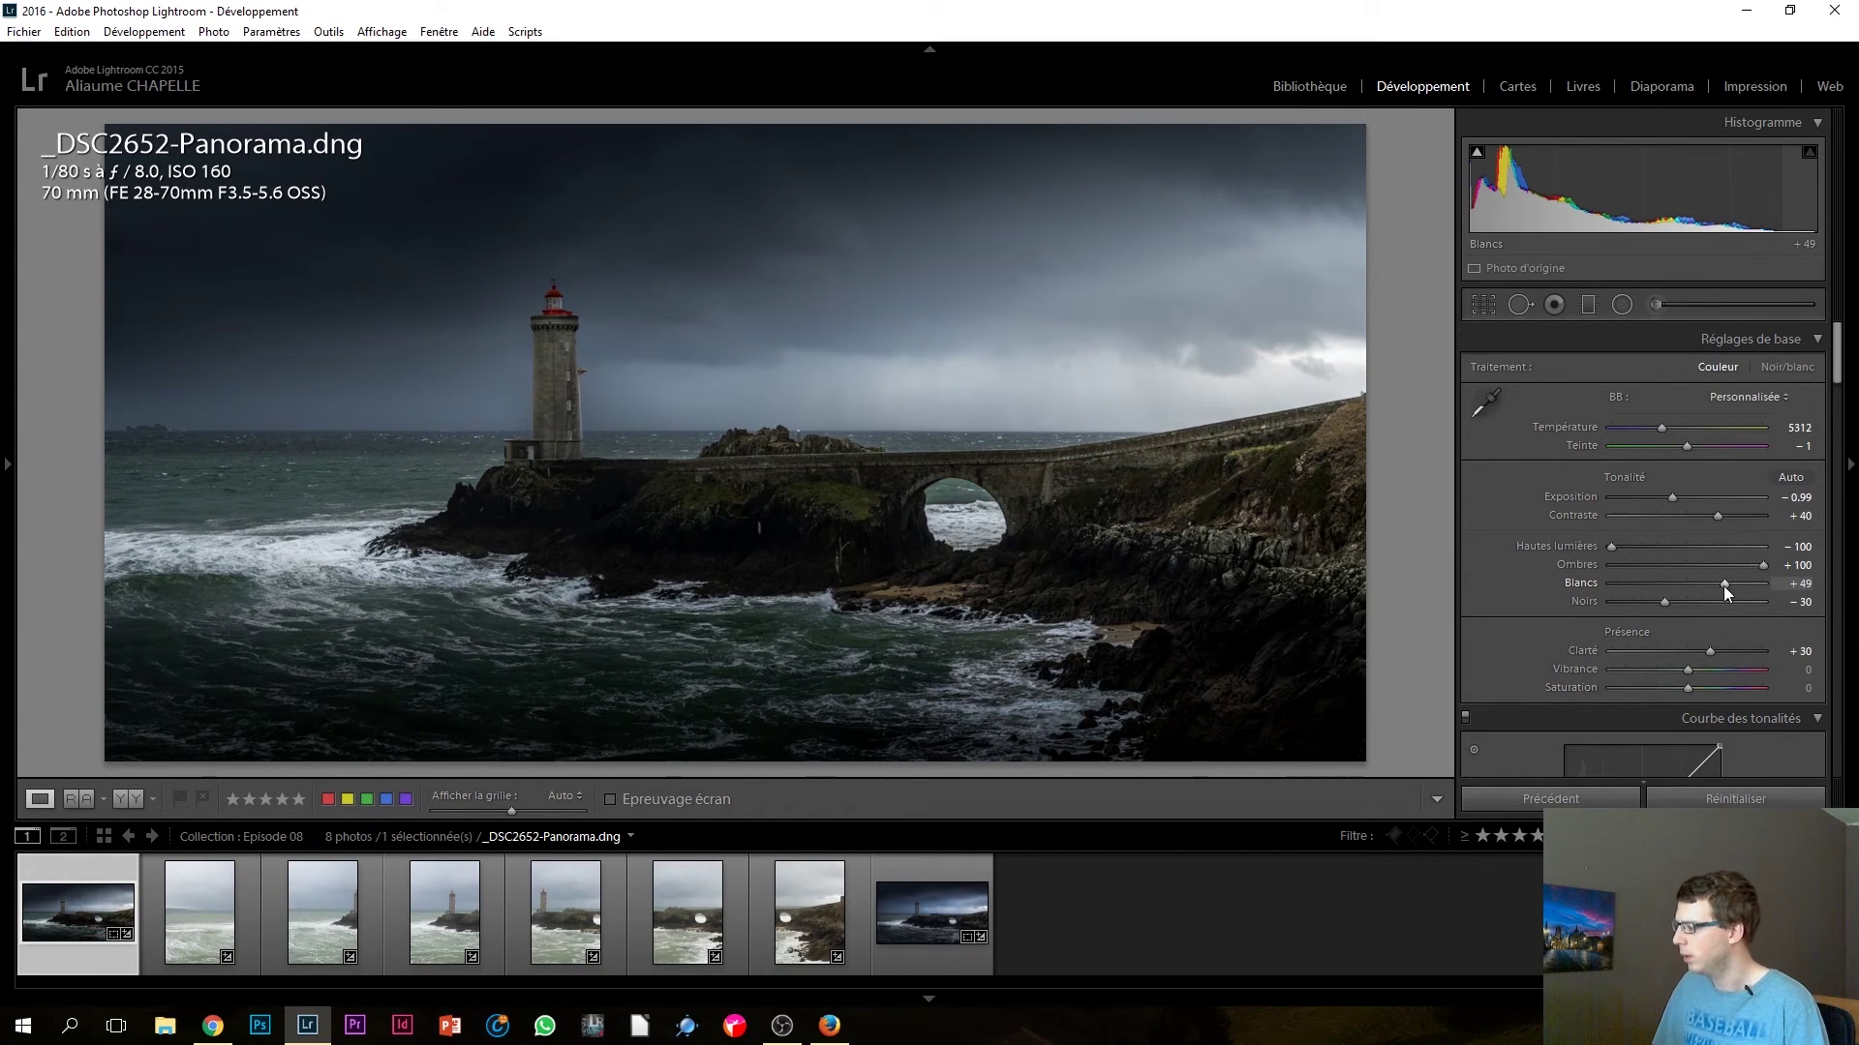
Step: Lift the black point of the blue tone curve slightly and move its white point slightly inward
scroll(1837, 346, down, 3)
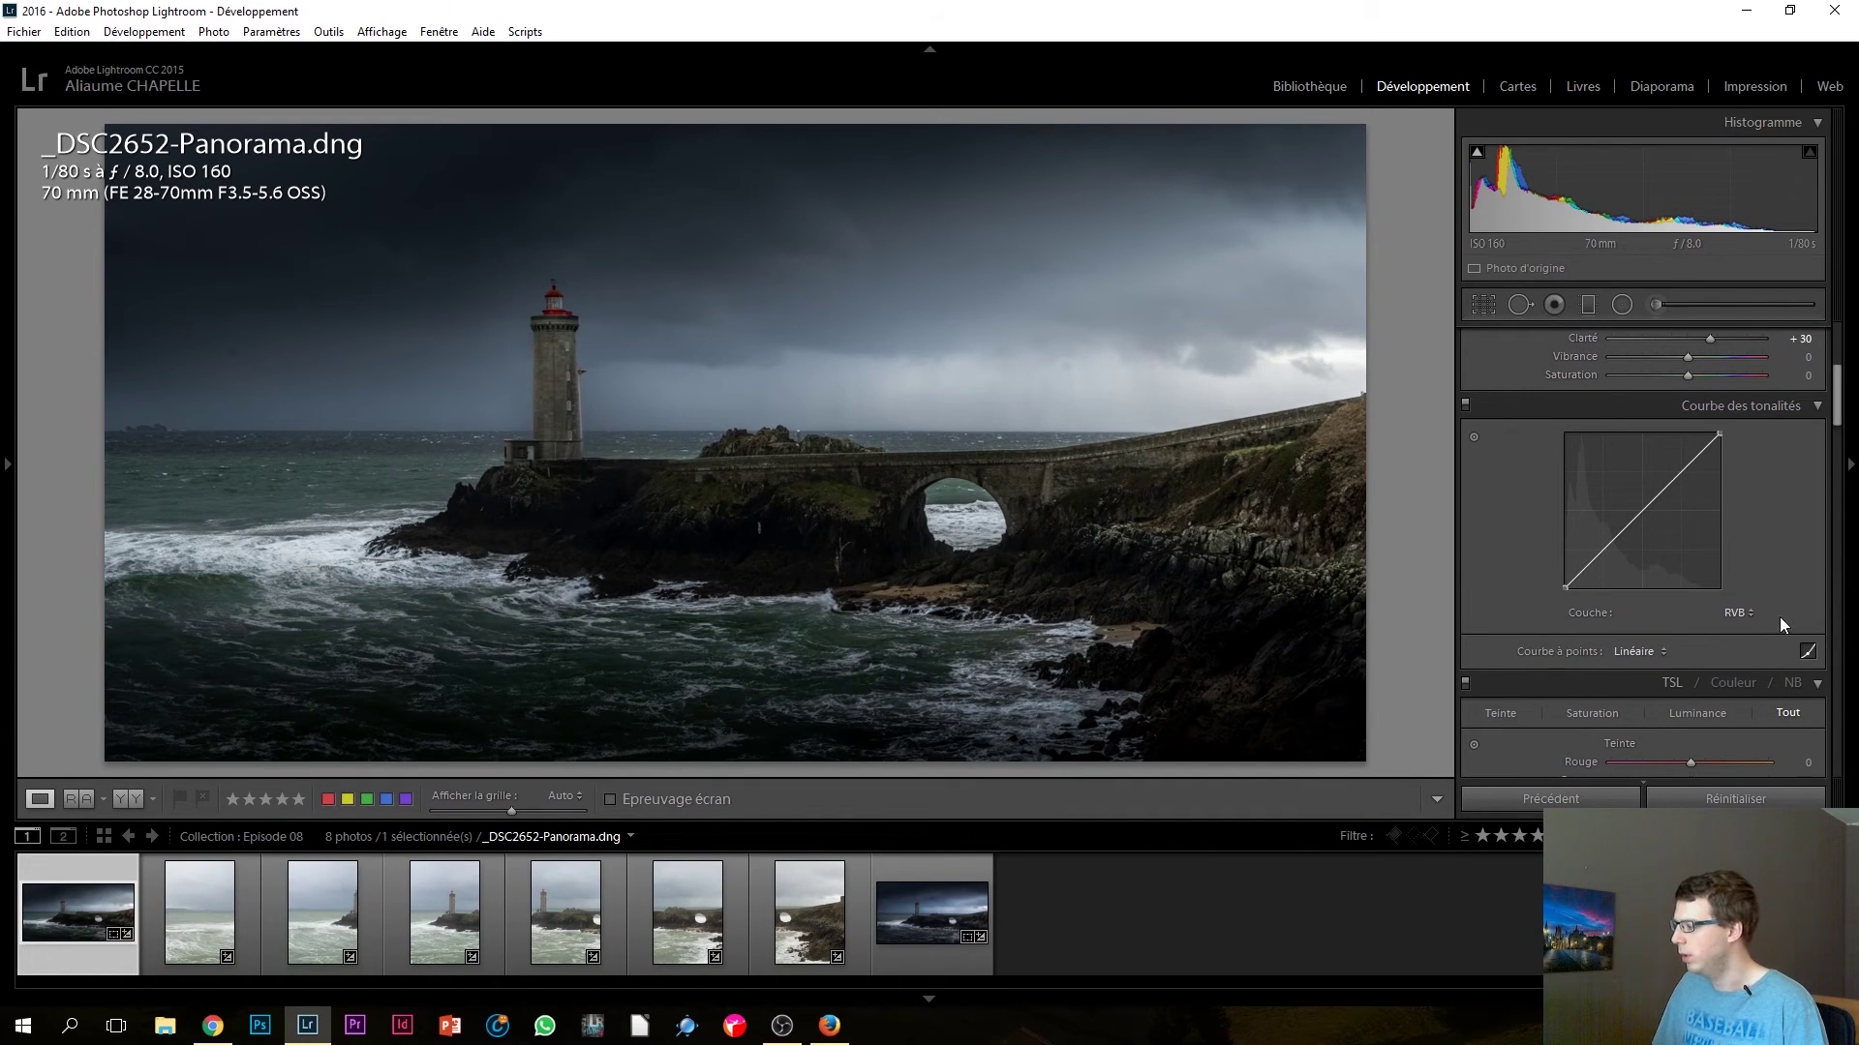
click(1738, 614)
click(1682, 703)
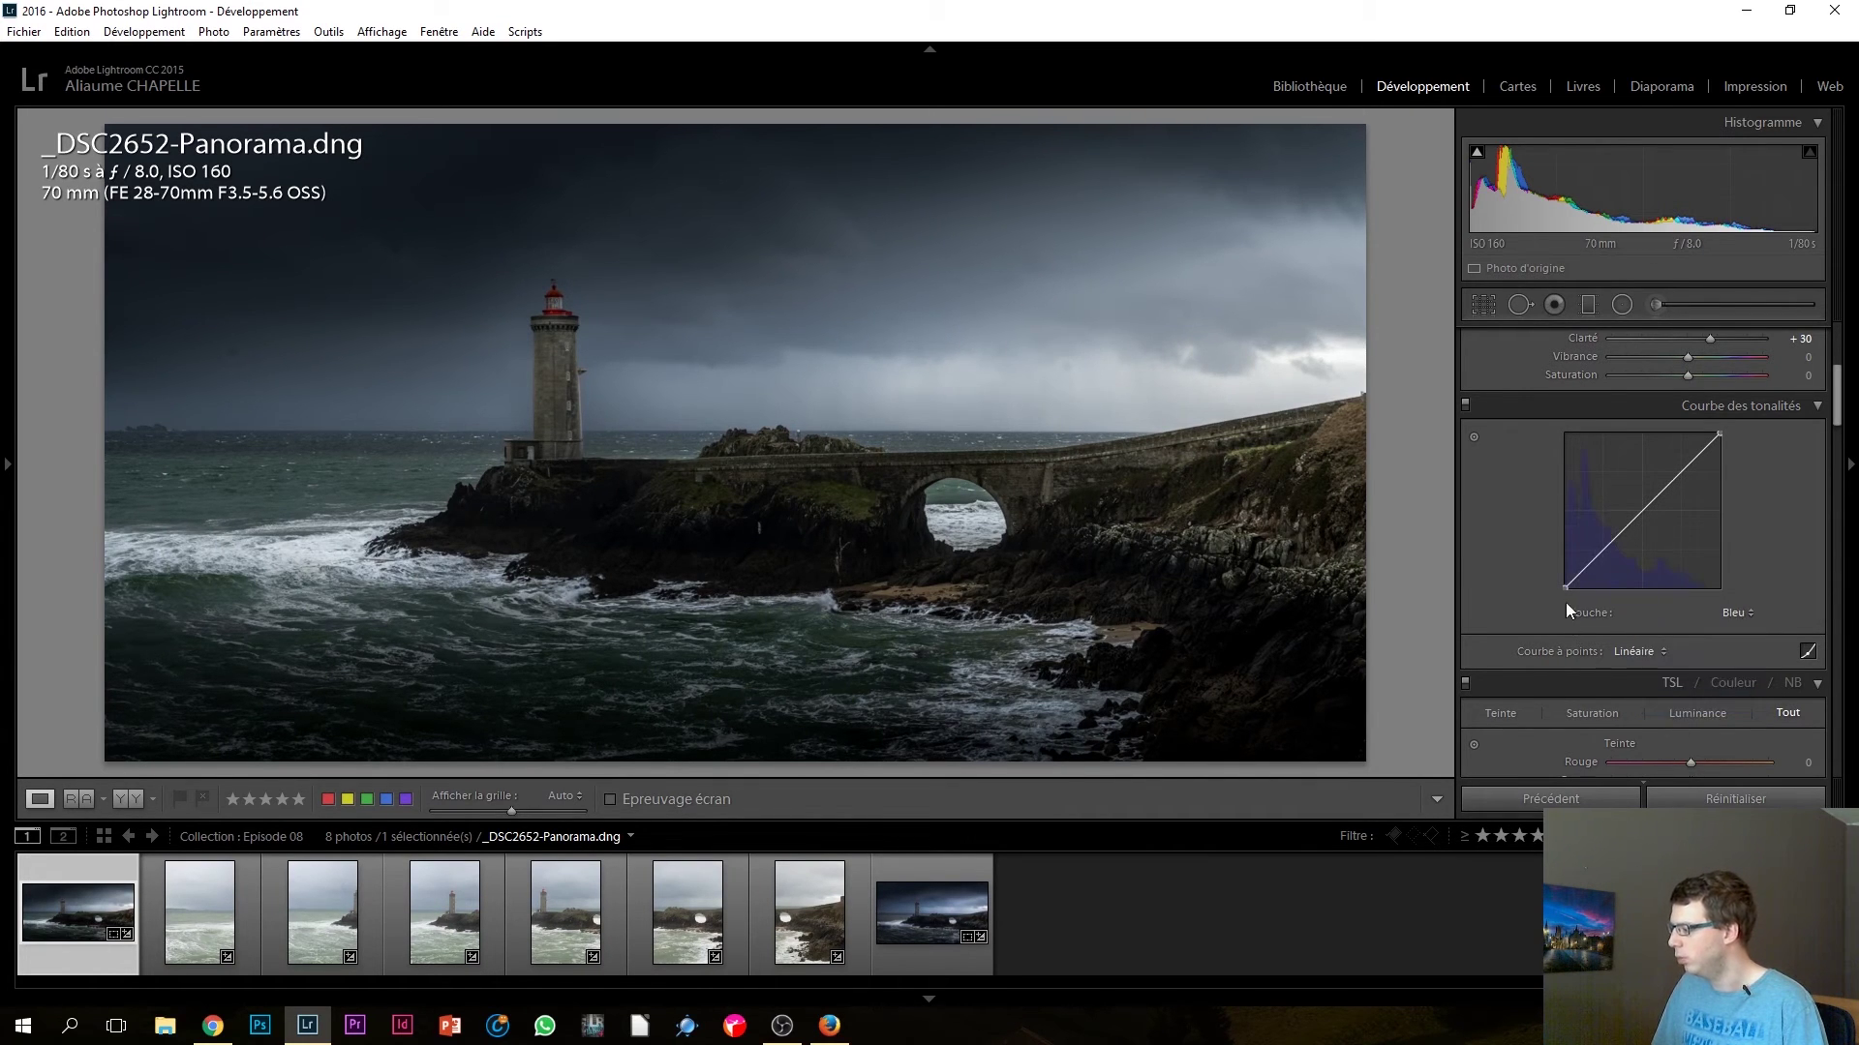
drag(1569, 585, 1565, 587)
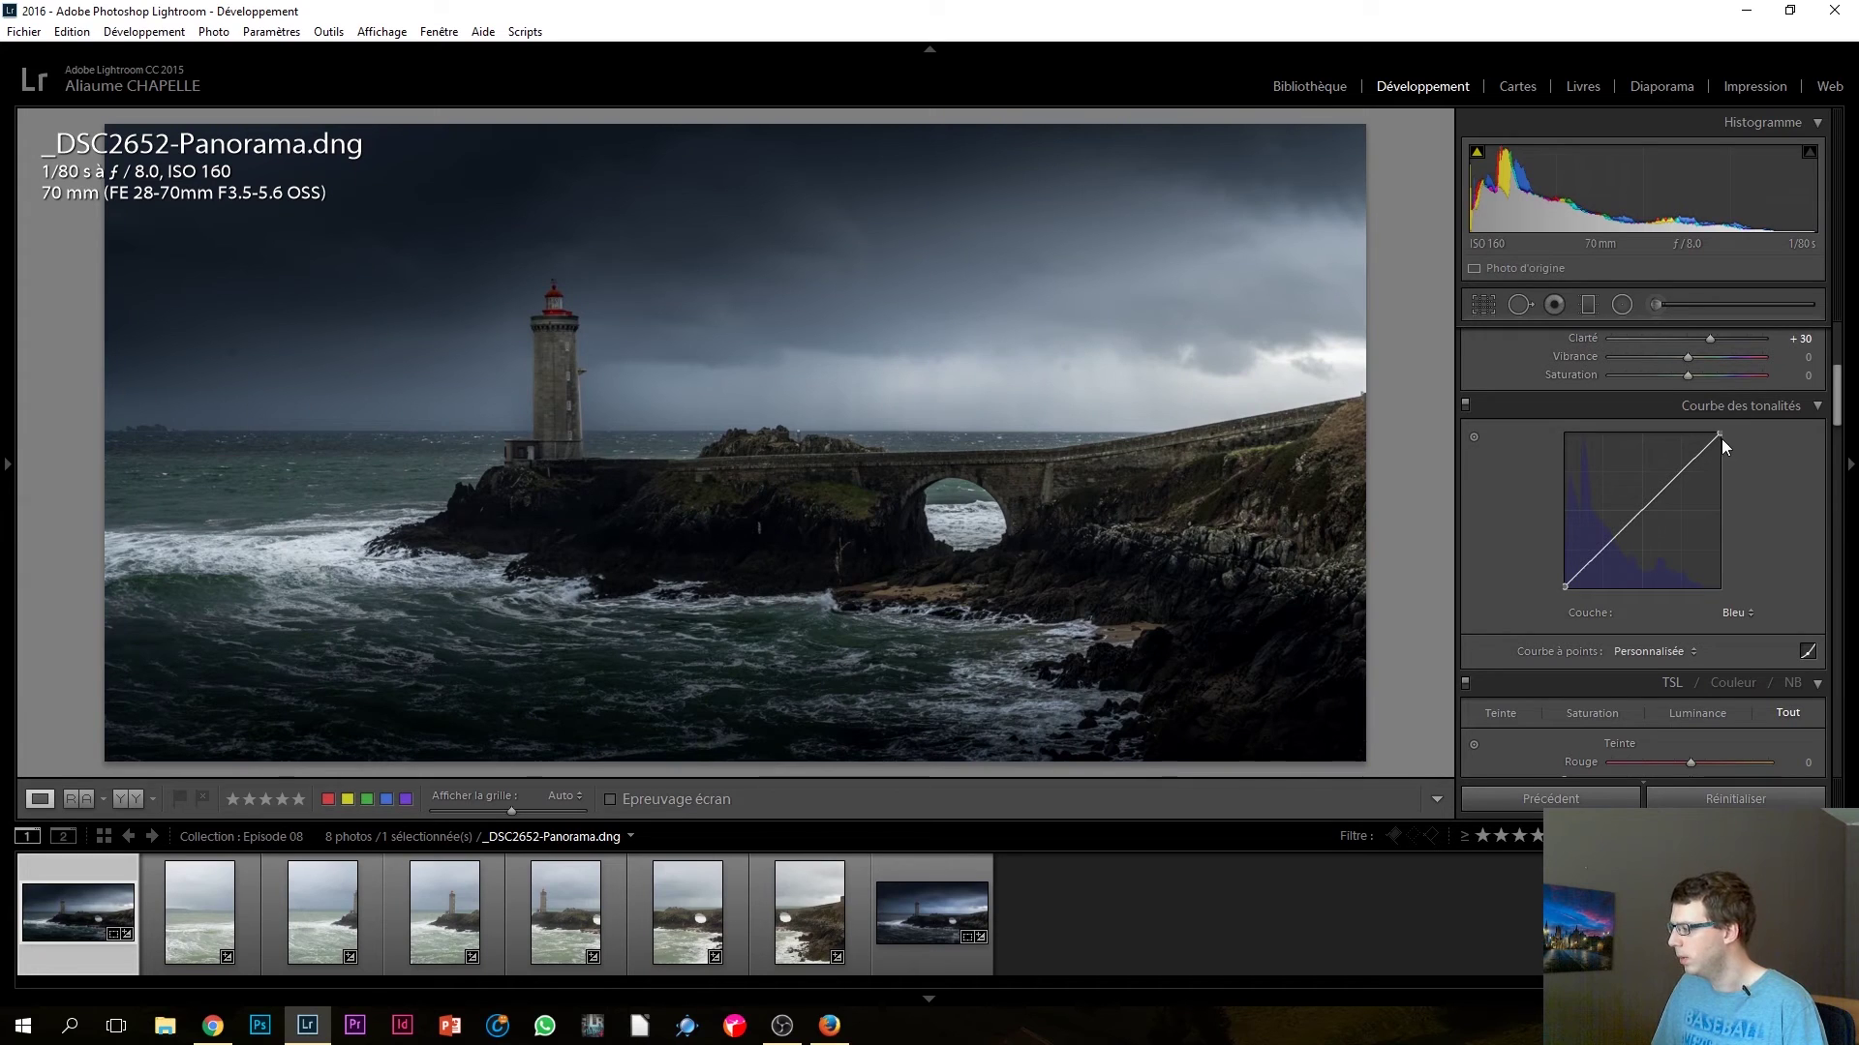
drag(1719, 436, 1719, 435)
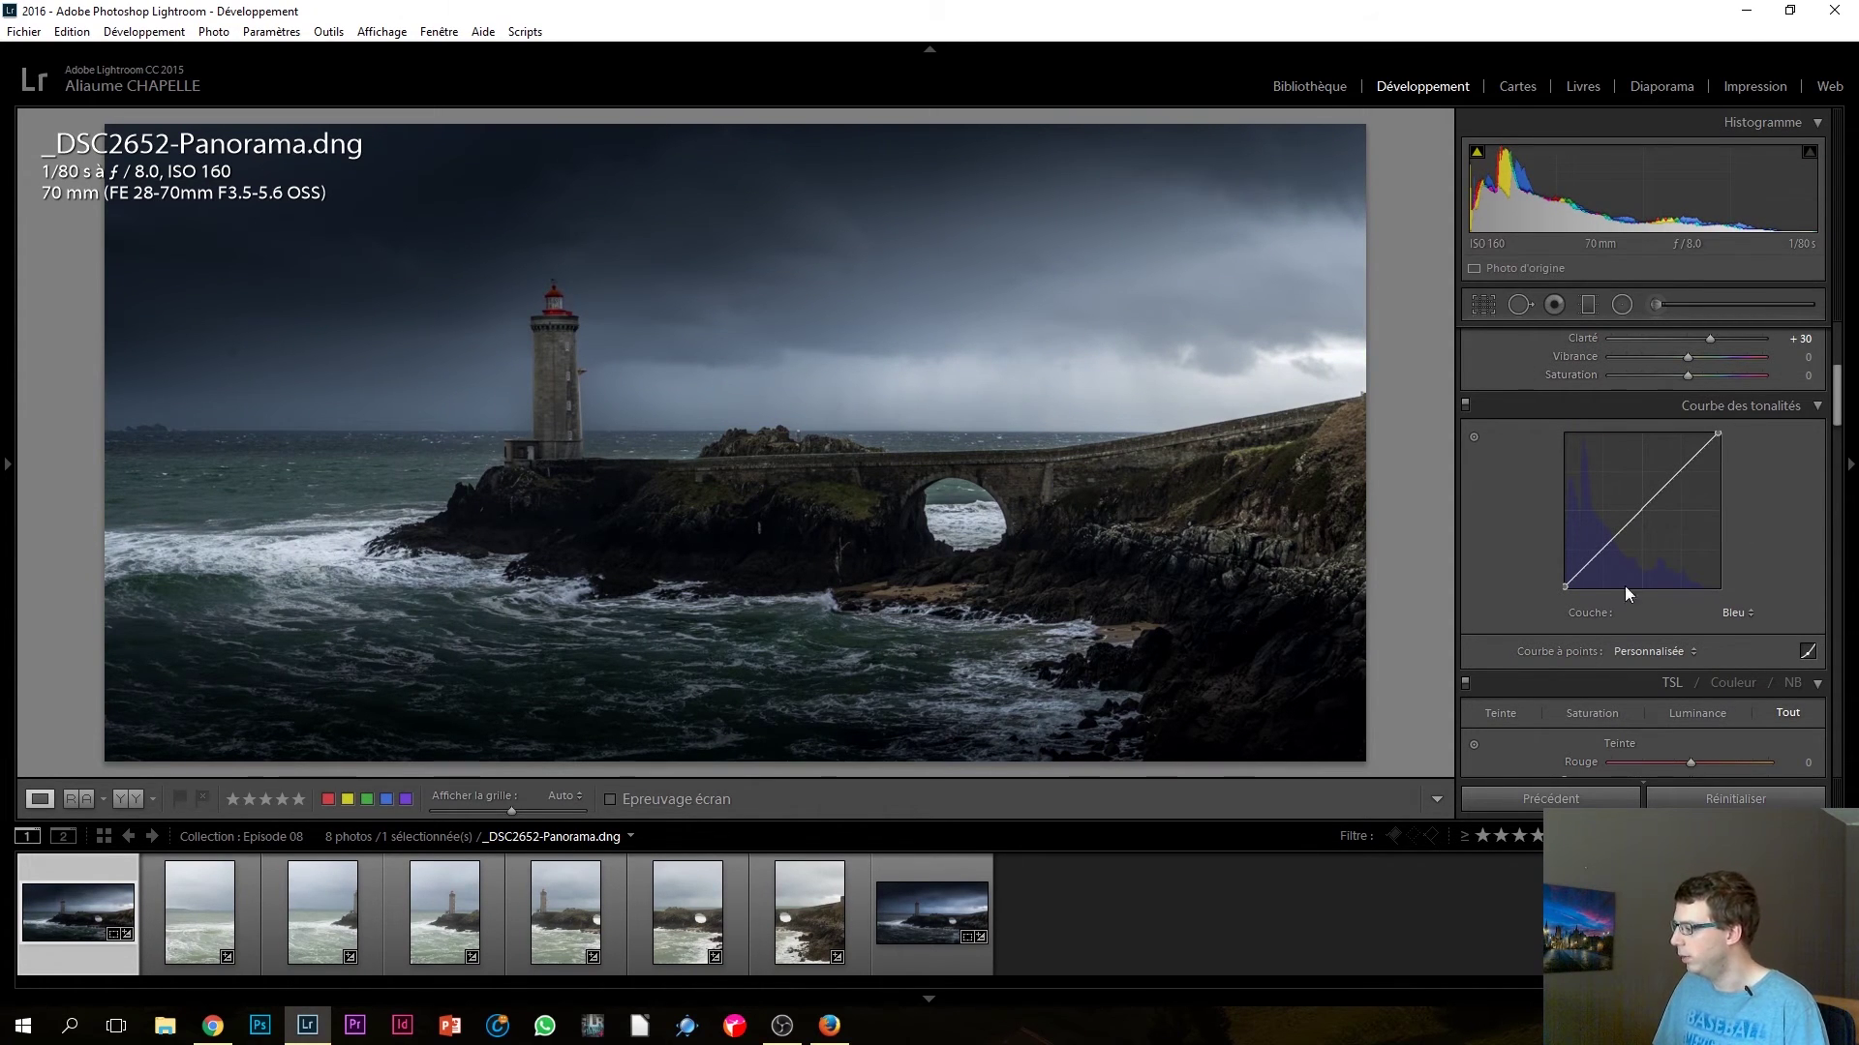
Step: Add a midpoint to the green tone curve at 49.8 / 51.0 %
click(1738, 613)
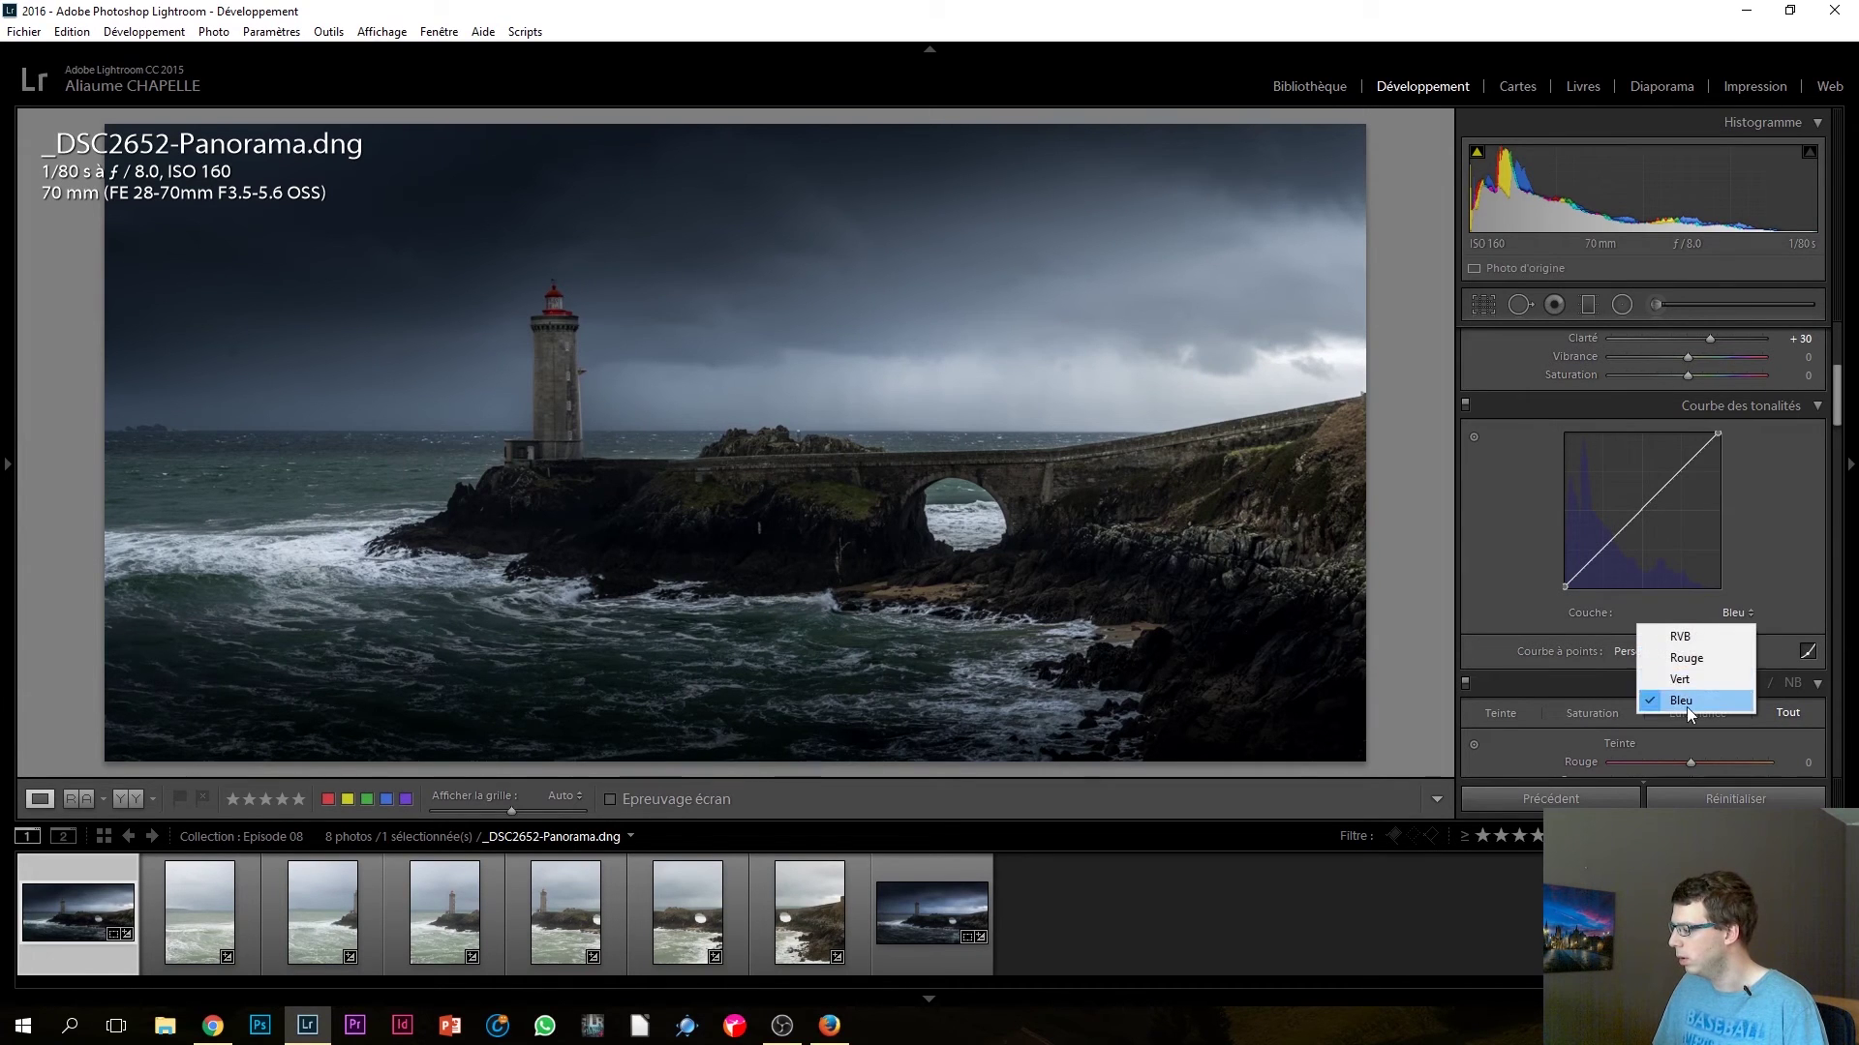
click(1692, 681)
click(1642, 509)
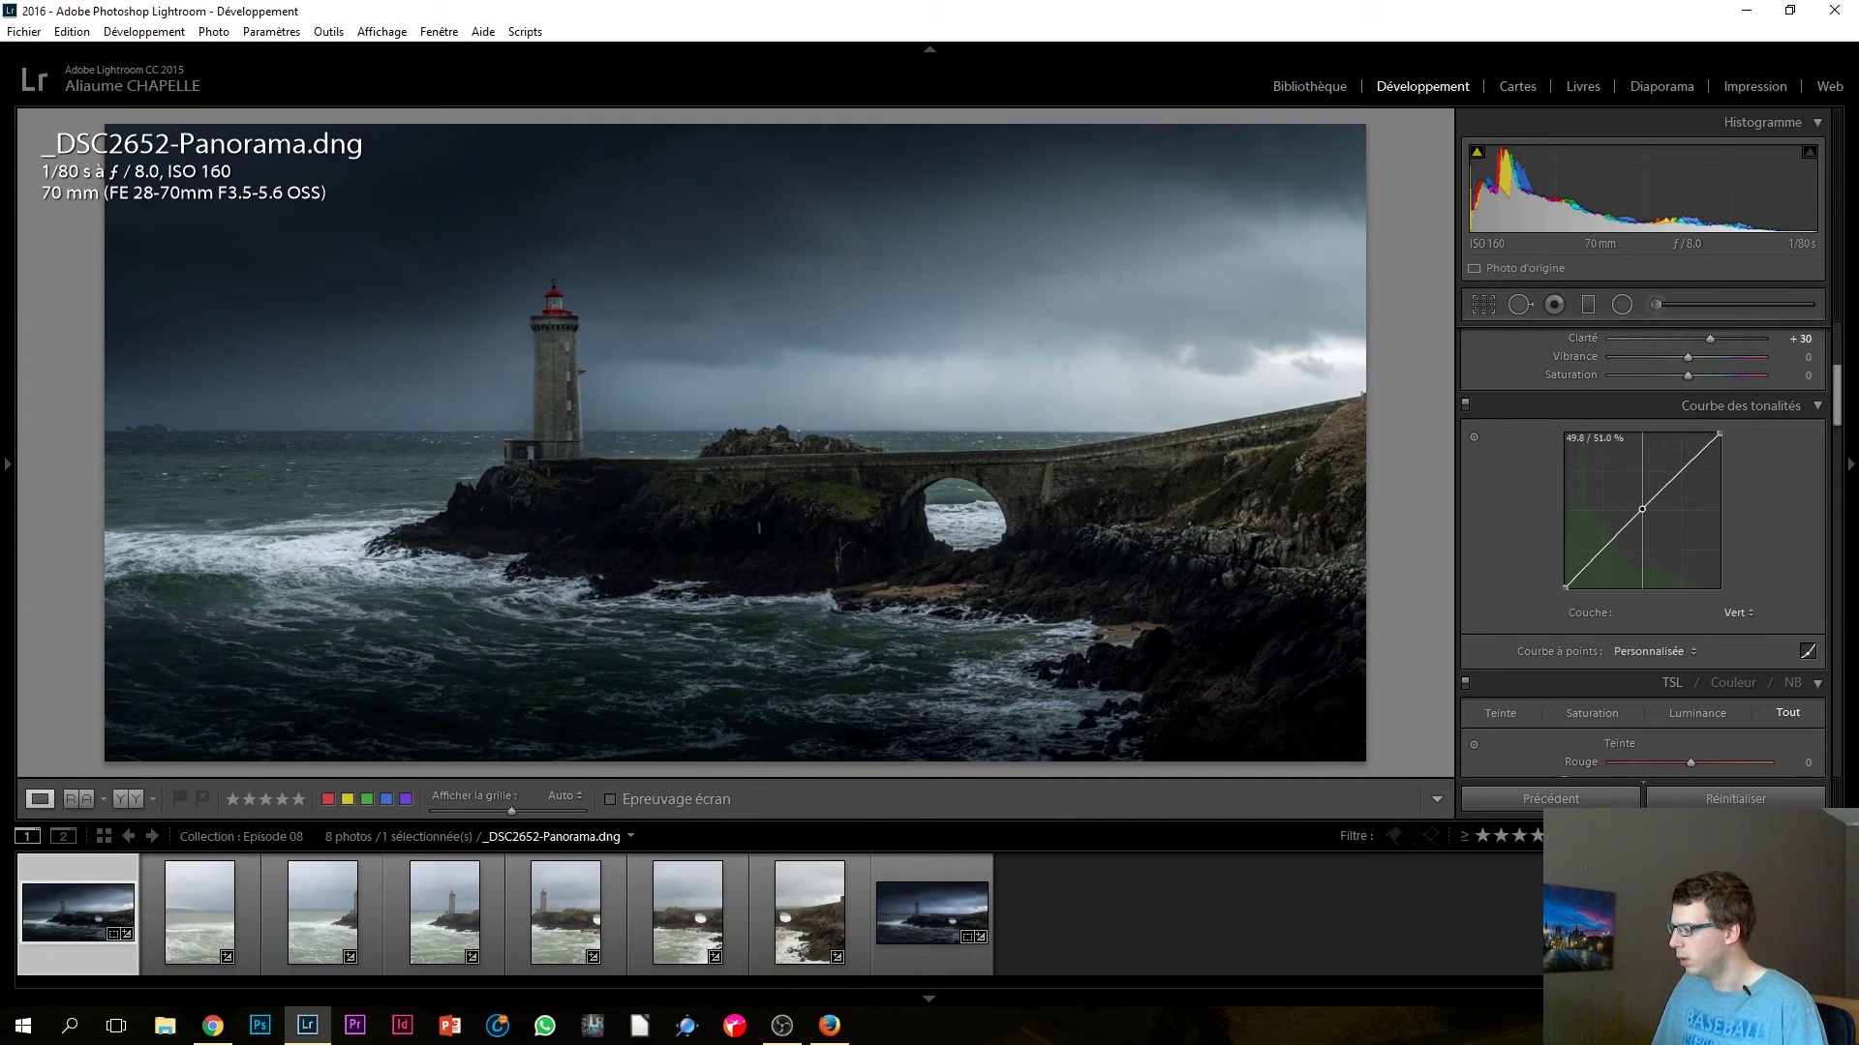
Step: Shape the RGB tone curve into a gentle S with a shadow point at about 29 / 27 %, and set the blacks to -22
click(1739, 610)
click(1704, 635)
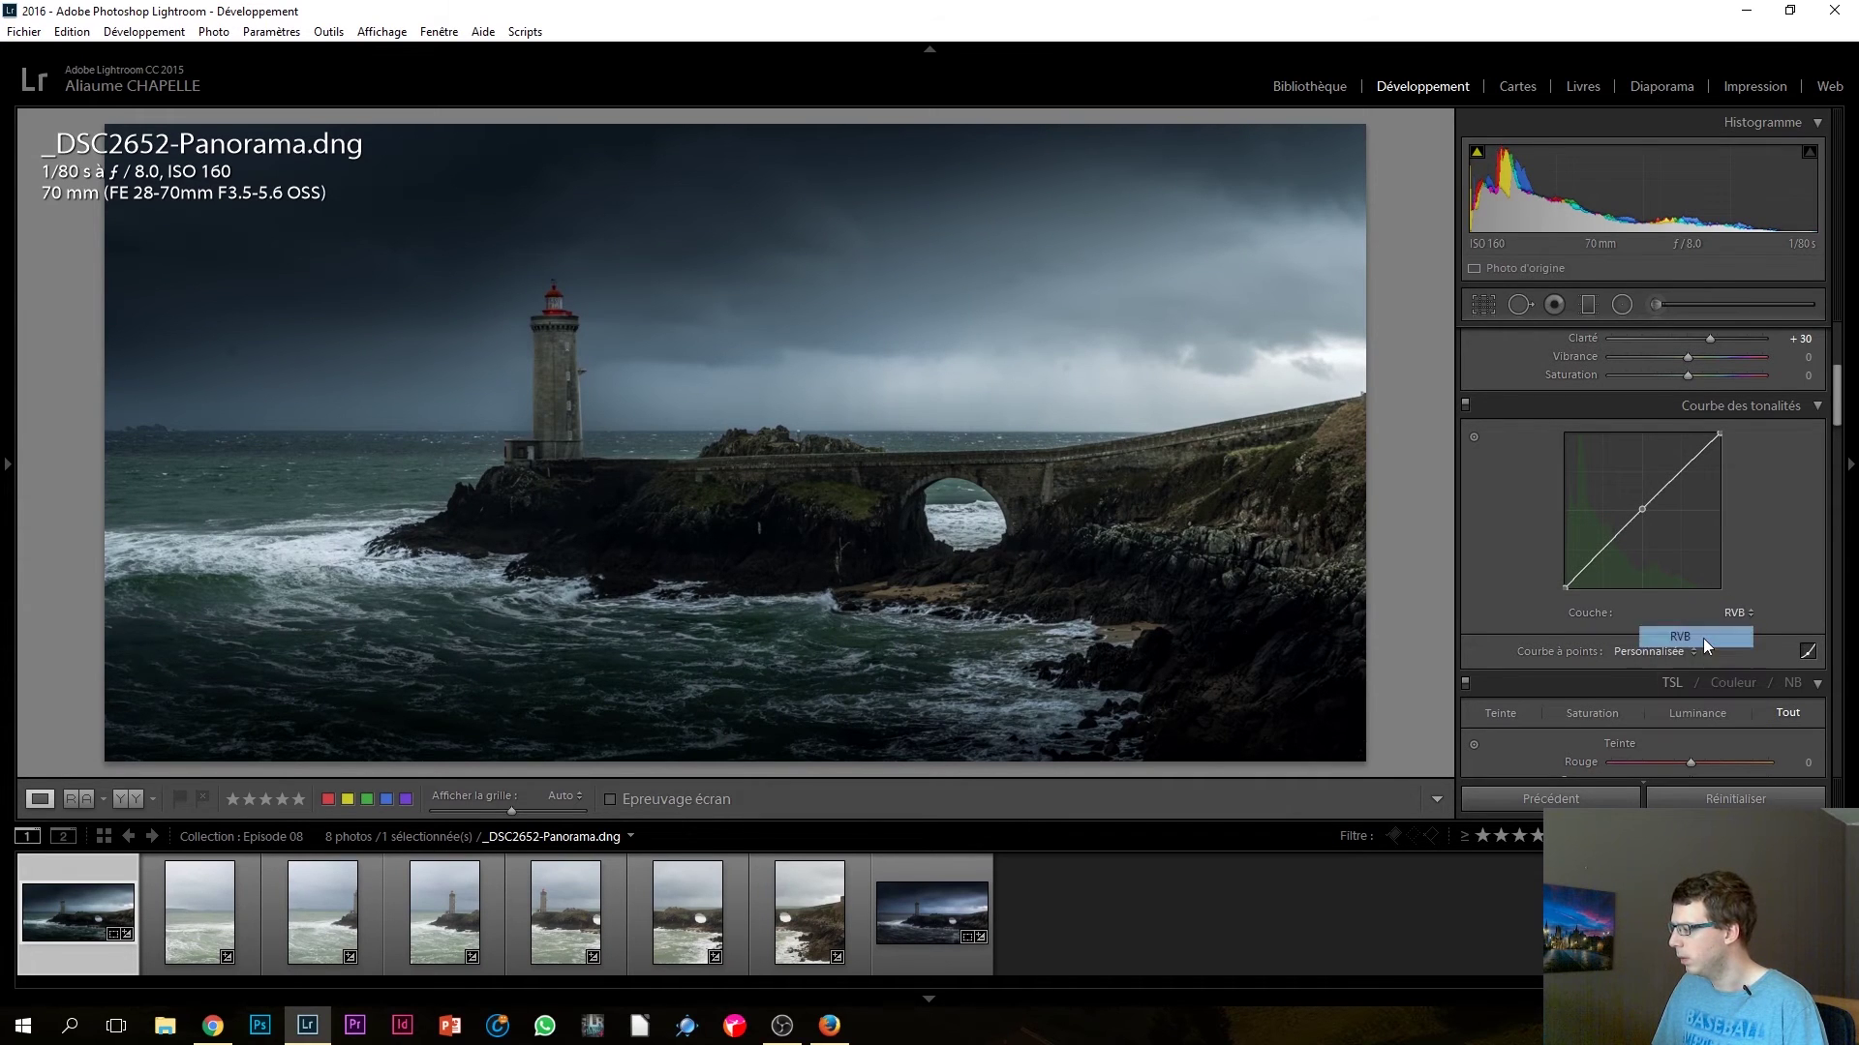
drag(1610, 544, 1609, 546)
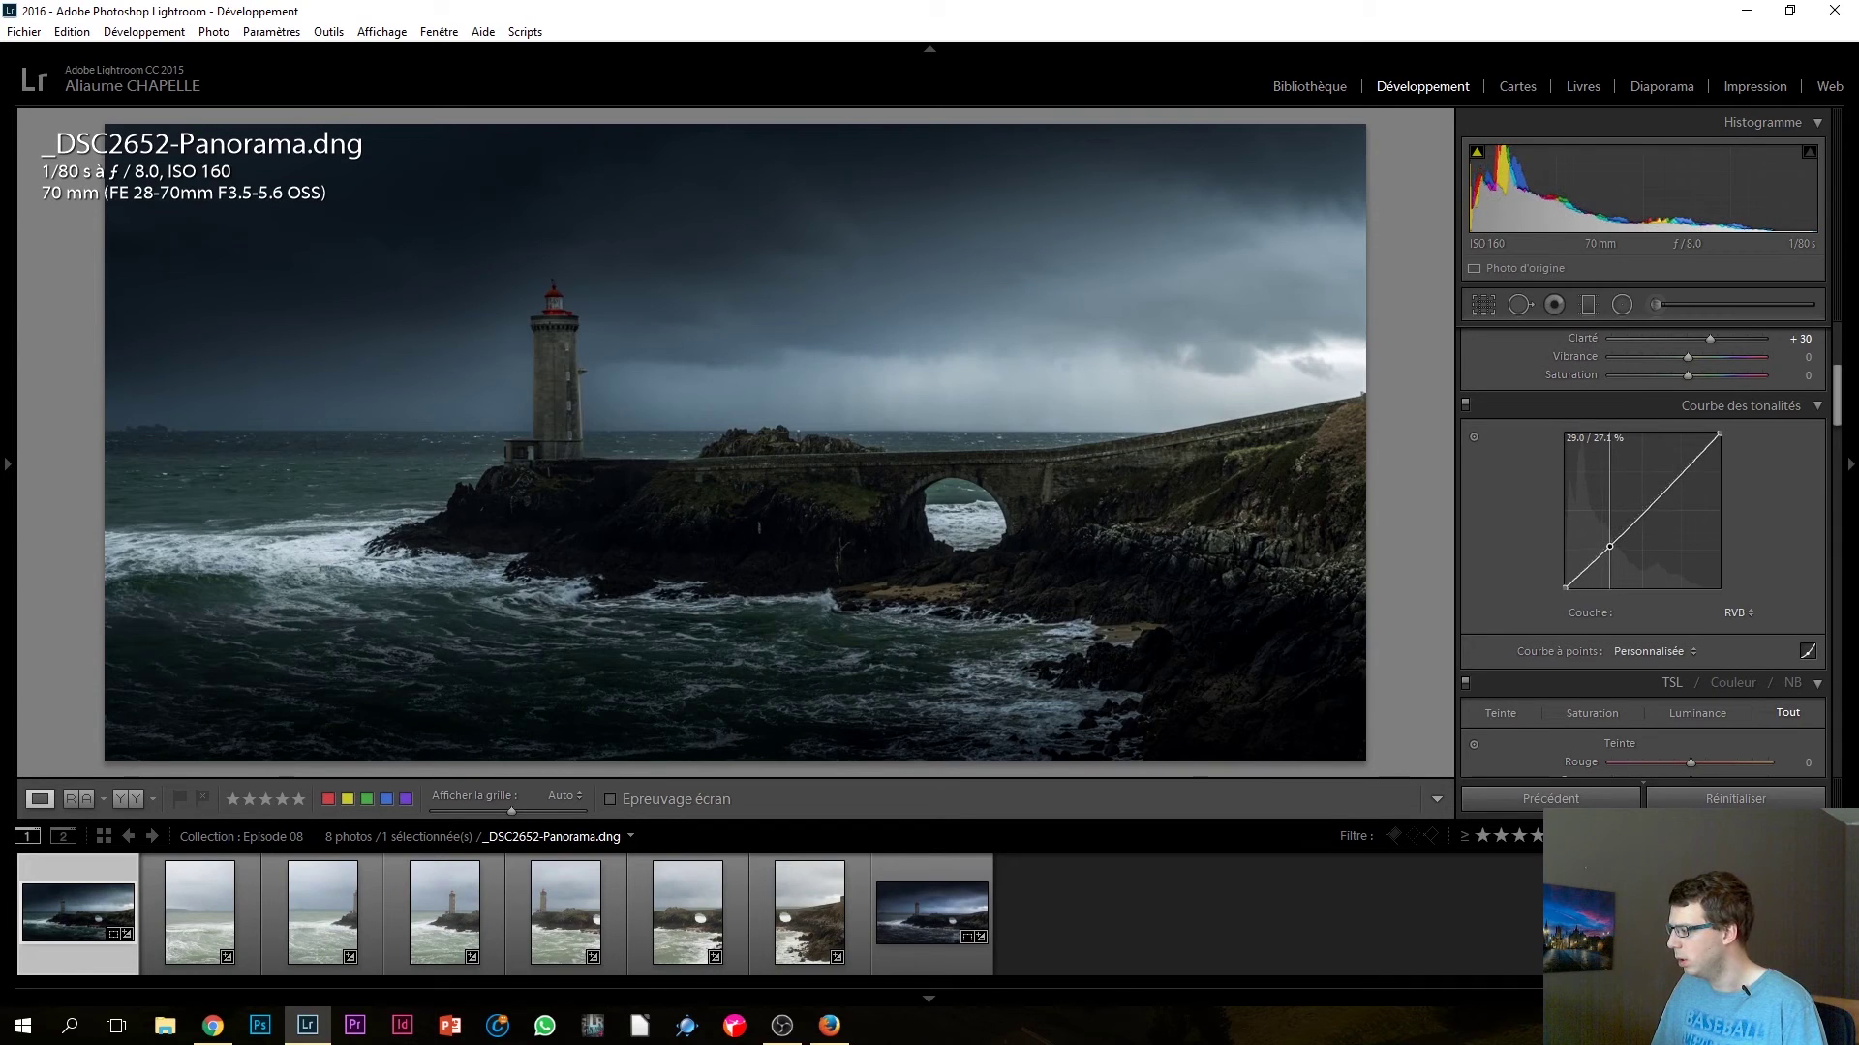
drag(1682, 481, 1674, 476)
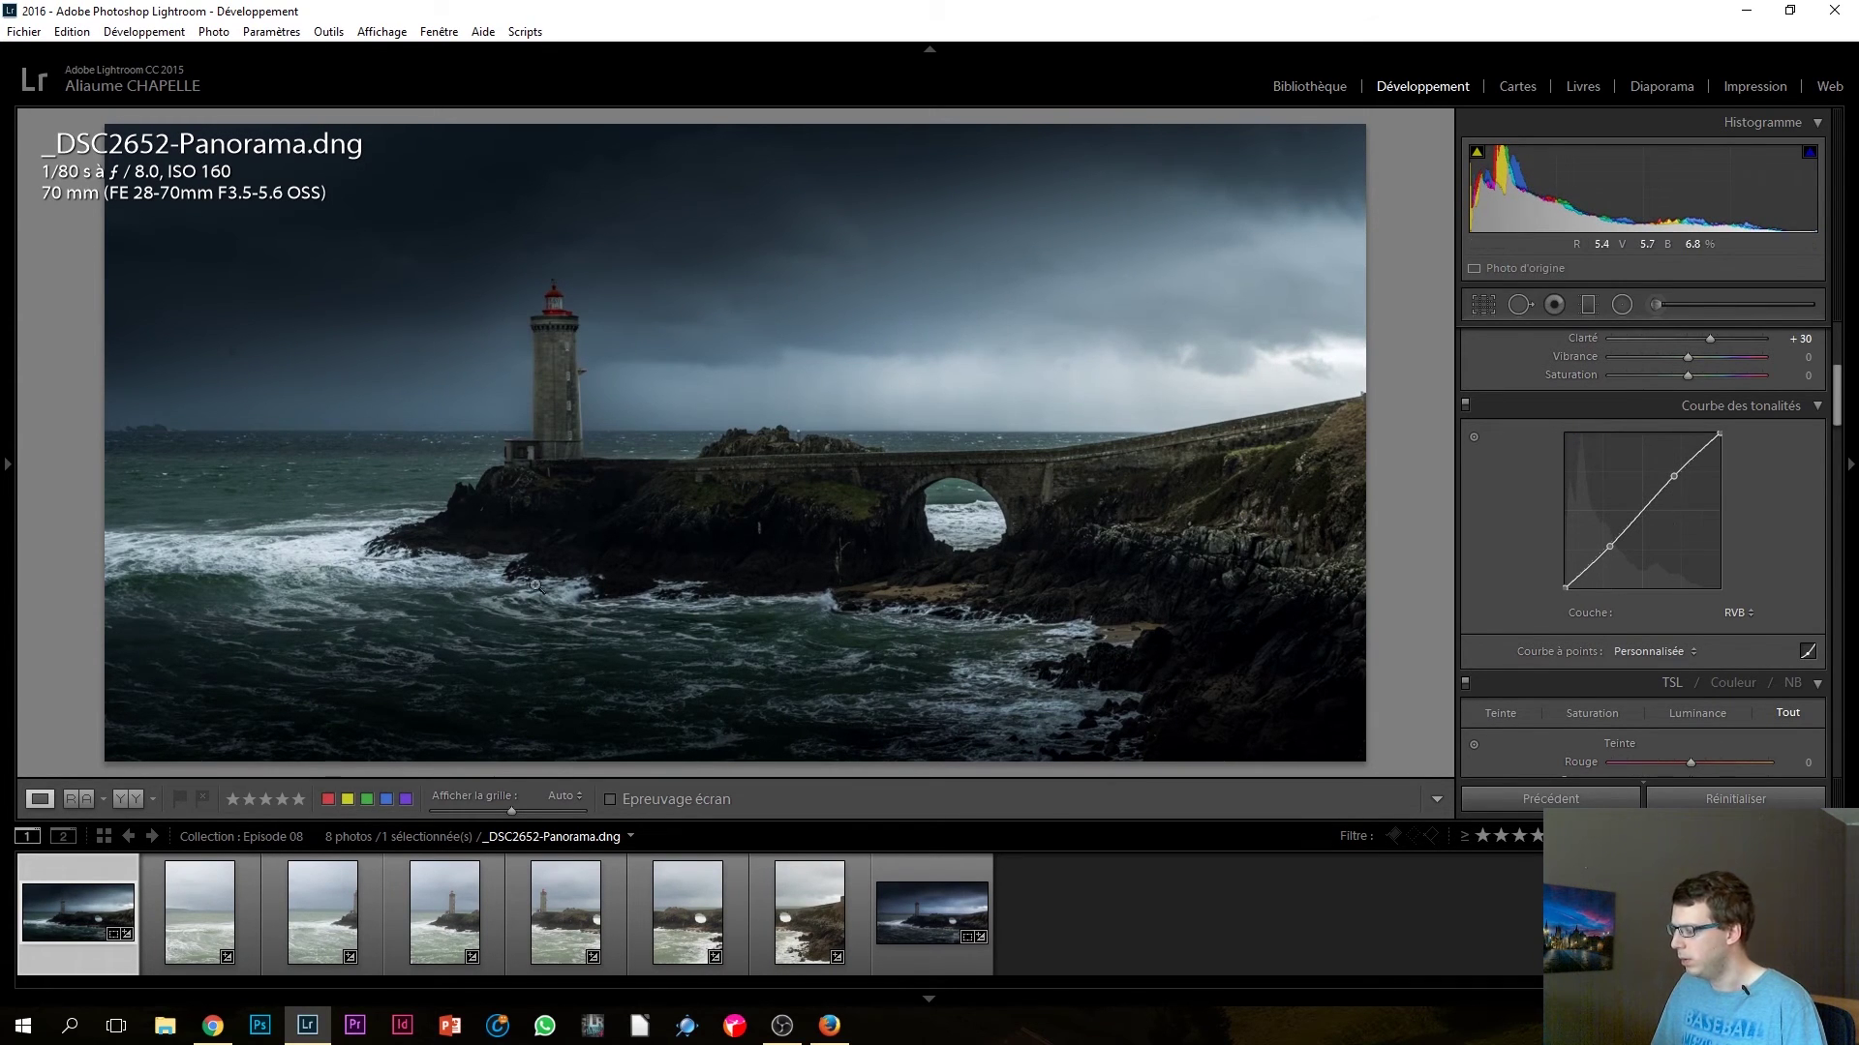
drag(1566, 587, 1565, 586)
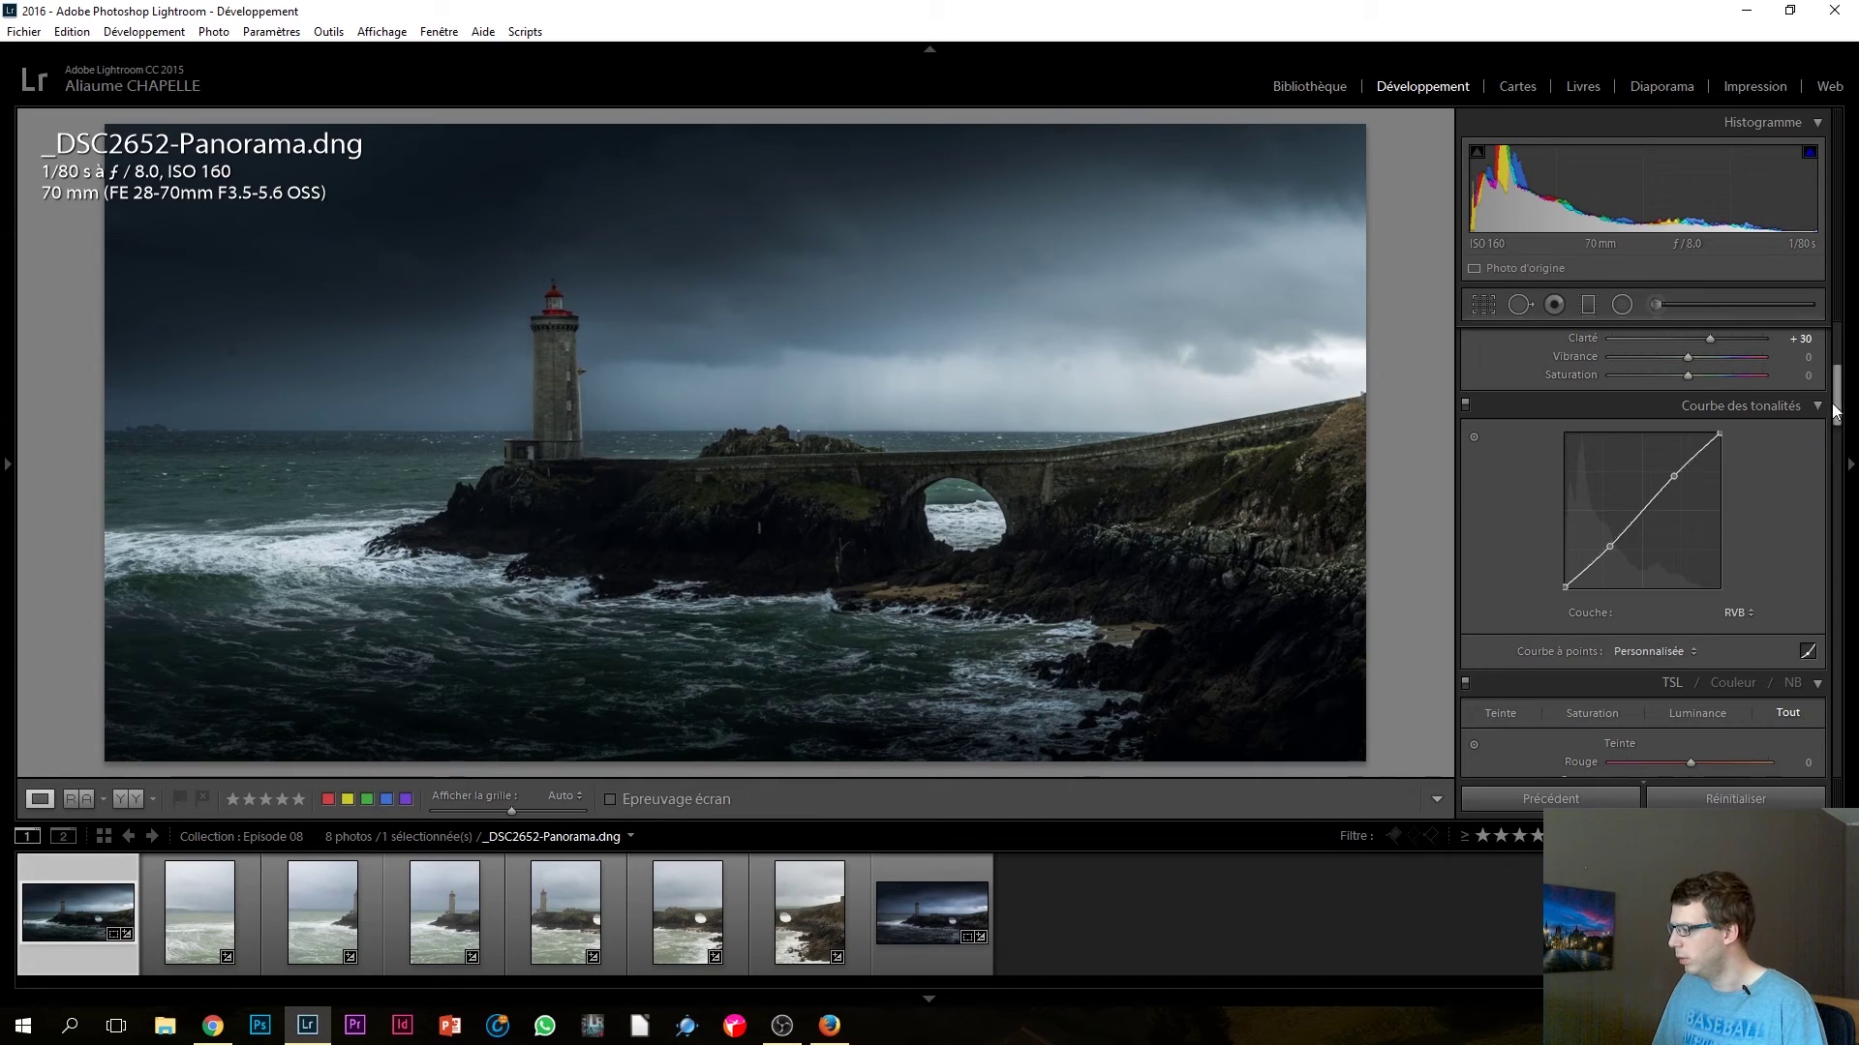
drag(1837, 410, 1837, 391)
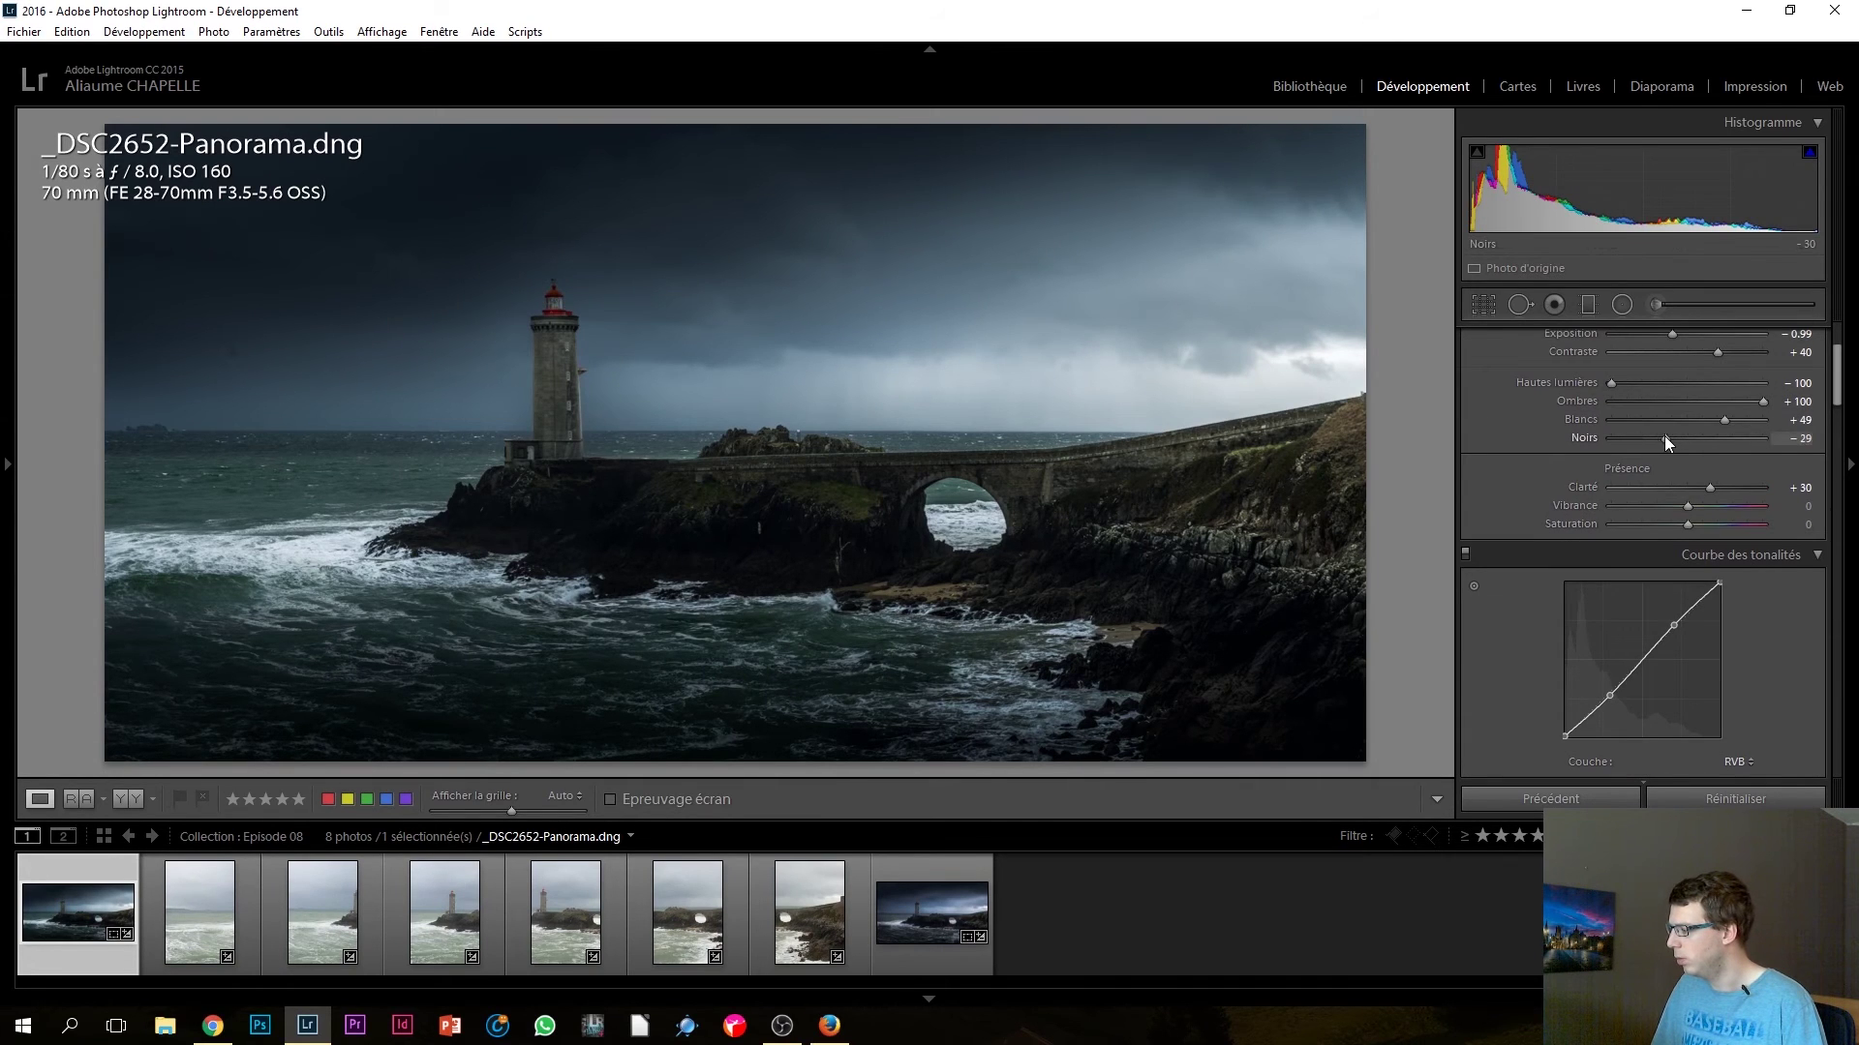
drag(1664, 437, 1670, 438)
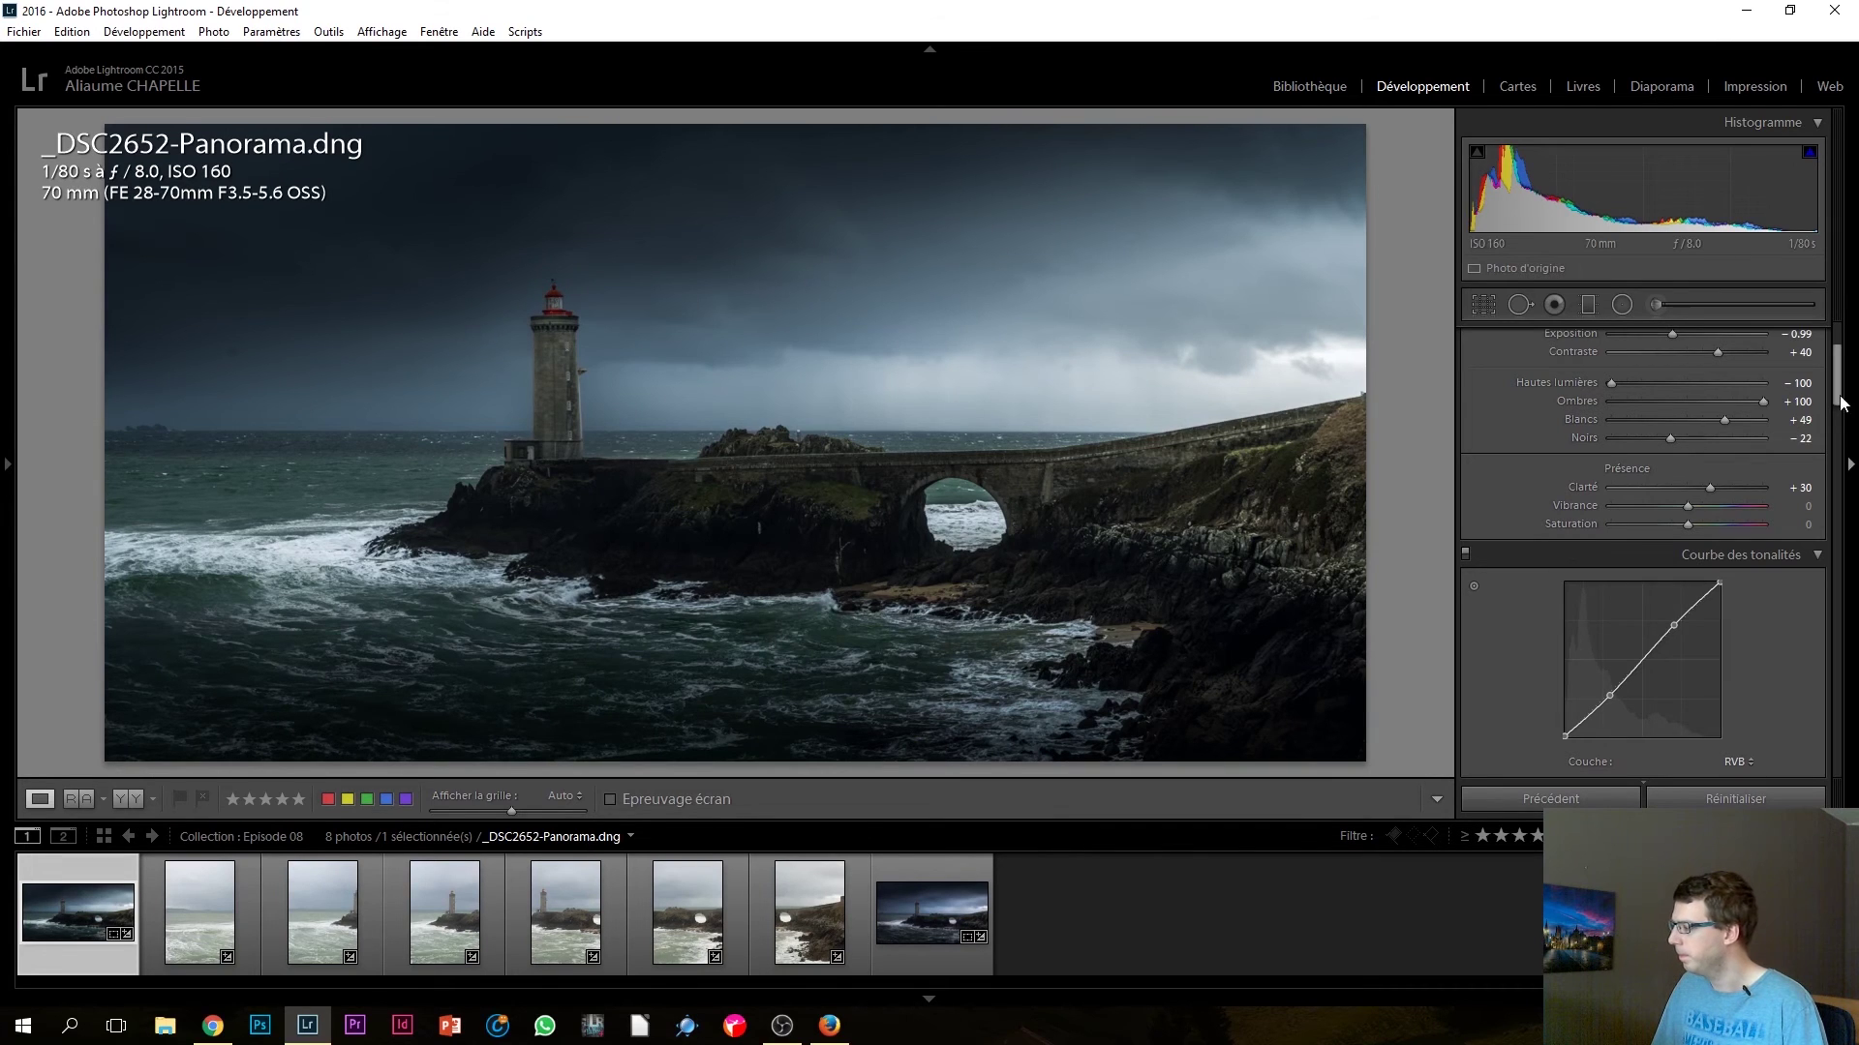
Step: Set the sharpening amount to 97 and its masking to 51, checking the mask preview
drag(1839, 385, 1756, 566)
click(1709, 589)
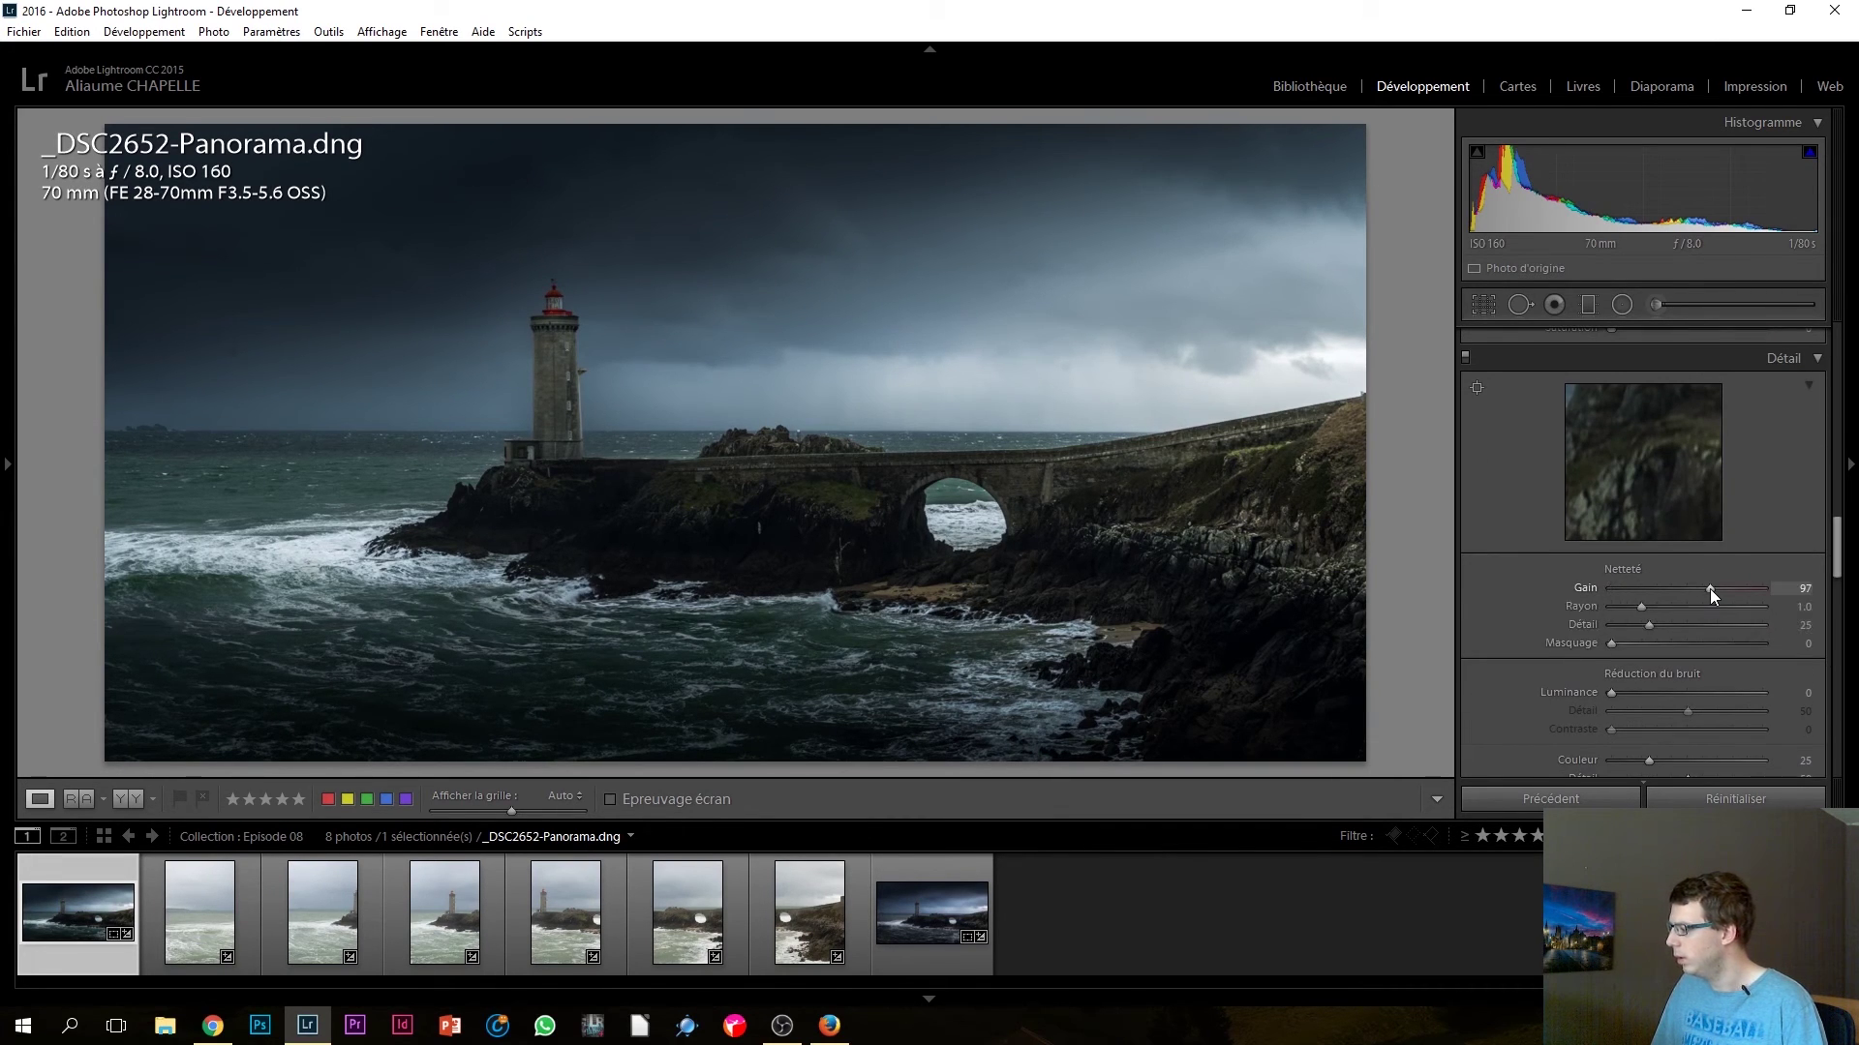
drag(1647, 653, 1699, 642)
alt+click(1699, 641)
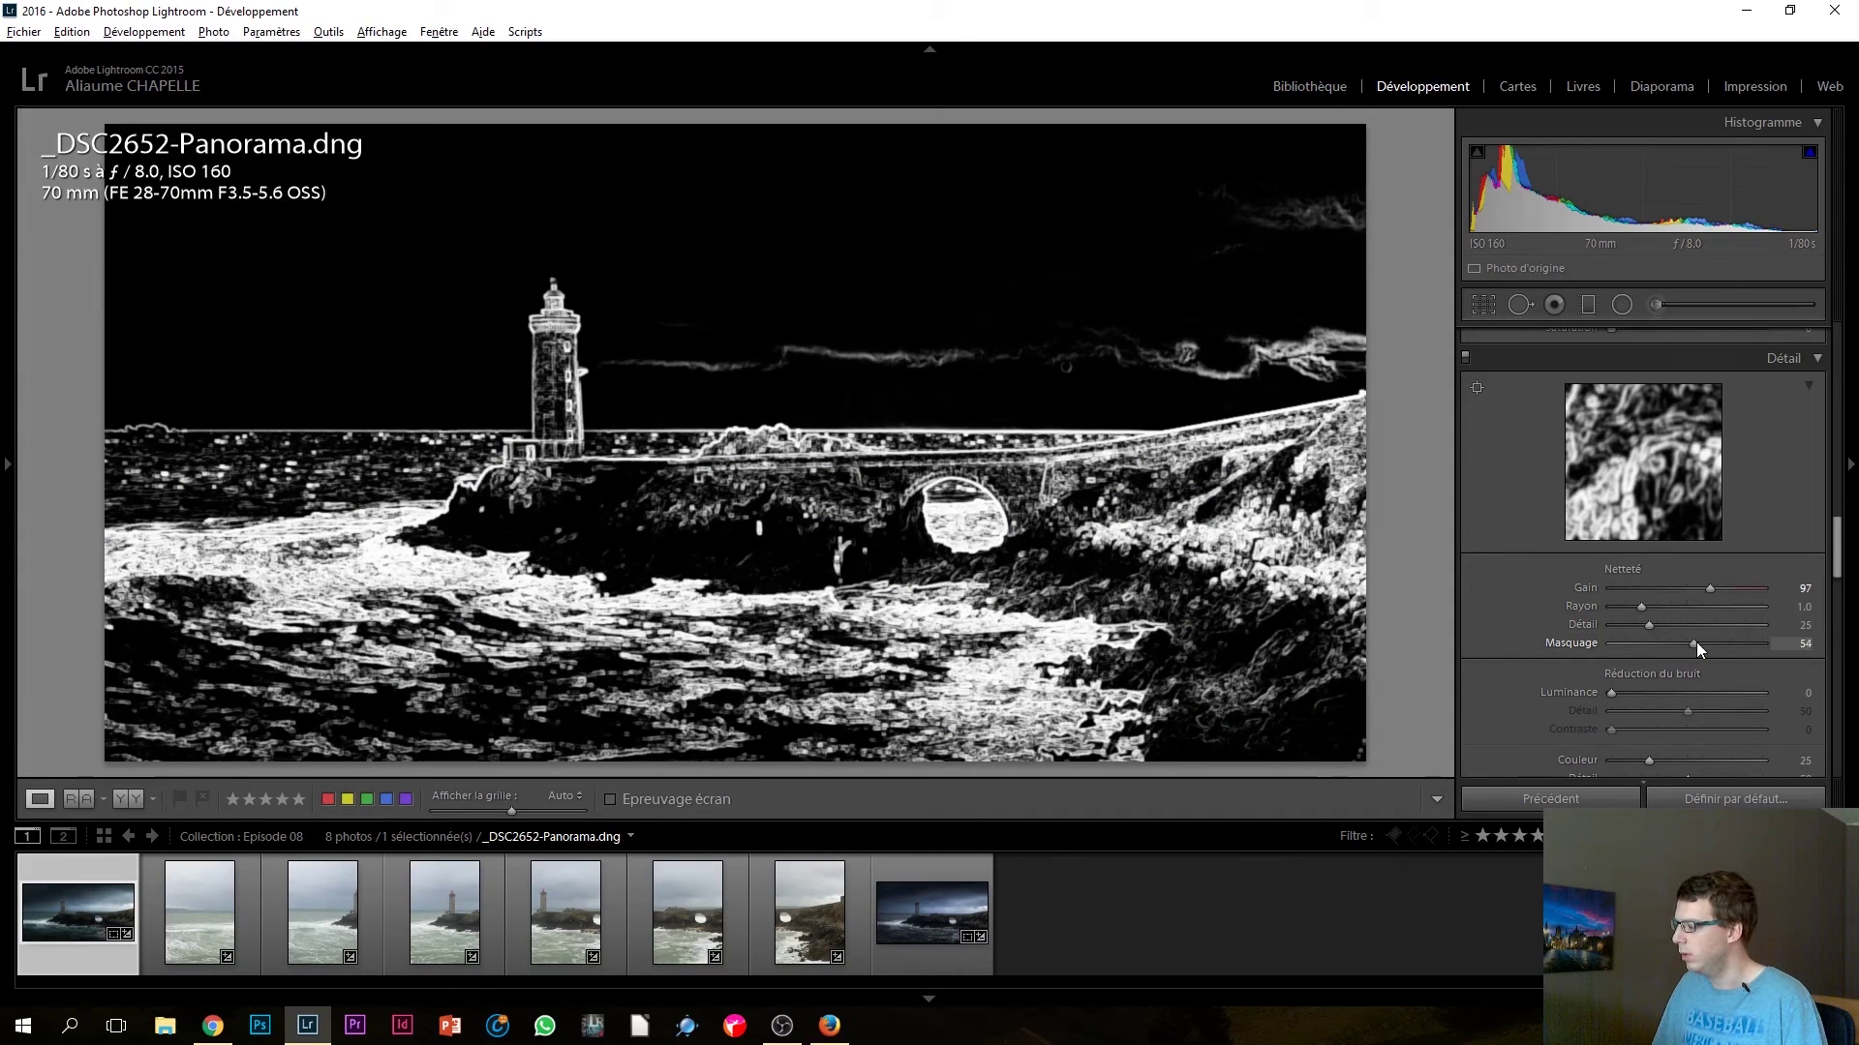
drag(1696, 642, 1692, 643)
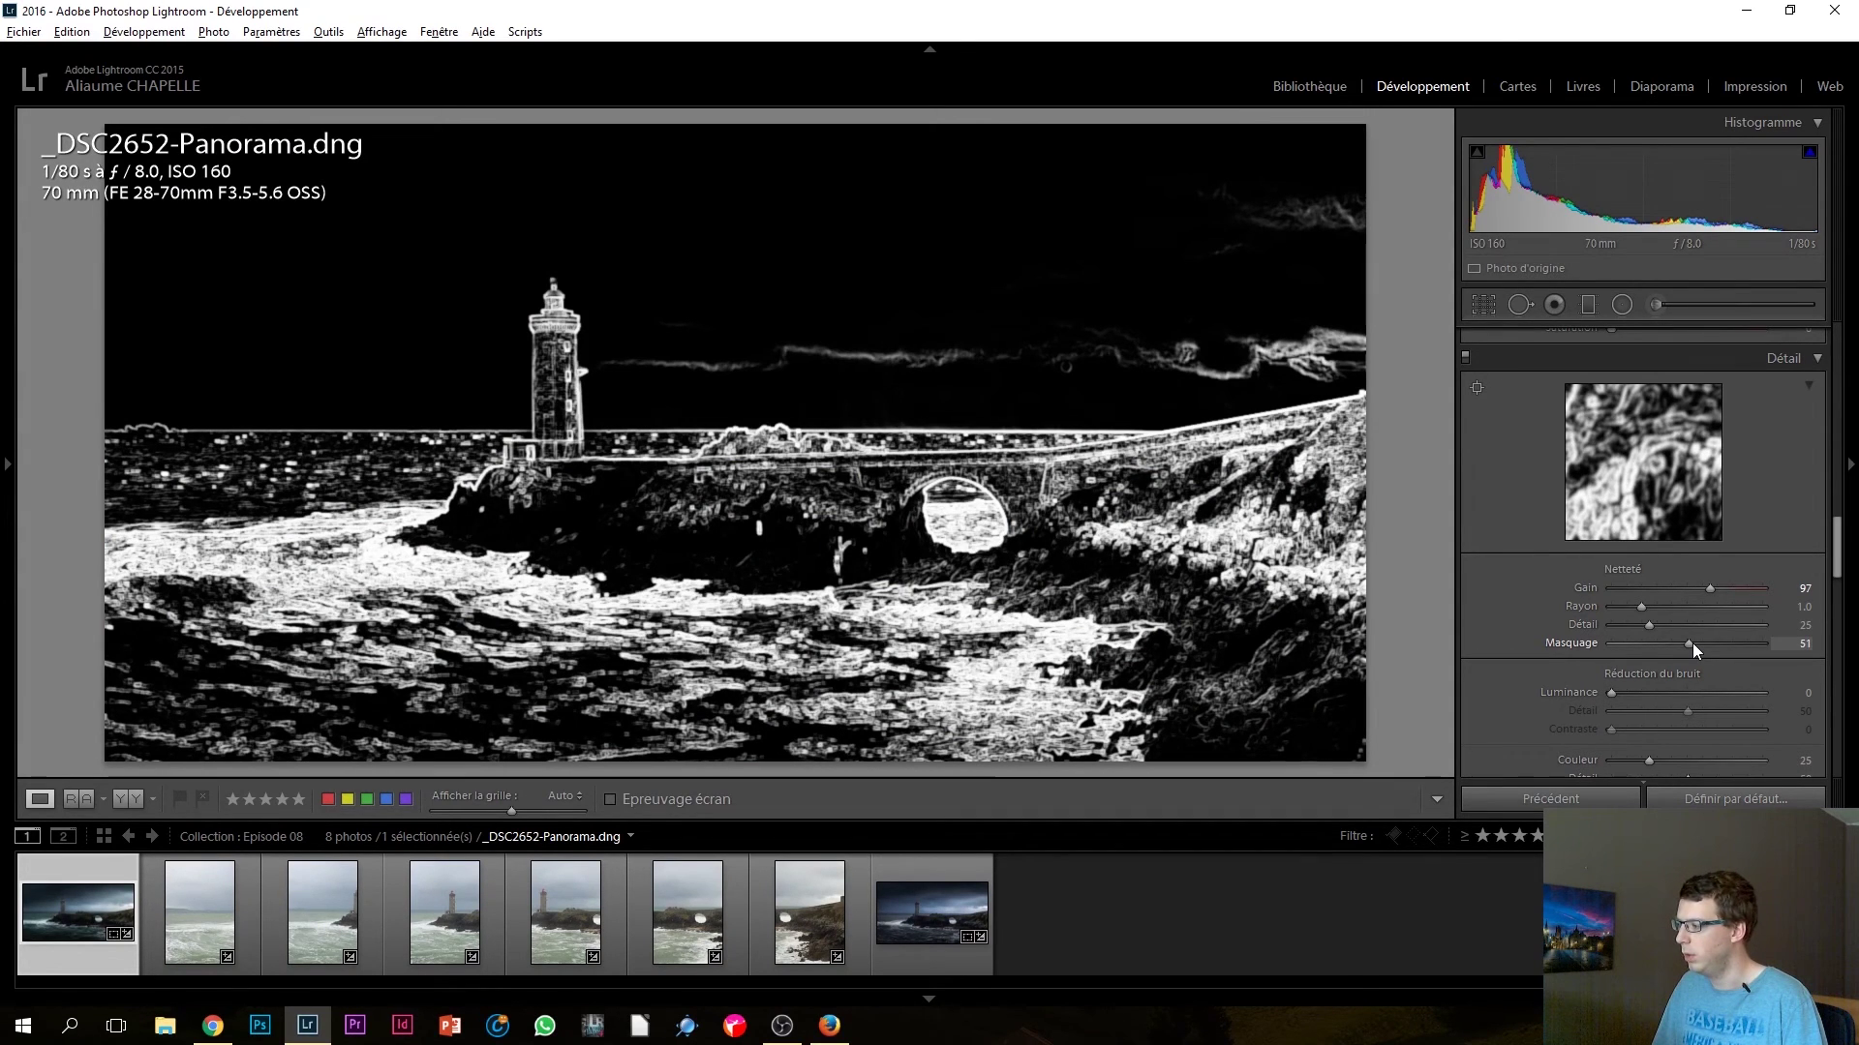
drag(1692, 643, 1696, 537)
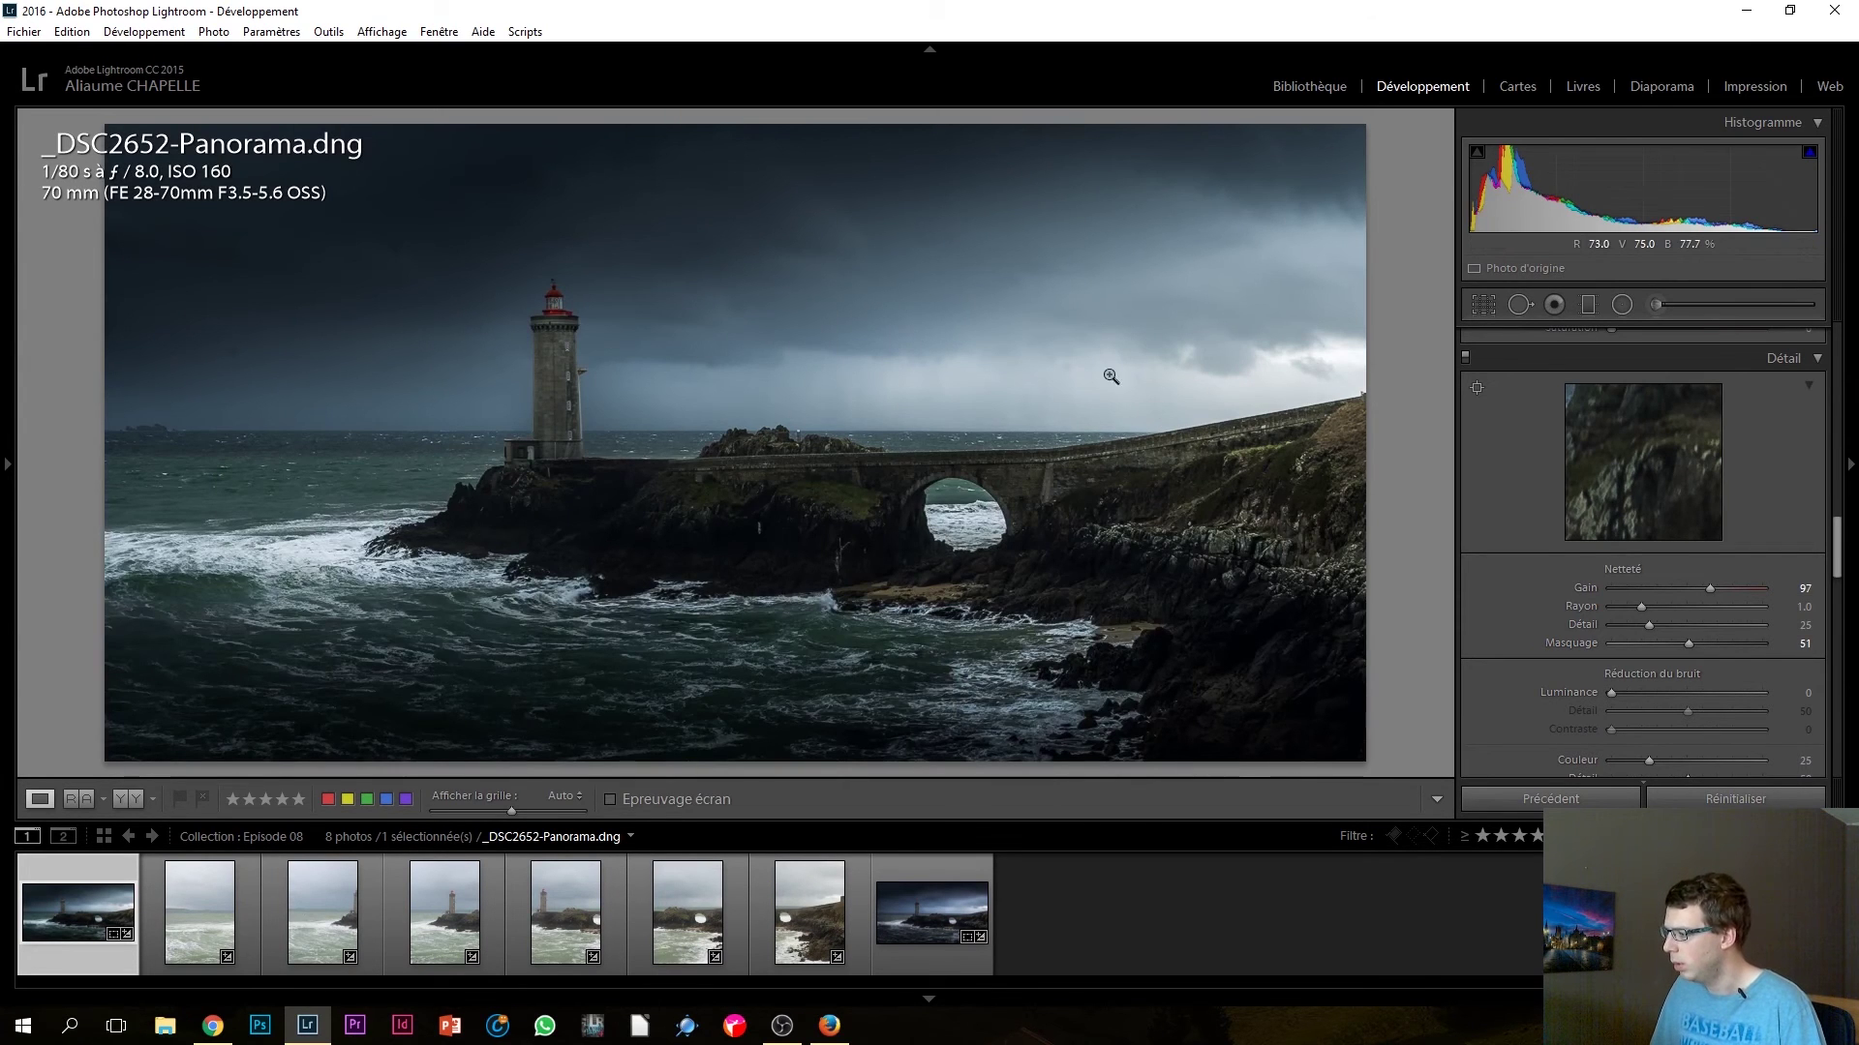
Step: Heal the spot in the bright sky above the bridge with the spot removal tool at size 75
click(1517, 306)
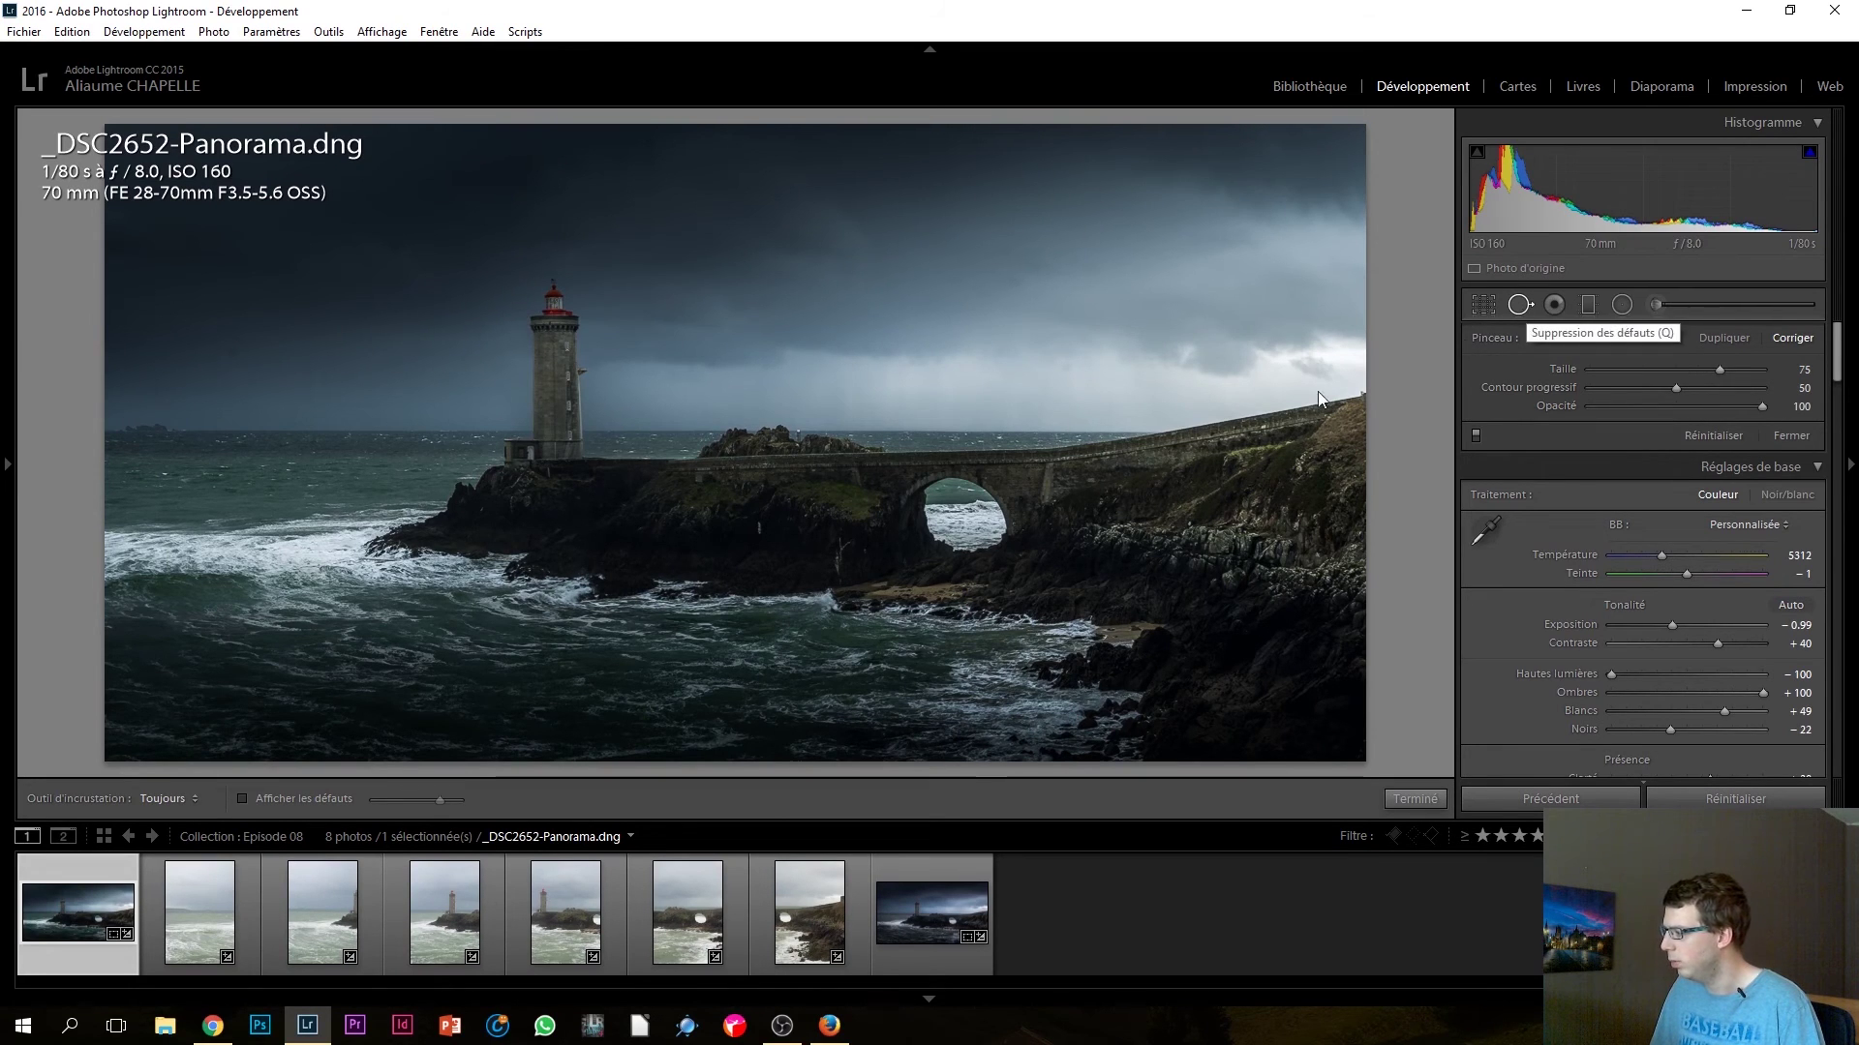
click(1069, 366)
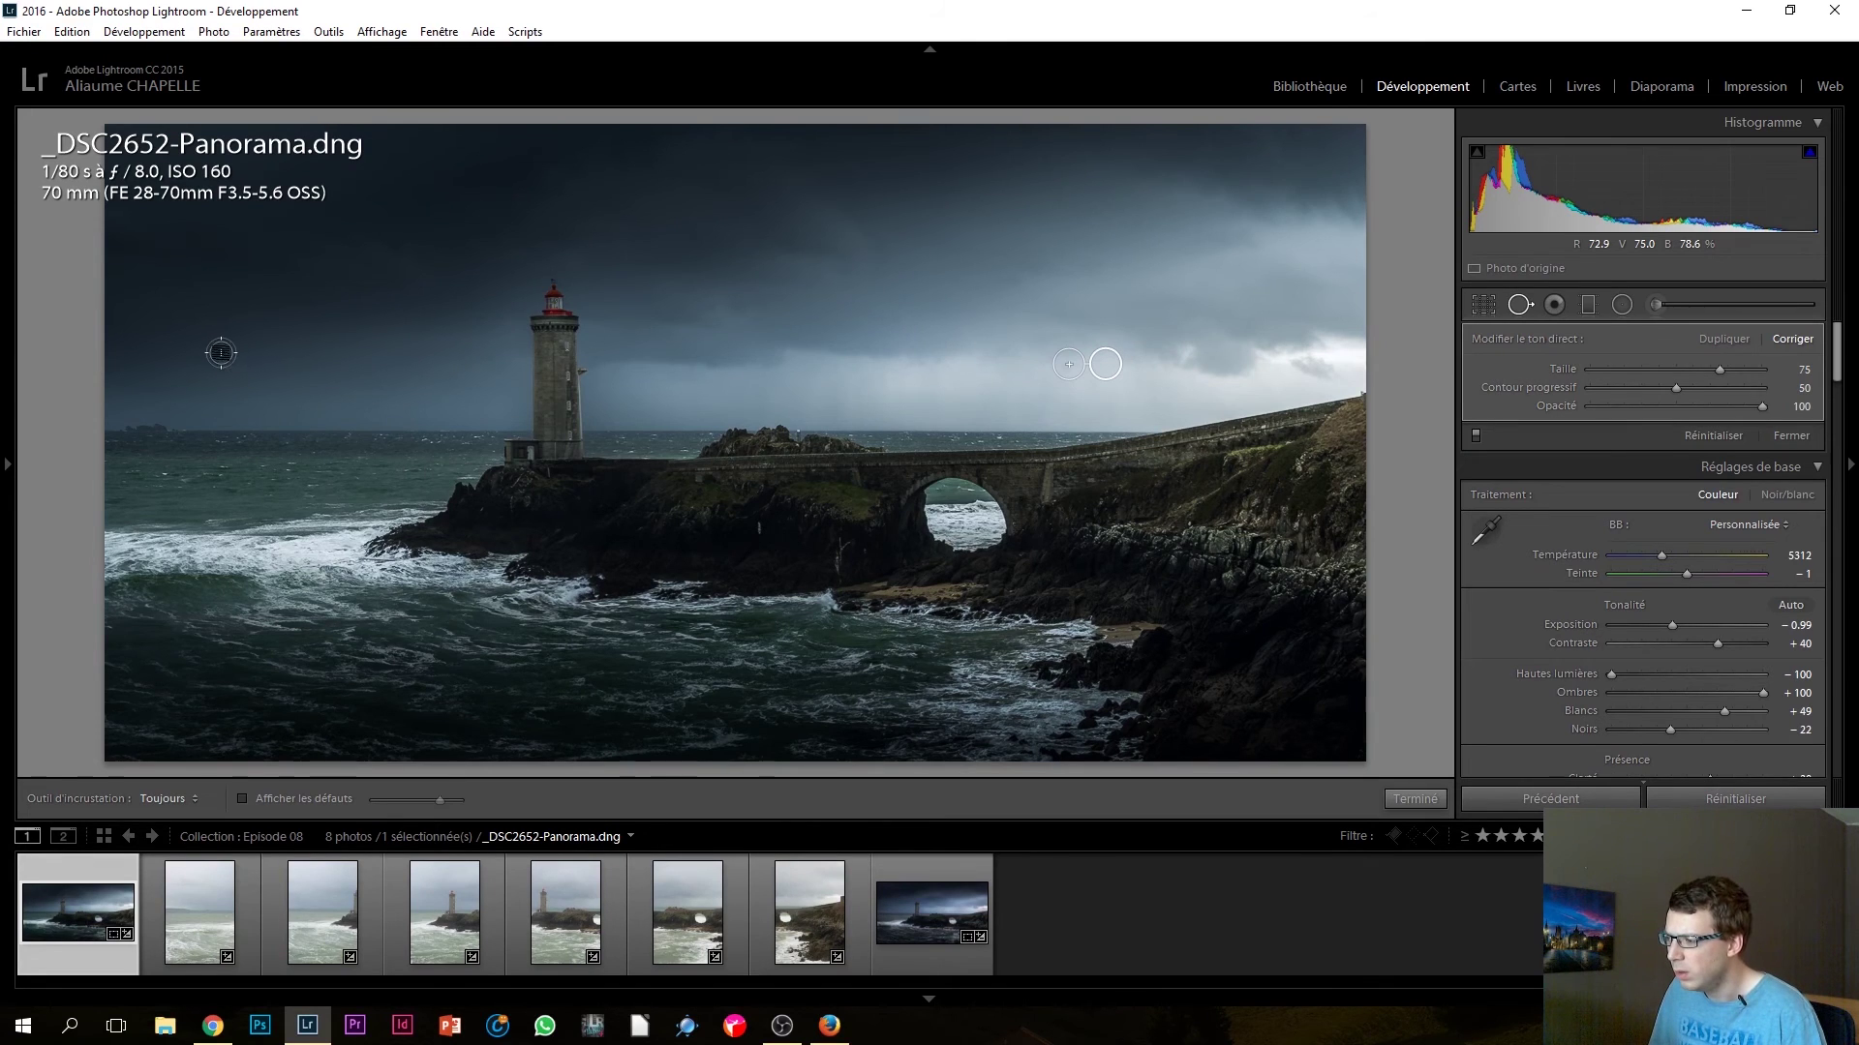
Step: Heal three more sky spots, in the dark area far from the lighthouse, beside its tower and in the clouds above the rocks, and close spot removal
click(234, 353)
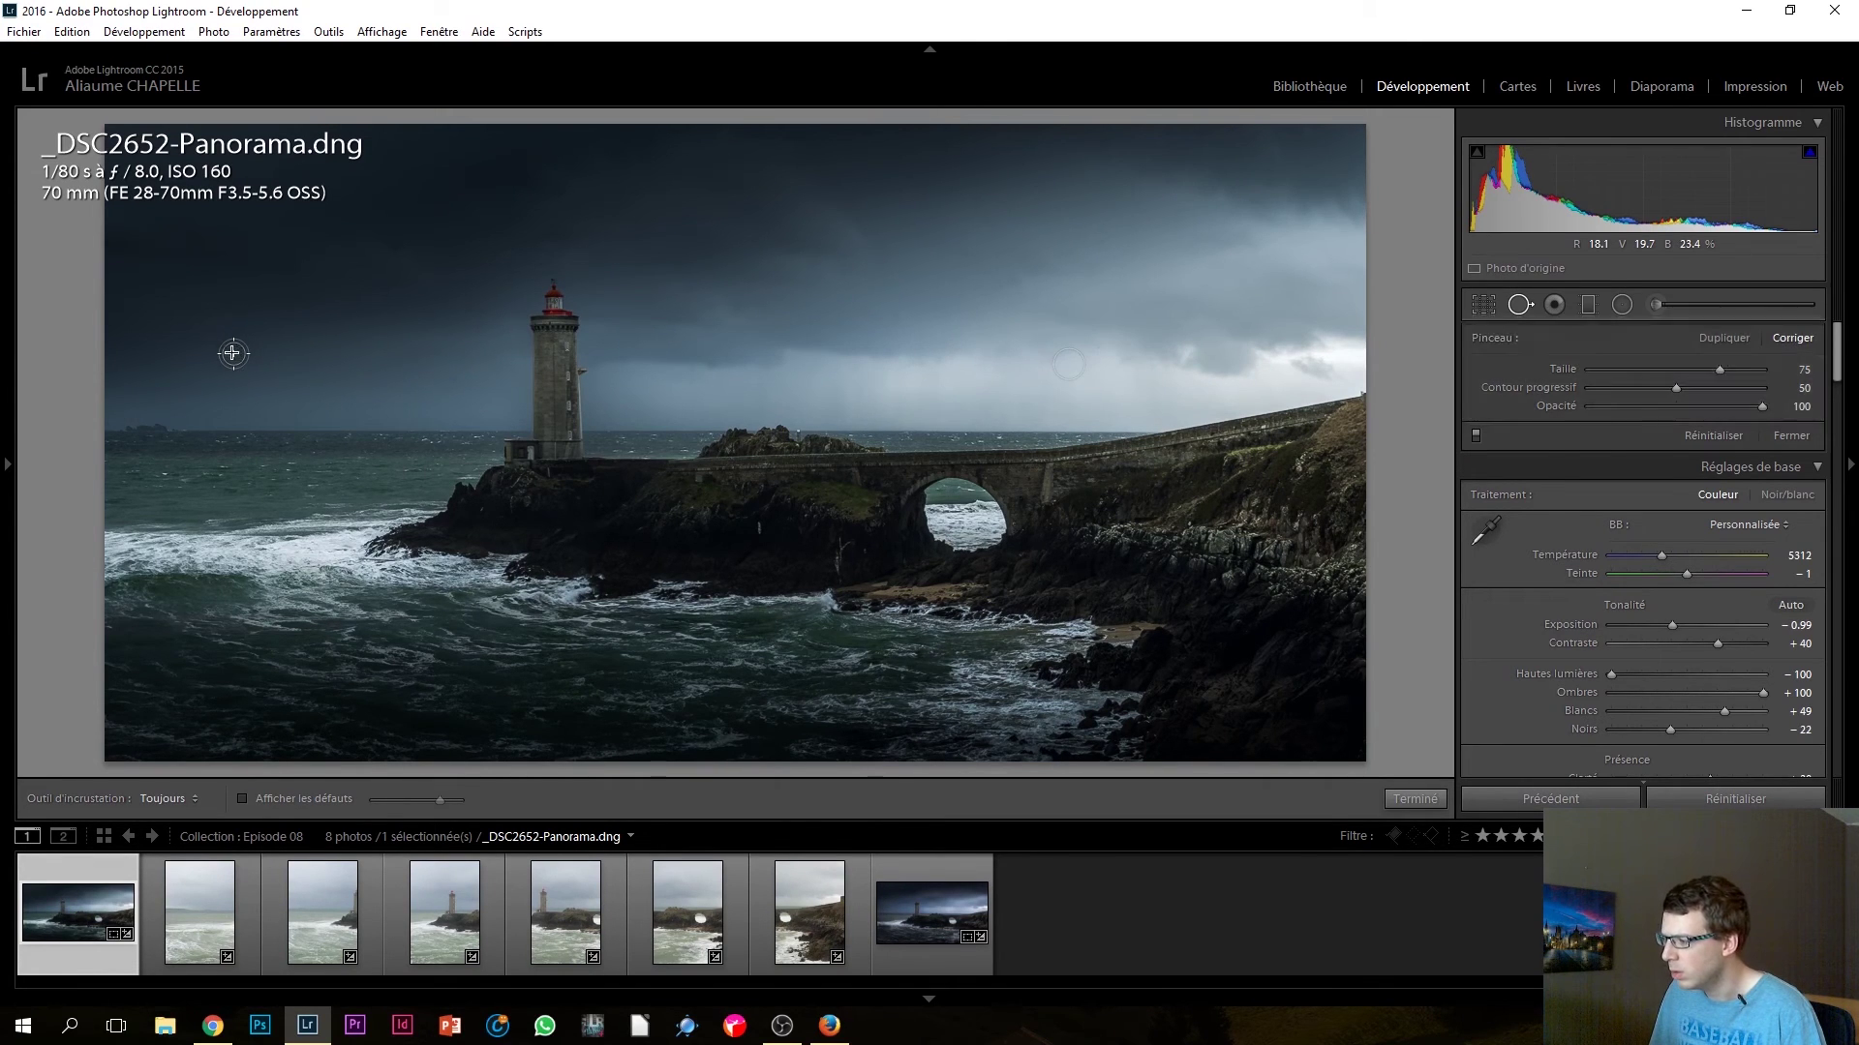
click(617, 370)
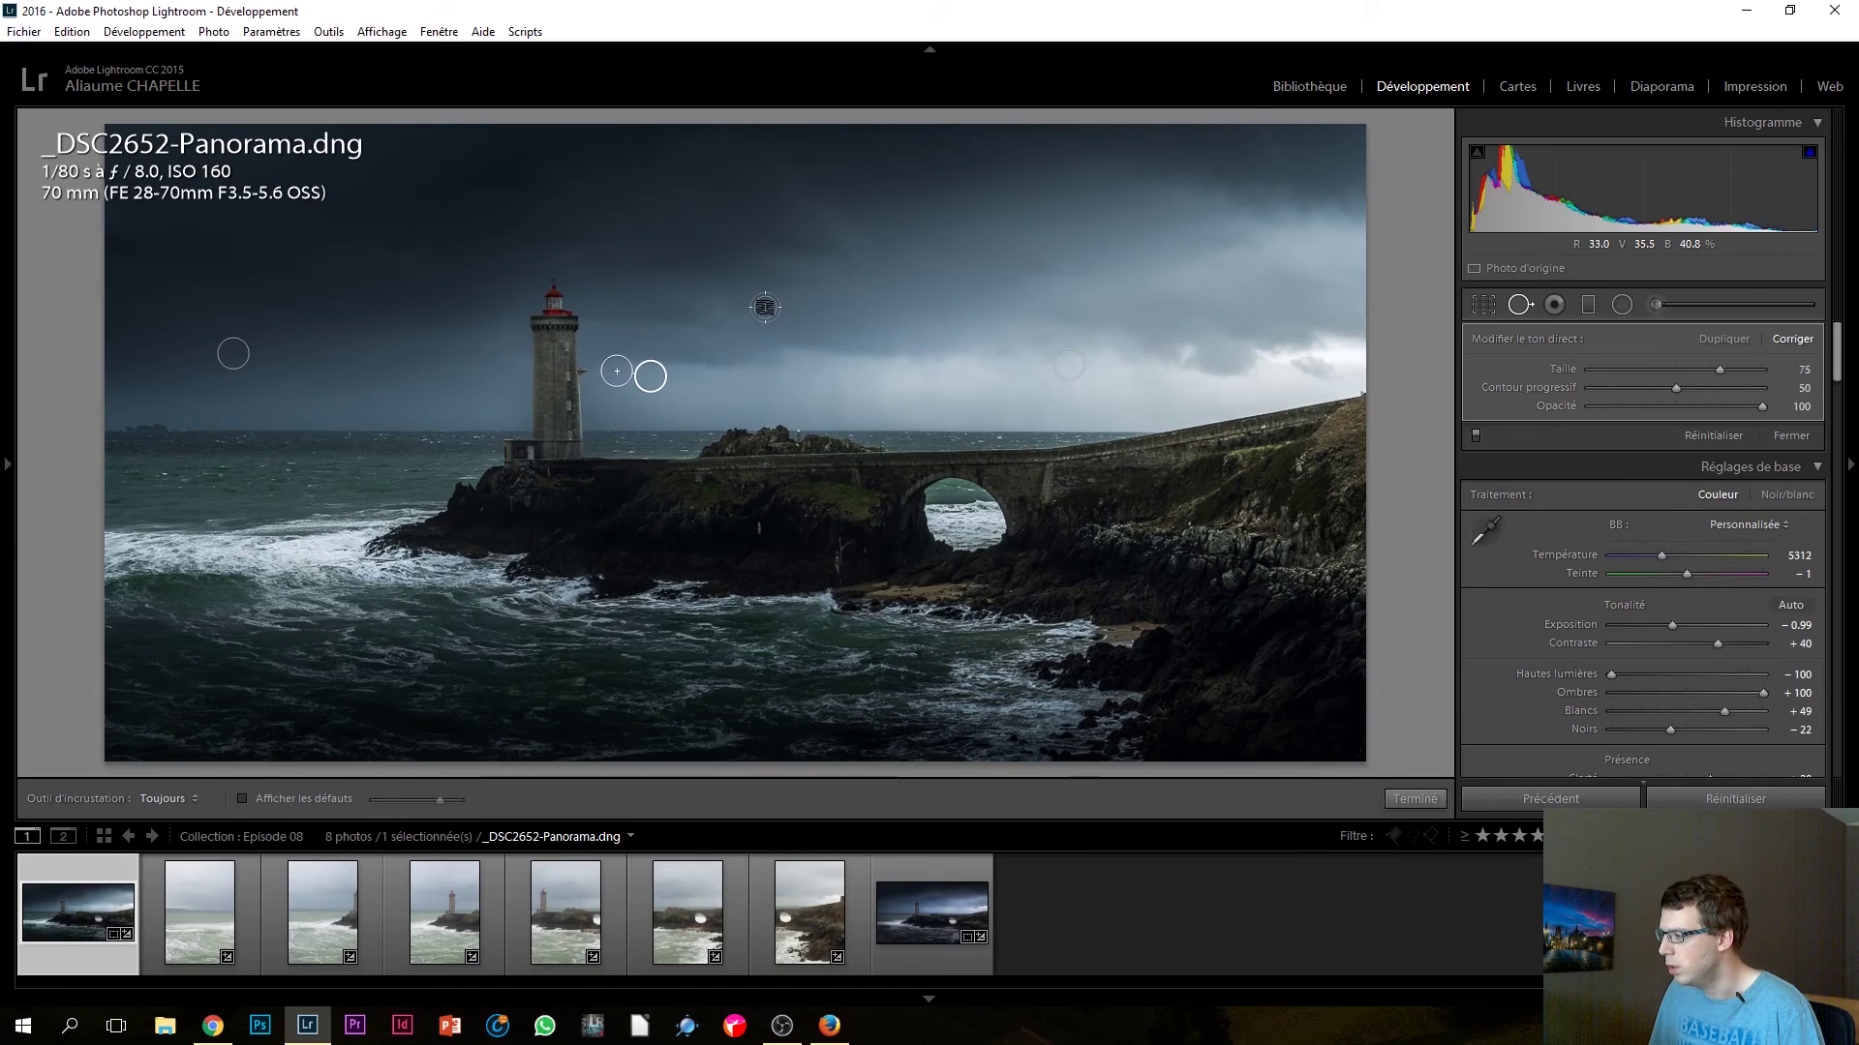
click(763, 307)
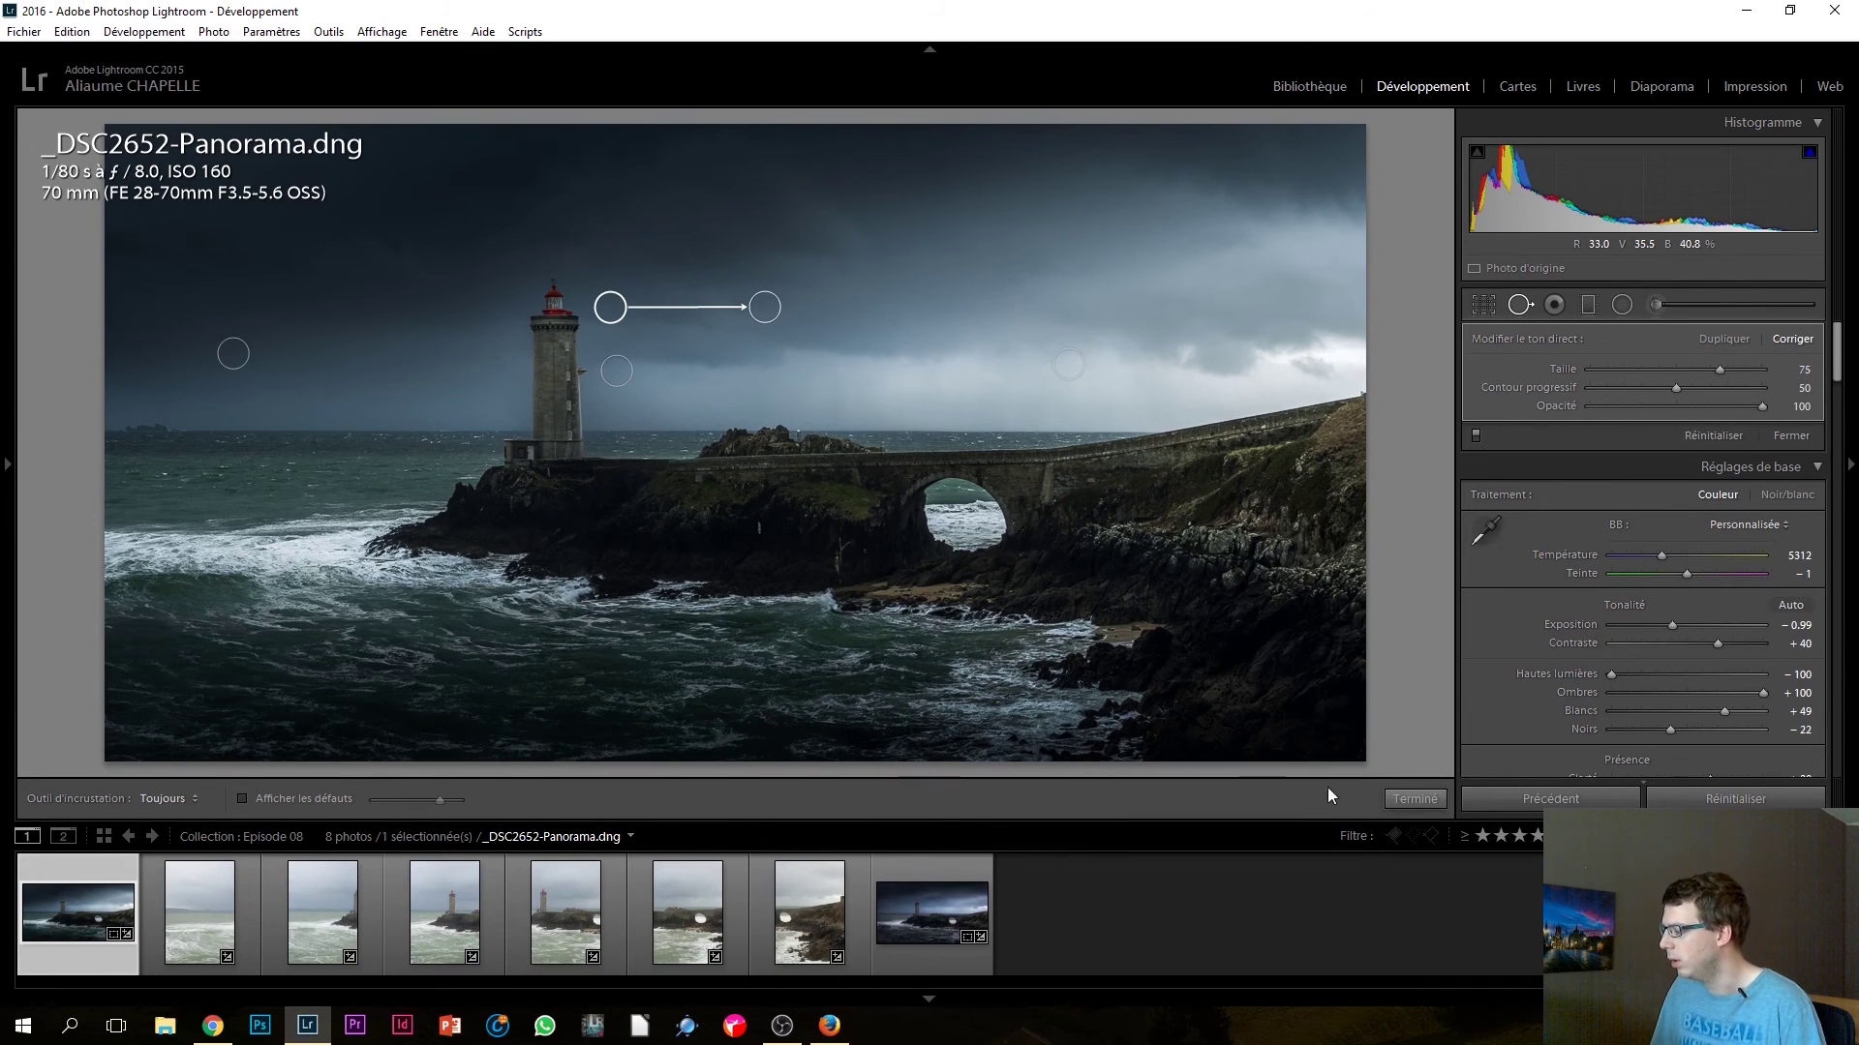
click(1415, 799)
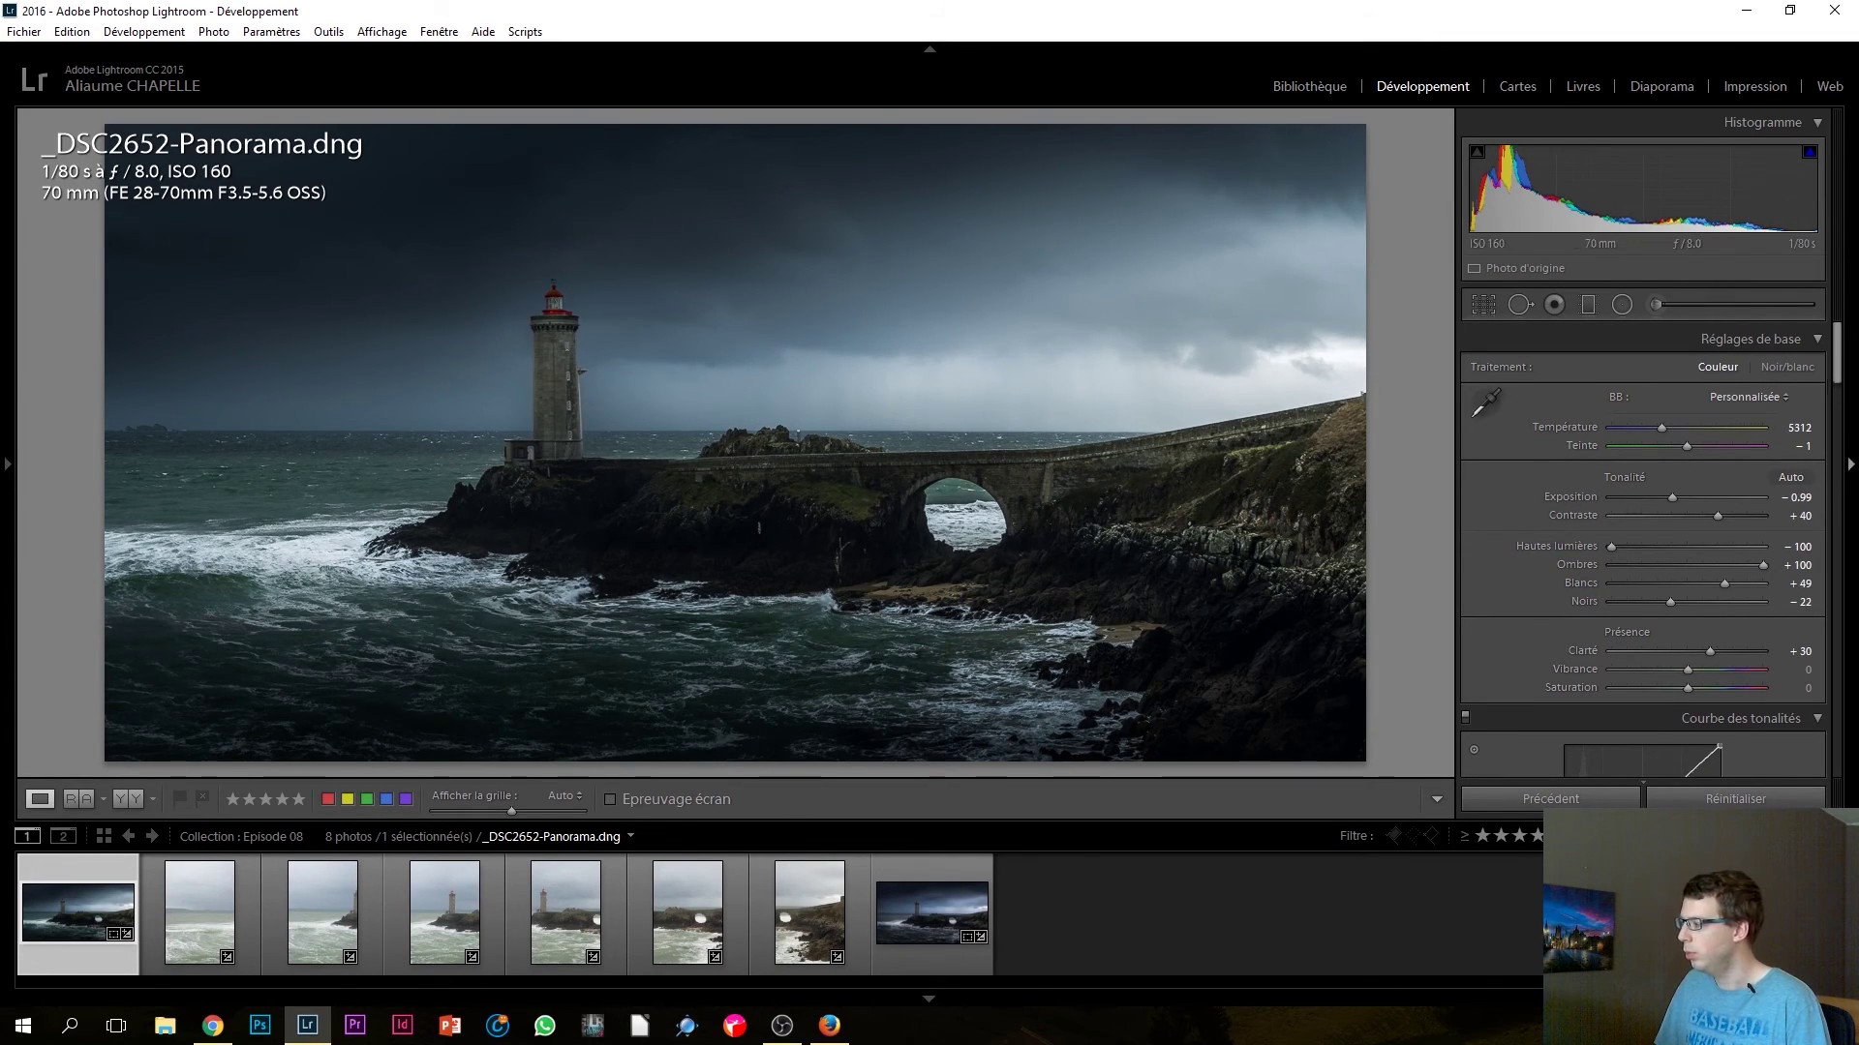
Step: Tint the shadows blue in the split toning with hue 243 and saturation 9
drag(1836, 353, 1833, 508)
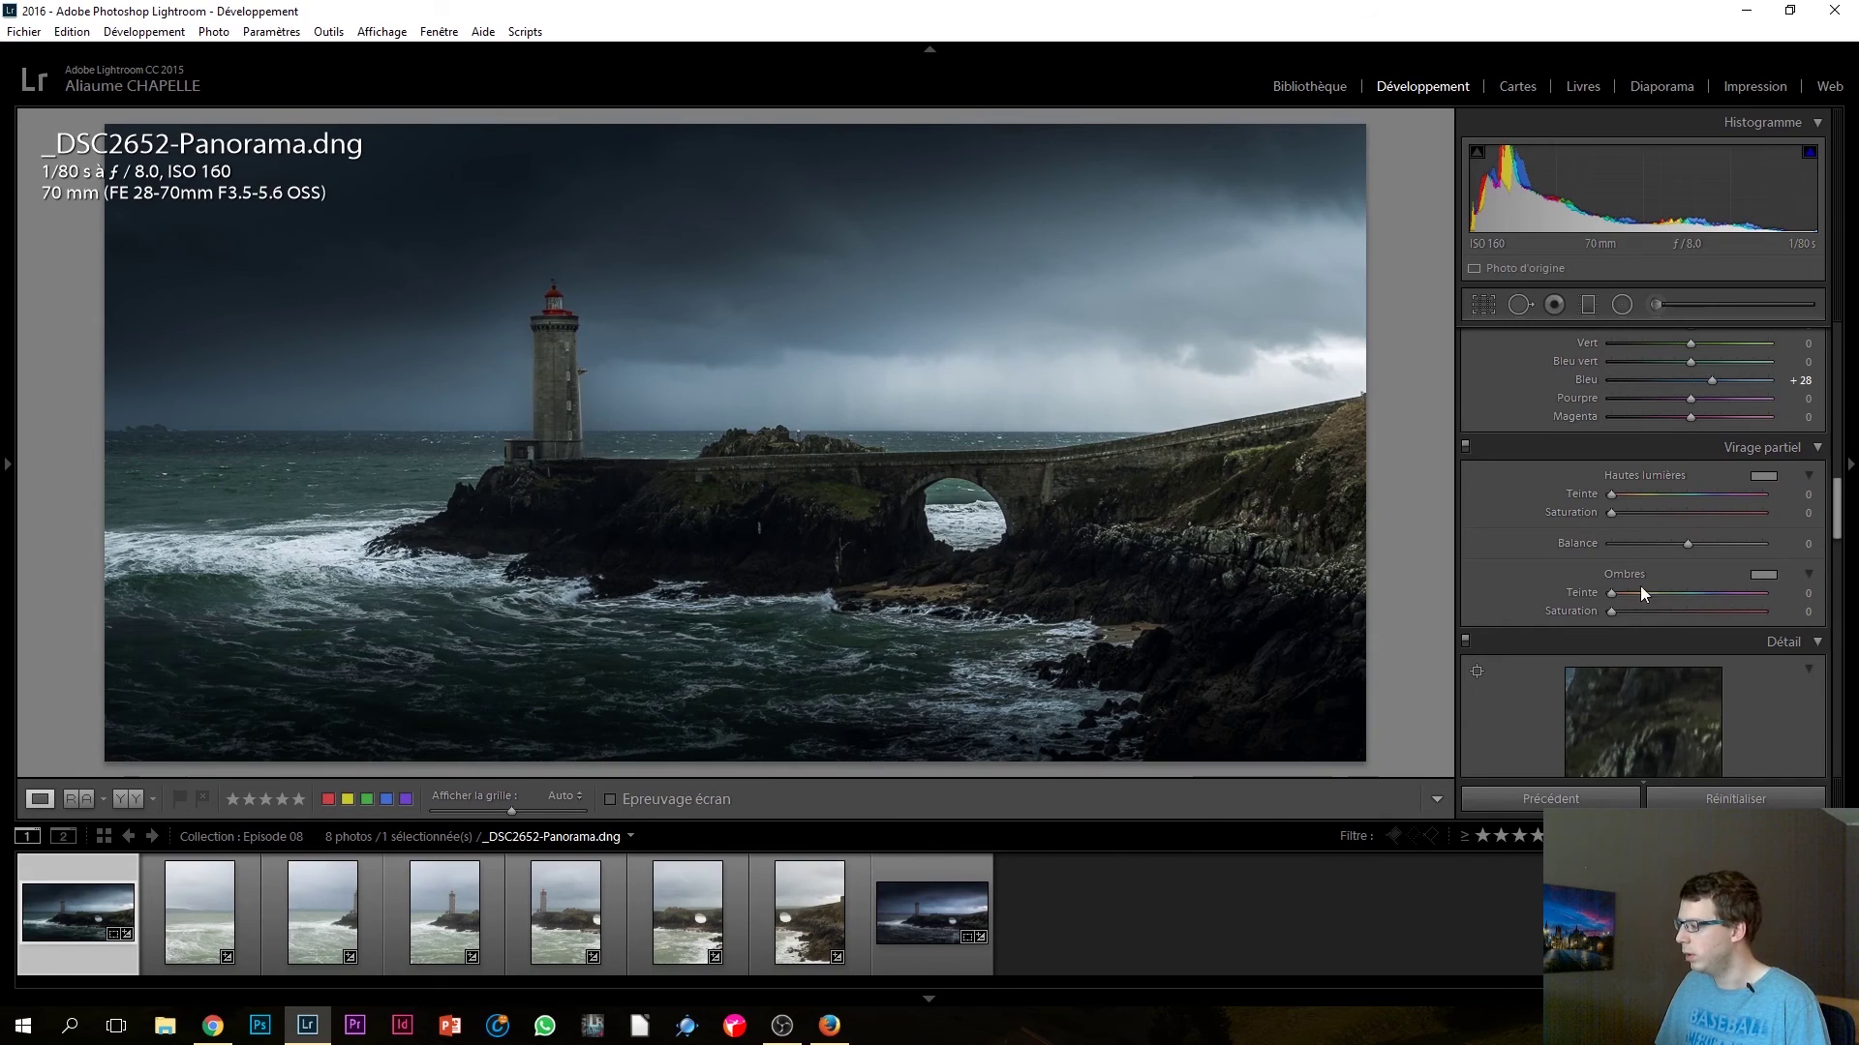
drag(1613, 594, 1717, 594)
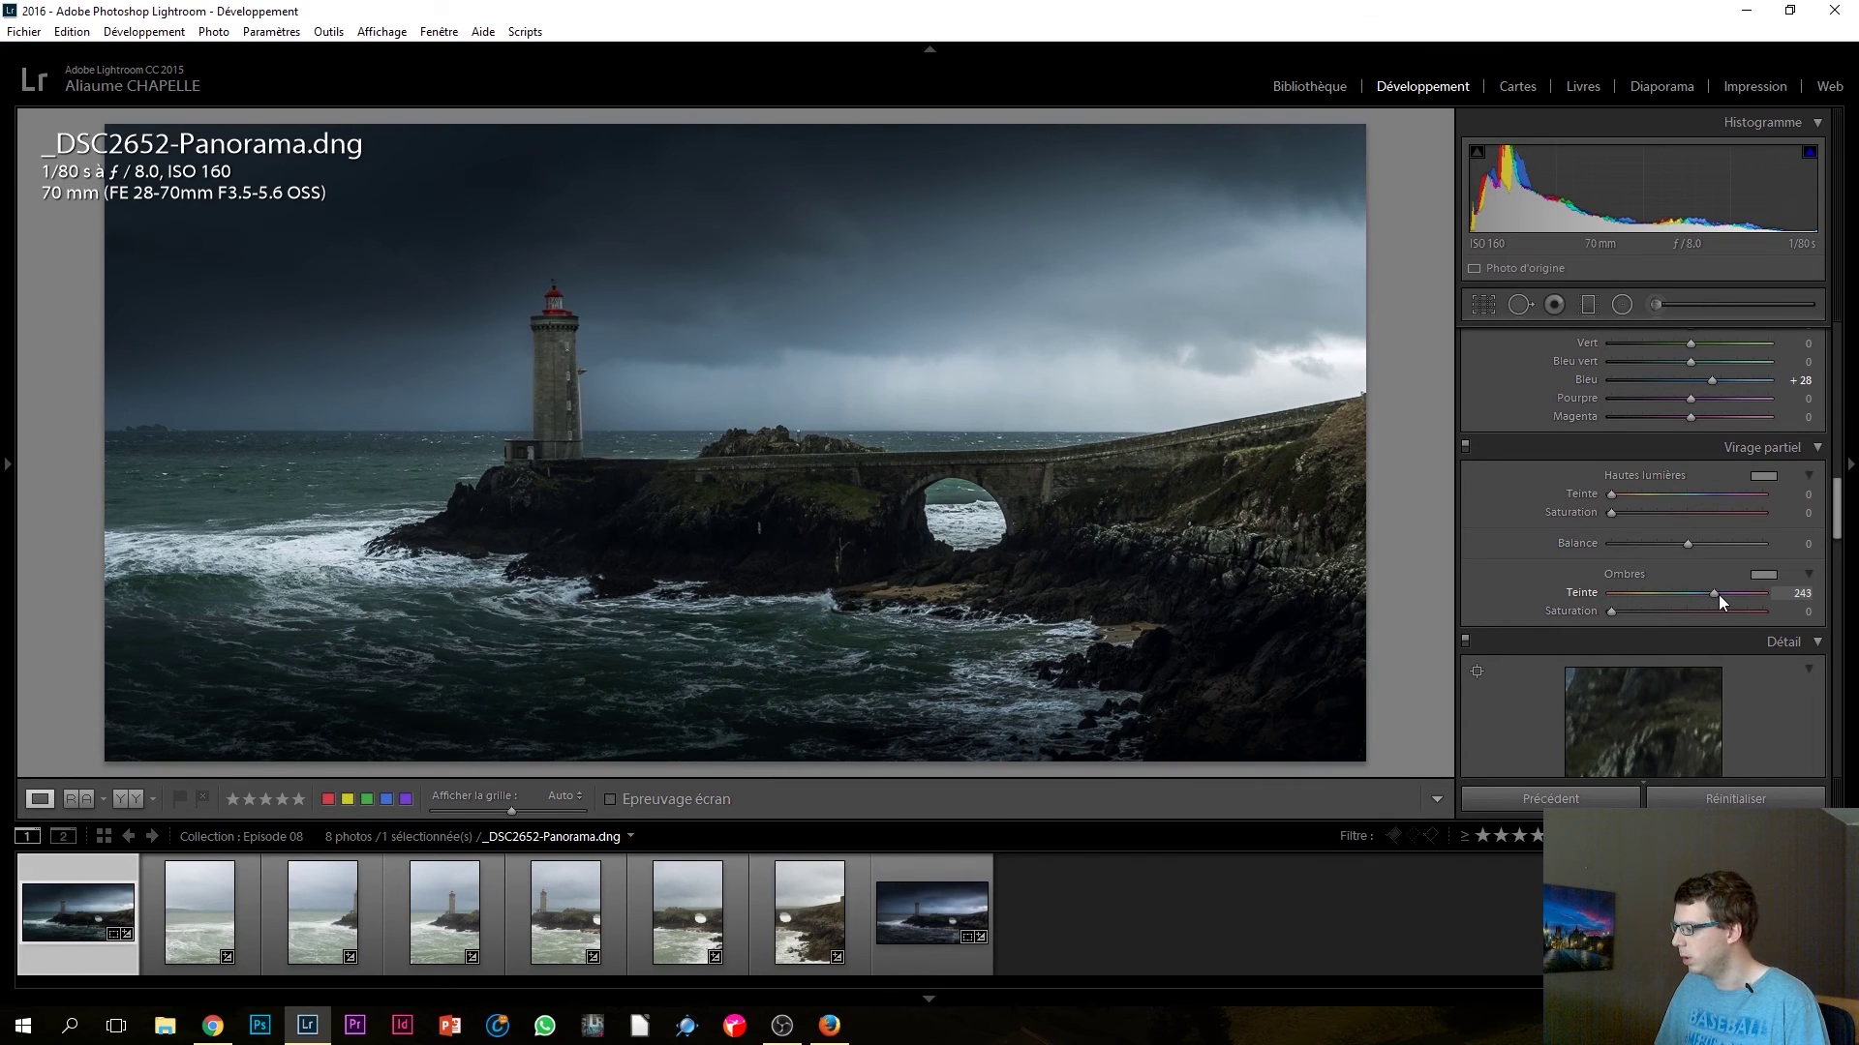
click(1625, 612)
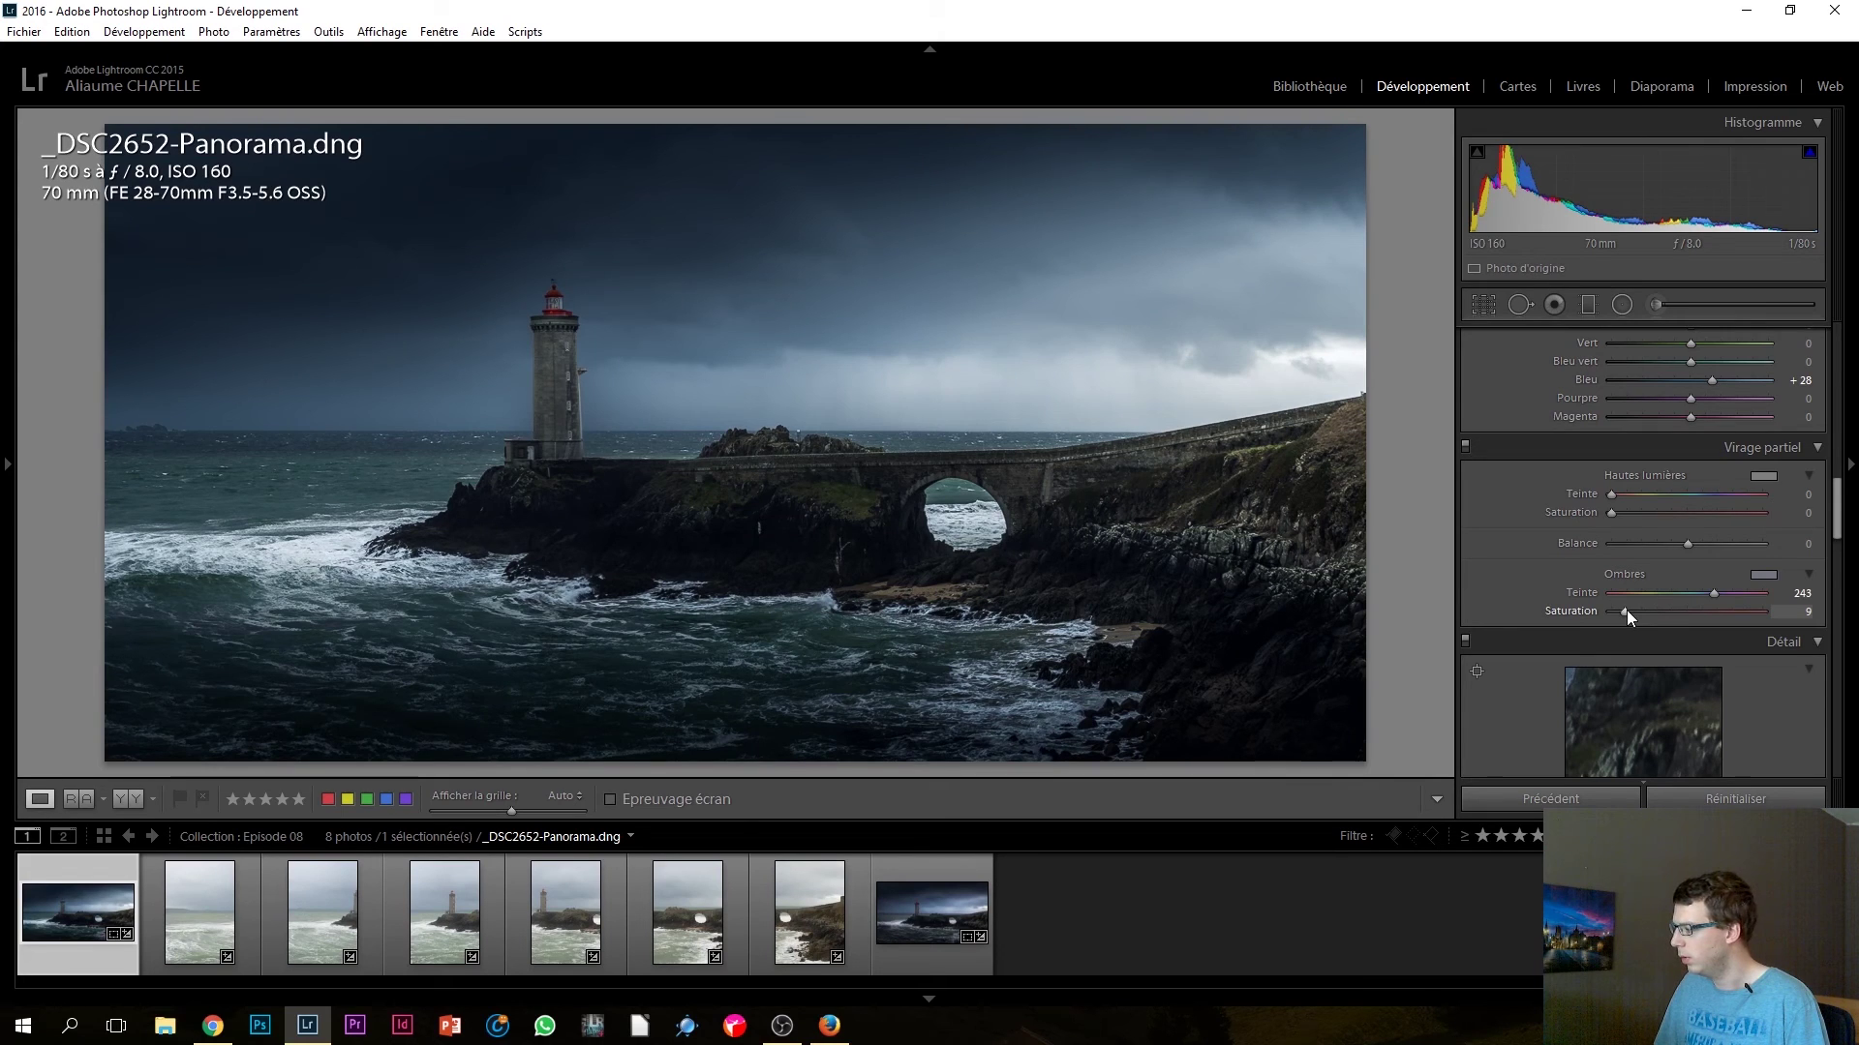
Step: Warm the highlights in the split toning with hue 39 and saturation 4, and compare the photo with and without the toning
click(1627, 494)
click(1634, 512)
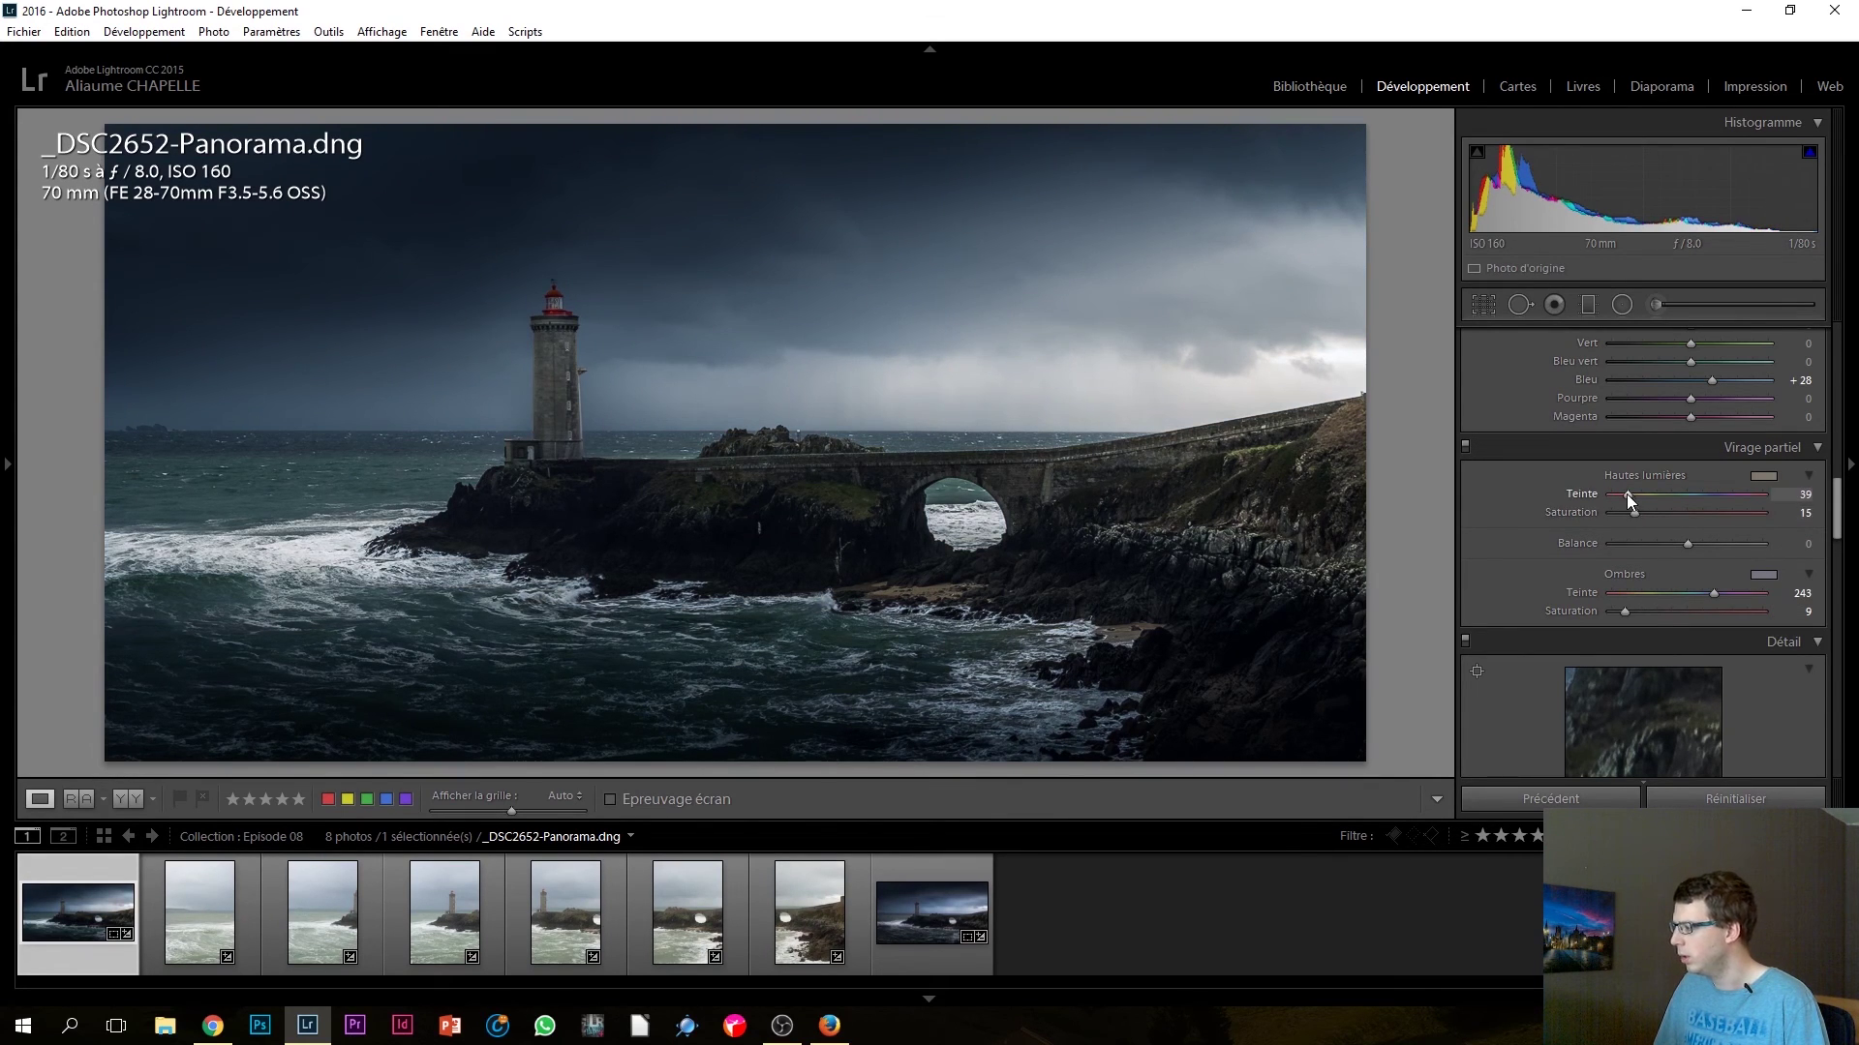
click(1618, 513)
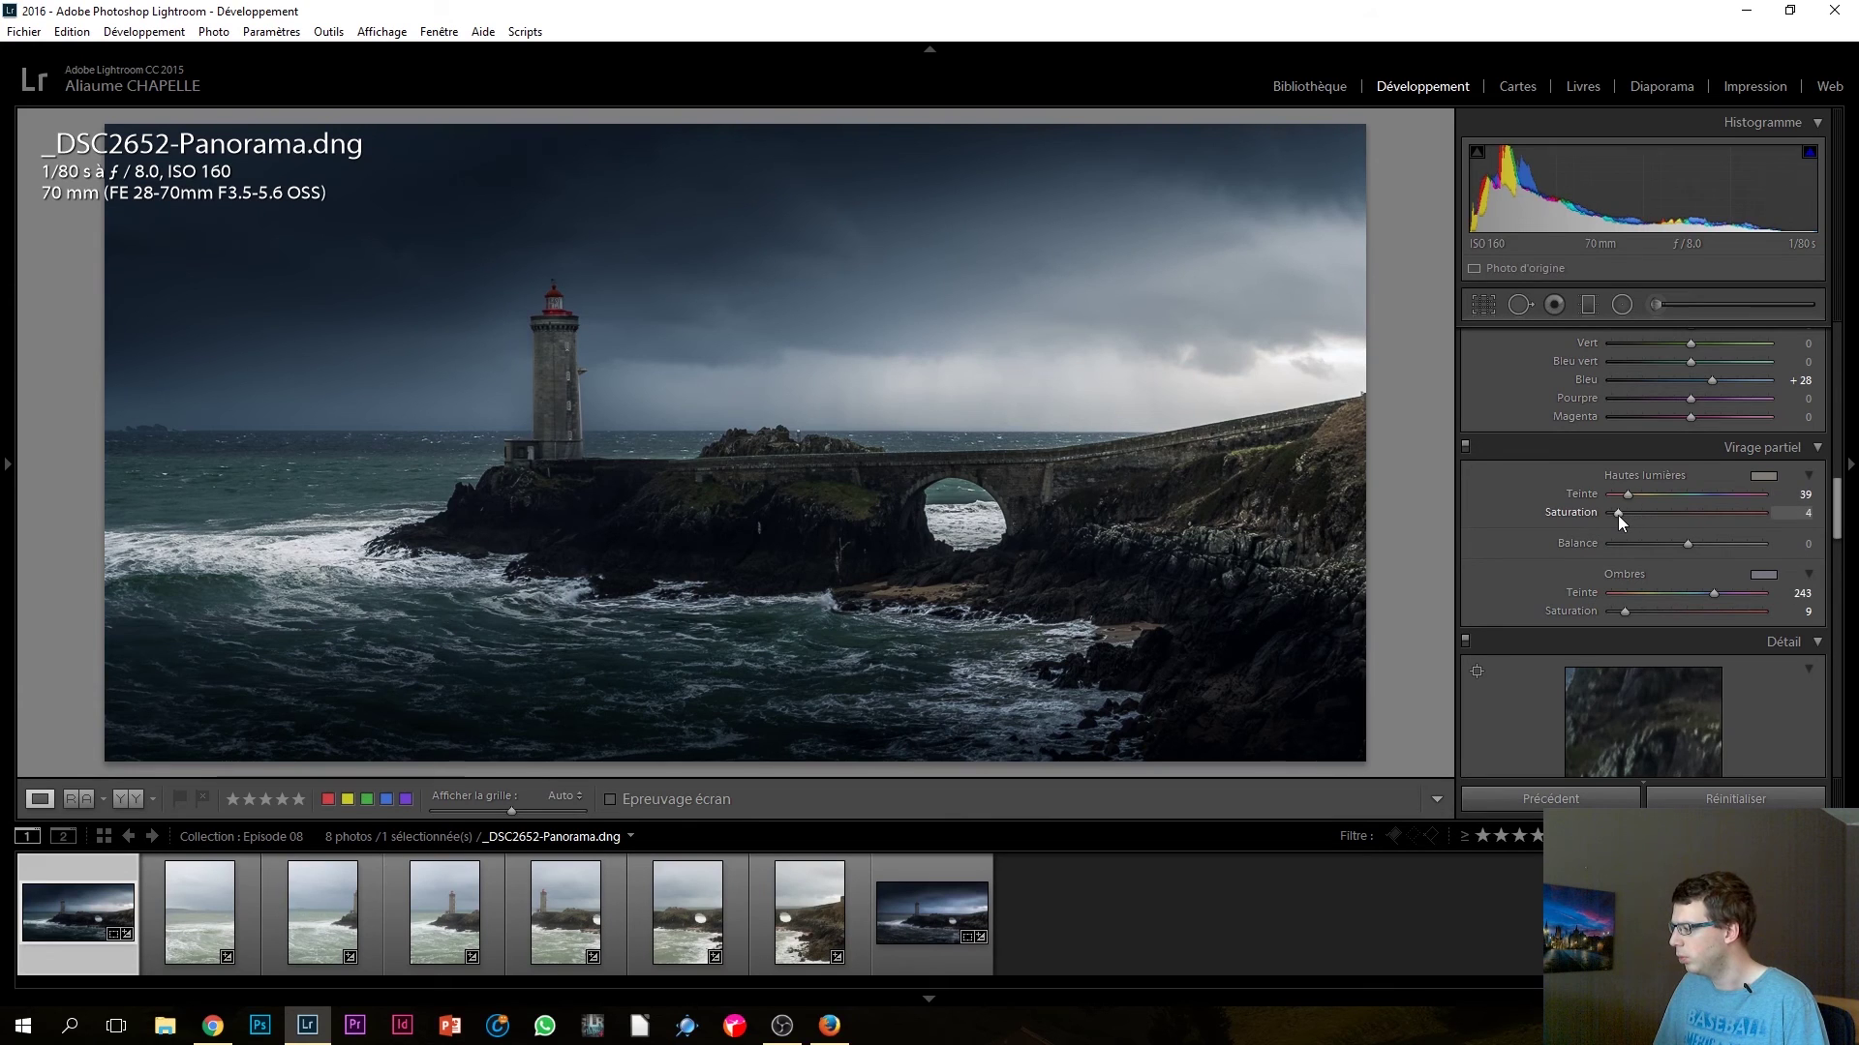
click(1463, 448)
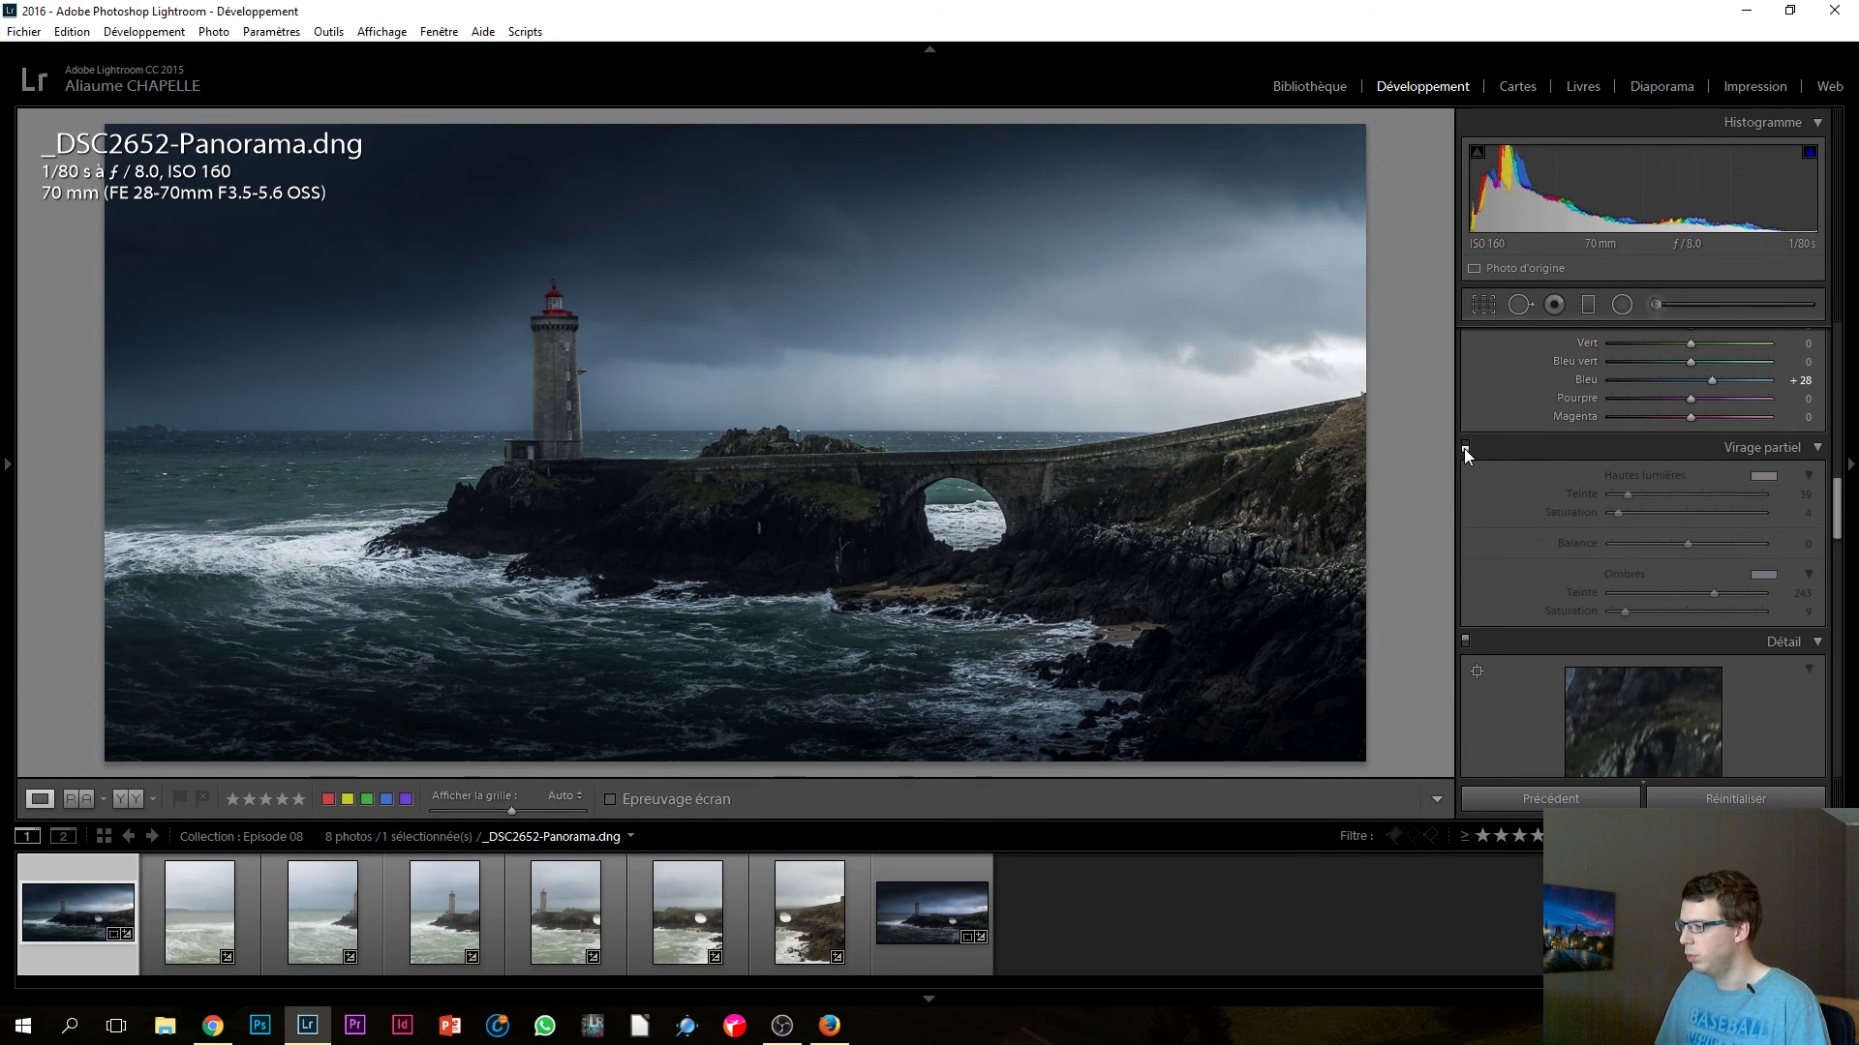
click(1466, 448)
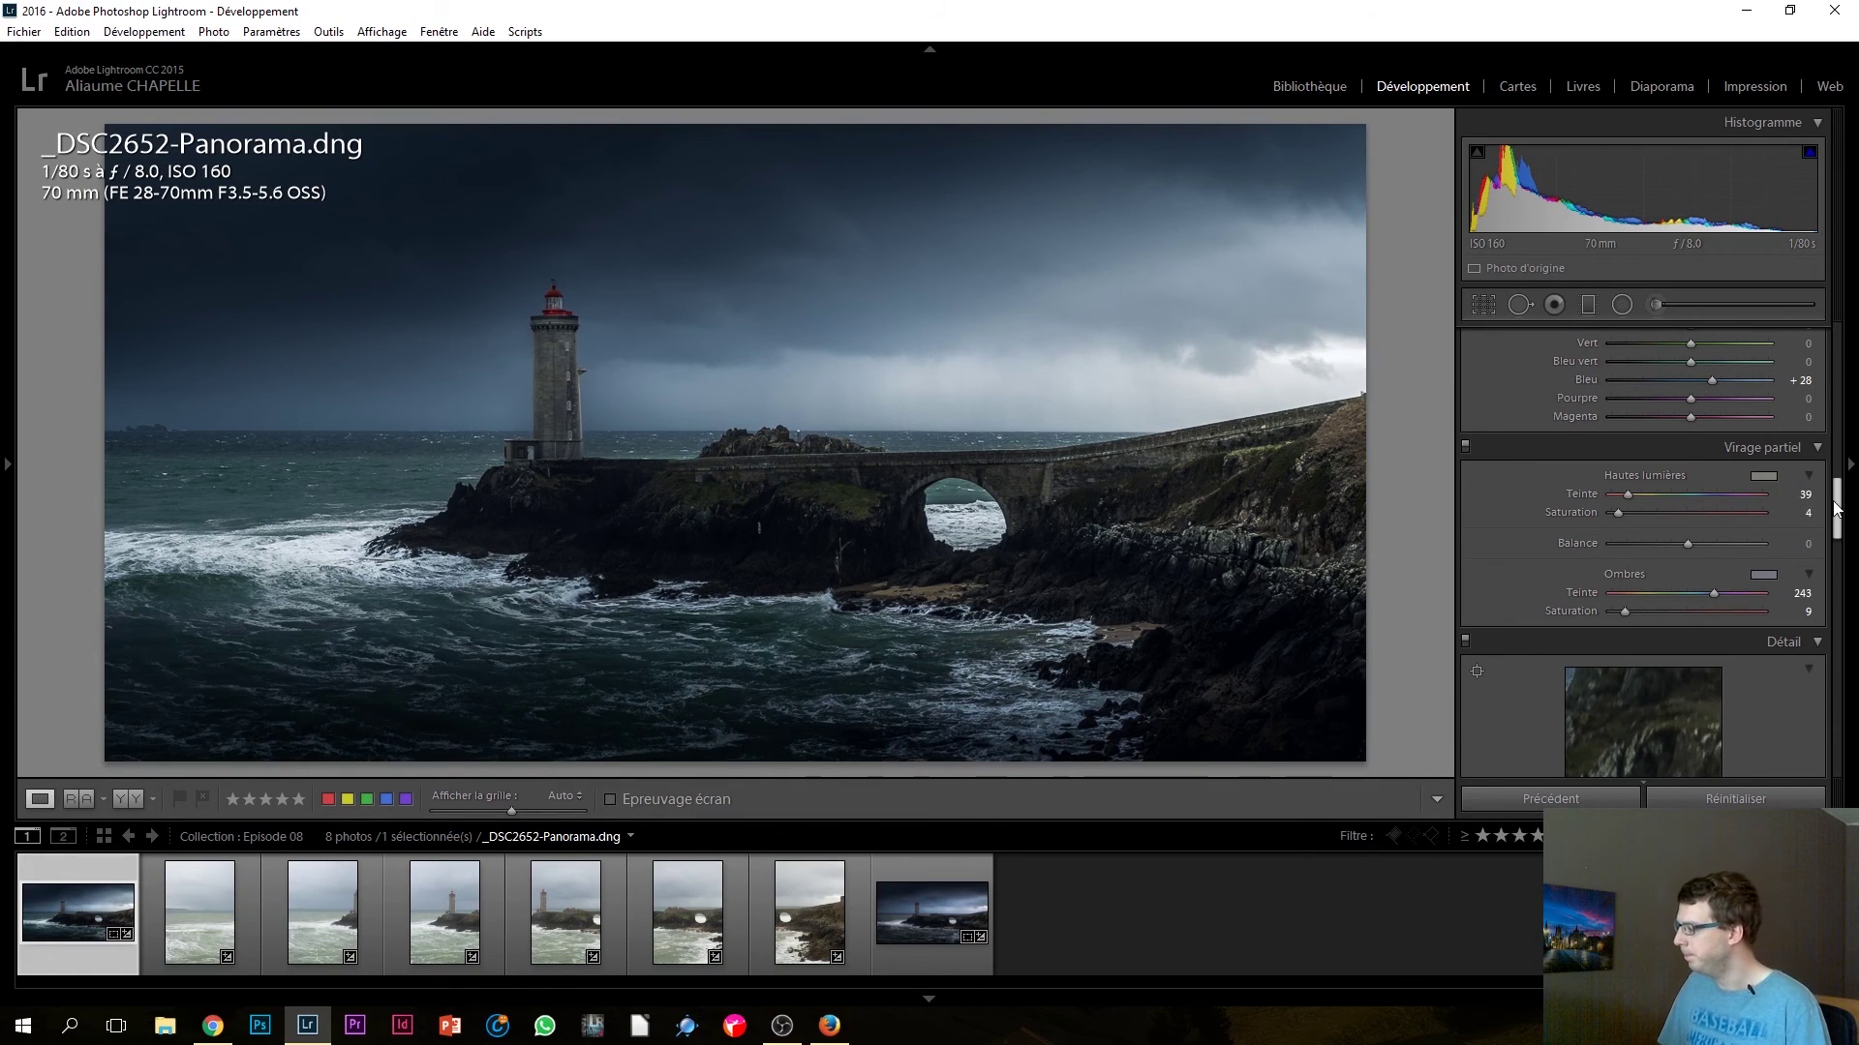
Step: Return to the basic adjustments and hide the info overlay on the photo
drag(1834, 508, 1845, 334)
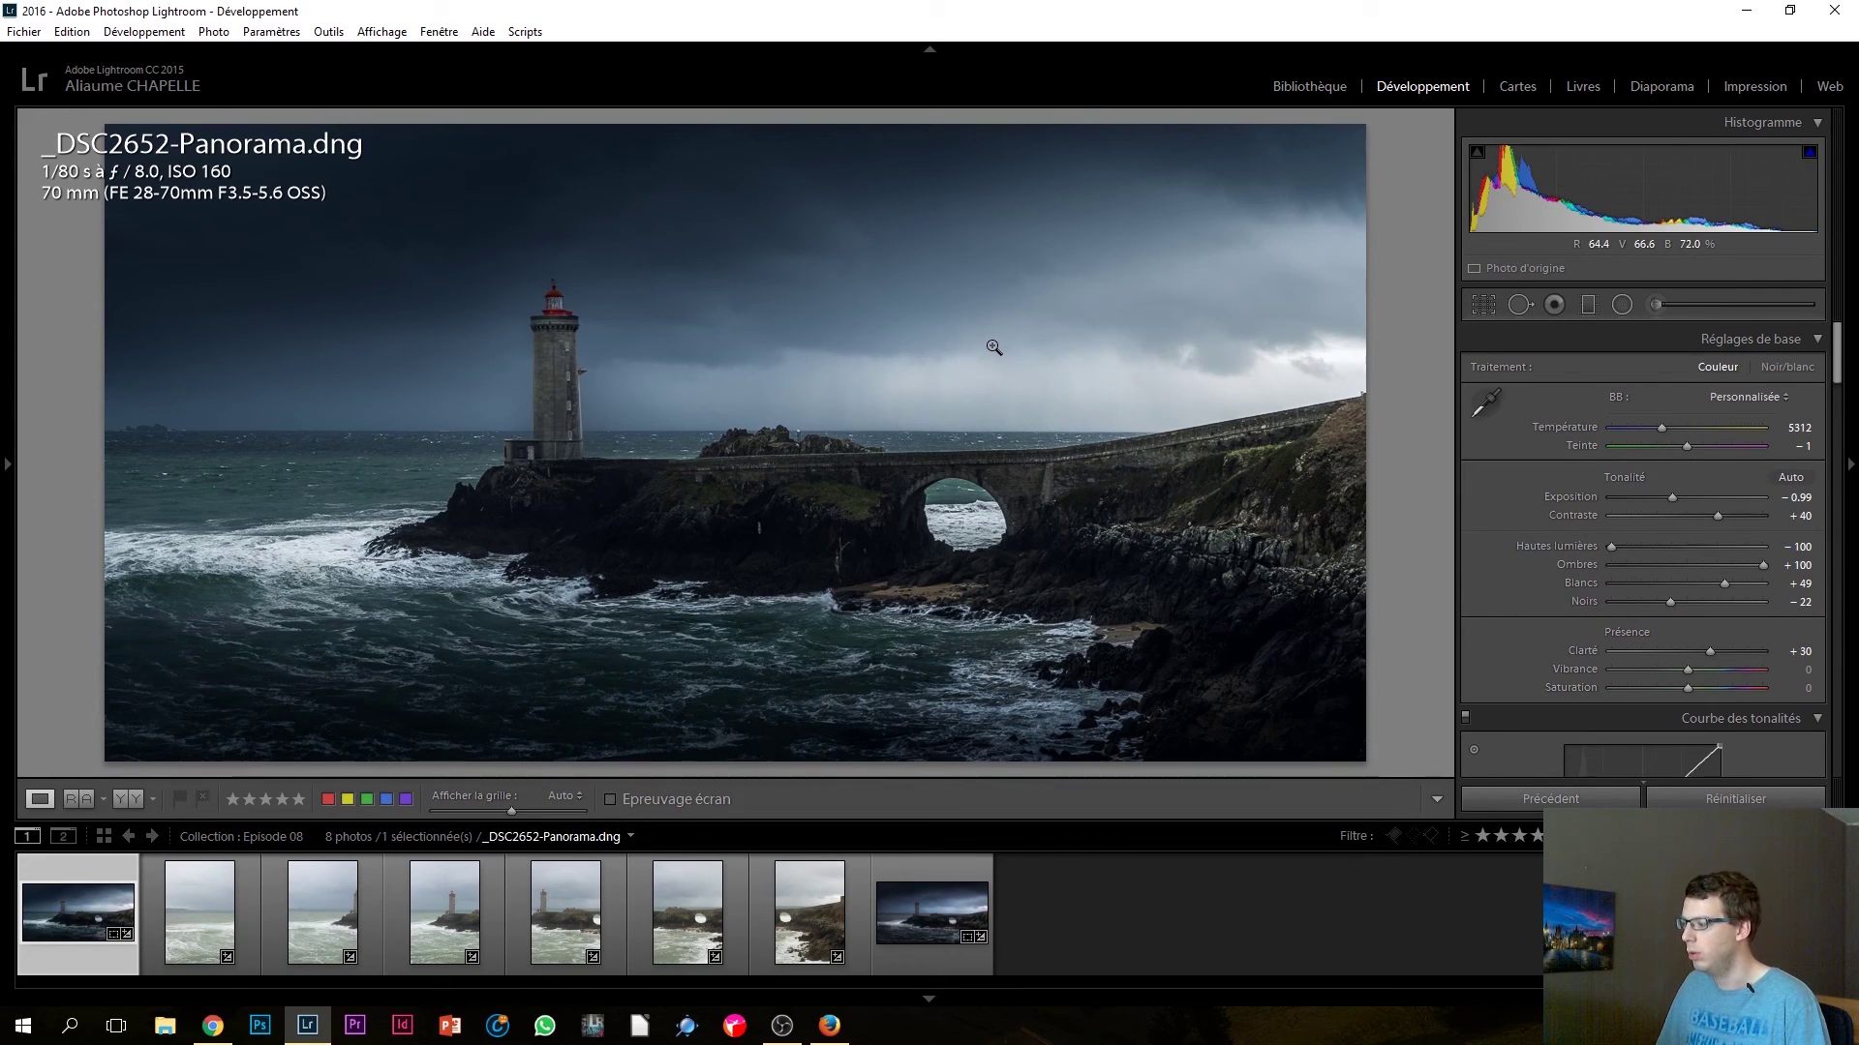
key(i)
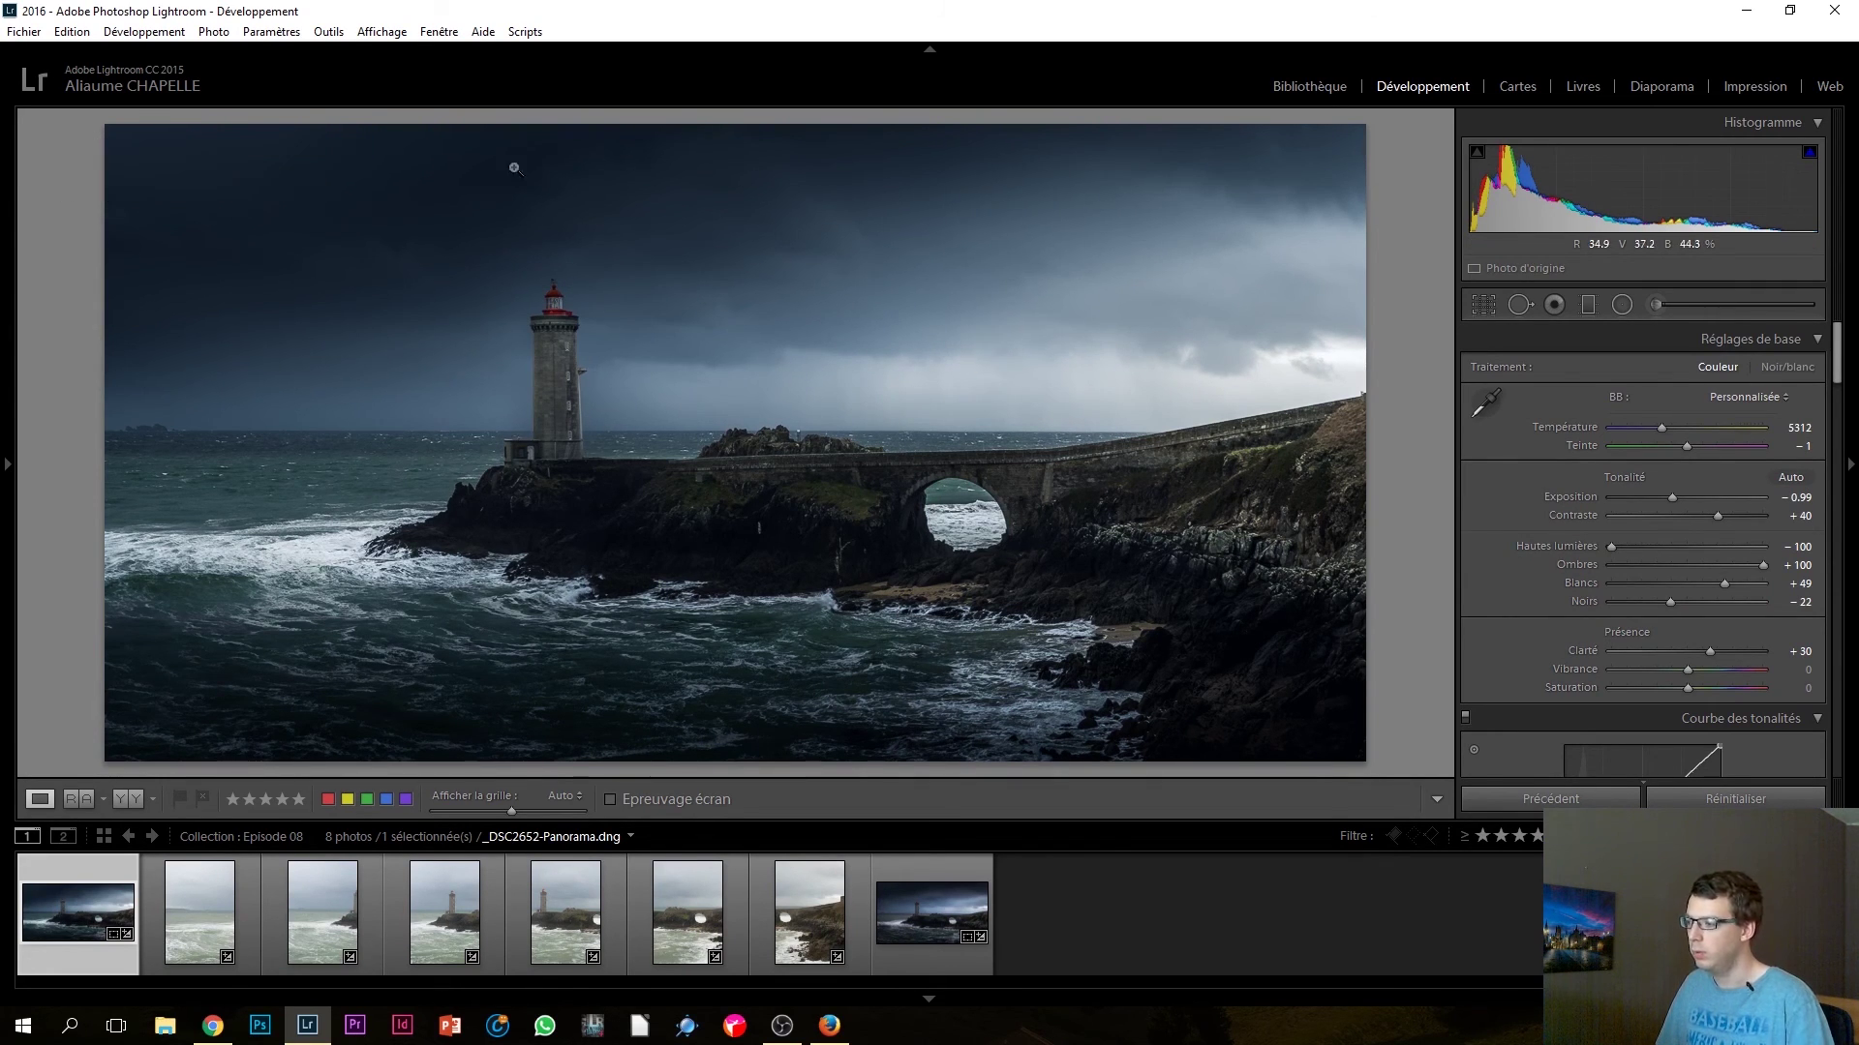
Step: Try the black-and-white treatment, compare it with and without split toning, and switch back to colour
click(1784, 367)
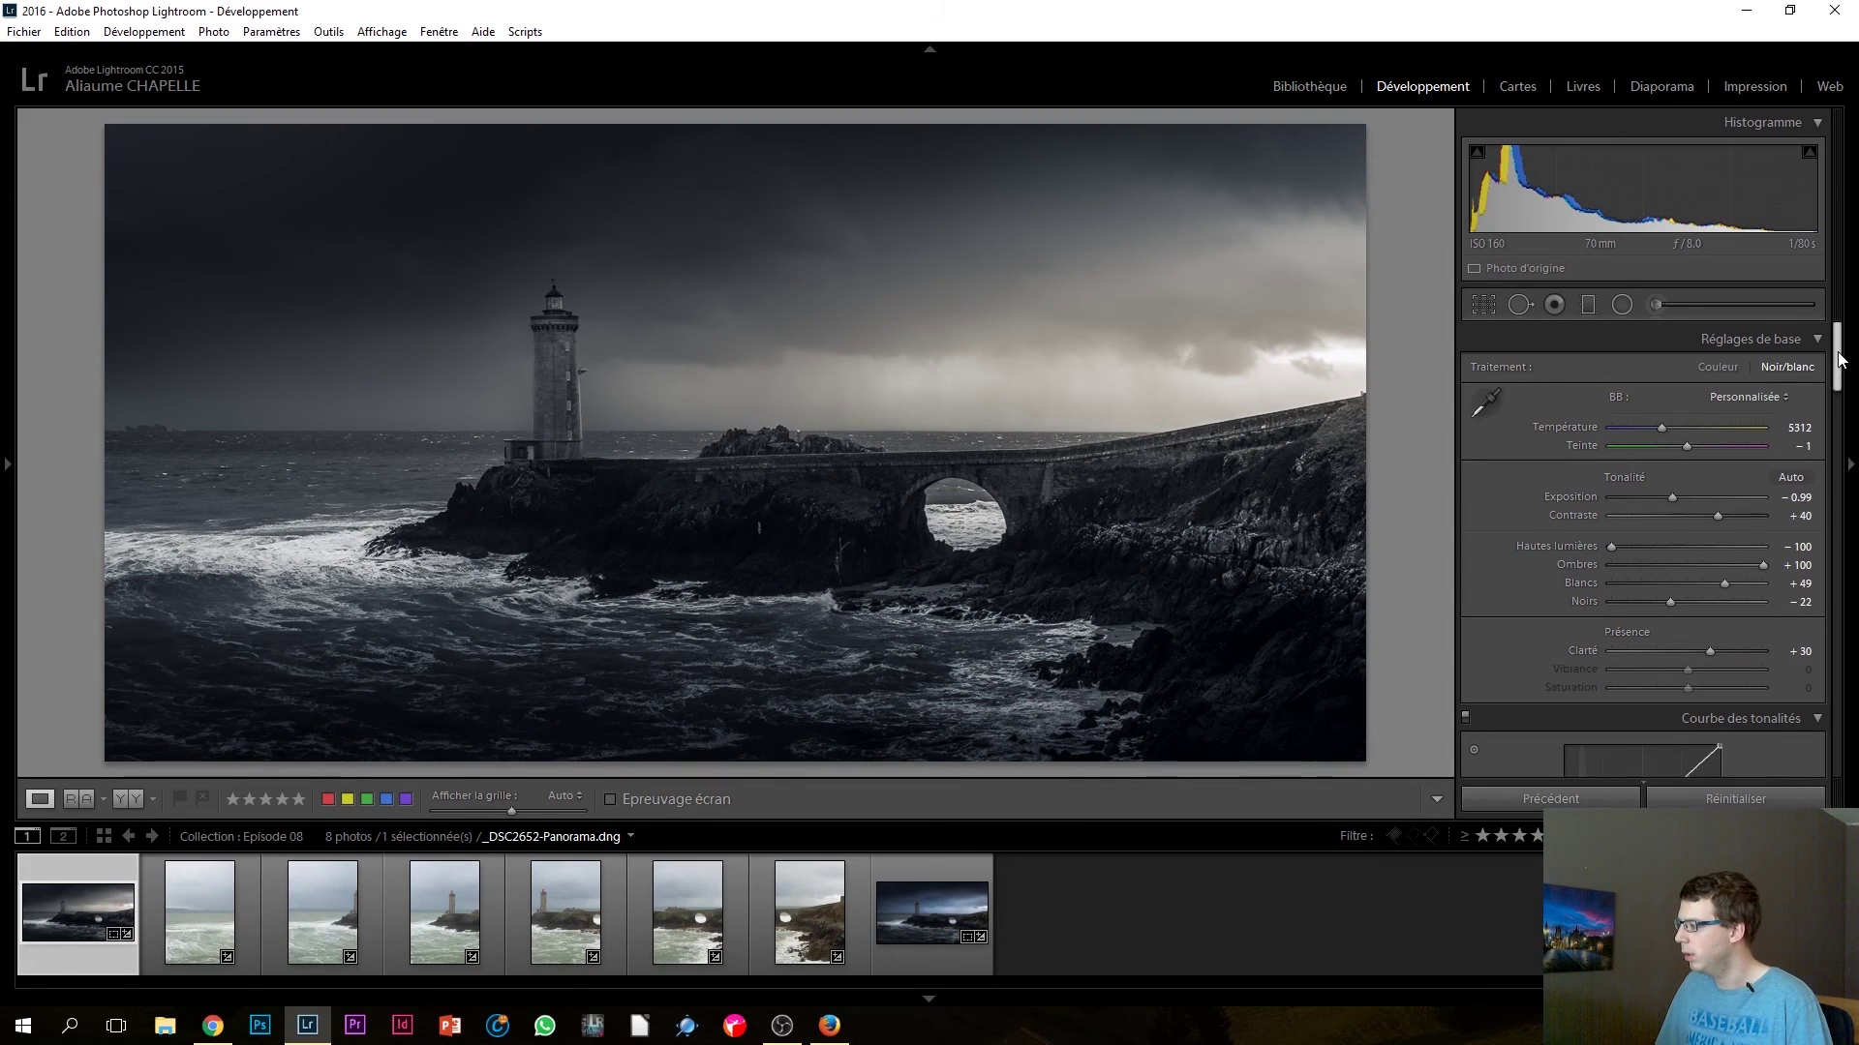
drag(1837, 359, 1806, 476)
scroll(1806, 481, up, 2)
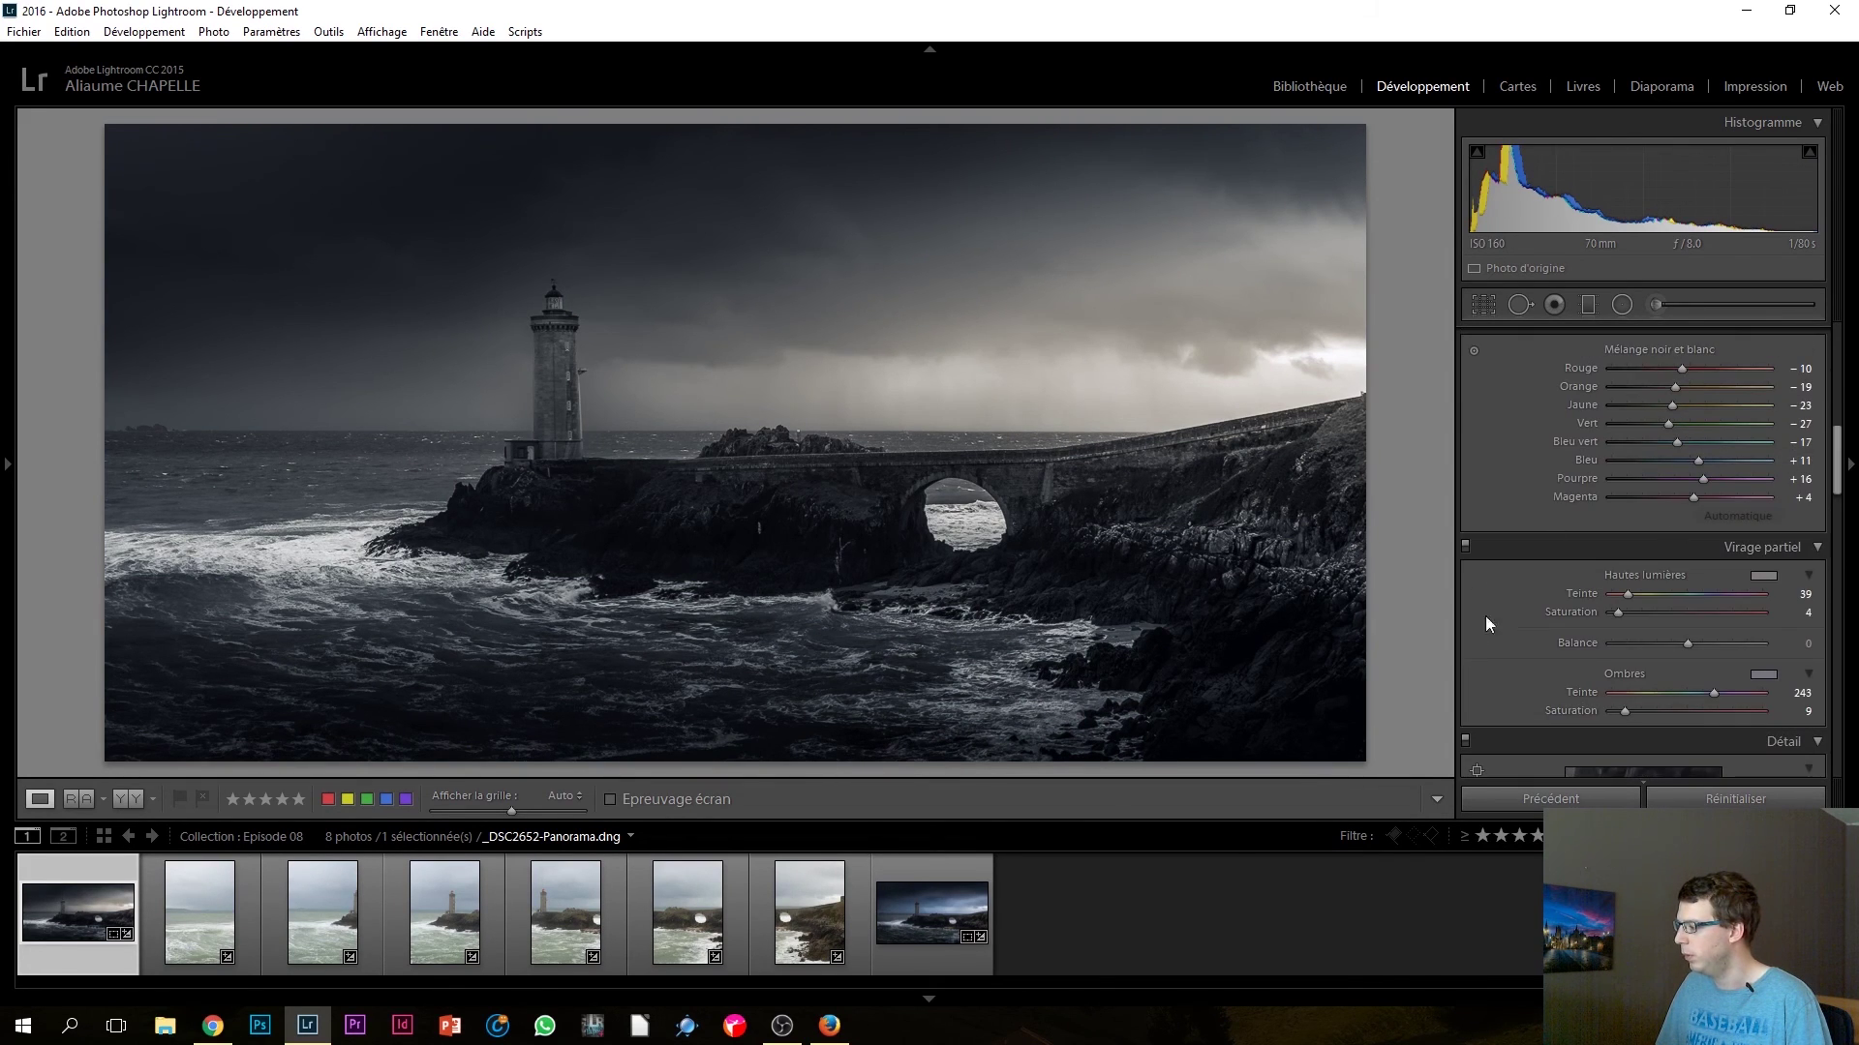
click(1466, 546)
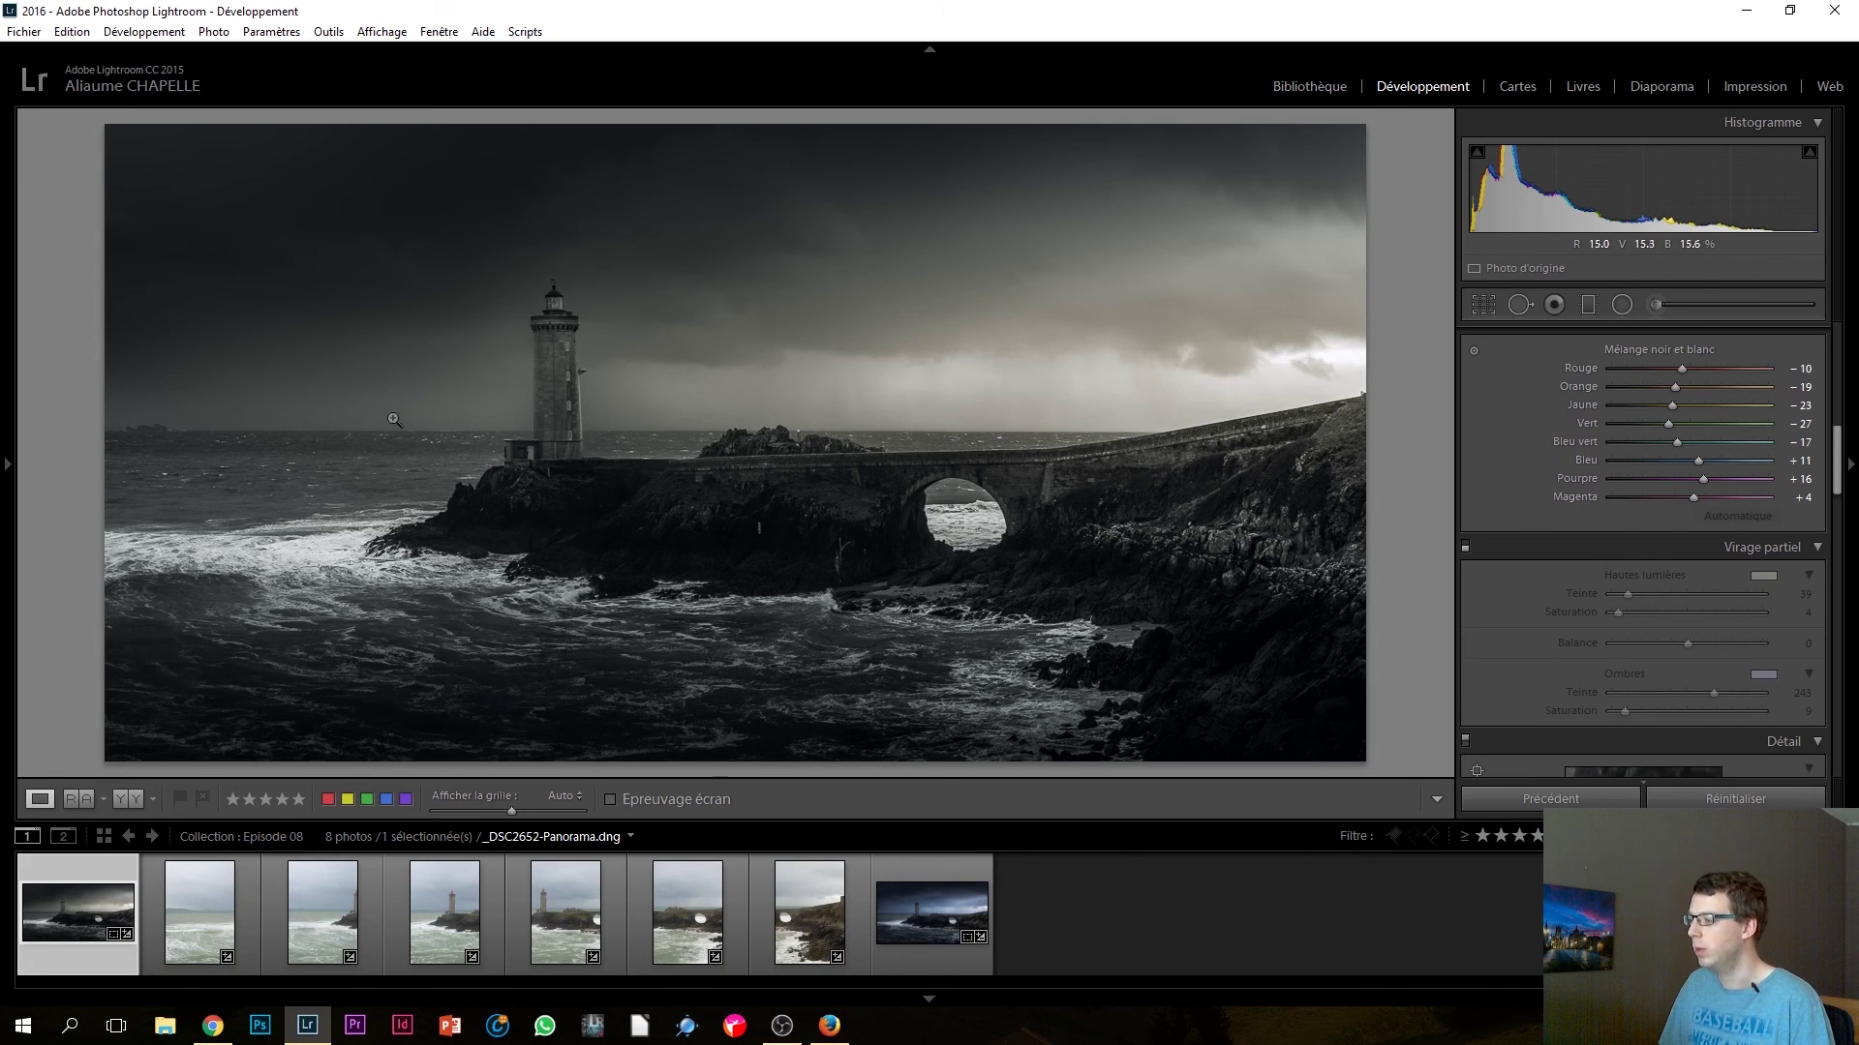
click(1466, 548)
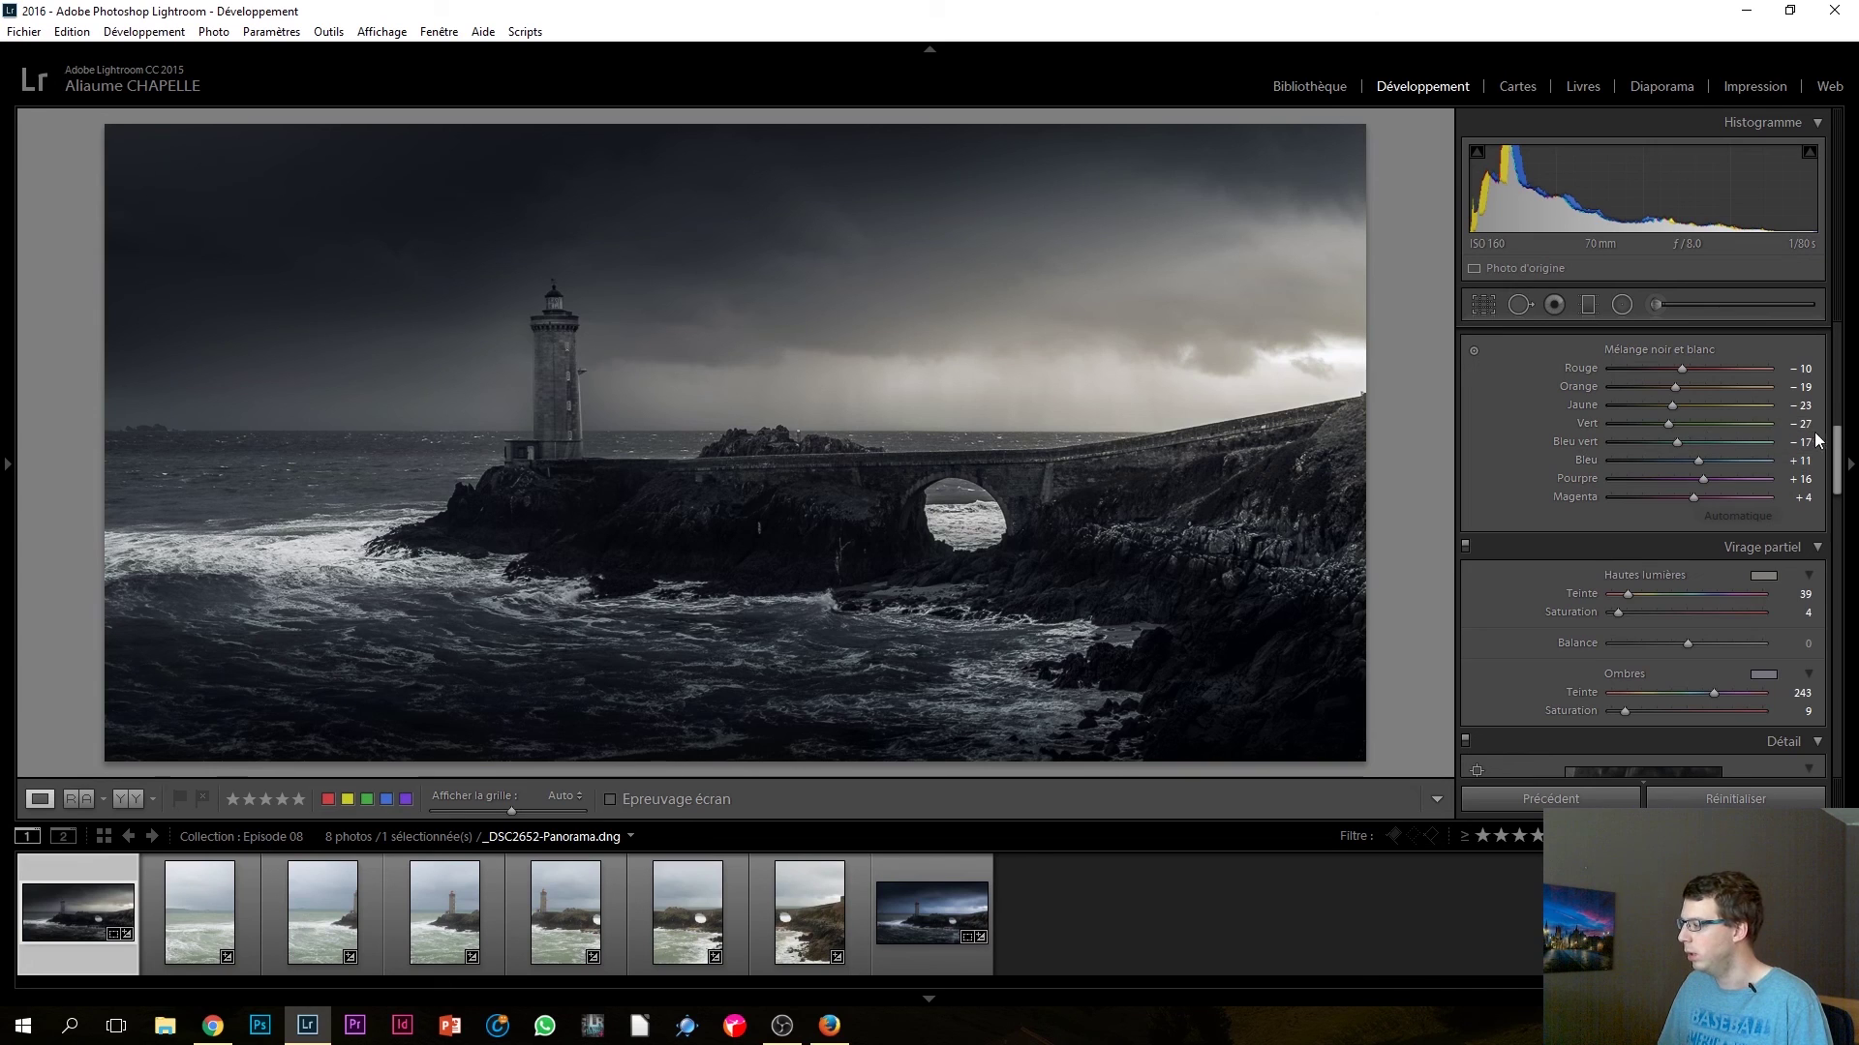
scroll(1810, 426, up, 7)
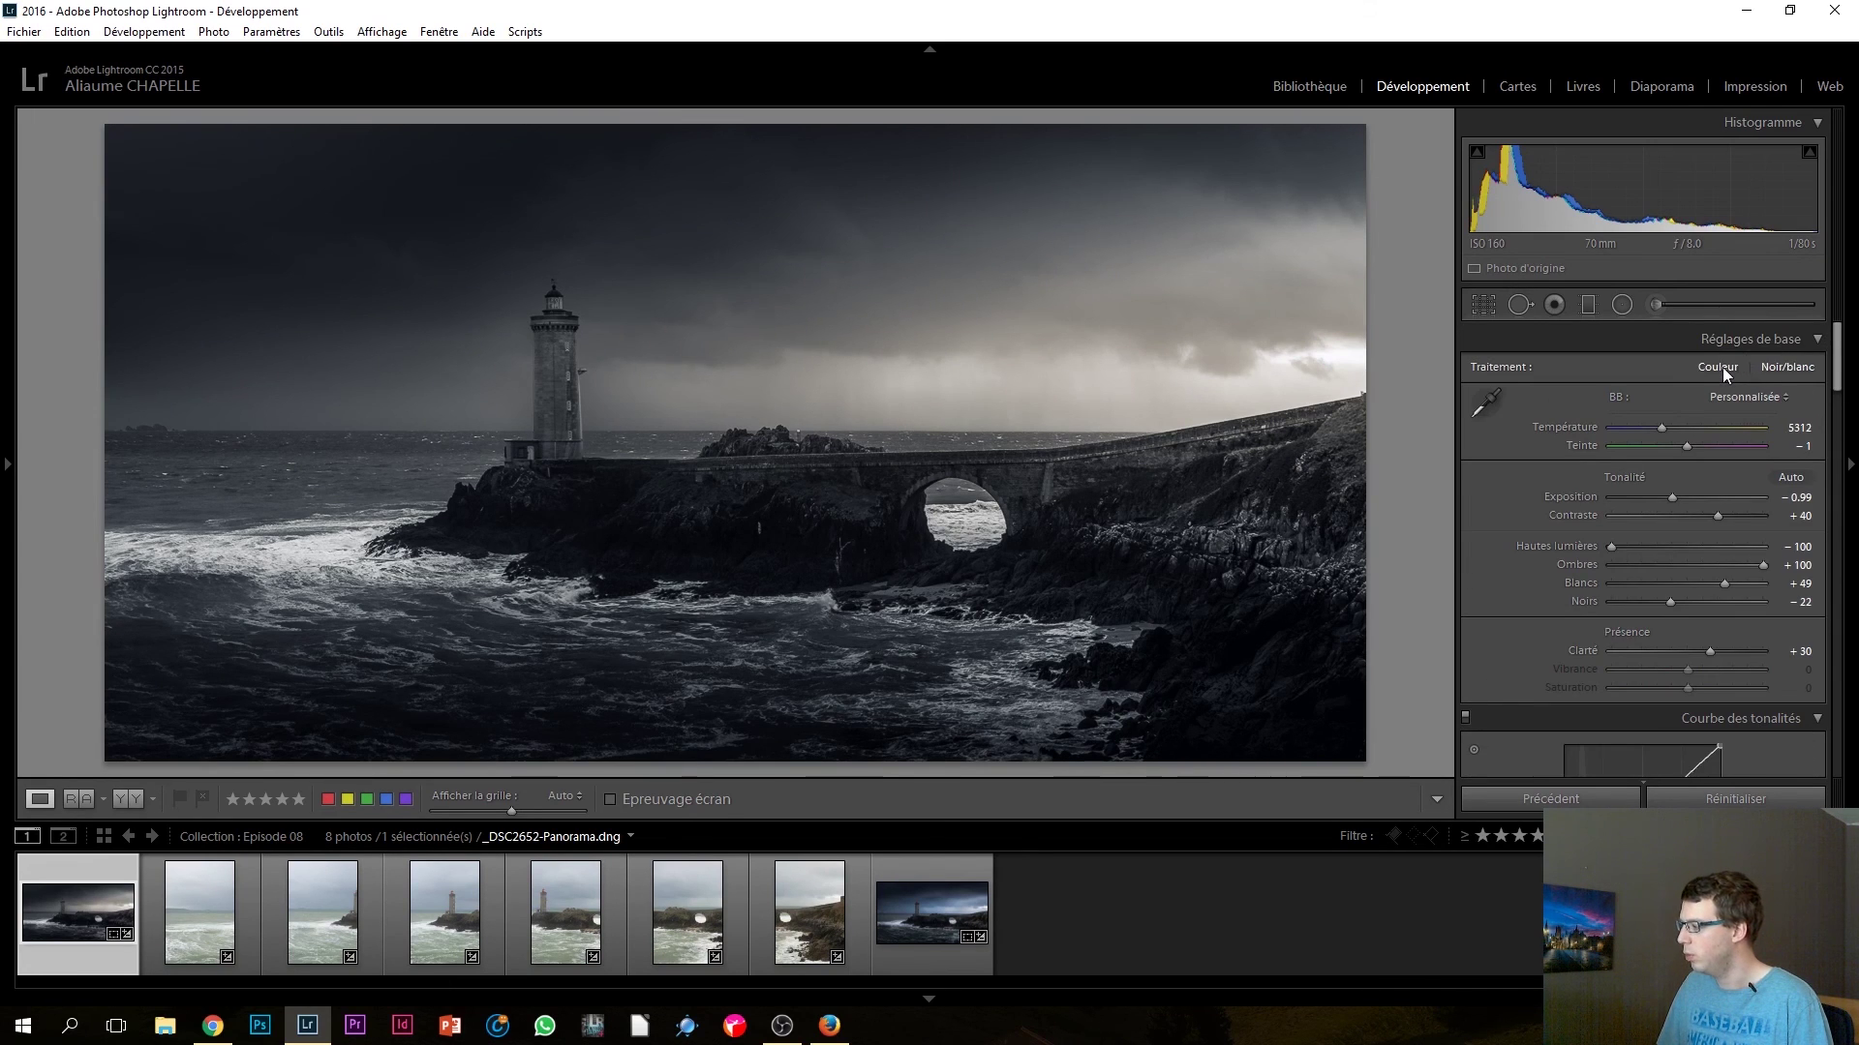
click(1722, 367)
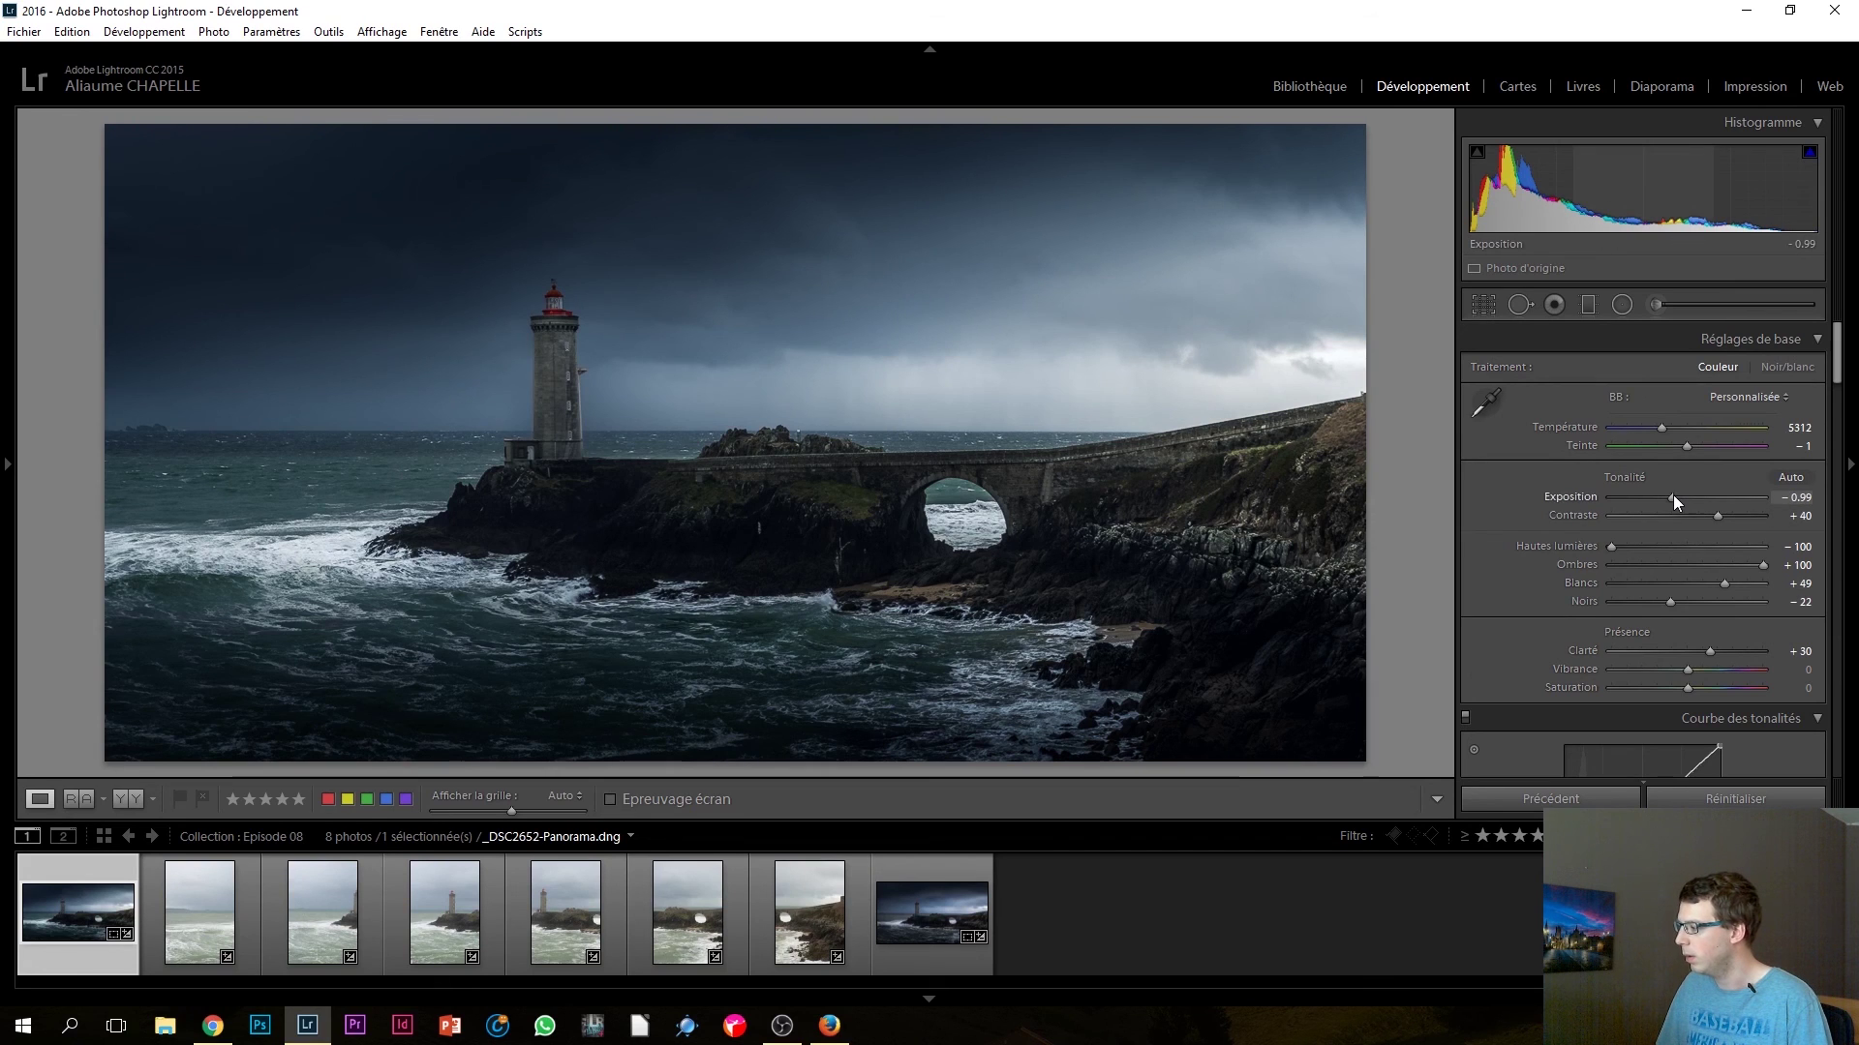
Step: Set the exposure to -1.05 and compare the developed panorama with its original state several times
drag(1673, 496, 1670, 496)
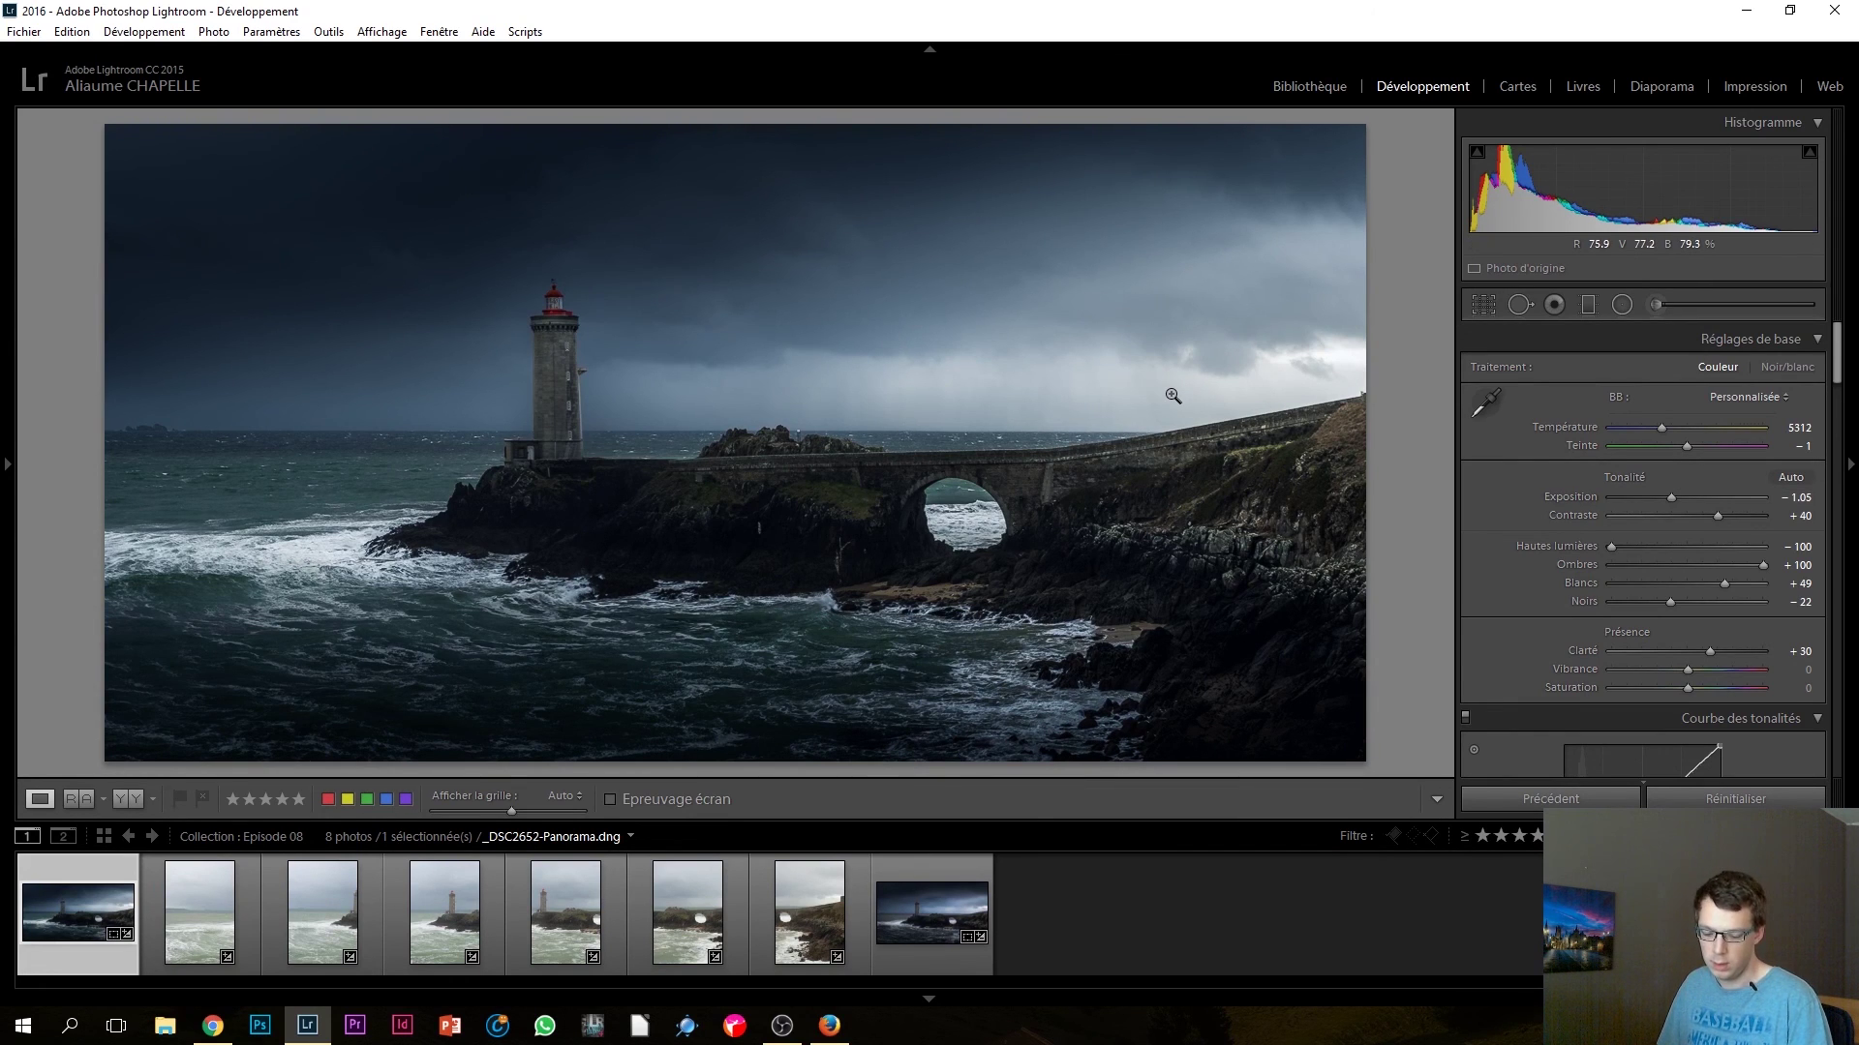
key(backslash)
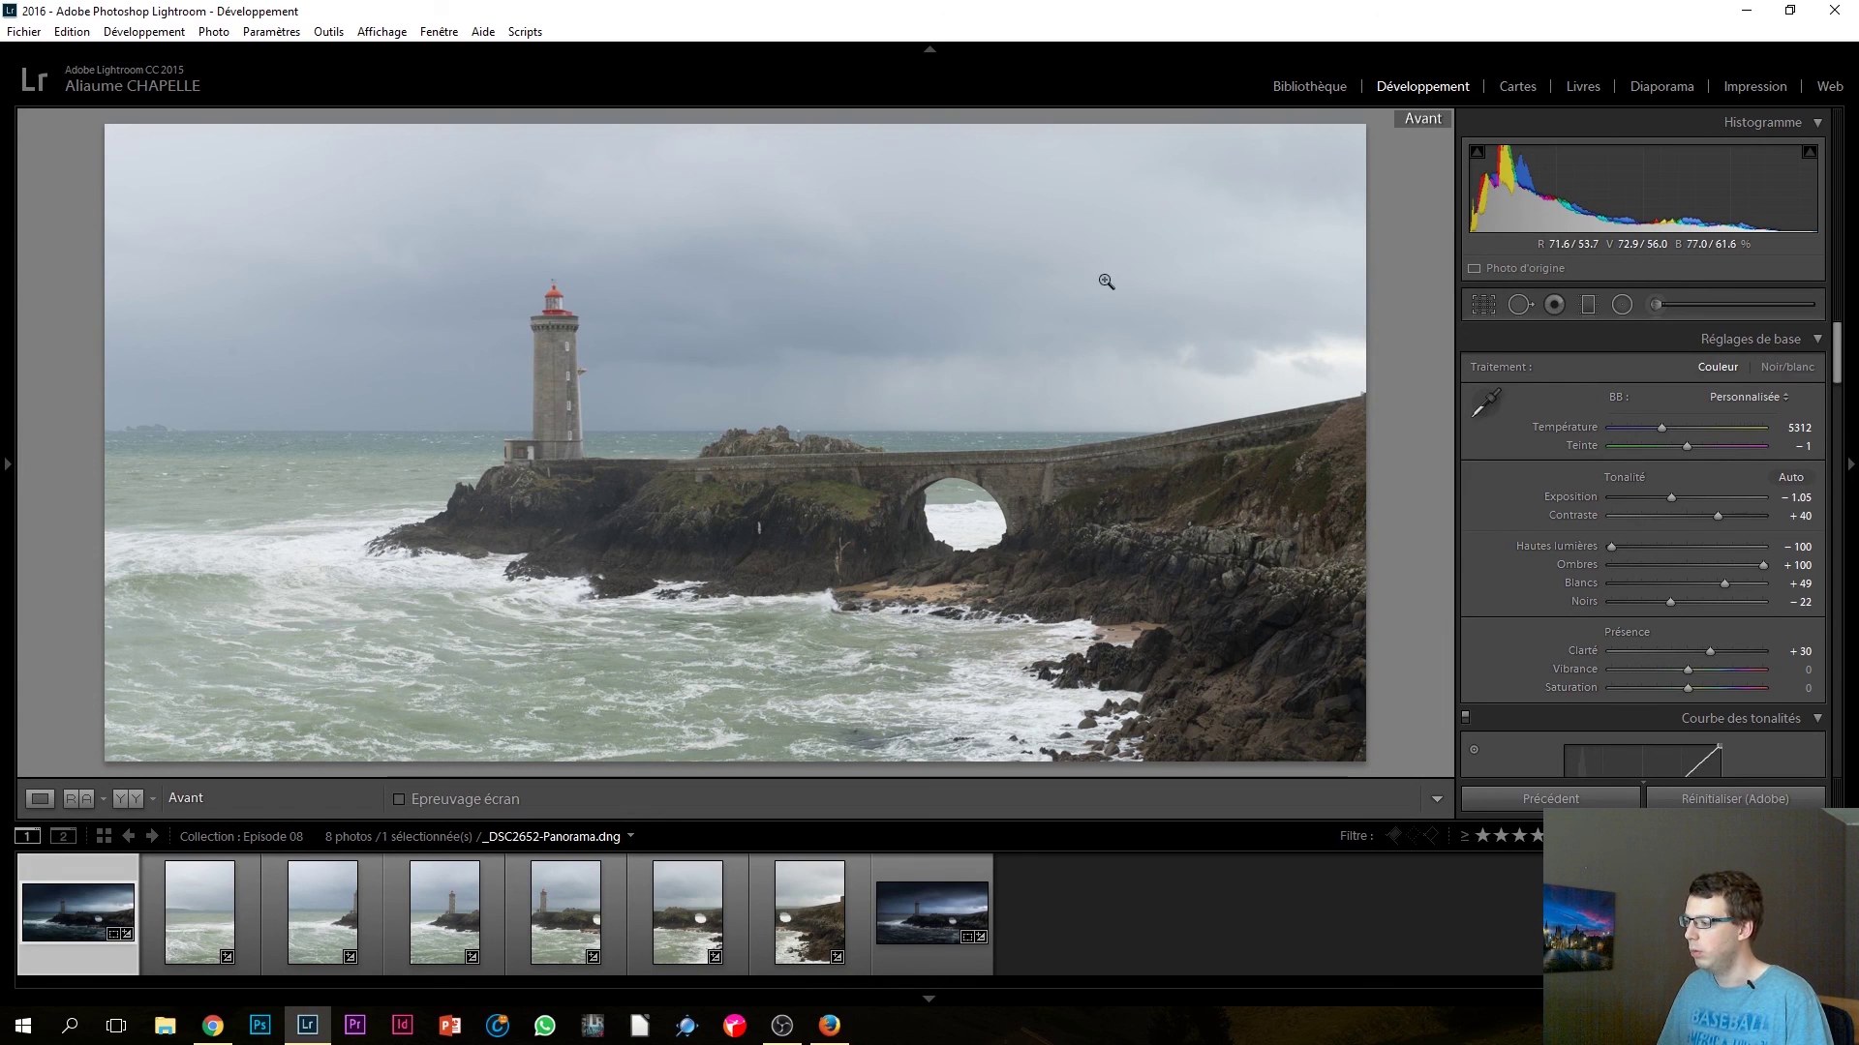
key(backslash)
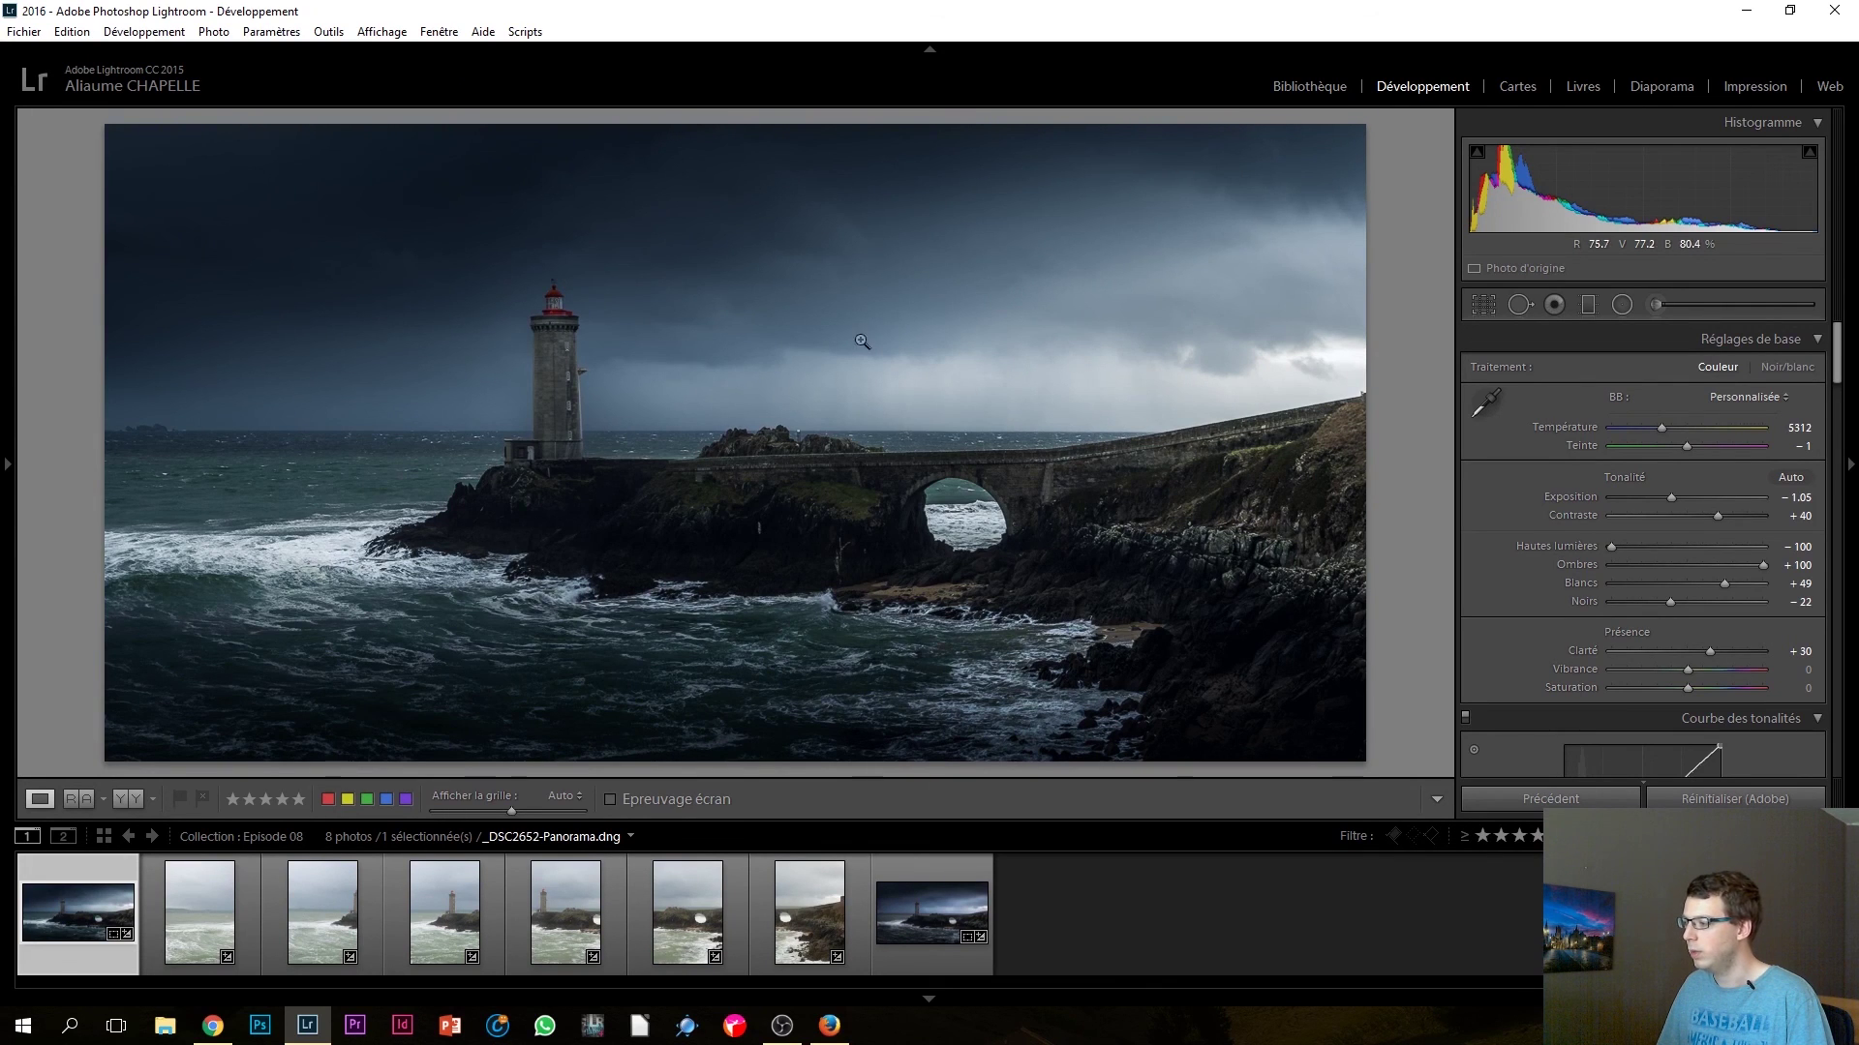
key(backslash)
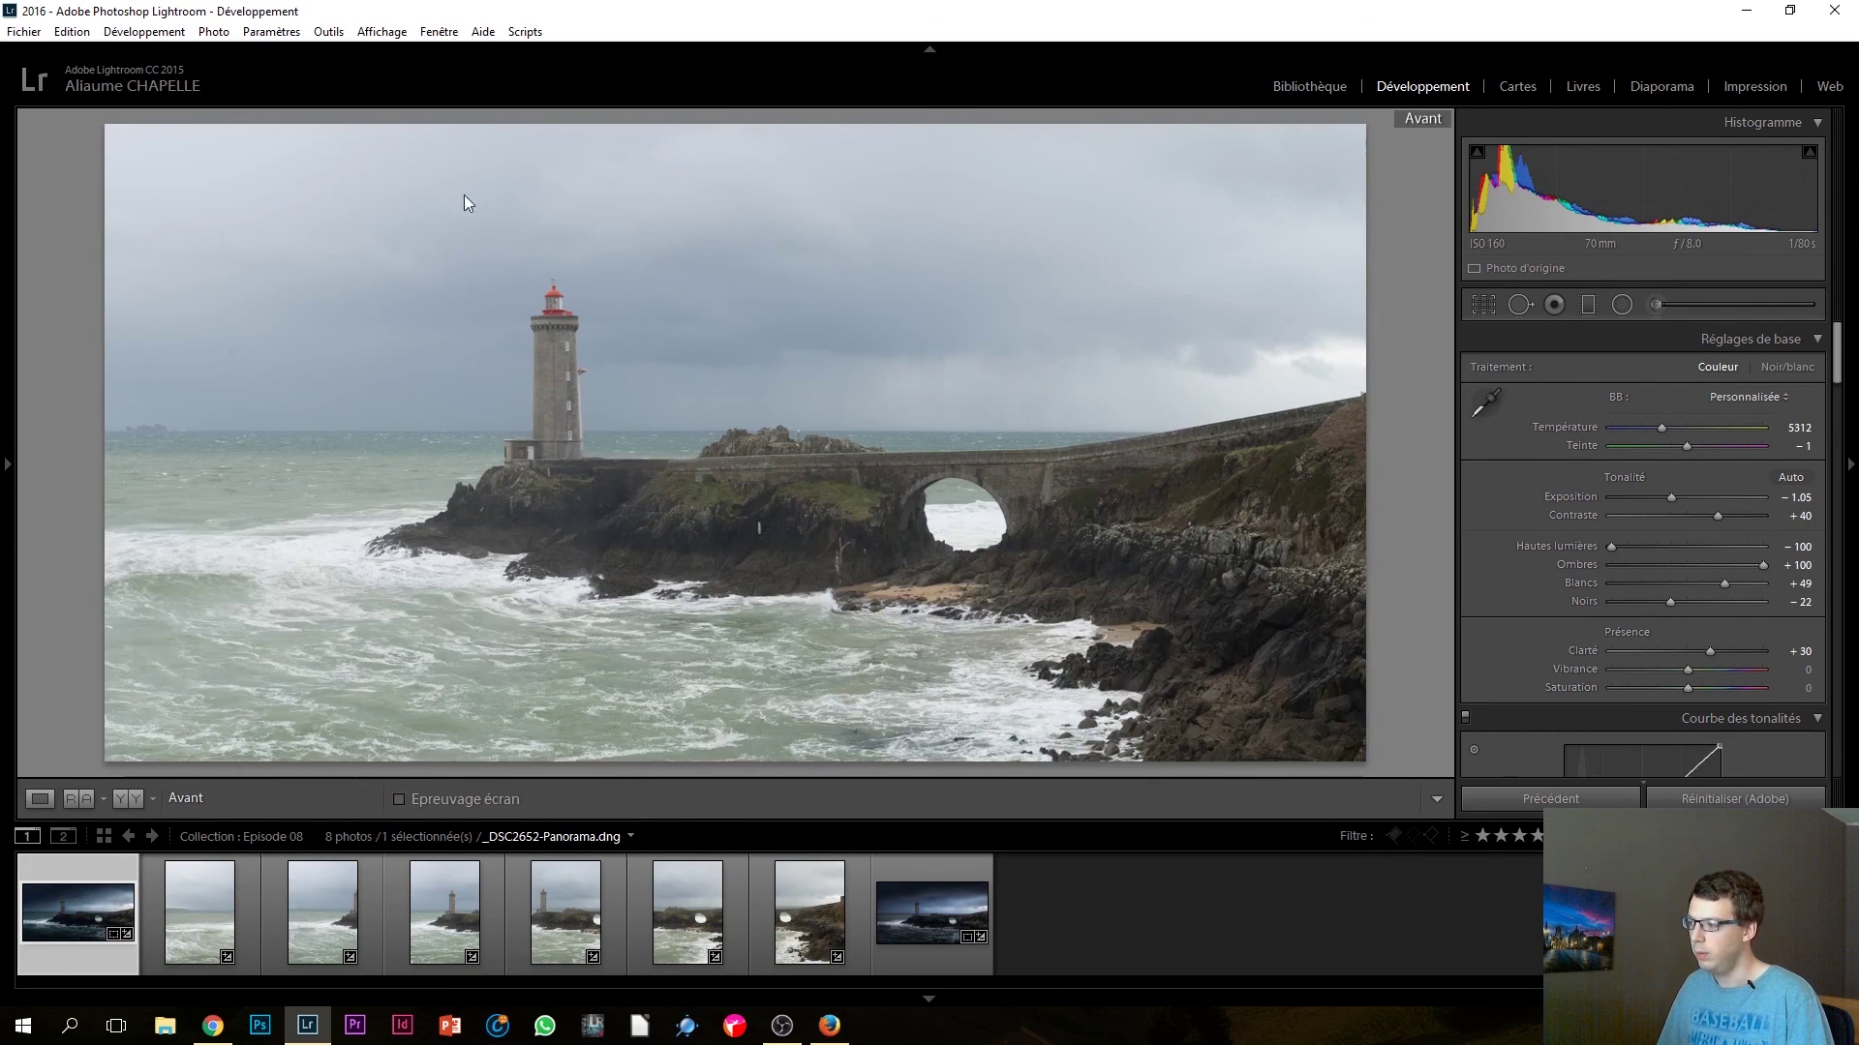
key(backslash)
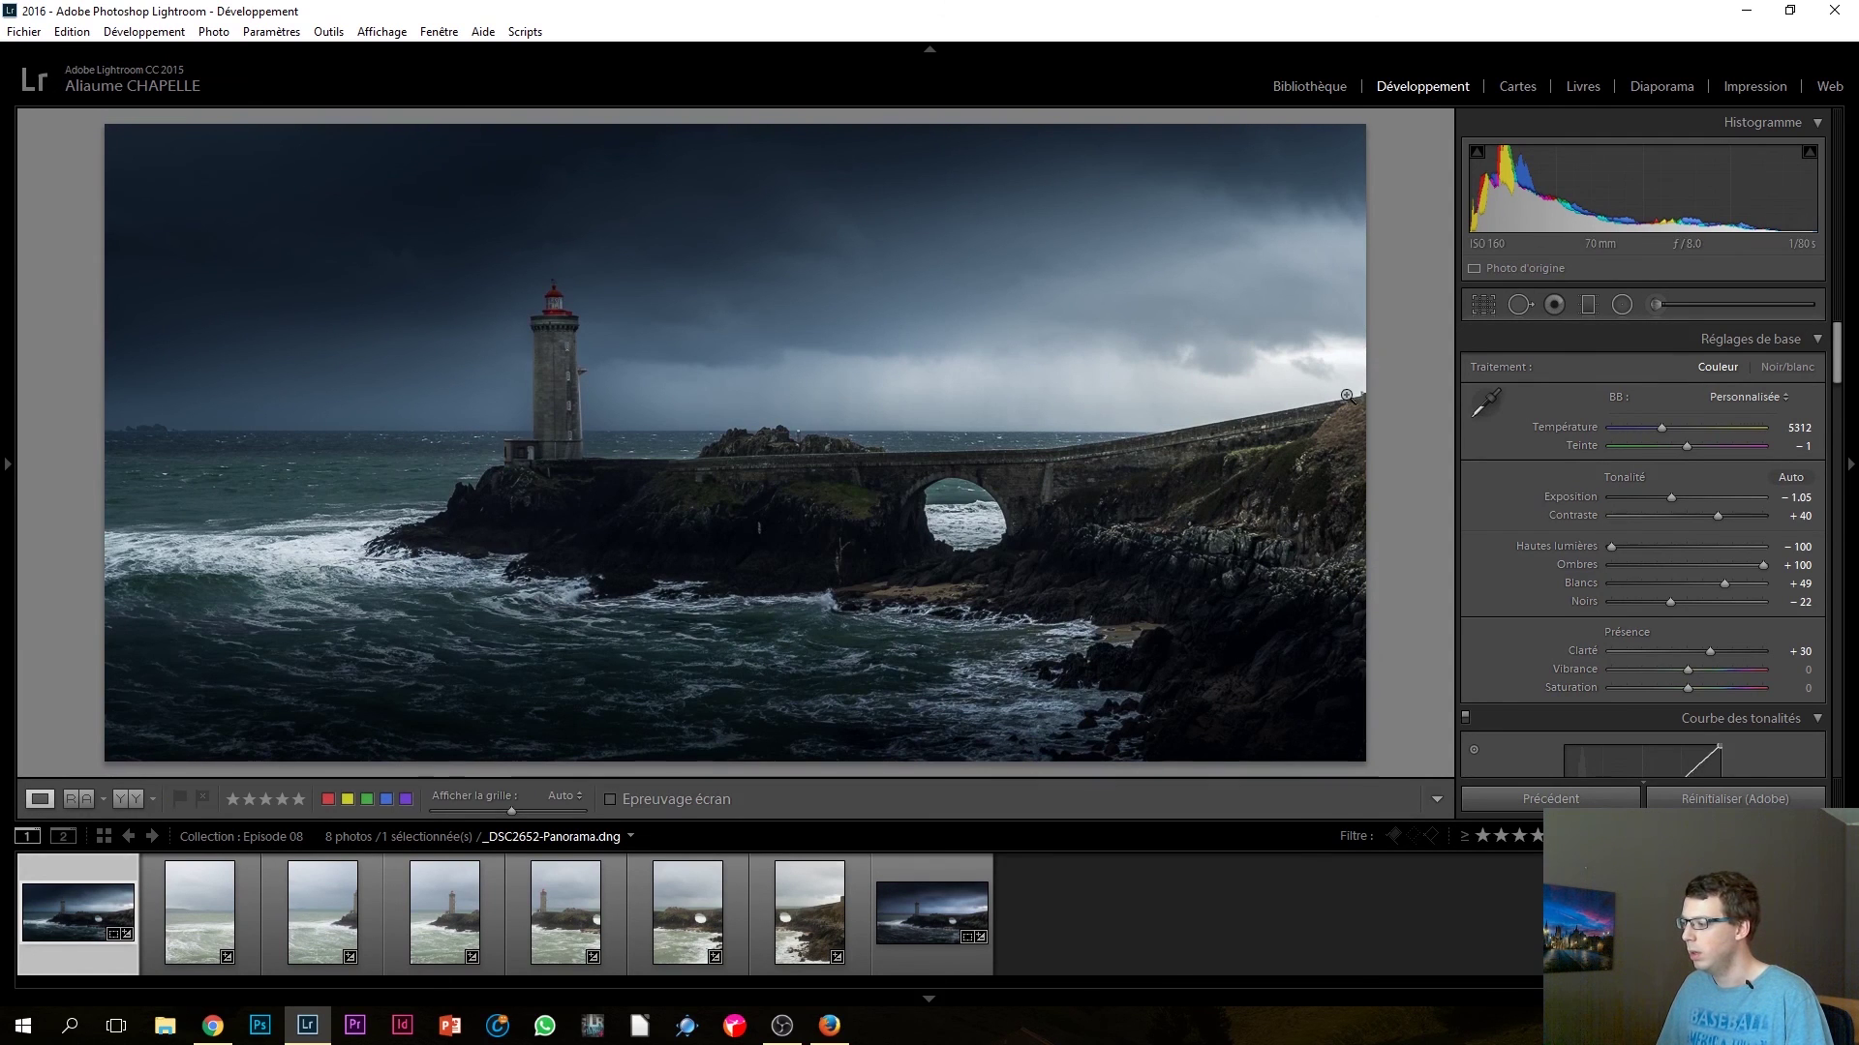
key(backslash)
key(backslash)
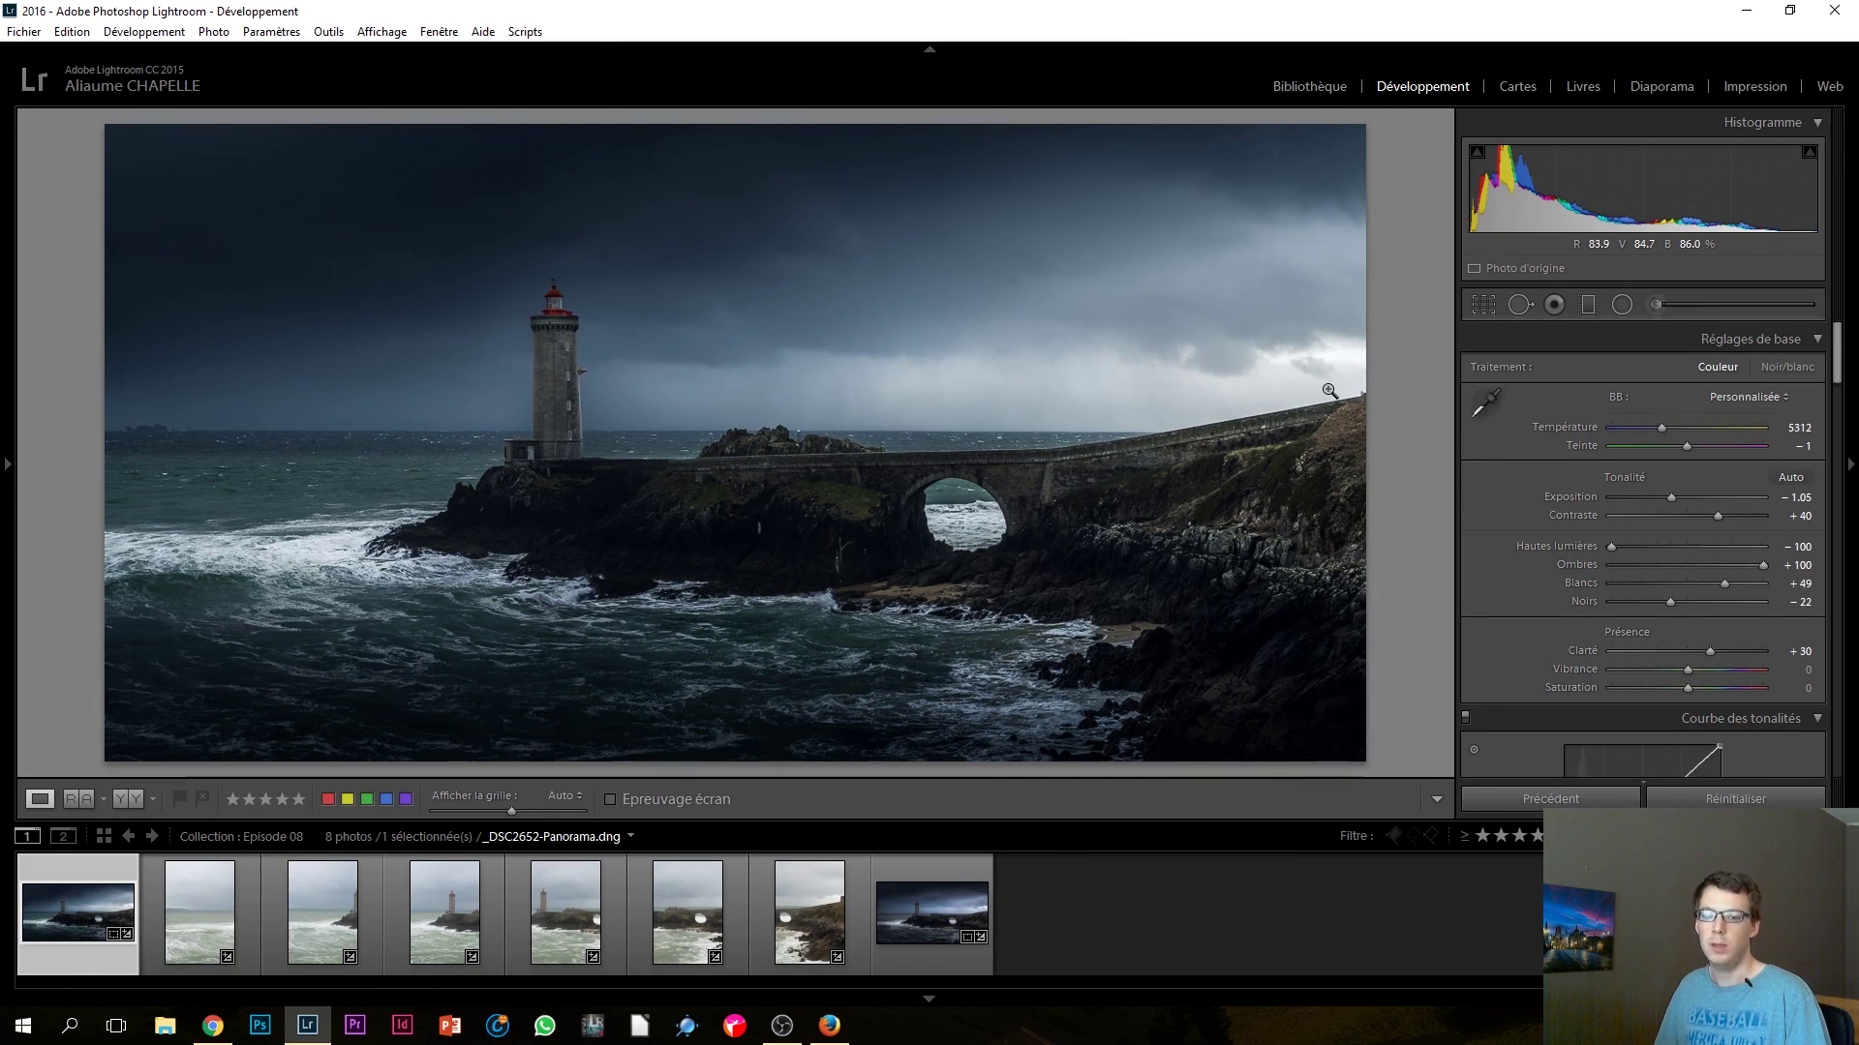
Step: Switch to Firefox and look through the trainer's published courses on tuto.com
click(828, 1028)
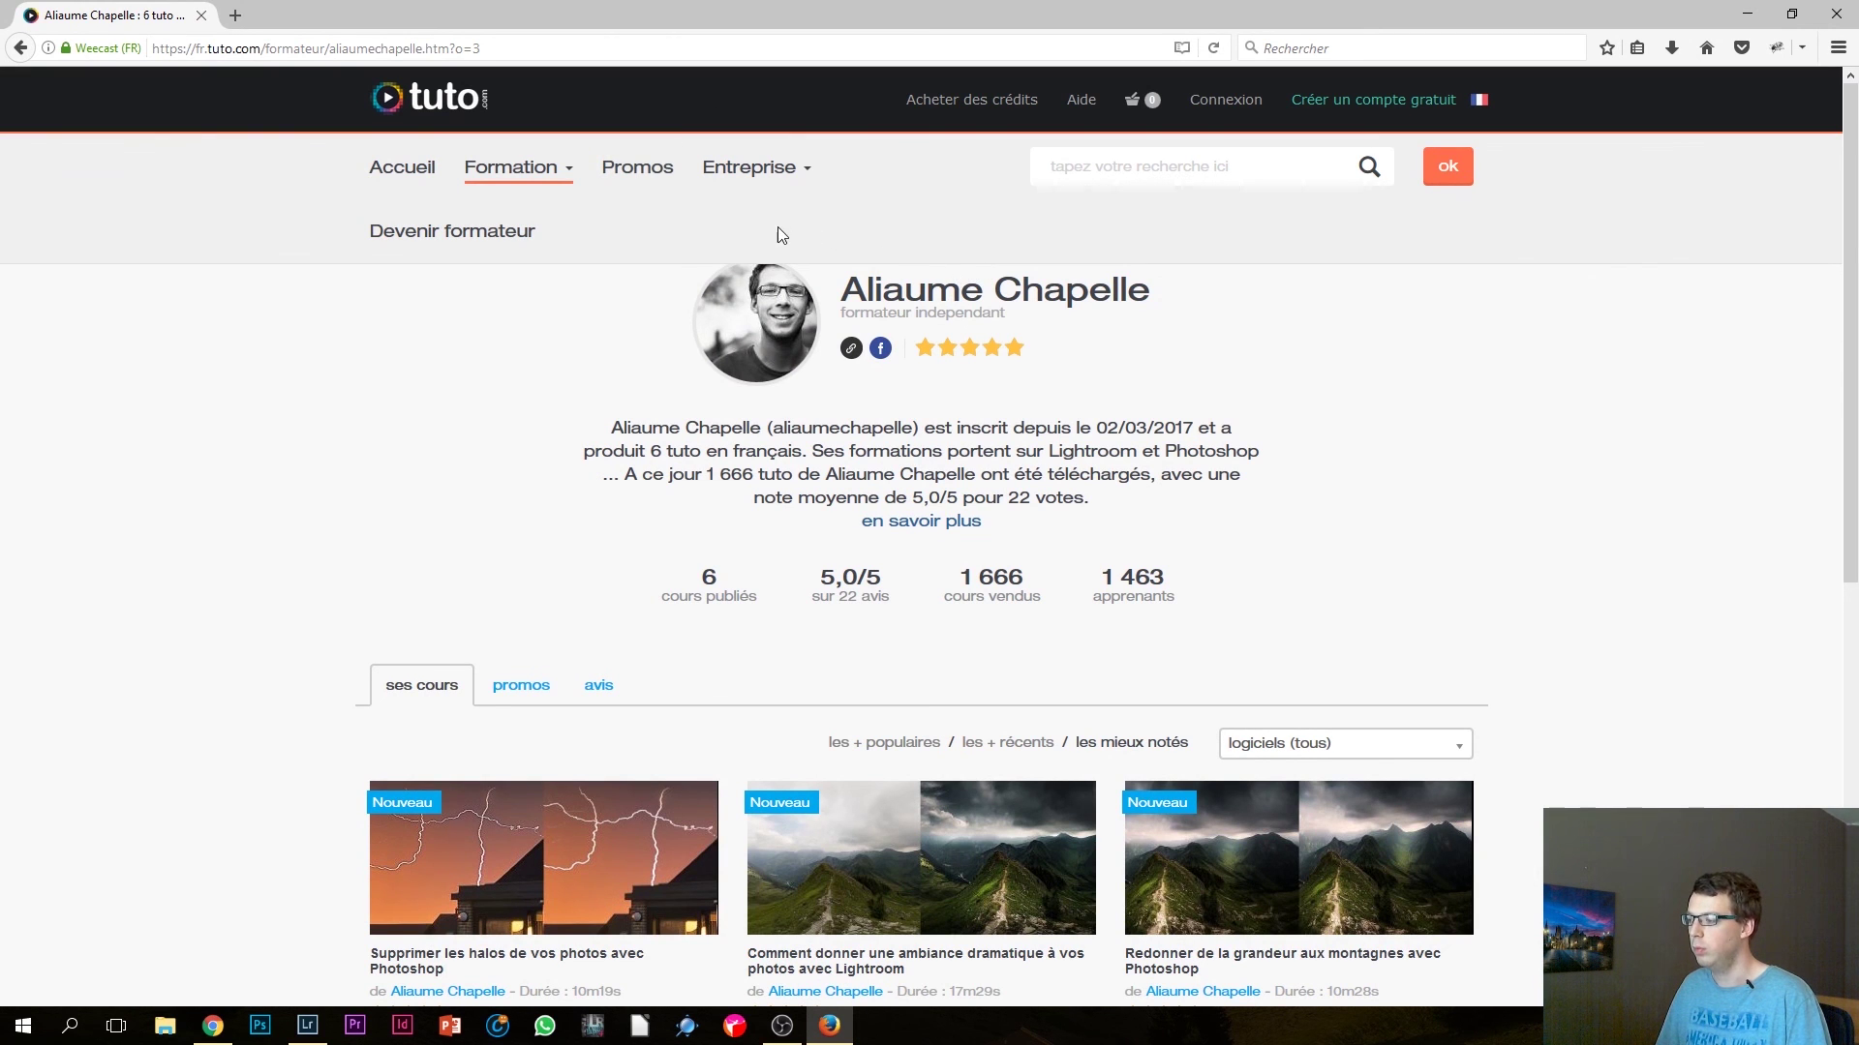
scroll(777, 233, down, 3)
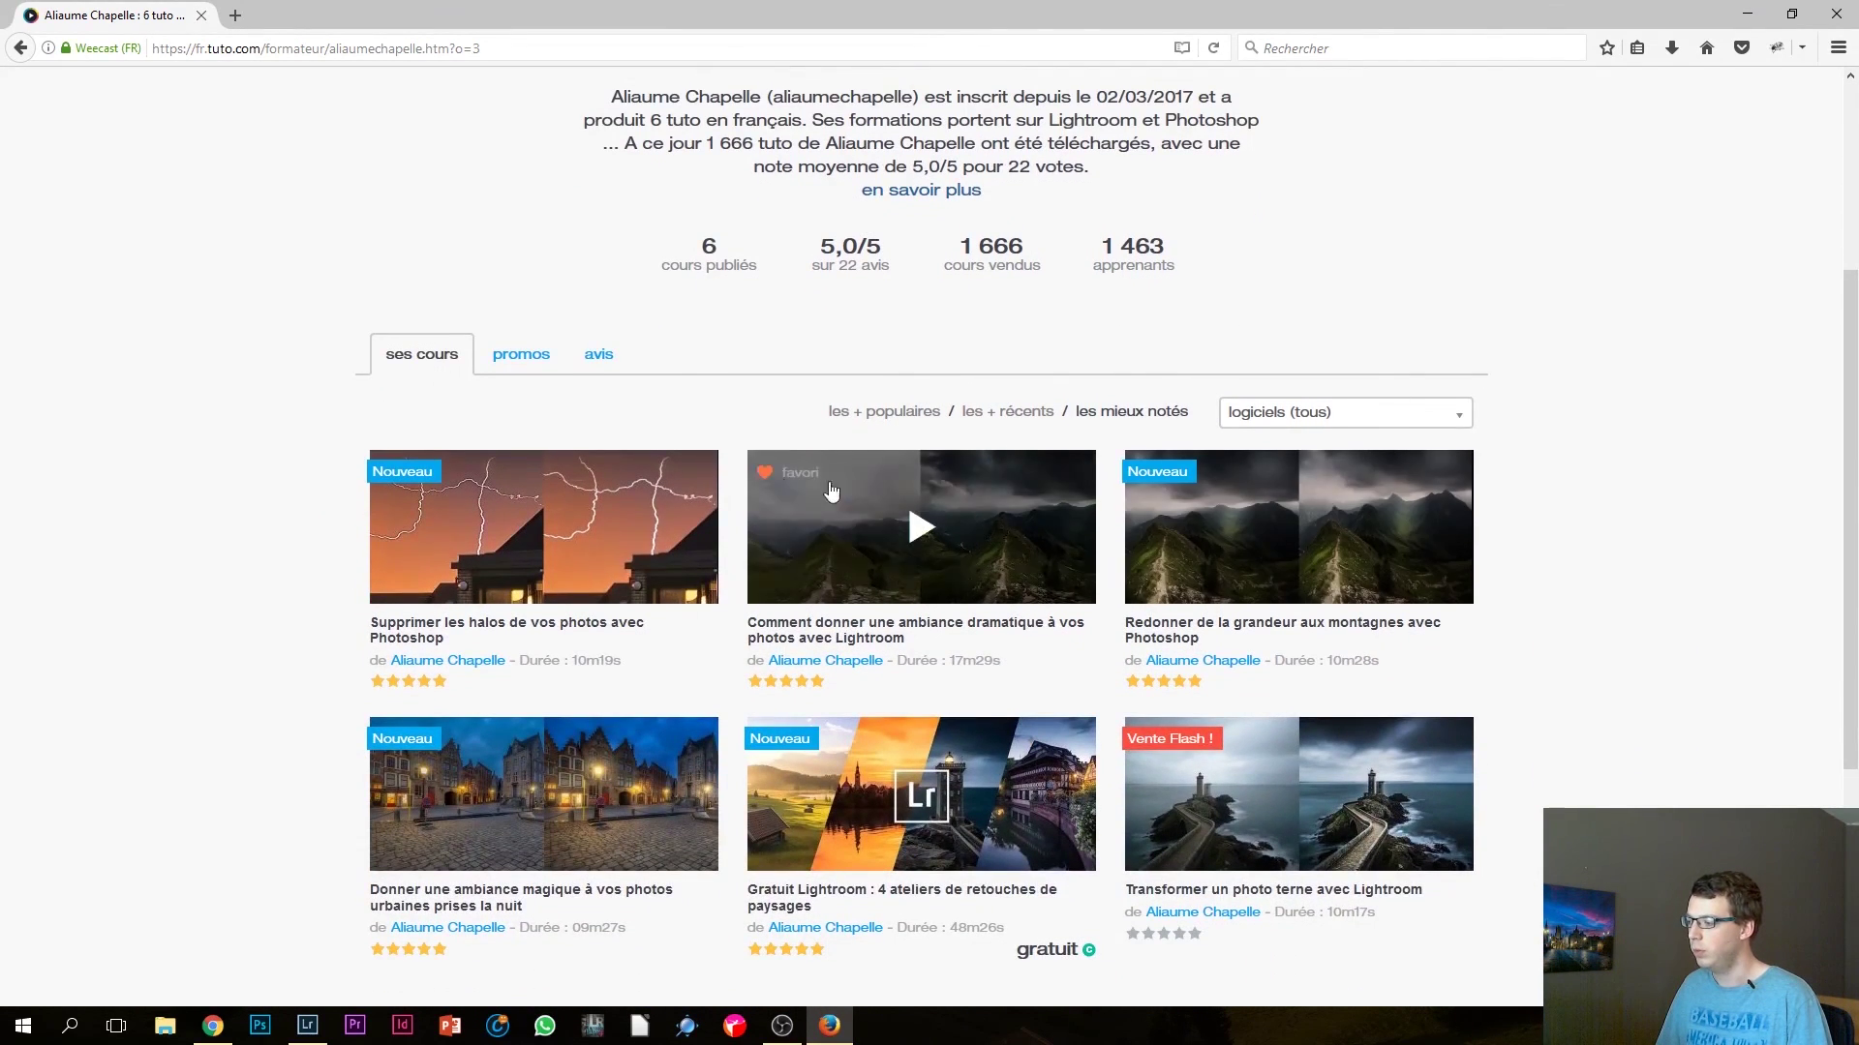